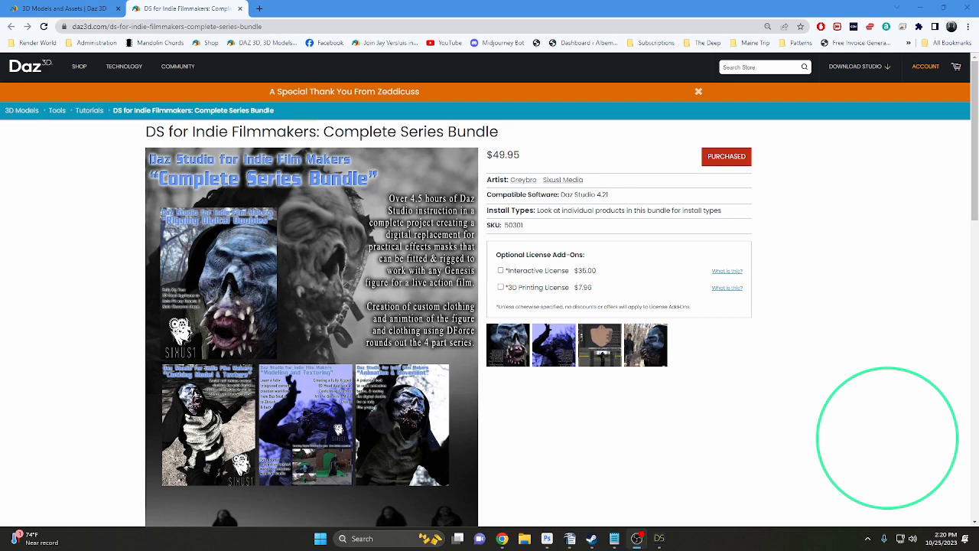
left_click_drag(978, 174, 681, 124)
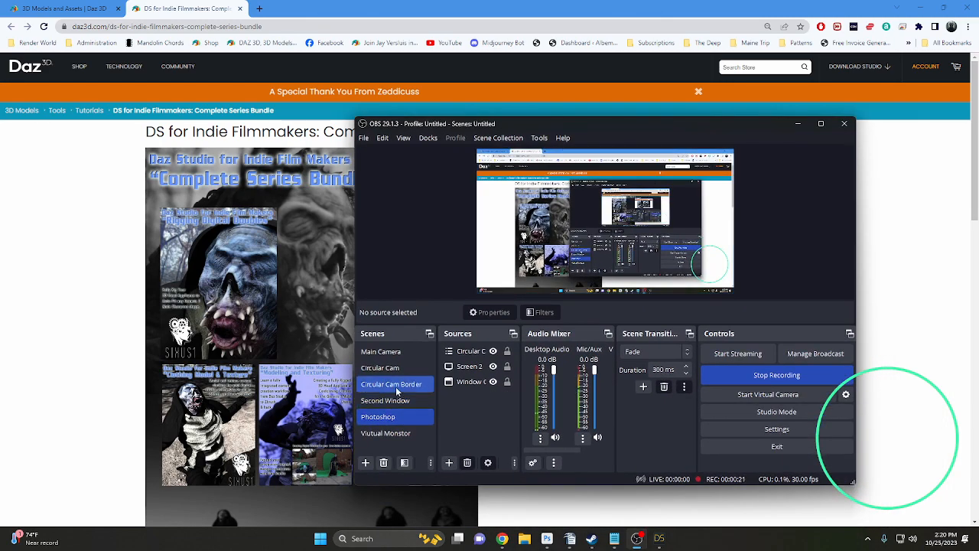
left_click(381, 401)
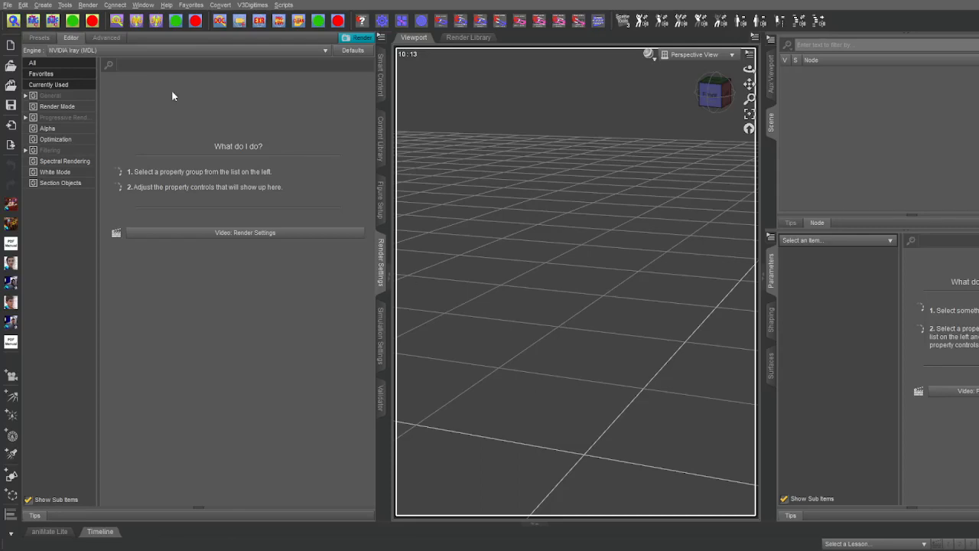
Show the Content Library, and set the viewport to Perspective View with the Genesis 9 figure framed from the front.
left_click(381, 136)
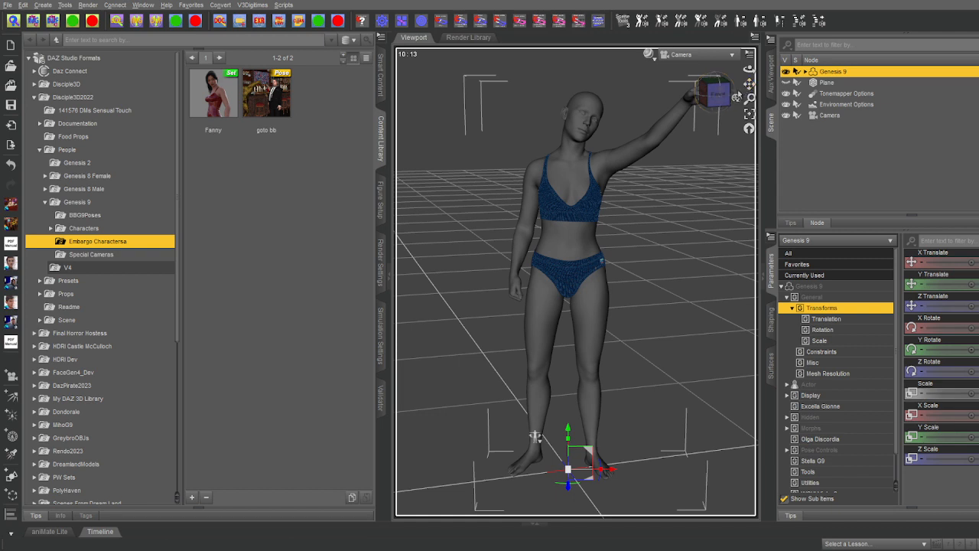
left_click(723, 55)
left_click(696, 69)
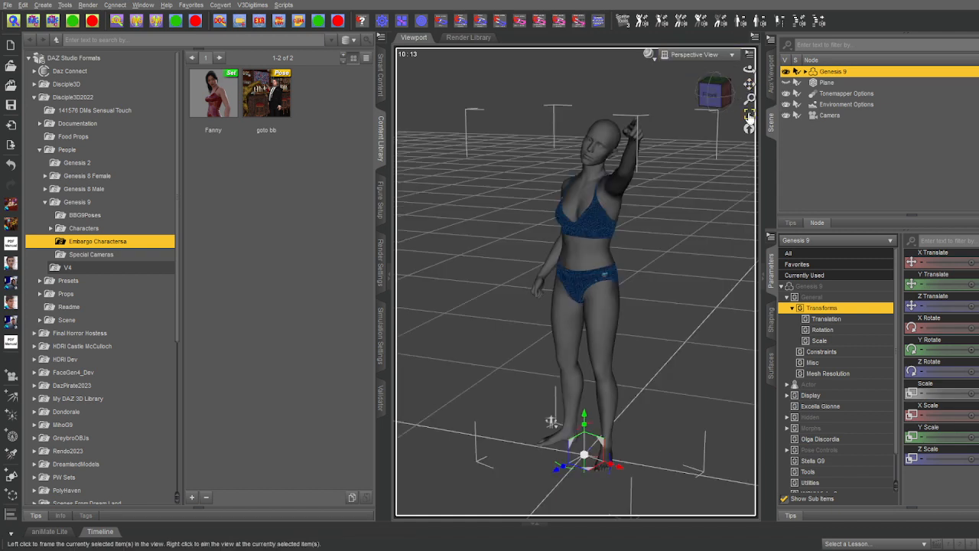
left_click(750, 114)
left_click_drag(718, 99, 754, 106)
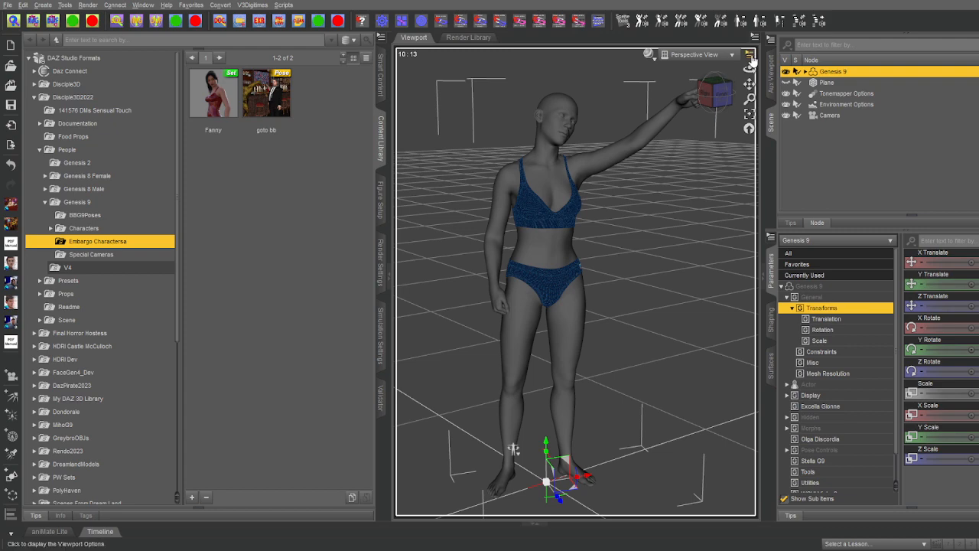
left_click_drag(727, 99, 705, 102)
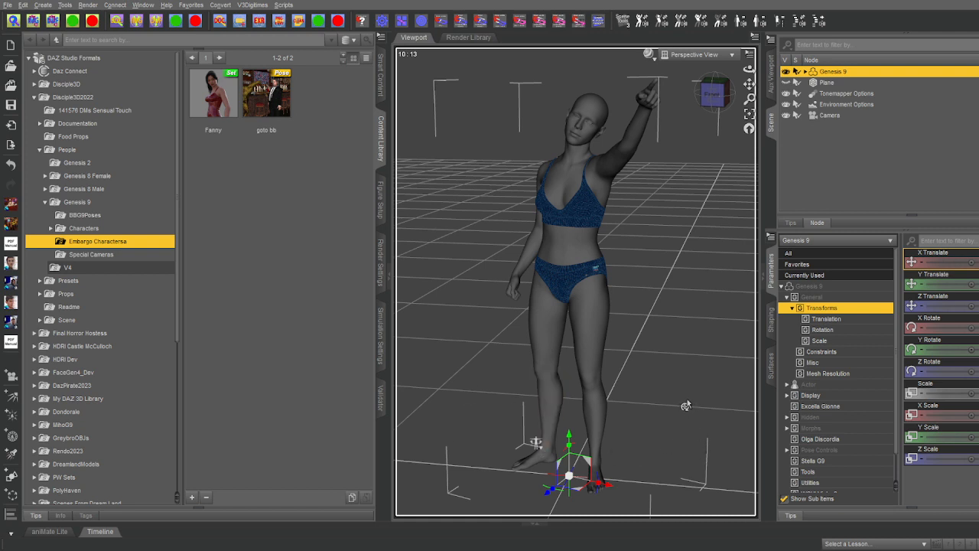
left_click(719, 103)
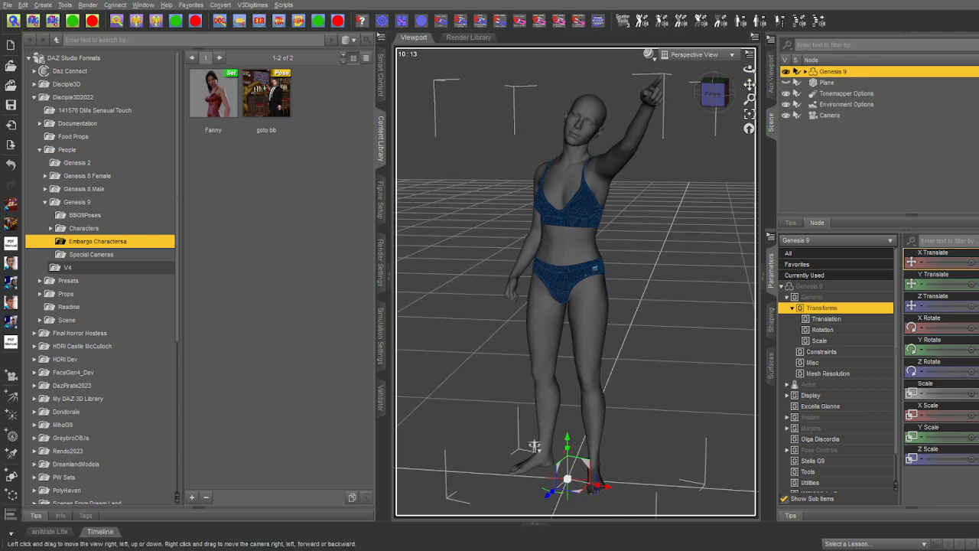
left_click(711, 98)
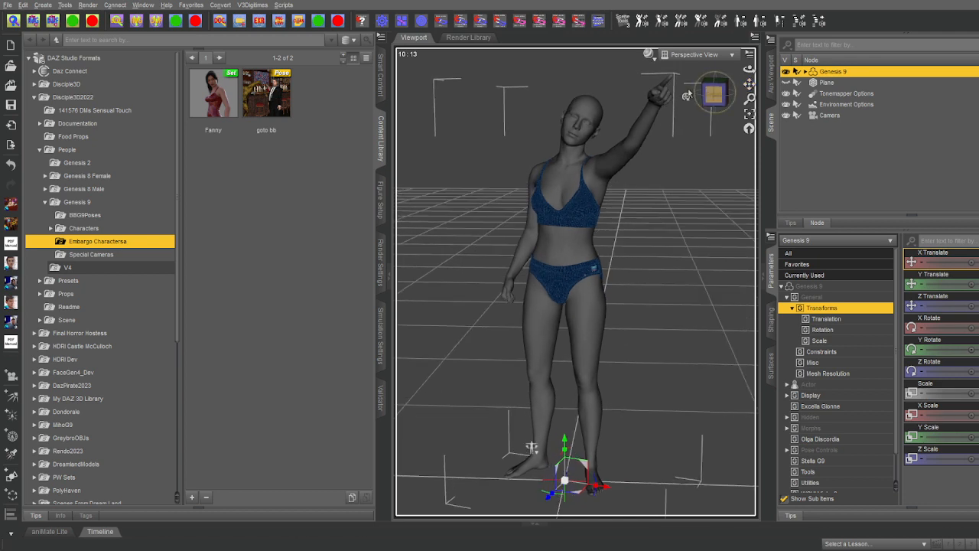
Mirror the Genesis 9 figure's pose so the raised arm swaps sides.
left_click(642, 21)
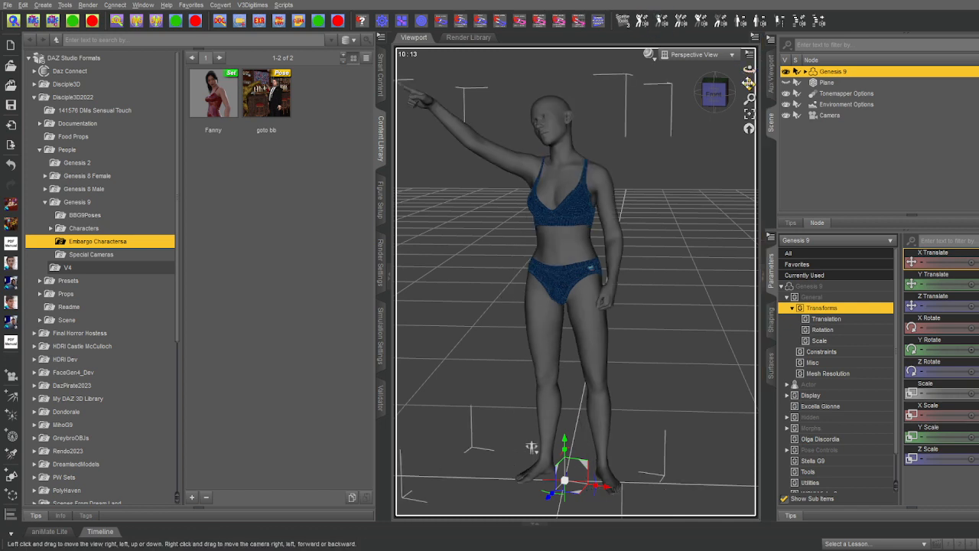
mouse_move(749, 85)
left_mouse_down()
mouse_move(761, 90)
mouse_move(719, 101)
mouse_move(753, 80)
left_mouse_up()
left_click_drag(545, 444, 550, 441)
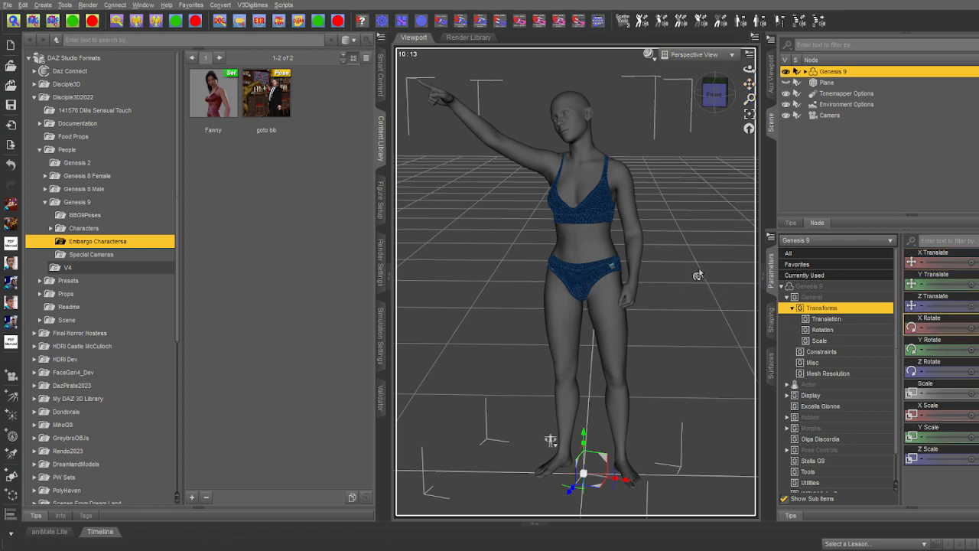
left_click_drag(749, 85, 755, 84)
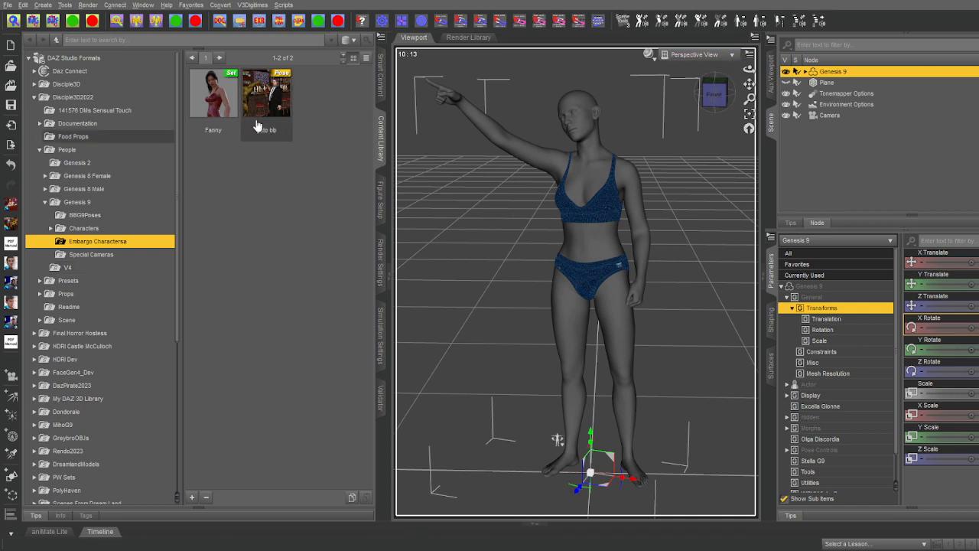
Try the "goto bb" pose on the Genesis 9 figure and undo it.
double_click(266, 93)
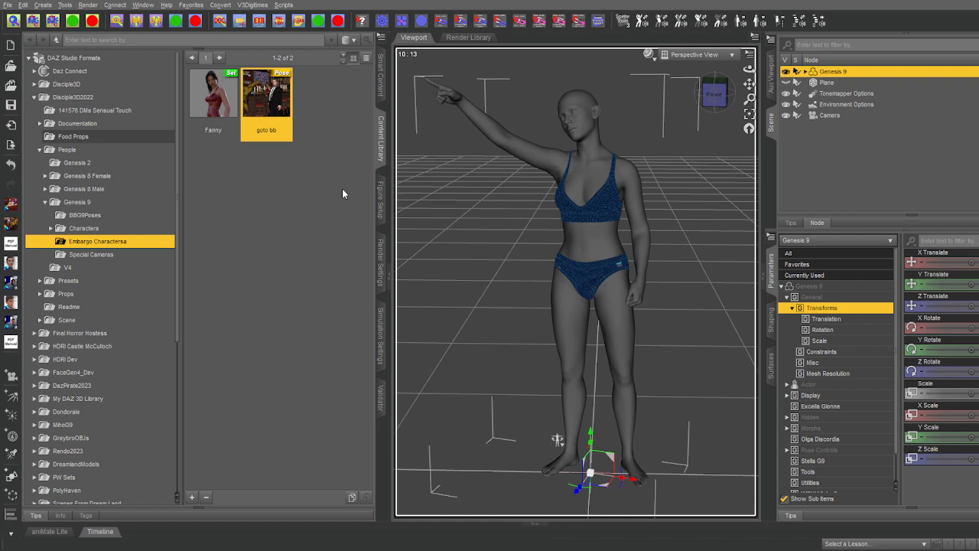
left_click(27, 4)
left_click(35, 16)
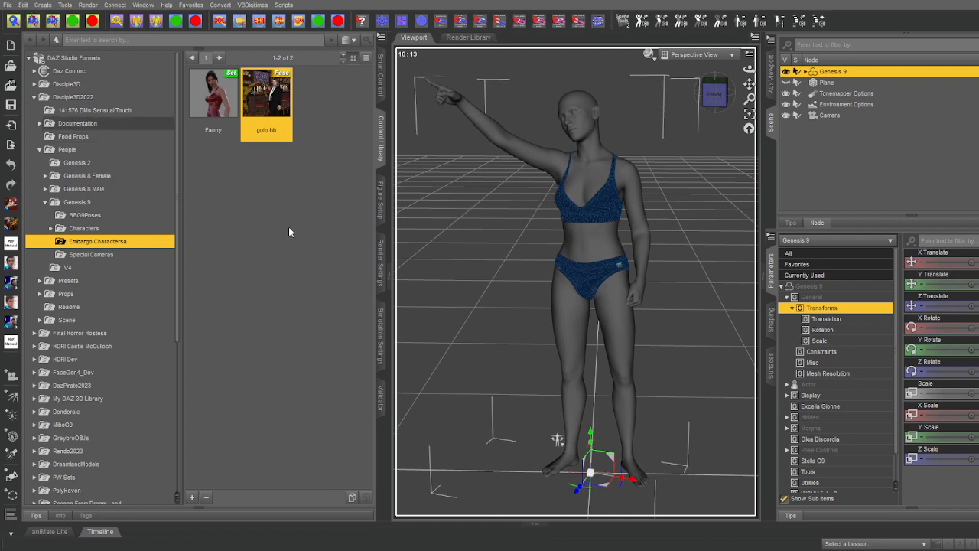
Check the Special Cameras folder of the Genesis 9 content and return to the Embargo Charactersa folder.
left_click(93, 255)
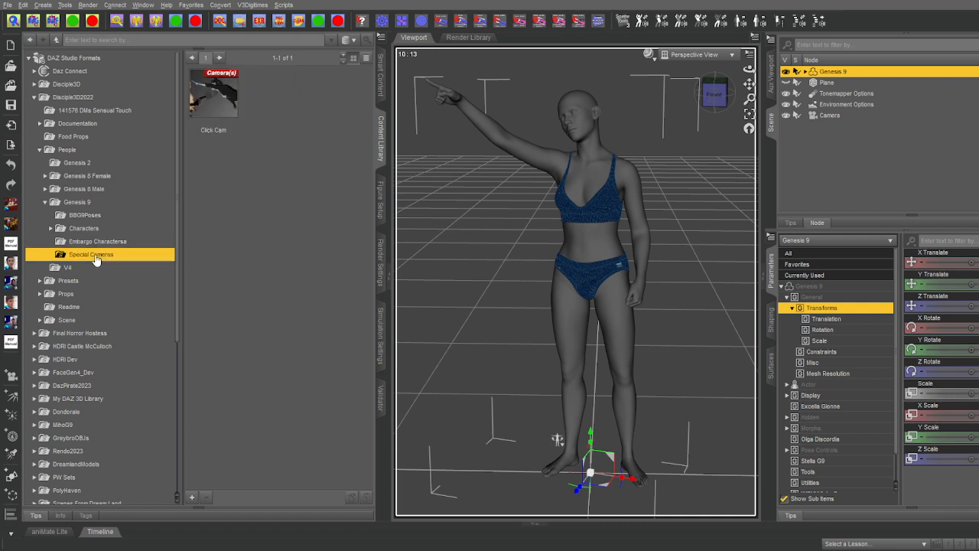
left_click(96, 241)
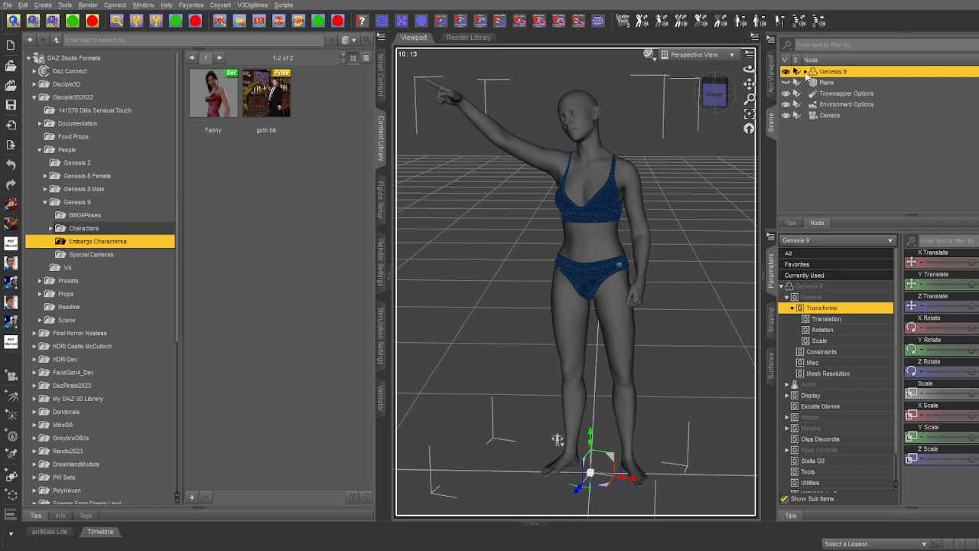
Expand the Genesis 9 figure's hierarchy in the scene and return the figure to its default pose with both arms lowered.
left_click(806, 72)
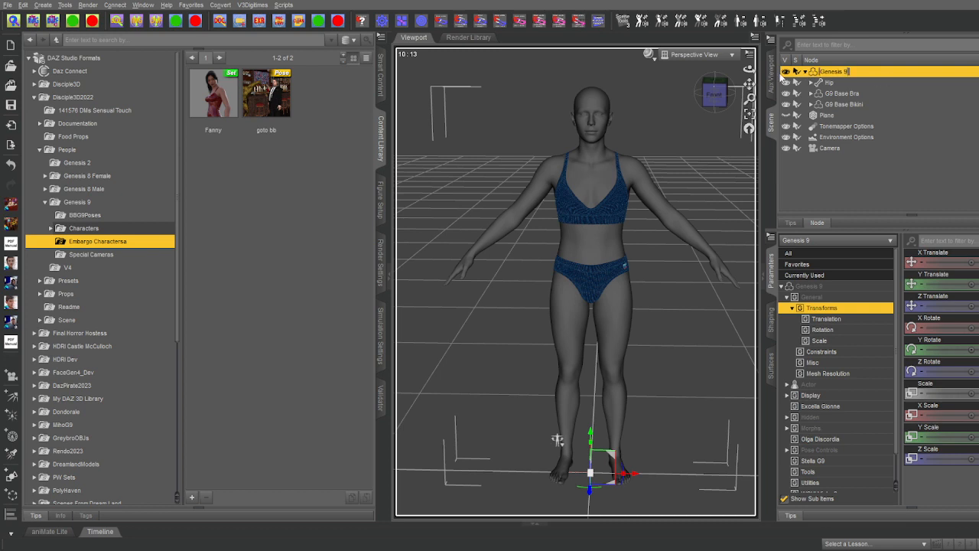
left_click_drag(751, 83, 722, 93)
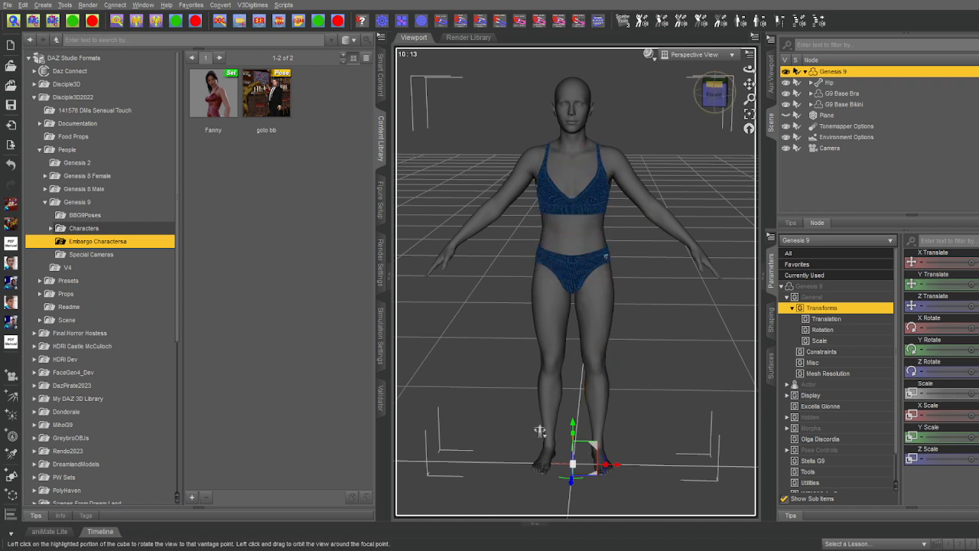
left_click_drag(716, 93, 751, 85)
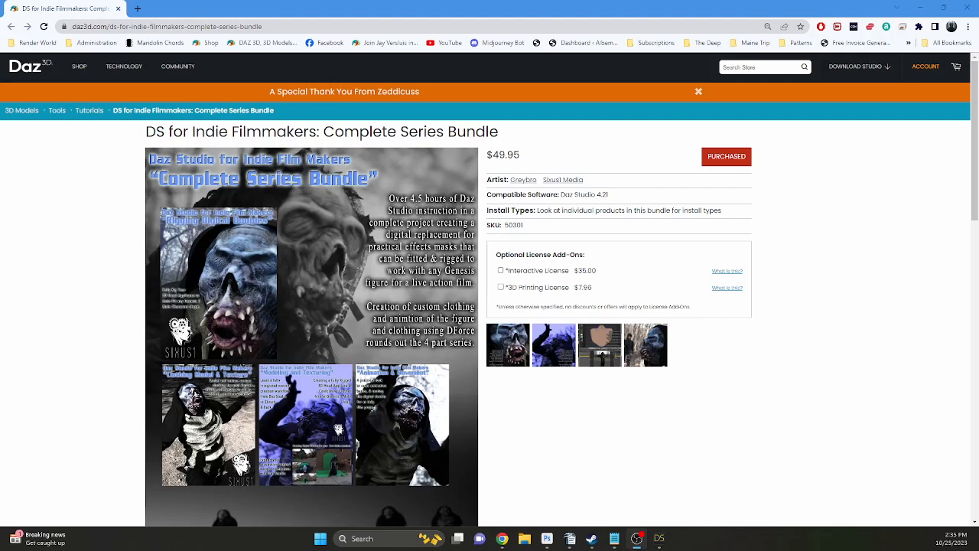
Switch to the browser and view the "DS for Indie Filmmakers: Complete Series Bundle" product page and its promo images.
left_click(72, 4)
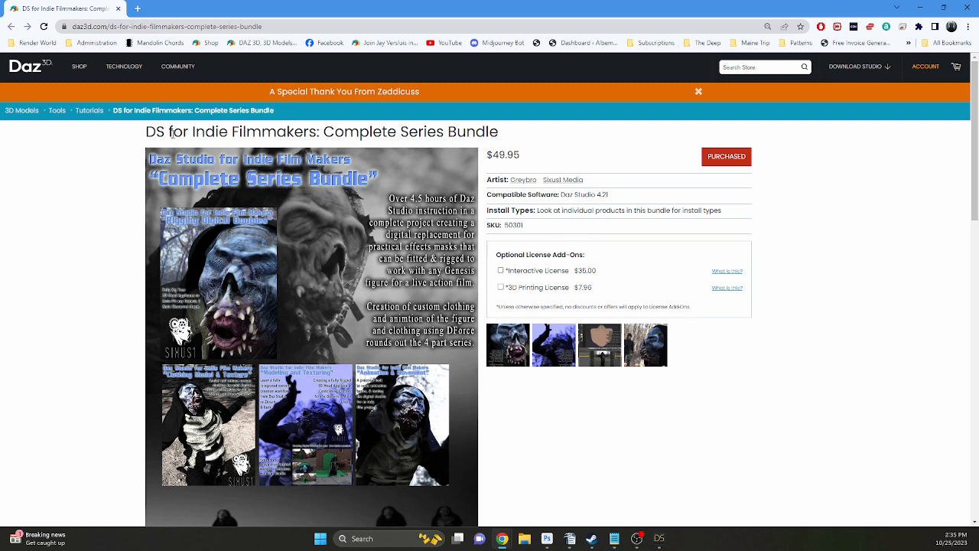
scroll(360, 128, "down", 3)
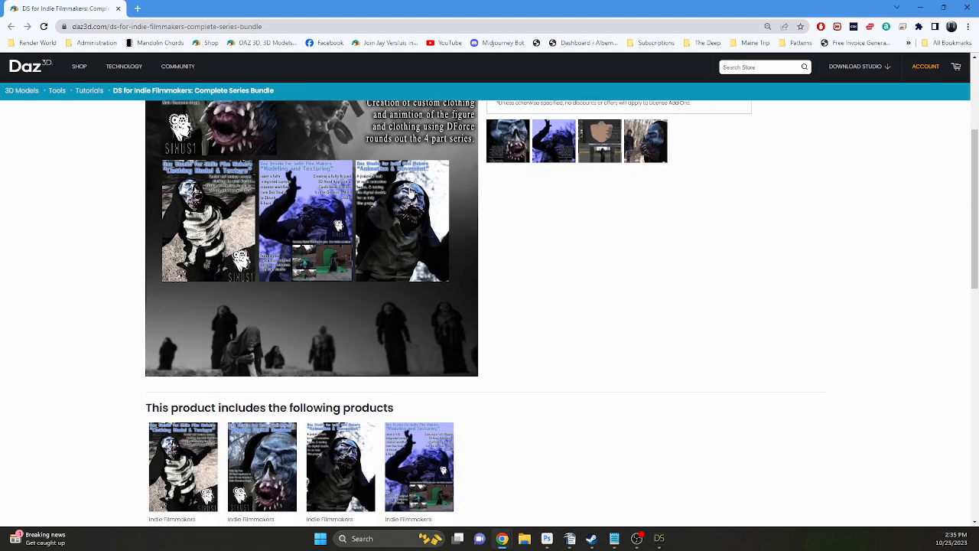
left_click(595, 141)
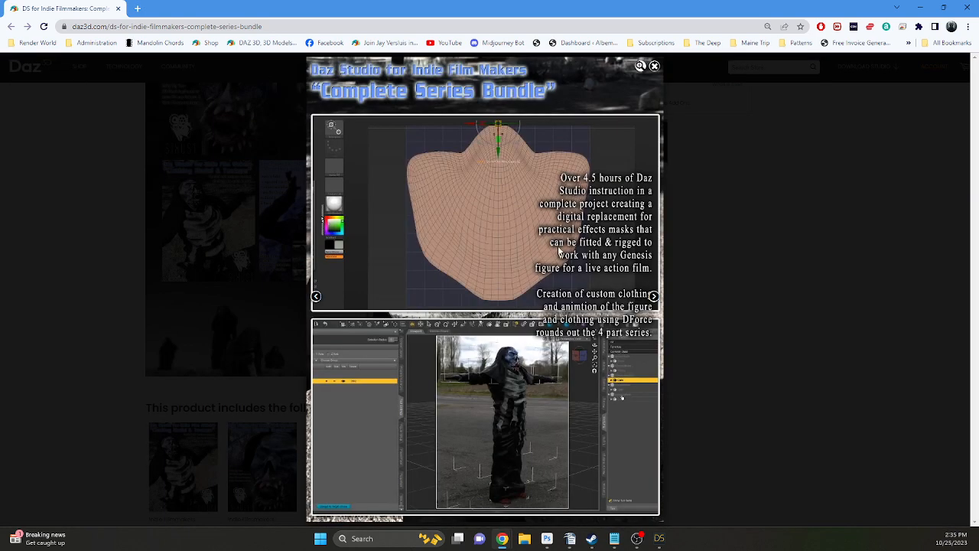
left_click(654, 297)
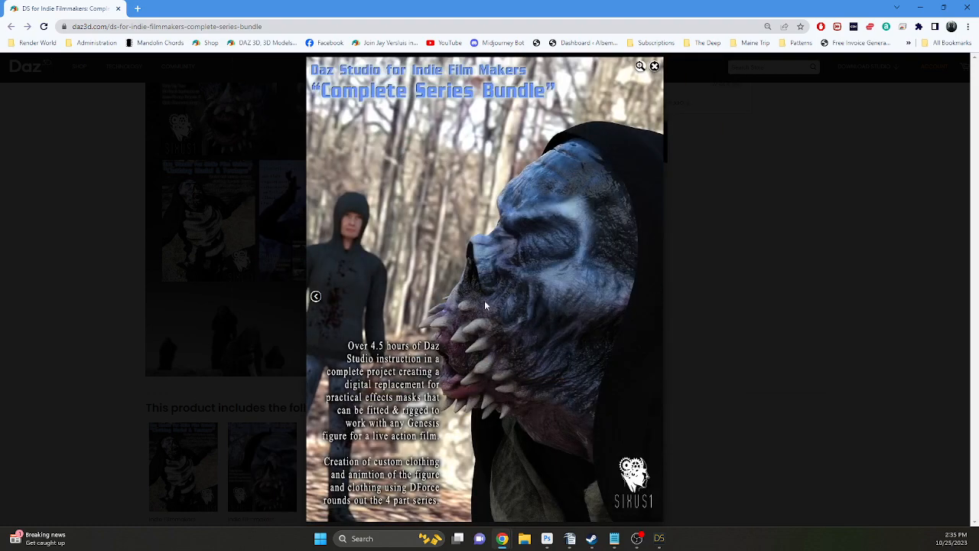
left_click(654, 67)
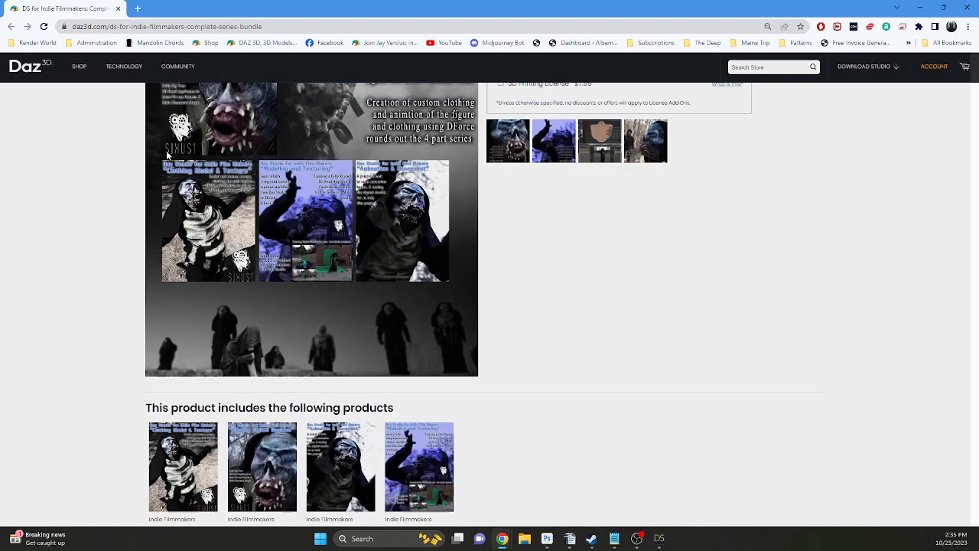
scroll(381, 225, "up", 3)
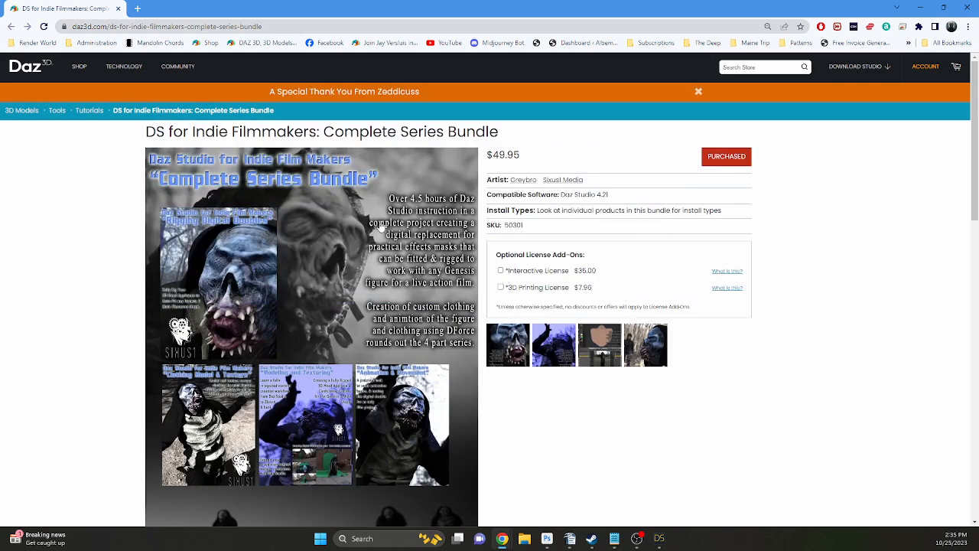
Open the Daz 3D shop and browse its new arrivals.
left_click(79, 67)
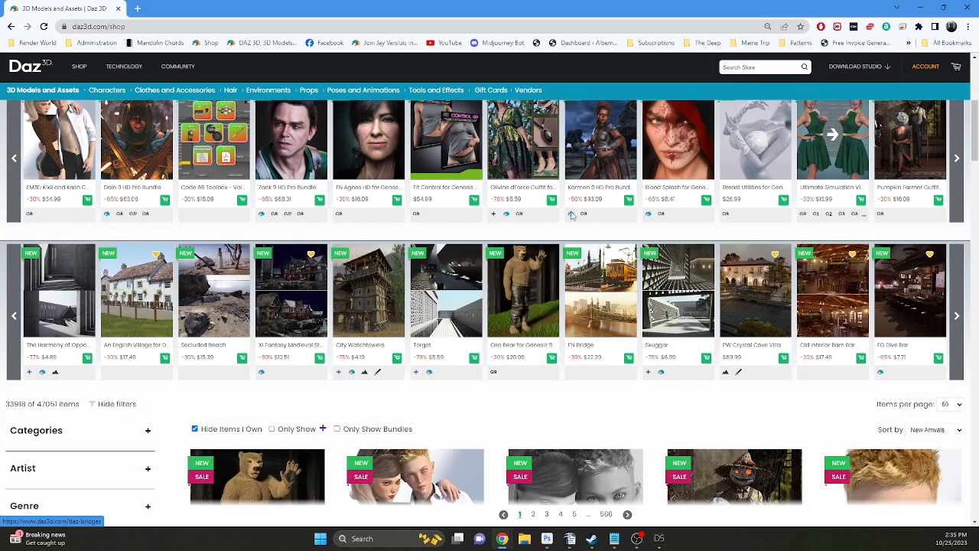
scroll(570, 214, "down", 4)
scroll(569, 214, "down", 3)
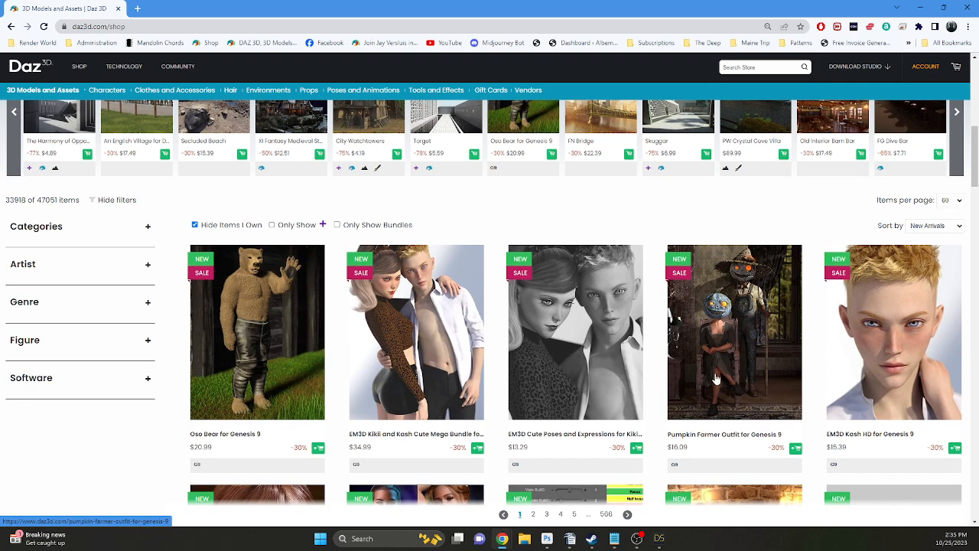
scroll(722, 374, "down", 1)
scroll(722, 375, "down", 3)
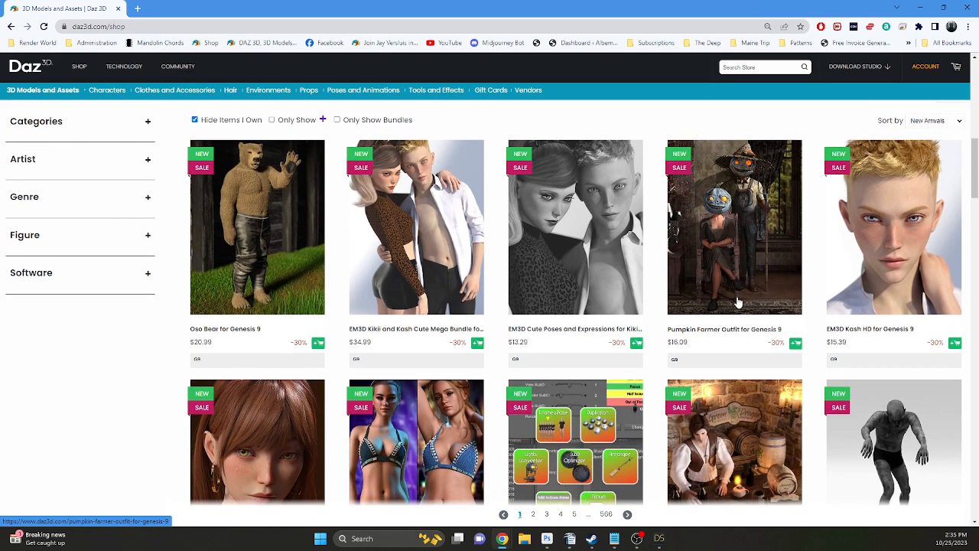
scroll(738, 302, "down", 2)
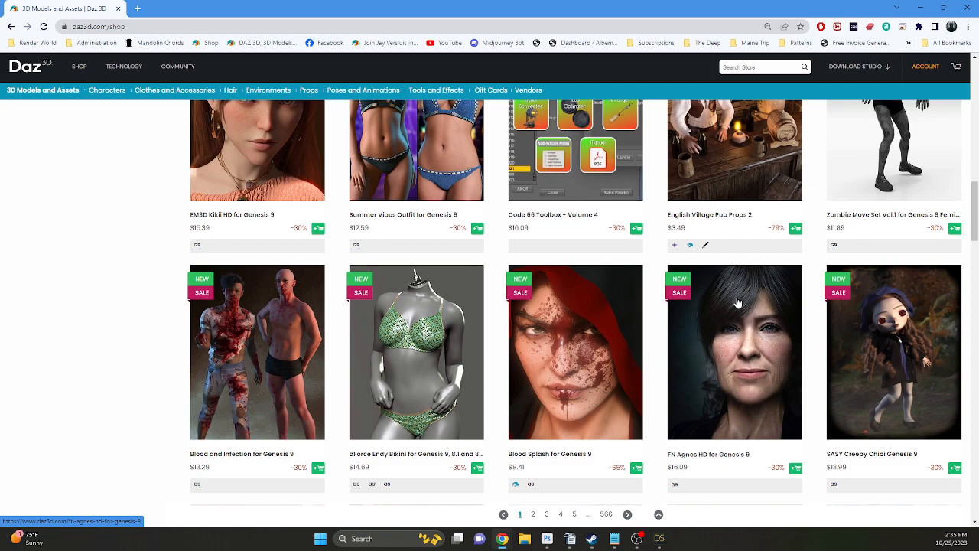
scroll(738, 302, "down", 3)
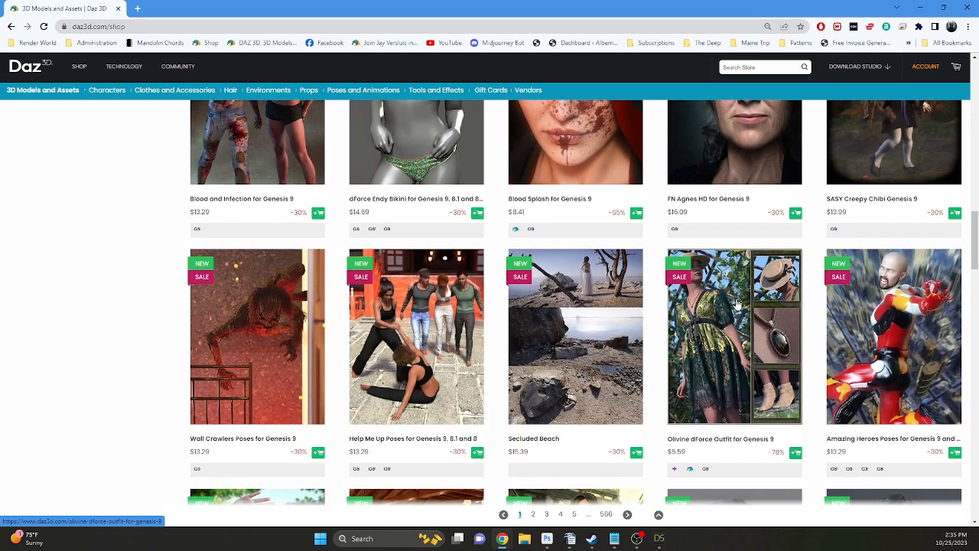
scroll(738, 304, "up", 5)
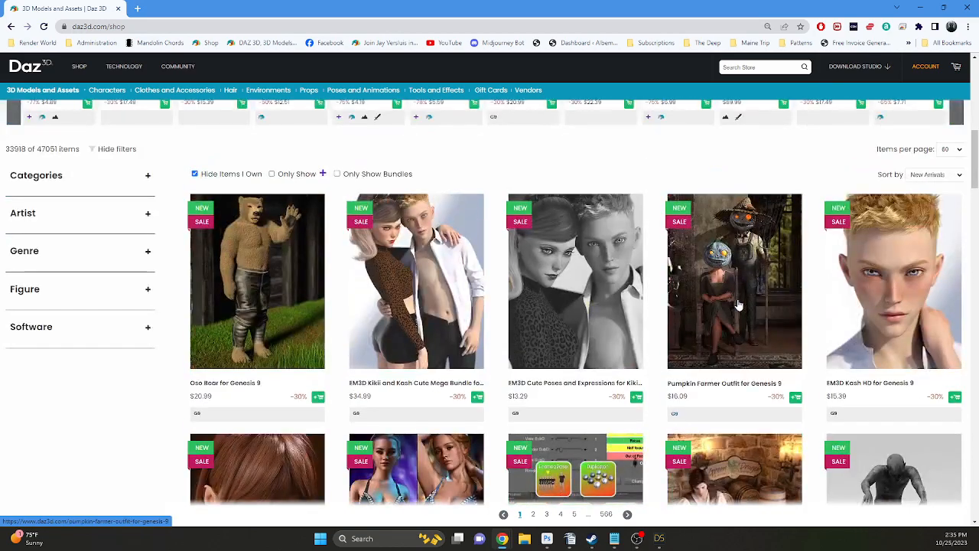
scroll(738, 305, "up", 3)
scroll(738, 304, "down", 3)
Open the Oso Bear for Genesis 9 product in a new tab and view its first two gallery images.
right_click(274, 294)
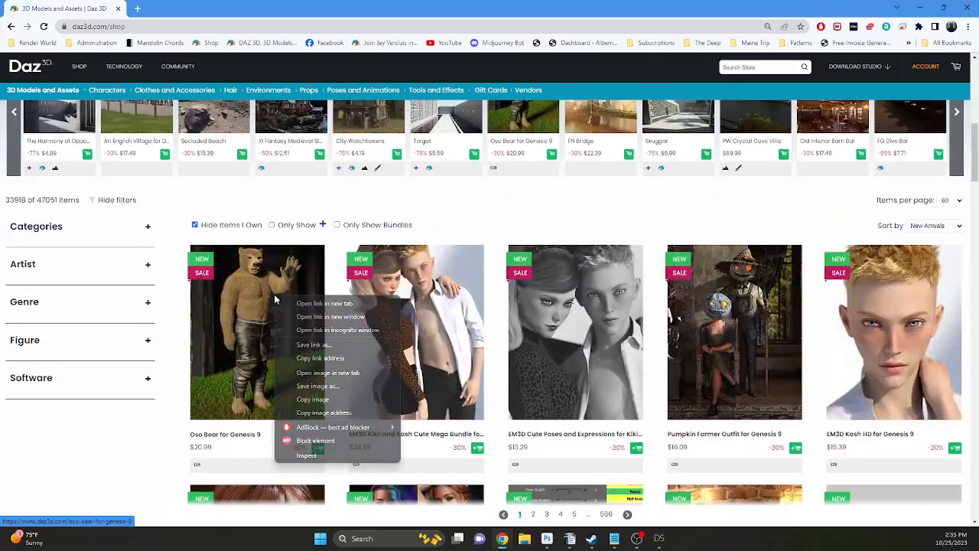
left_click(310, 303)
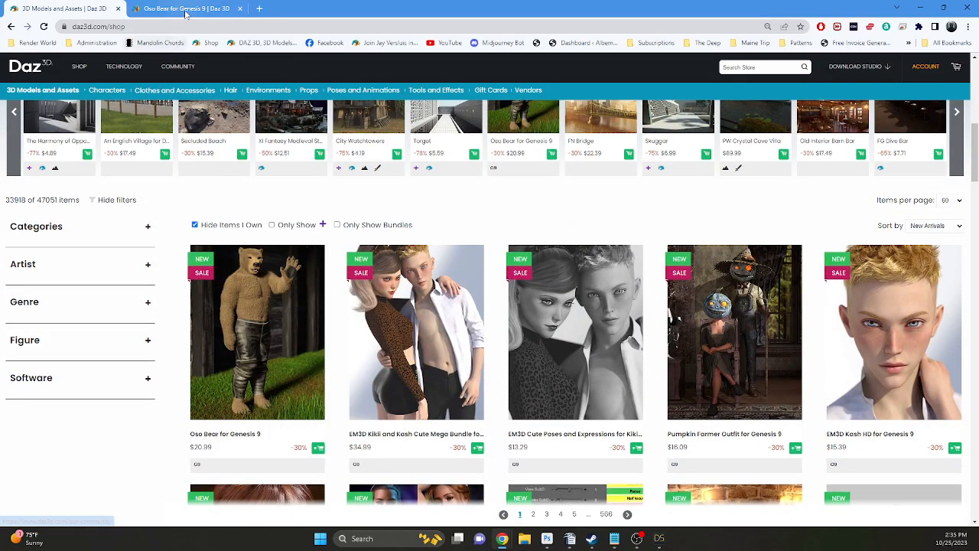
left_click(185, 13)
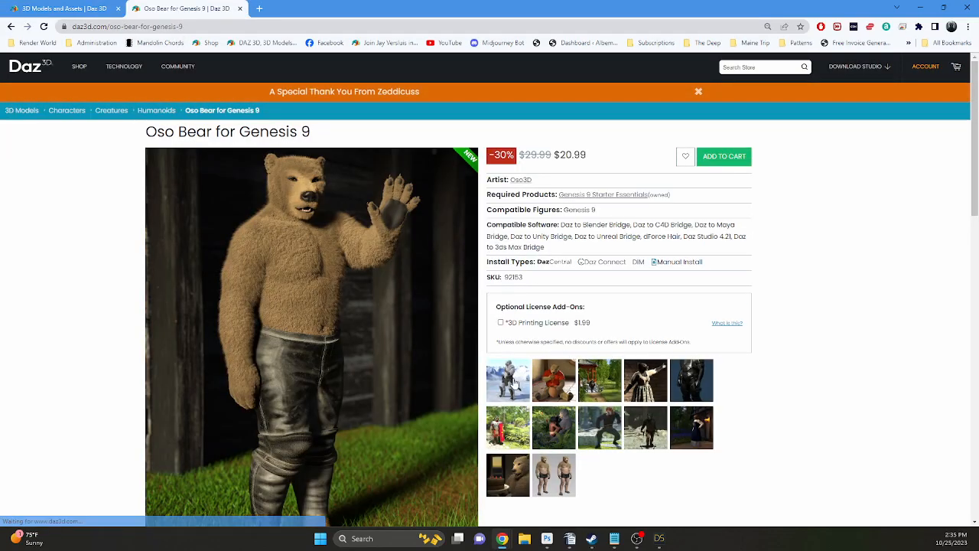
left_click(513, 381)
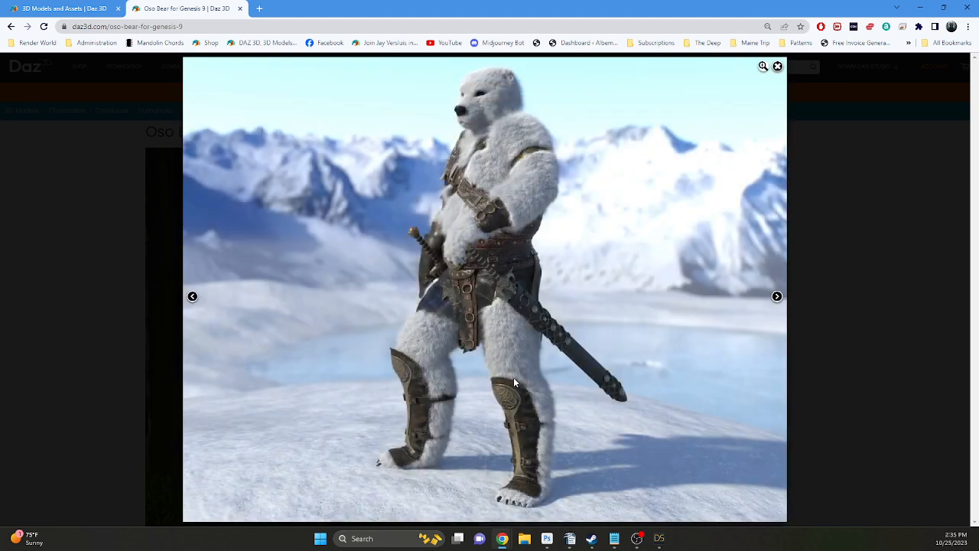
left_click(777, 297)
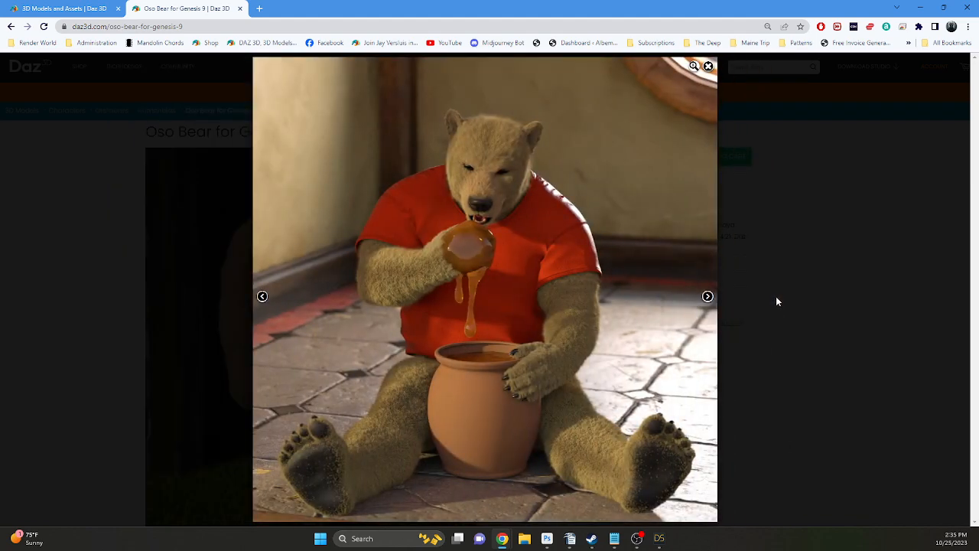
View further gallery images of Oso Bear for Genesis 9, close the image viewer and skim the product page.
left_click(708, 296)
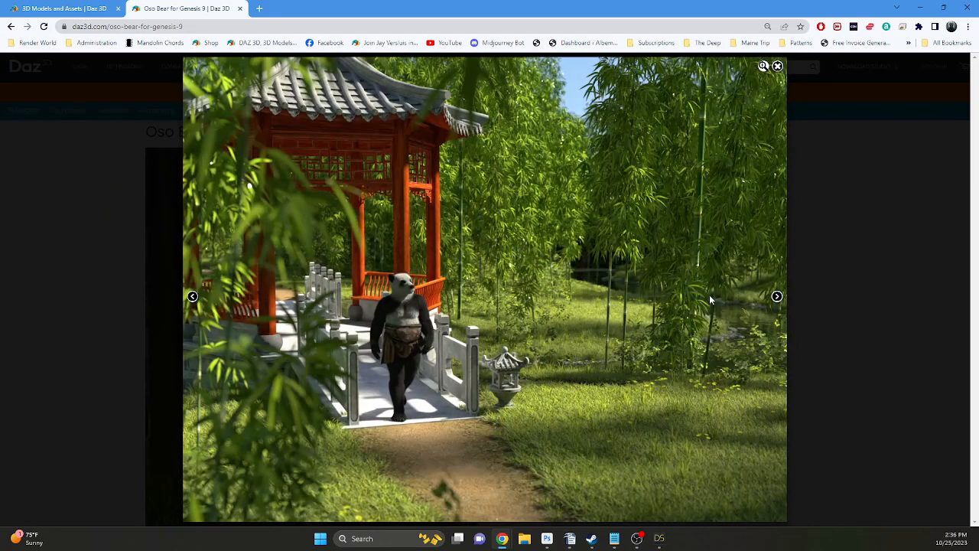
left_click(778, 298)
left_click(778, 299)
left_click(784, 299)
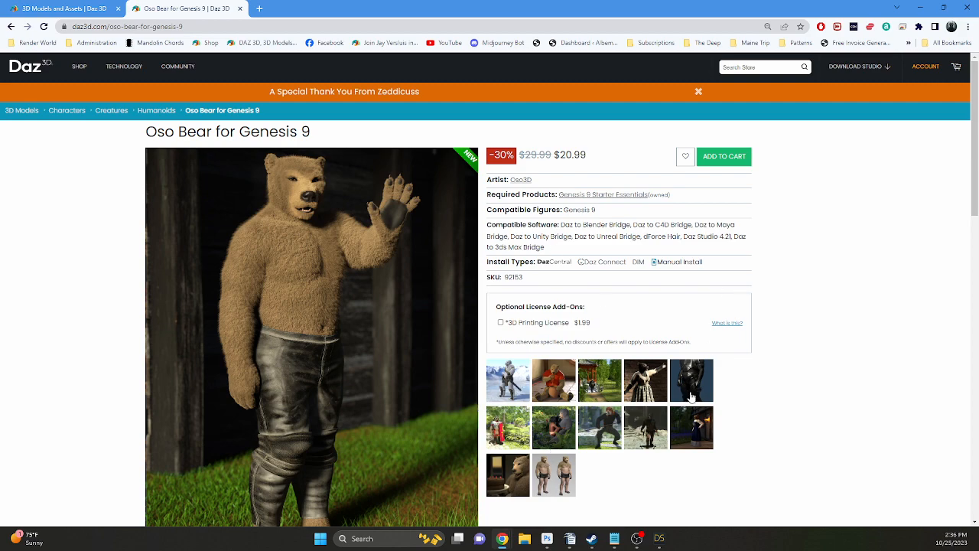
scroll(566, 306, "down", 6)
scroll(581, 289, "up", 5)
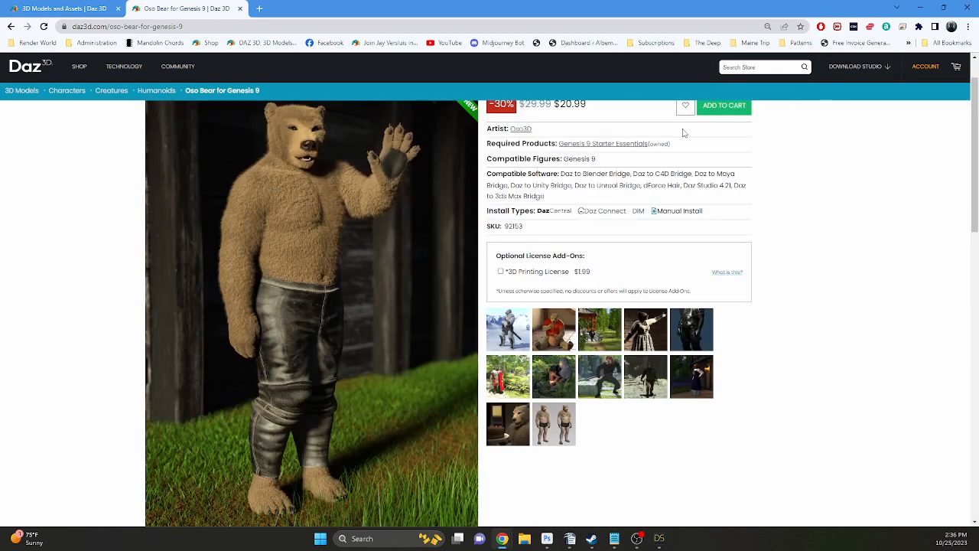
scroll(684, 132, "up", 1)
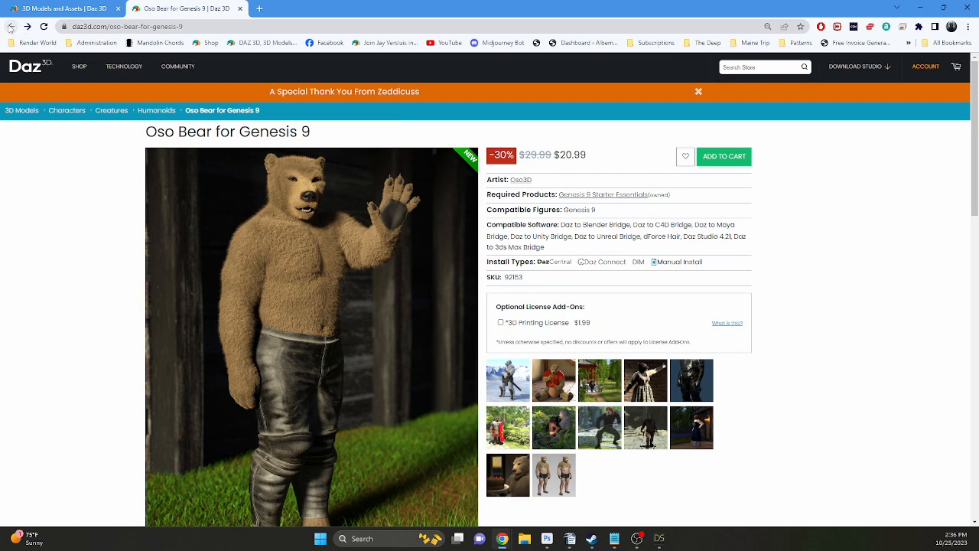
Return to the shop's new arrivals and open the Code 66 Toolbox - Volume 4 product in a new tab.
left_click(11, 27)
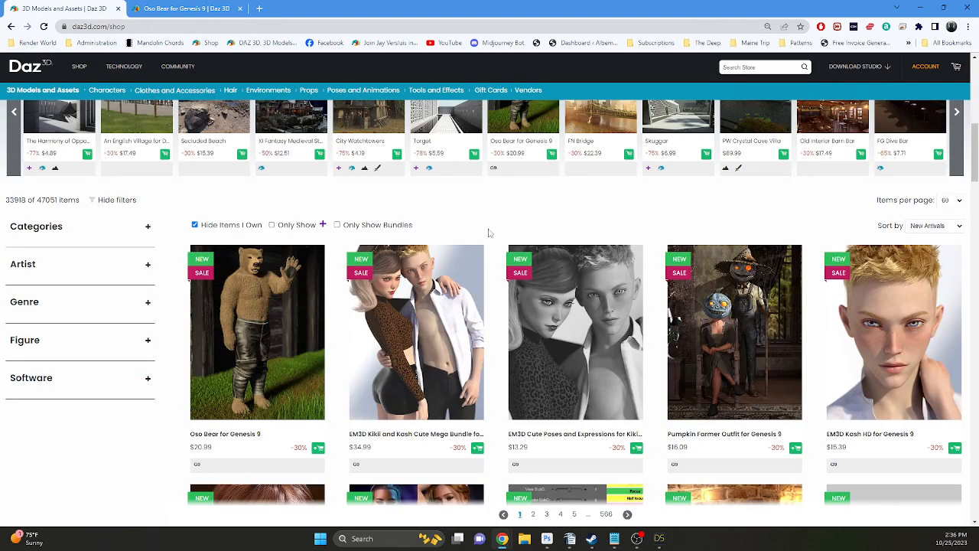
scroll(641, 410, "down", 3)
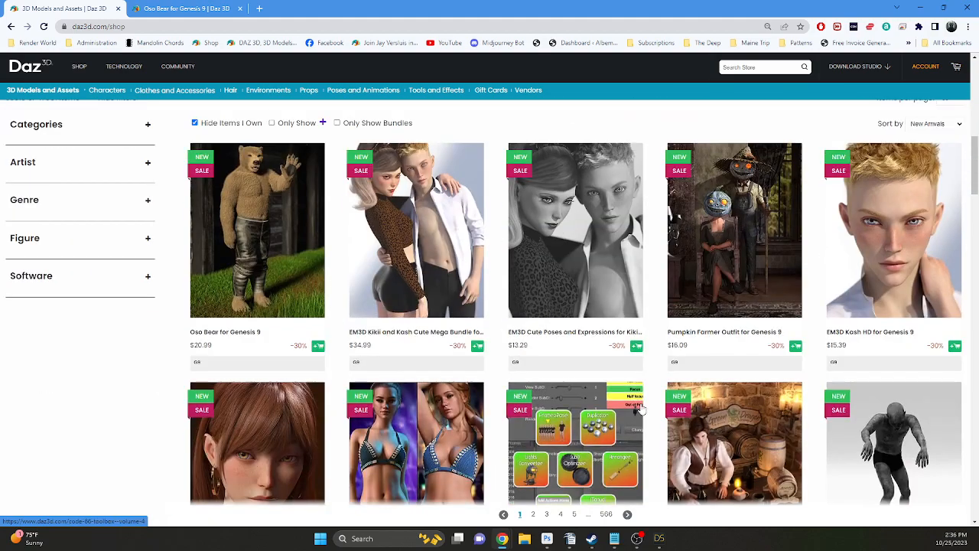
scroll(641, 410, "down", 3)
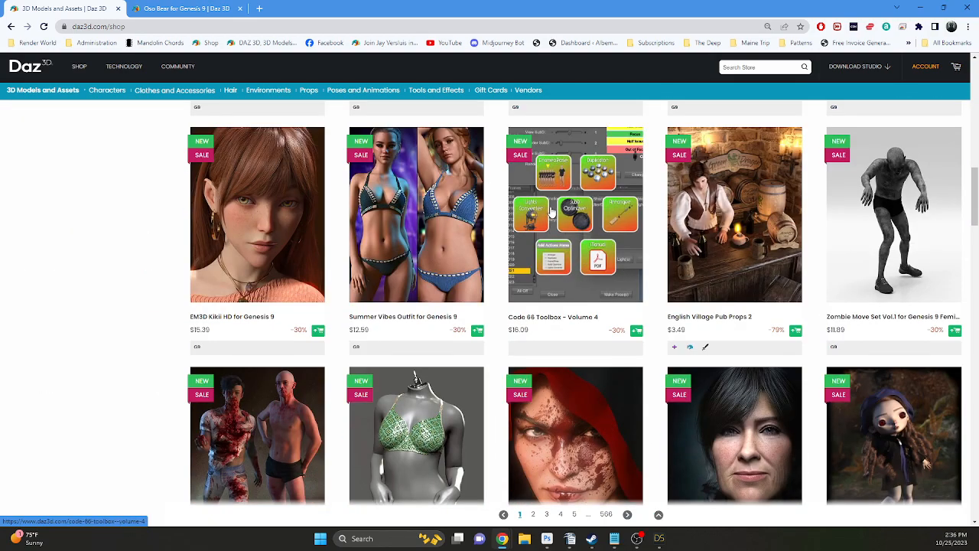
right_click(575, 212)
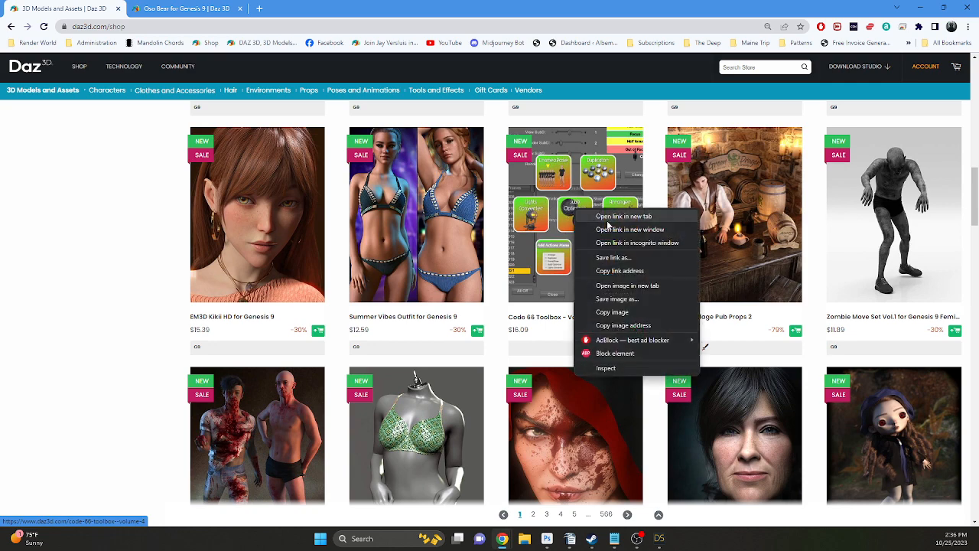
left_click(606, 218)
Browse the new arrivals listing down through the outfits, poses, characters, environments and tree sets.
scroll(605, 252, "down", 3)
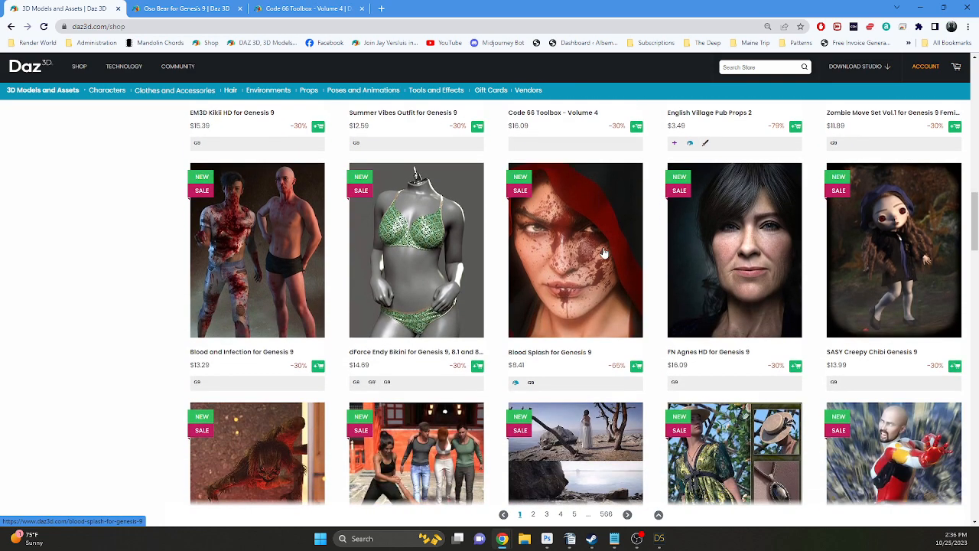
scroll(604, 252, "down", 2)
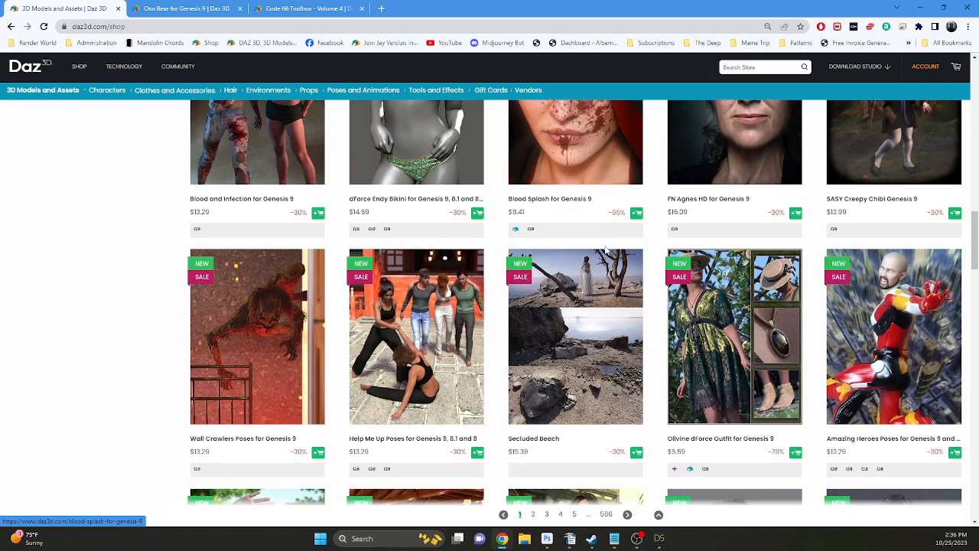
scroll(605, 253, "down", 5)
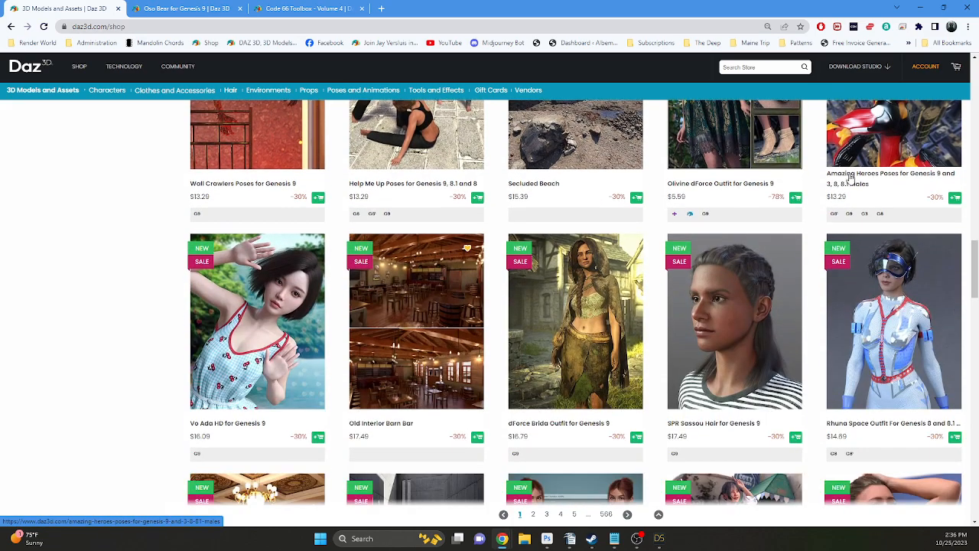
scroll(577, 279, "down", 2)
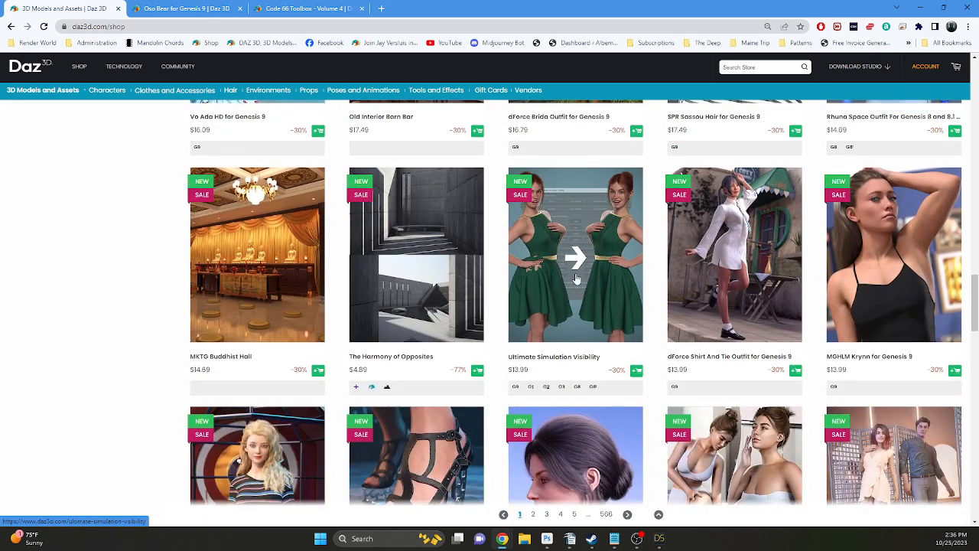
scroll(577, 279, "down", 1)
scroll(576, 279, "down", 3)
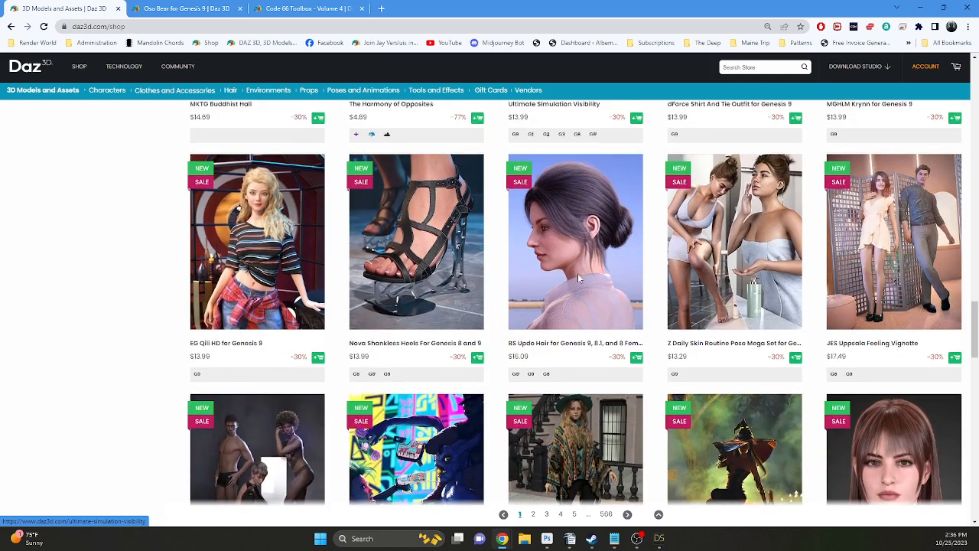
scroll(598, 244, "down", 2)
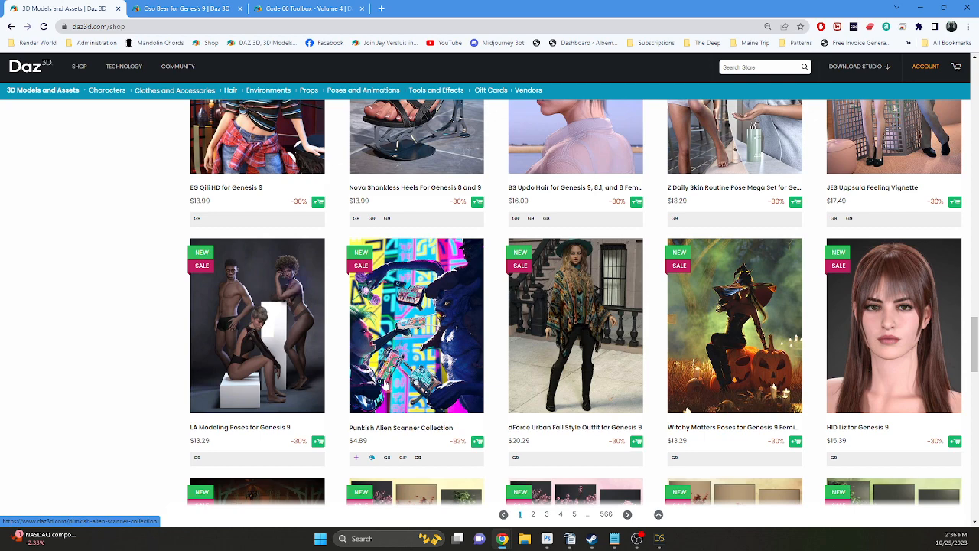
scroll(390, 378, "down", 3)
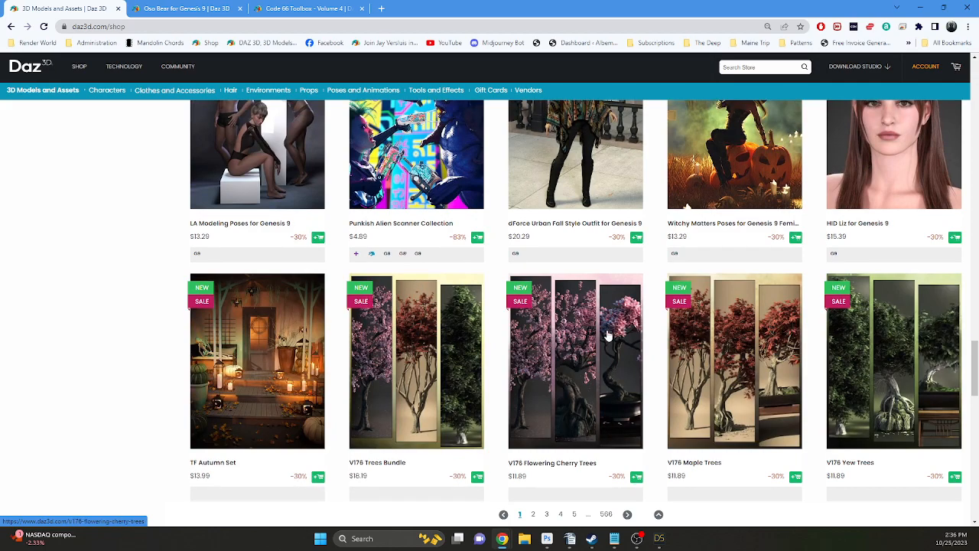
Open the Pumpkin Farmer Outfit for Genesis 9 product from the new arrivals in a new tab and switch to it.
scroll(608, 332, "up", 15)
scroll(803, 195, "up", 6)
scroll(746, 244, "up", 10)
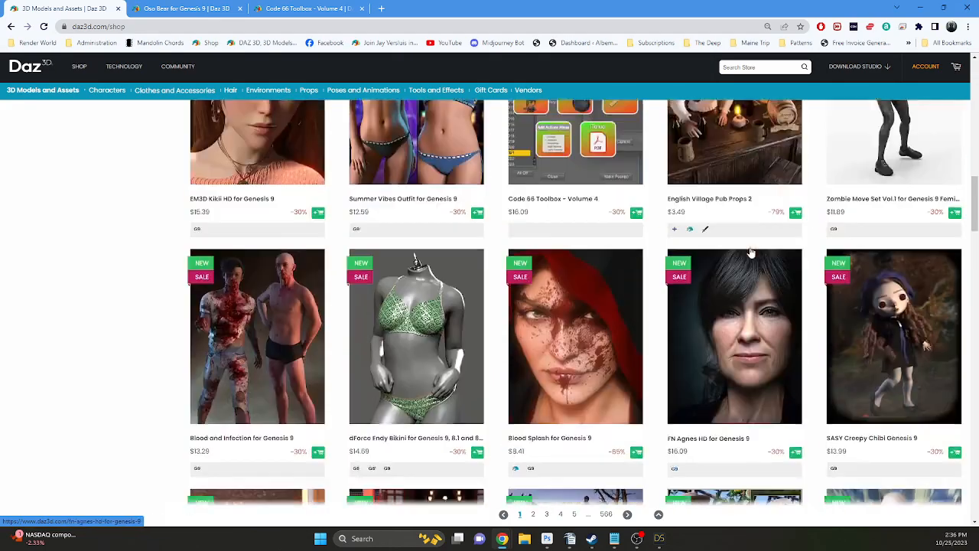
scroll(752, 237, "down", 3)
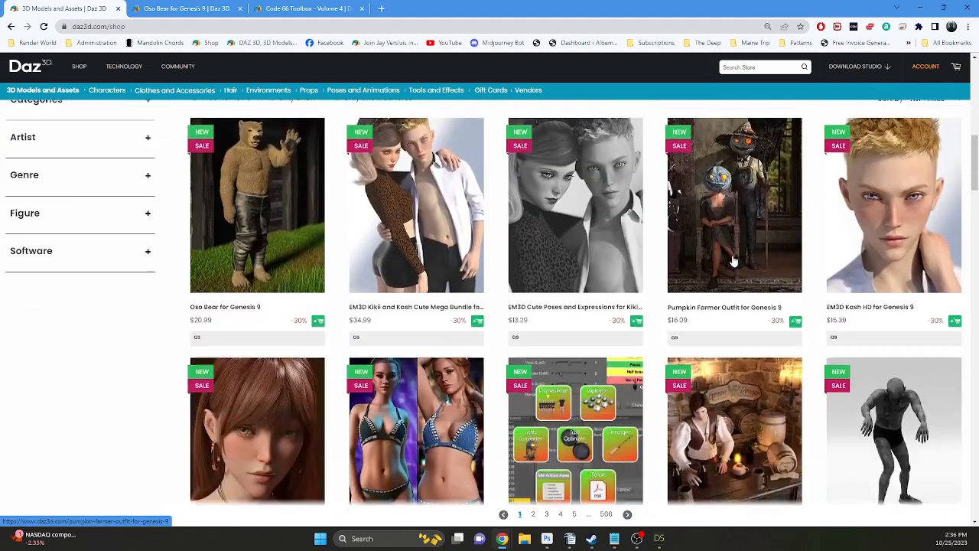
right_click(727, 171)
left_click(753, 182)
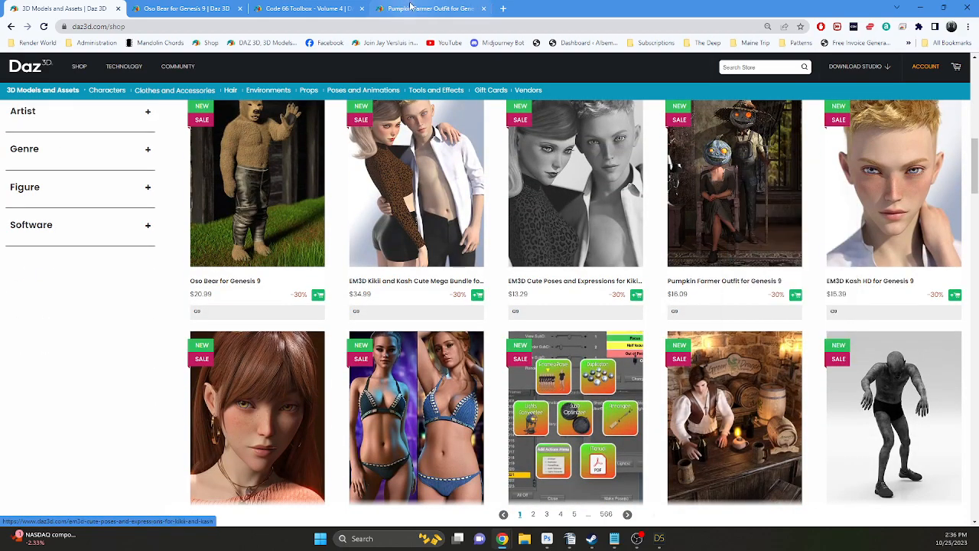
left_click(424, 8)
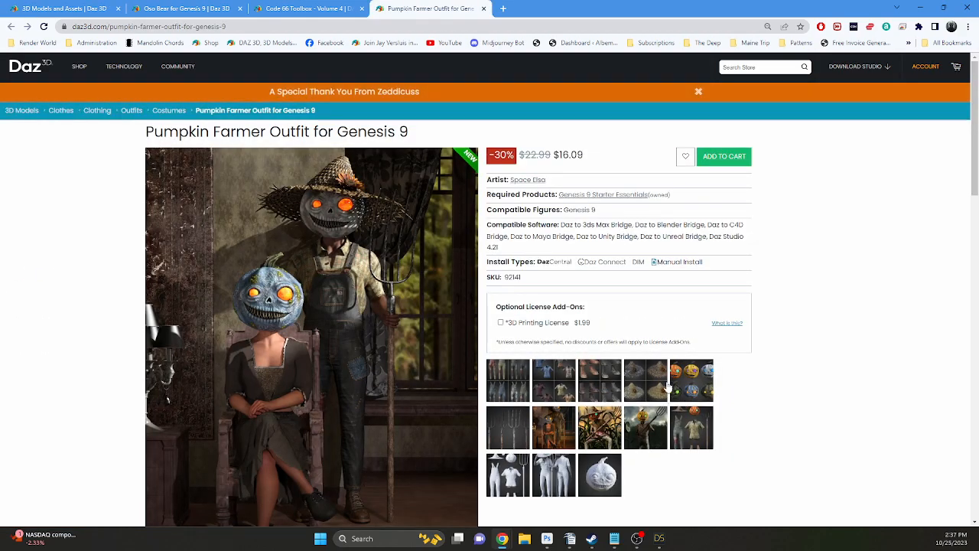
View the Pumpkin Farmer Outfit gallery from its first image through the pitchfork scenes, and close the image viewer.
left_click(502, 375)
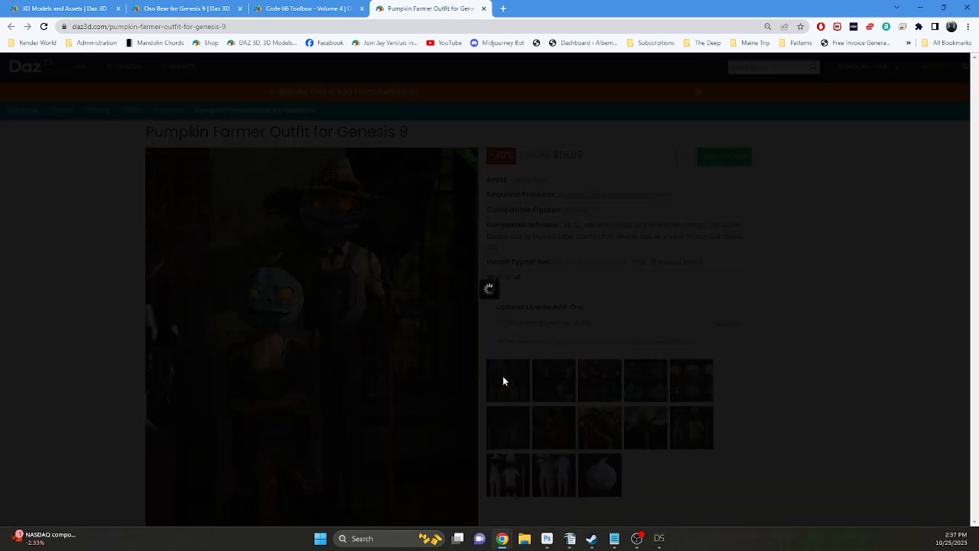
left_click(653, 297)
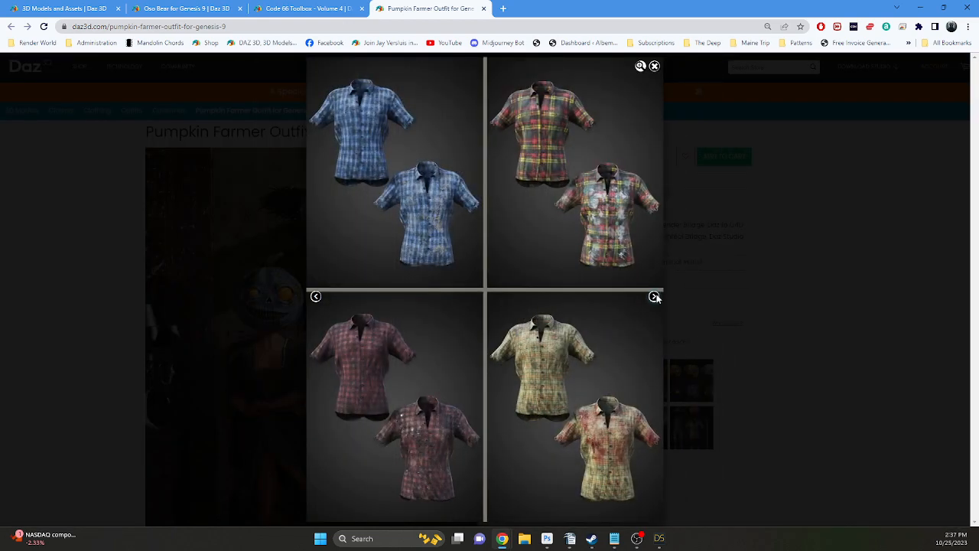
left_click(654, 297)
left_click(654, 297)
left_click(773, 296)
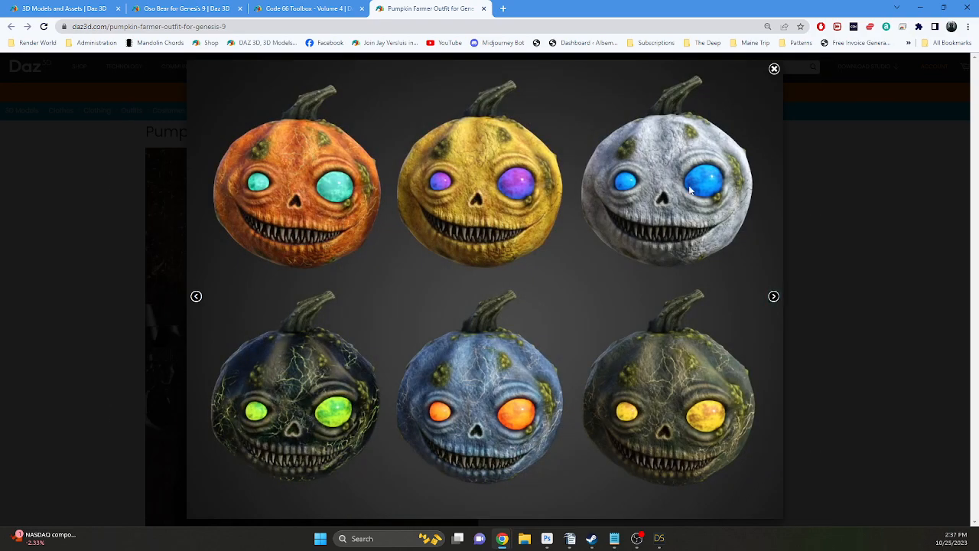
left_click(774, 297)
left_click(773, 297)
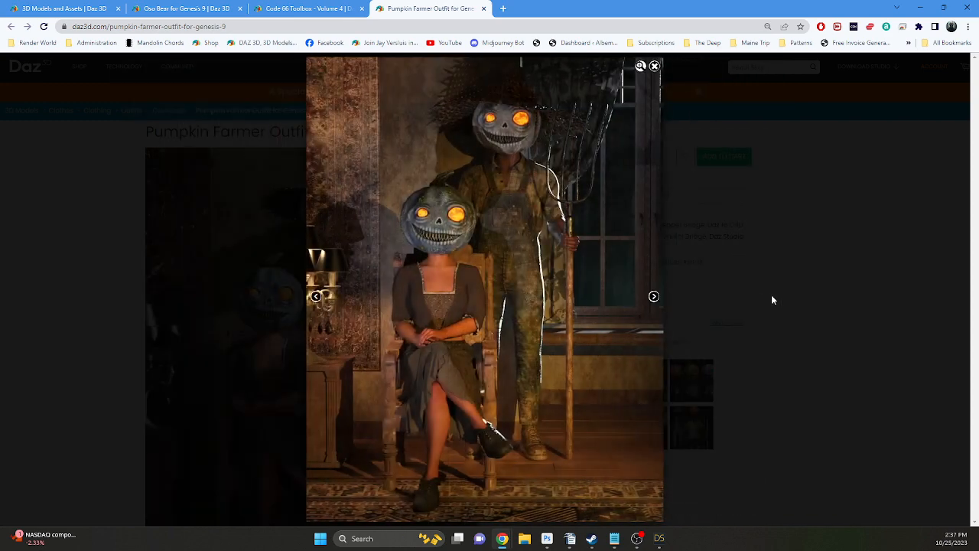
left_click(654, 297)
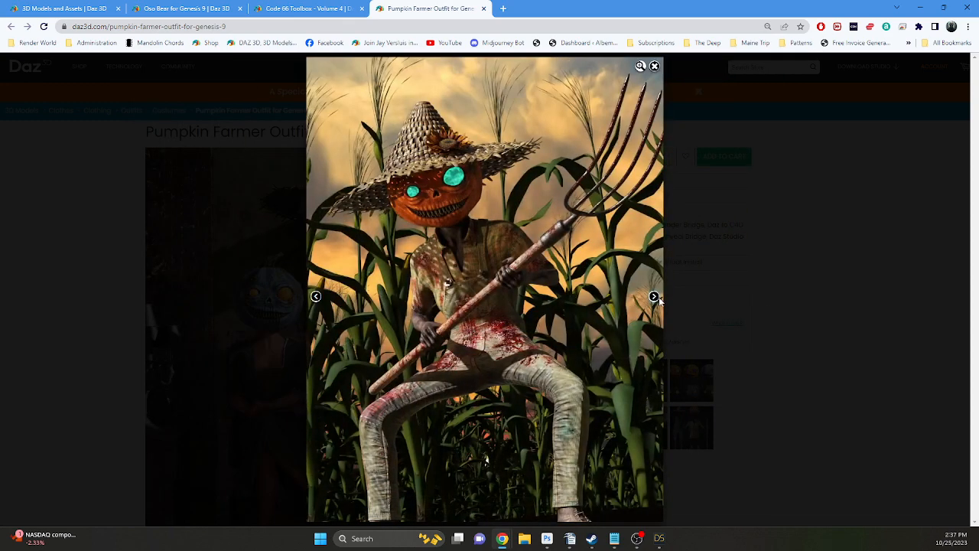
left_click(654, 297)
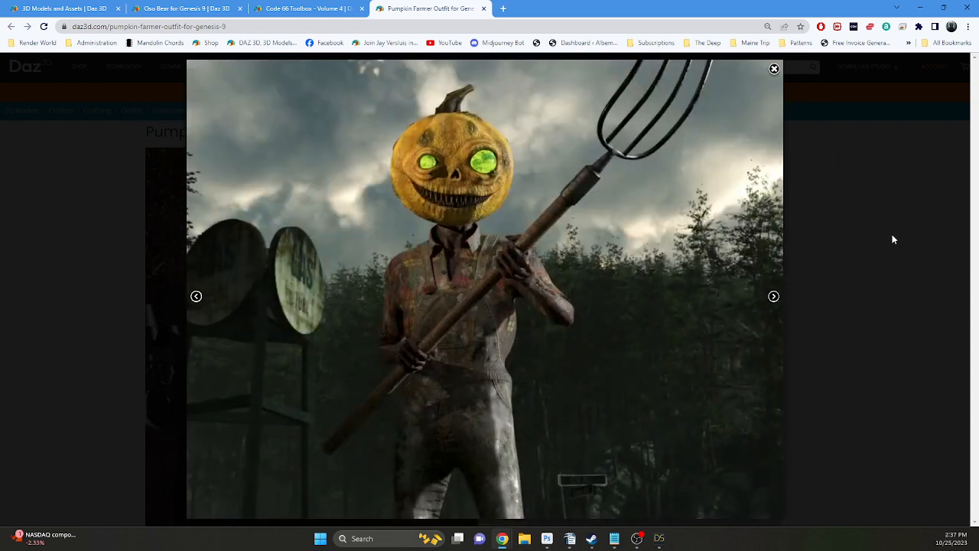
left_click(892, 240)
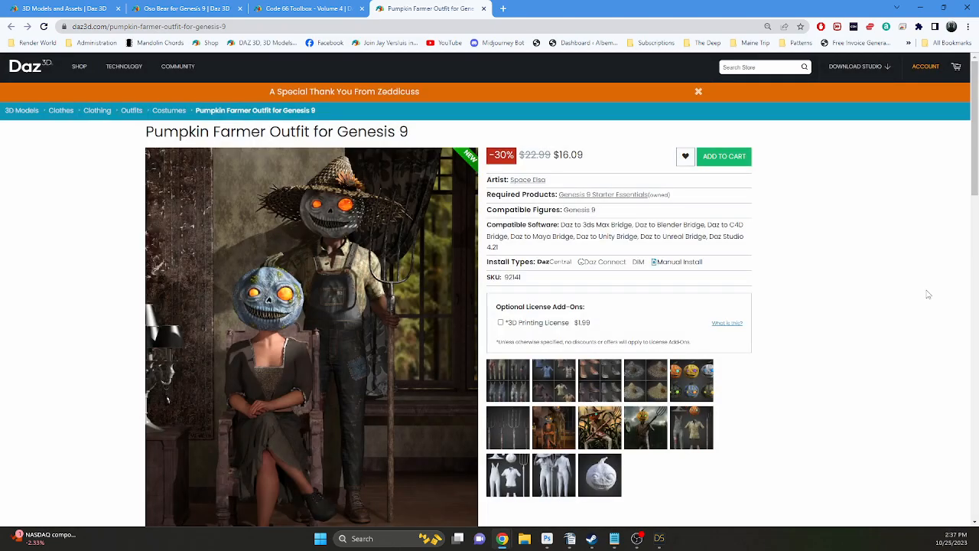
View the last gallery image, the untextured pumpkin mask, and close it.
scroll(865, 321, "down", 3)
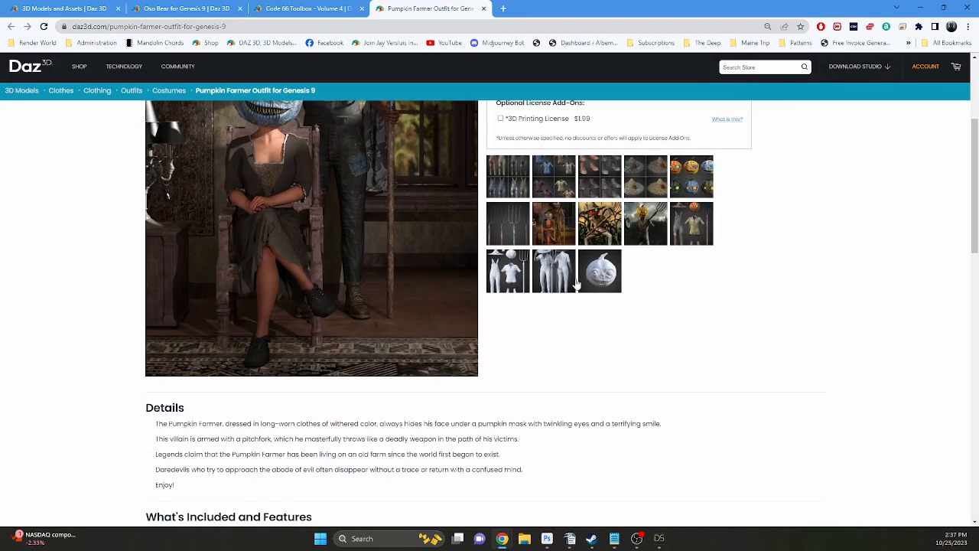
left_click(595, 260)
left_click(902, 183)
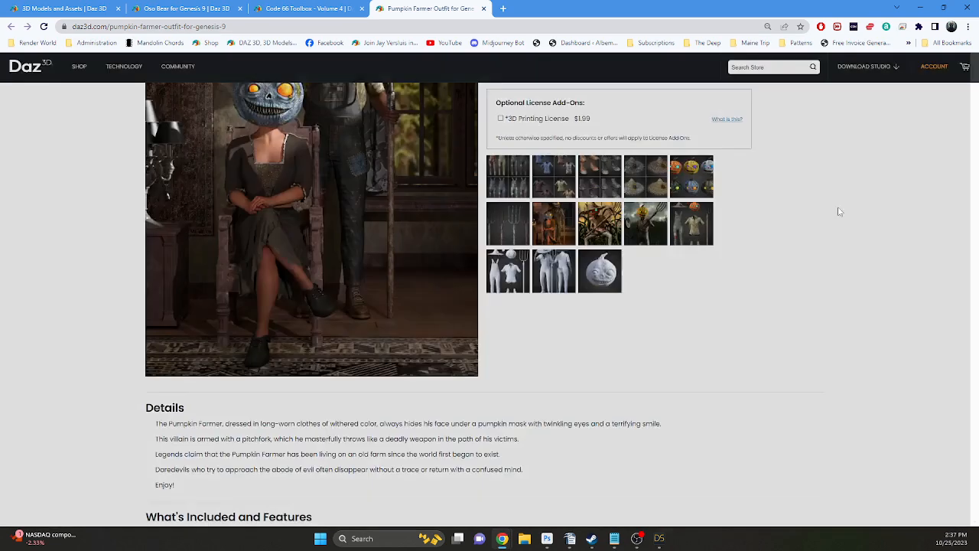
Examine the outfit's product information, details and the What's Included and Features list.
scroll(788, 221, "up", 3)
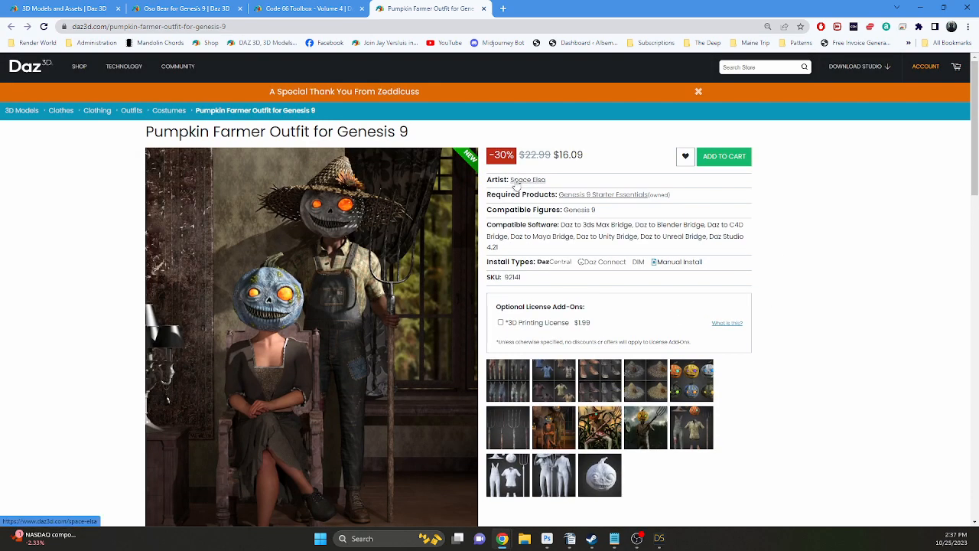
scroll(601, 259, "down", 3)
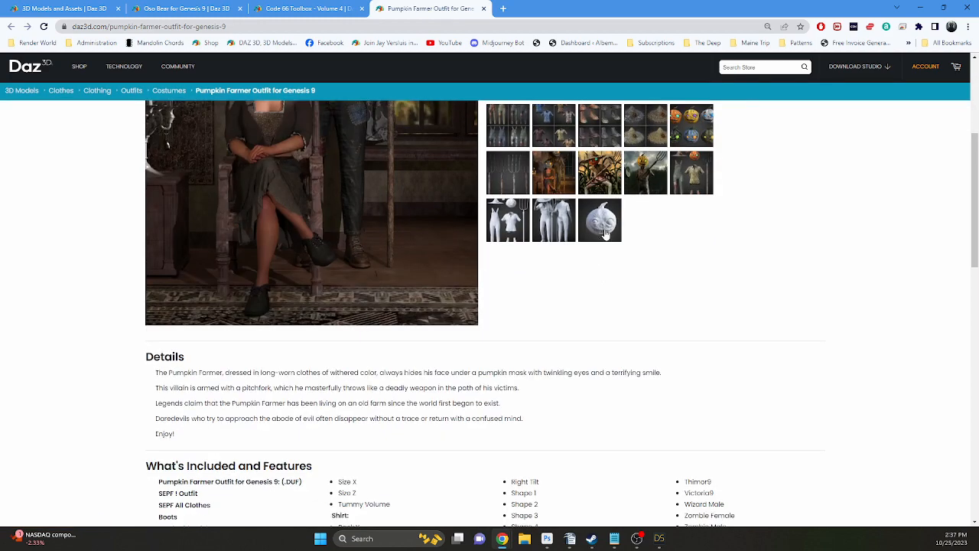
scroll(603, 234, "down", 2)
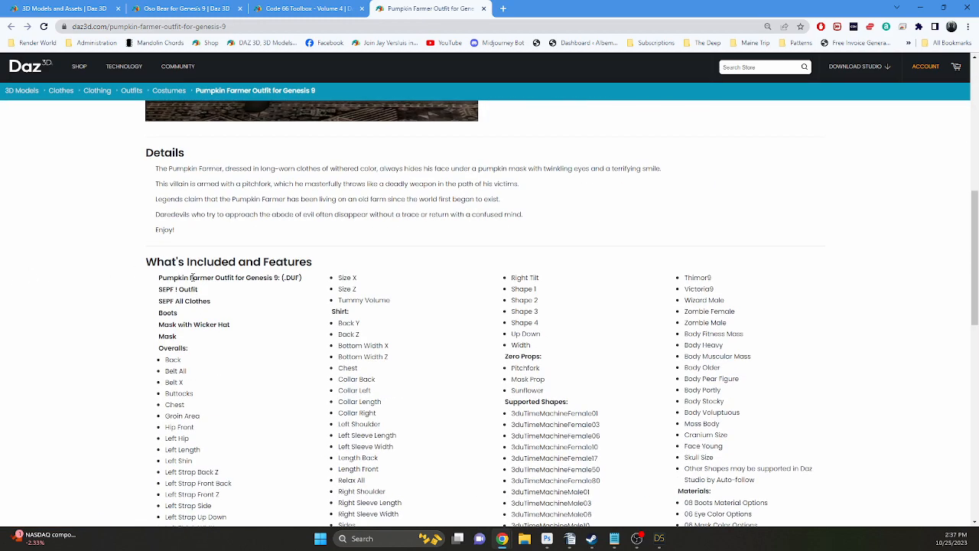
scroll(192, 280, "down", 1)
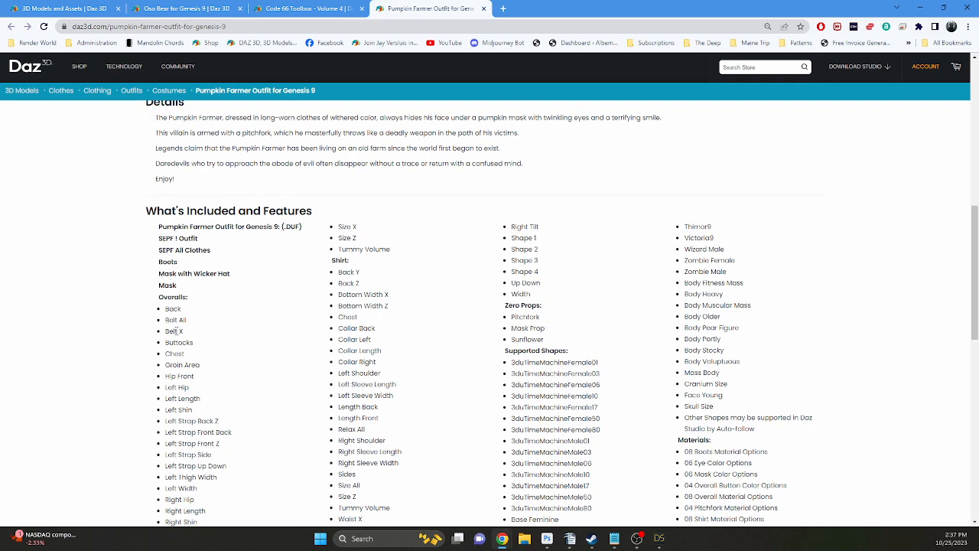
scroll(178, 351, "down", 5)
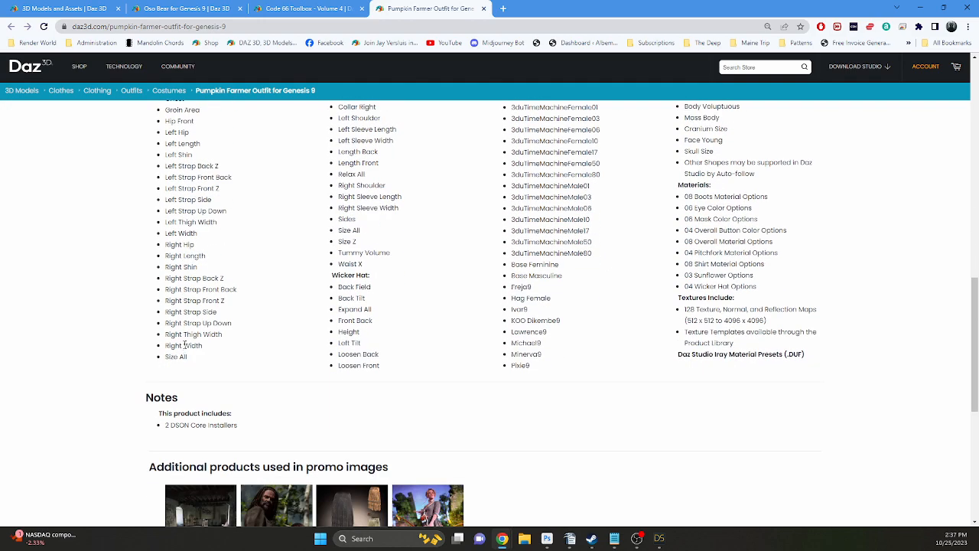
scroll(212, 340, "up", 7)
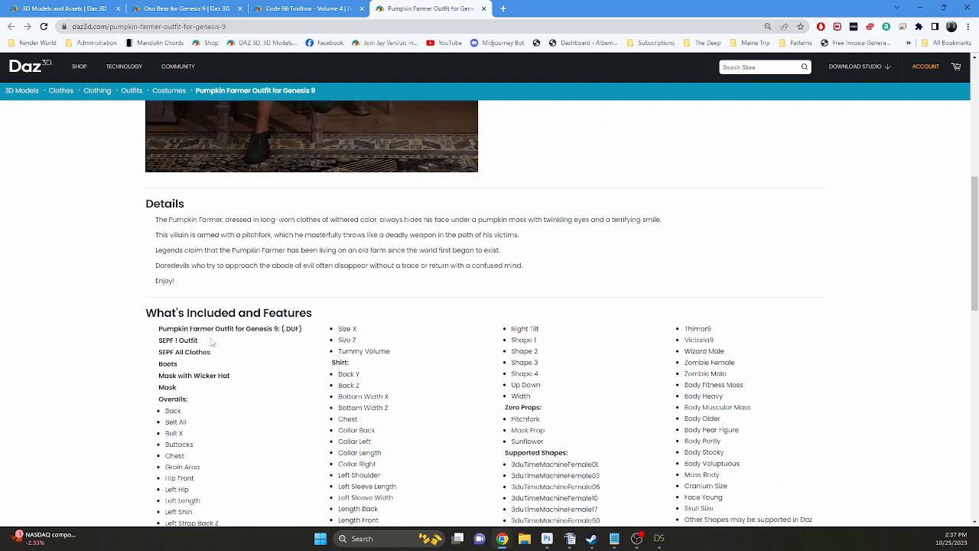
scroll(243, 341, "down", 3)
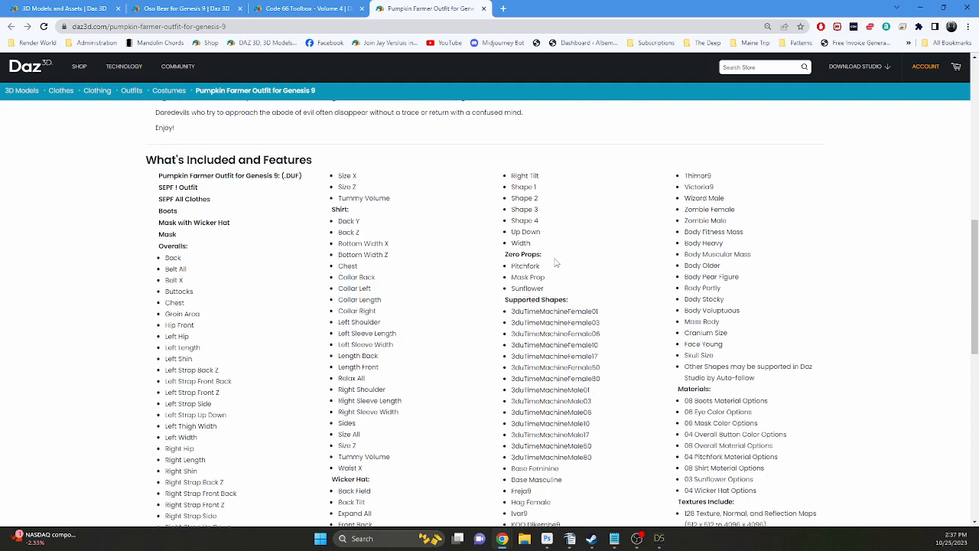
View the untextured pumpkin mask and the coloured pumpkin mask variants in the outfit's gallery, closing the viewer after each.
scroll(532, 283, "up", 8)
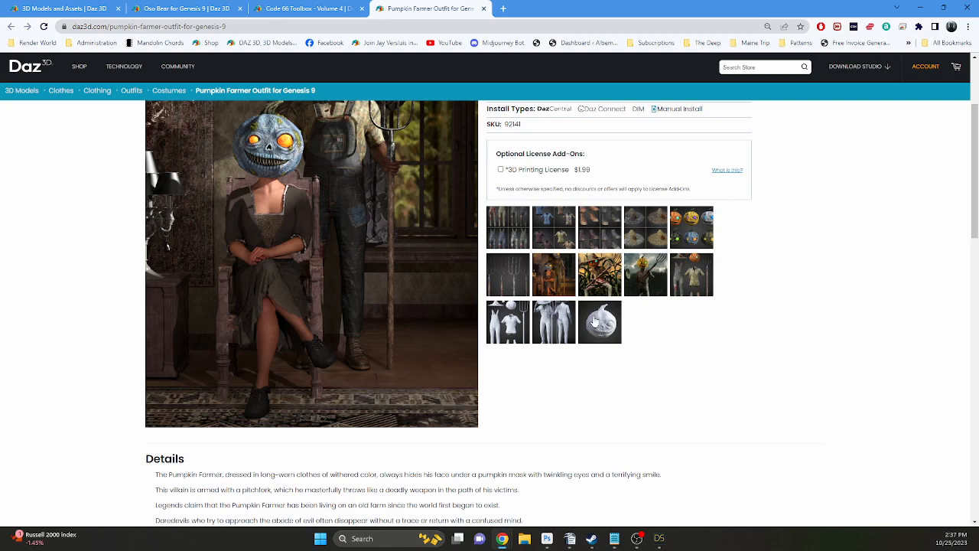
left_click(596, 322)
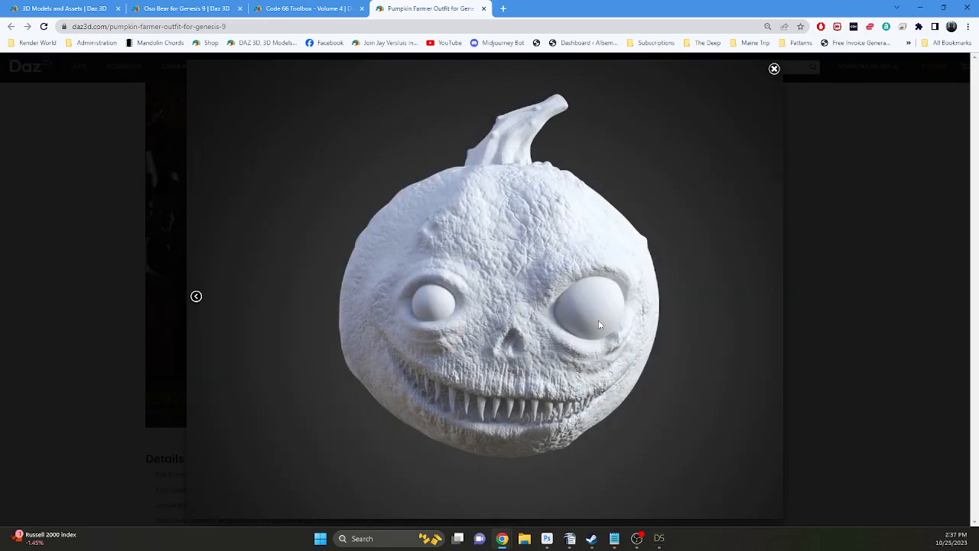
left_click(906, 123)
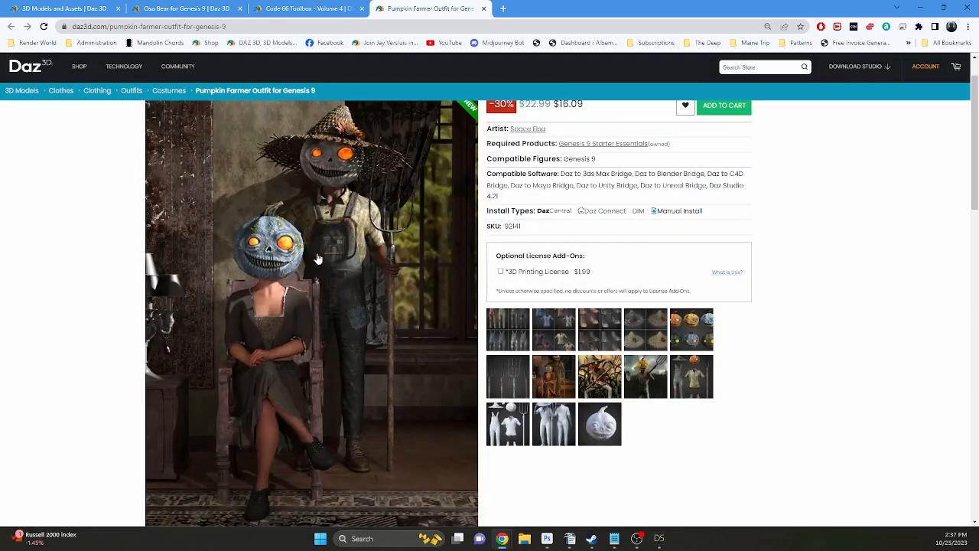
left_click(691, 341)
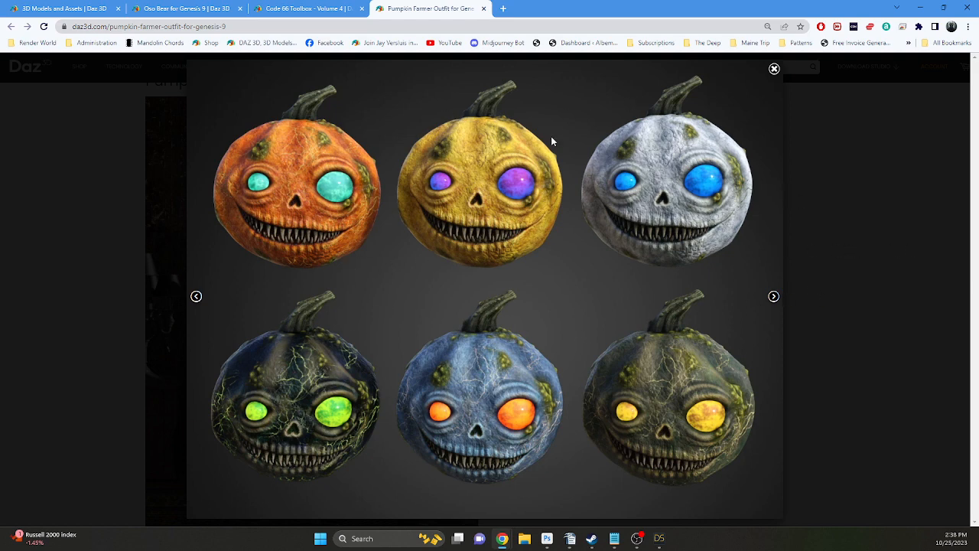
left_click(776, 72)
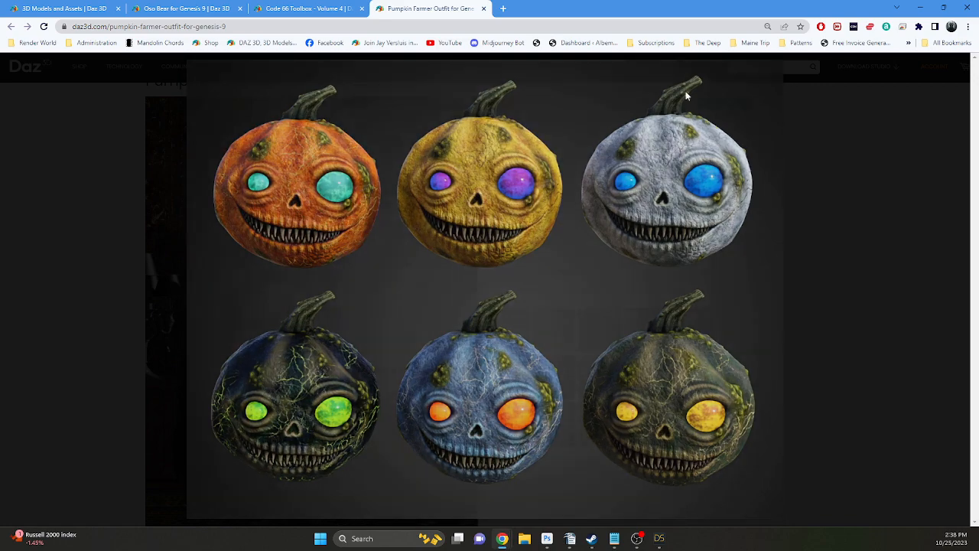
Open the artist's product listing from the Pumpkin Farmer Outfit page and look over the items, trying the Hide Items I Own filter.
left_click(529, 131)
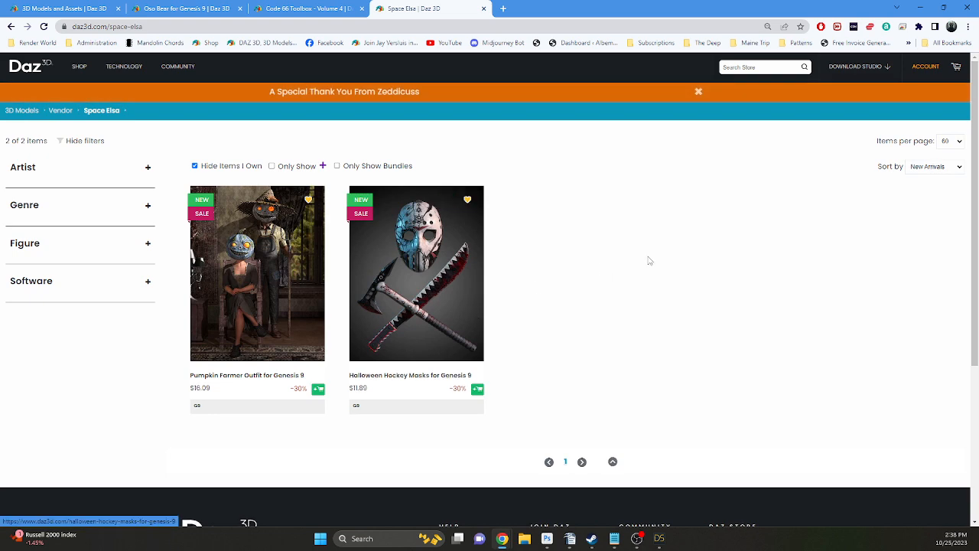
left_click(194, 166)
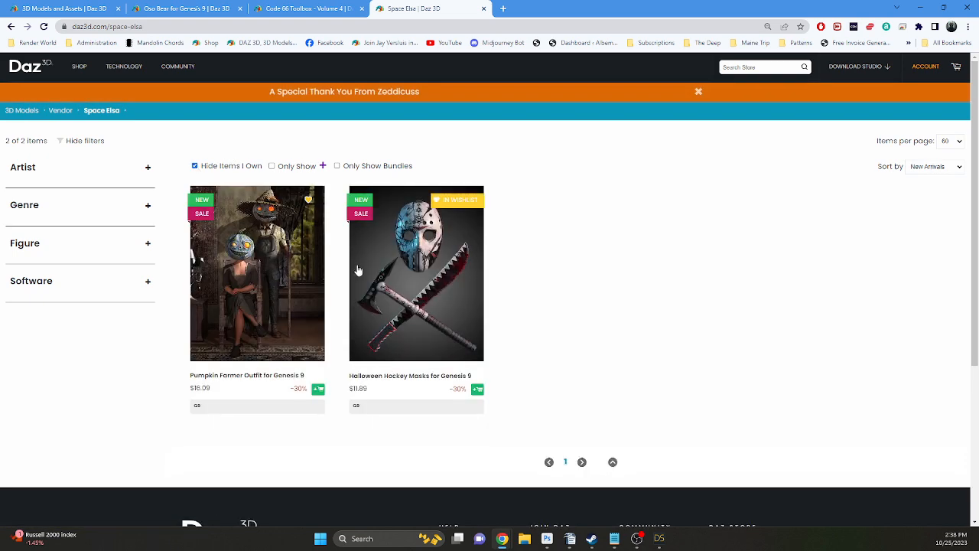
scroll(559, 306, "down", 2)
scroll(559, 301, "up", 2)
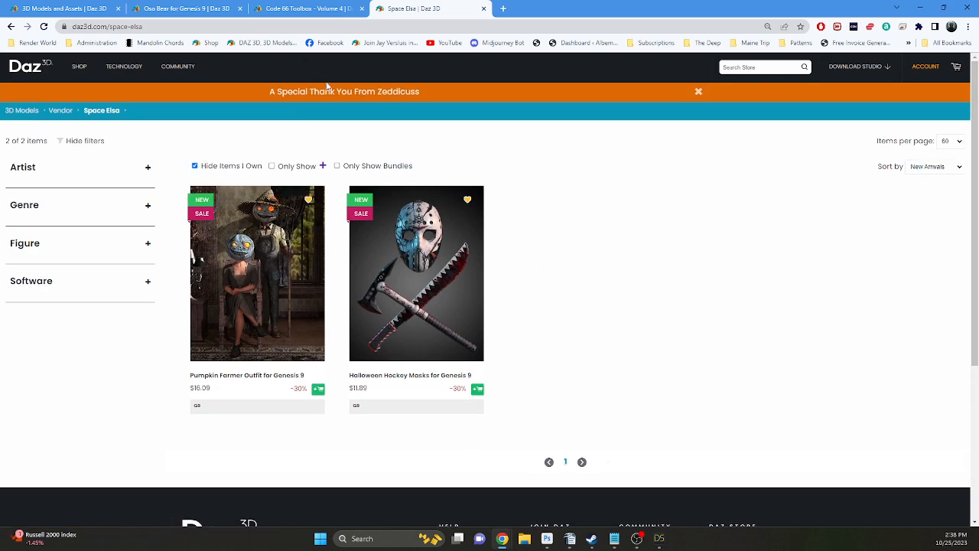
Open the special thank-you offer from the Zeddicuss banner, go to its shop and browse the discounted products.
left_click(330, 93)
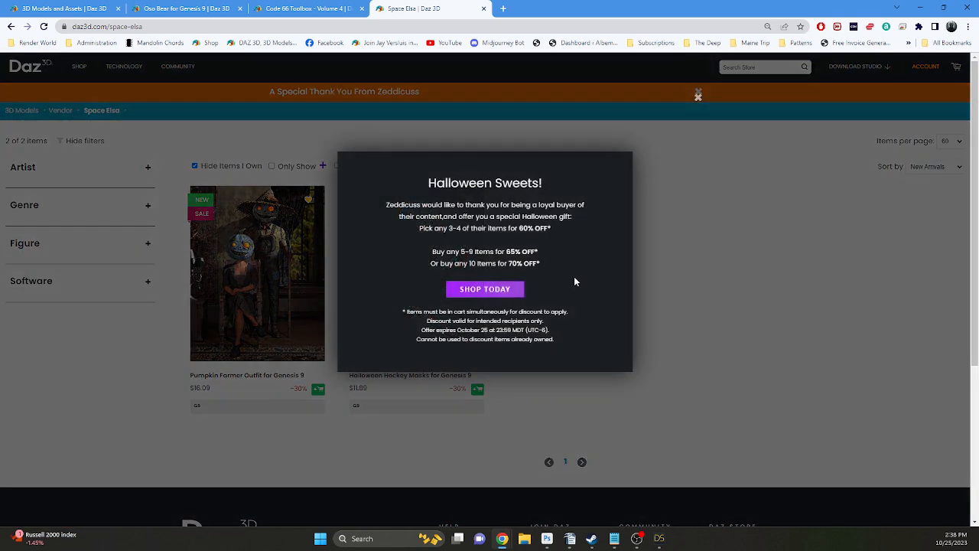
left_click(491, 289)
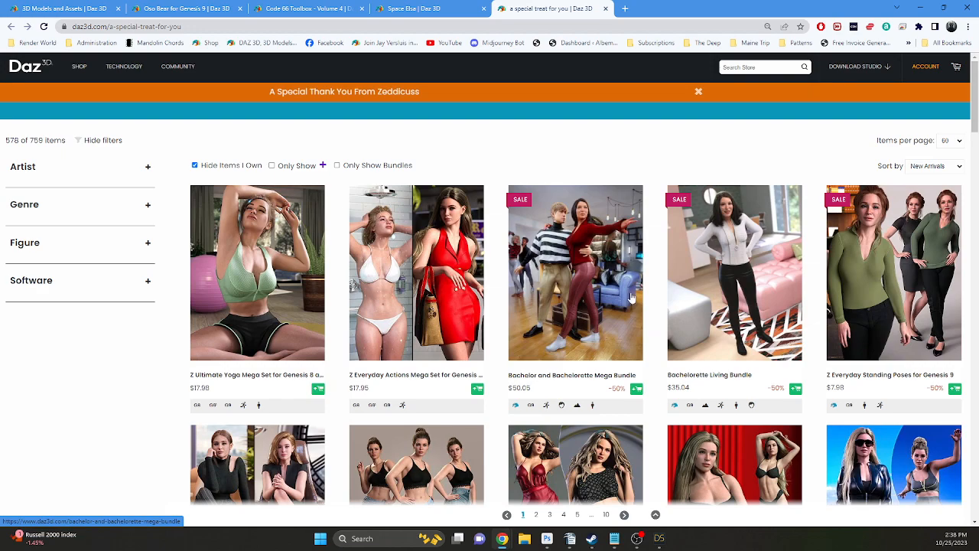
scroll(634, 298, "down", 2)
scroll(634, 298, "down", 1)
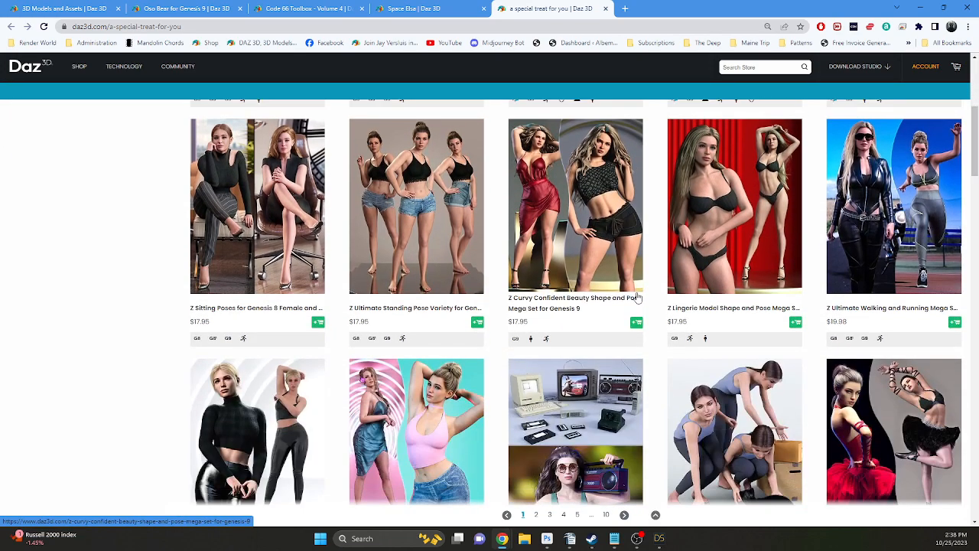
Turn off Hide Items I Own in the Zeddicuss offer listing and browse the whole first page of products.
scroll(635, 298, "up", 4)
left_click(195, 165)
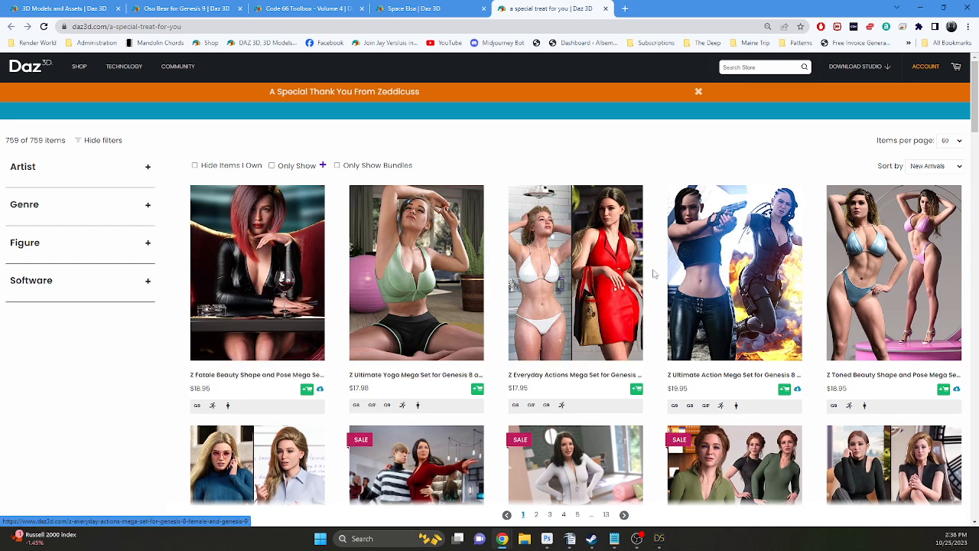
scroll(696, 272, "down", 3)
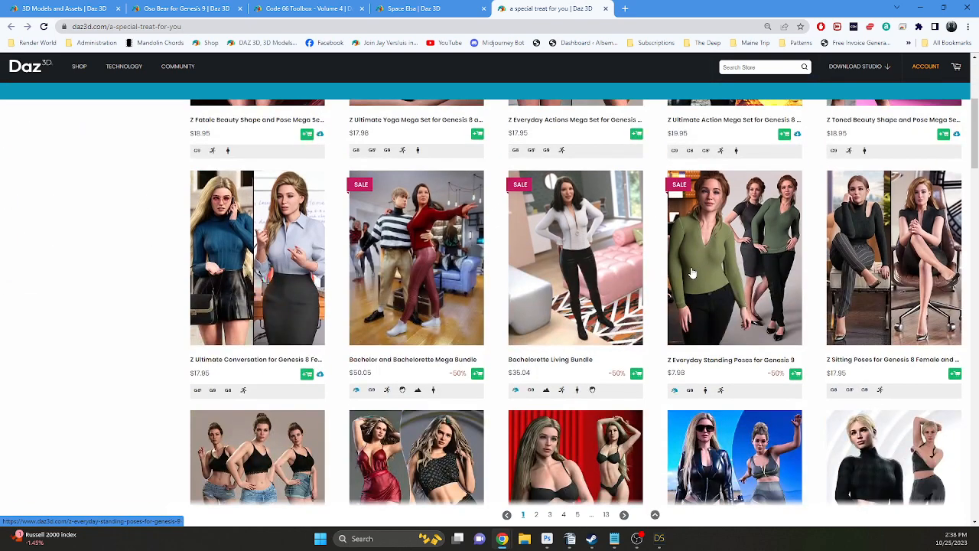
scroll(735, 276, "down", 2)
scroll(767, 275, "down", 4)
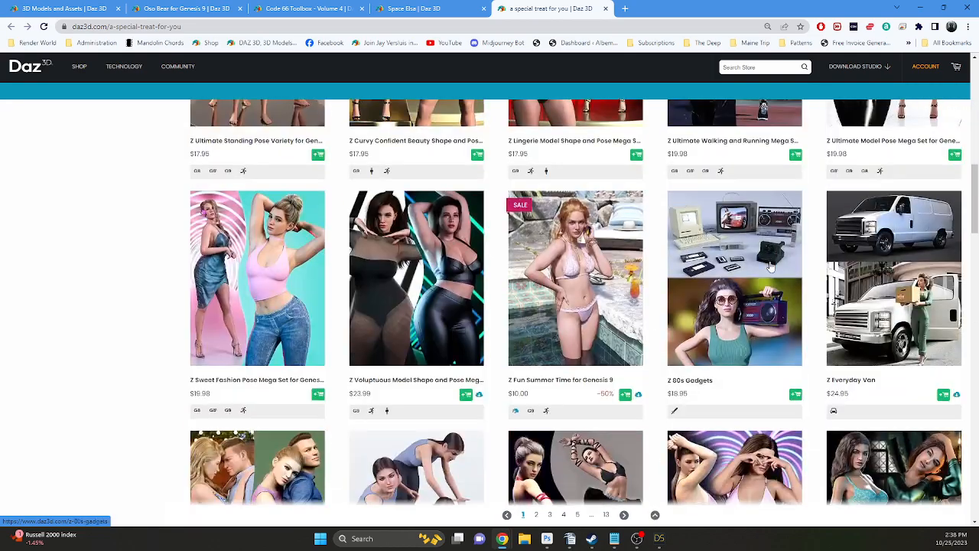
scroll(734, 264, "down", 3)
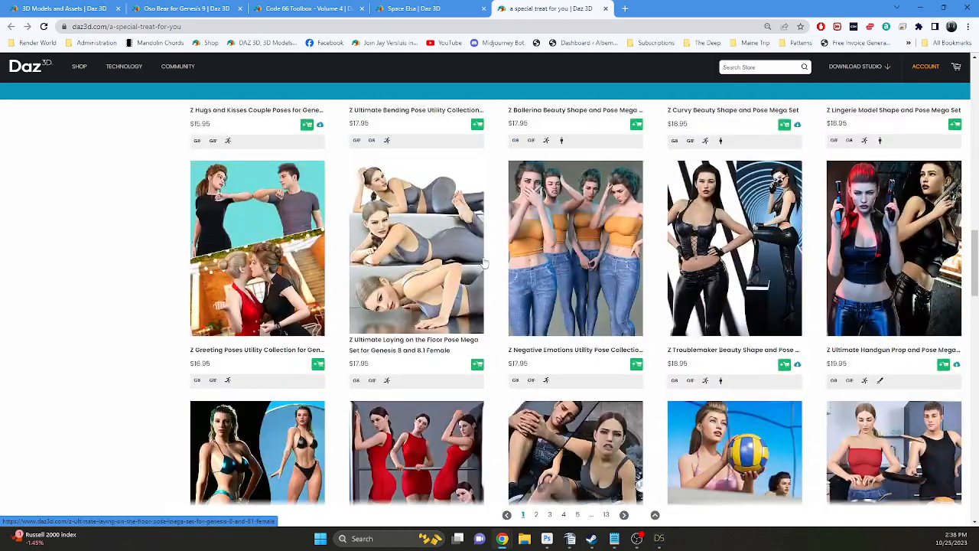
scroll(480, 246, "down", 9)
scroll(481, 246, "down", 10)
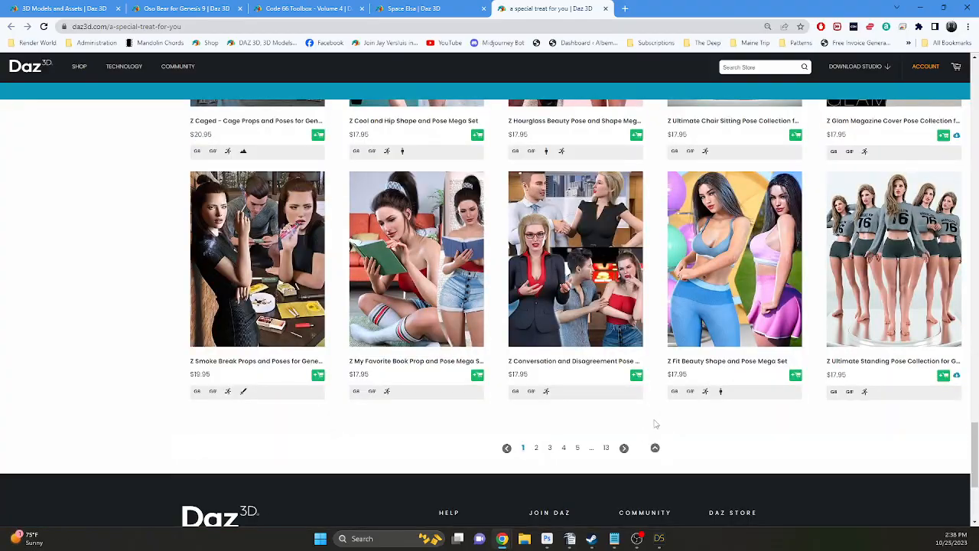
scroll(653, 420, "up", 10)
scroll(657, 379, "up", 10)
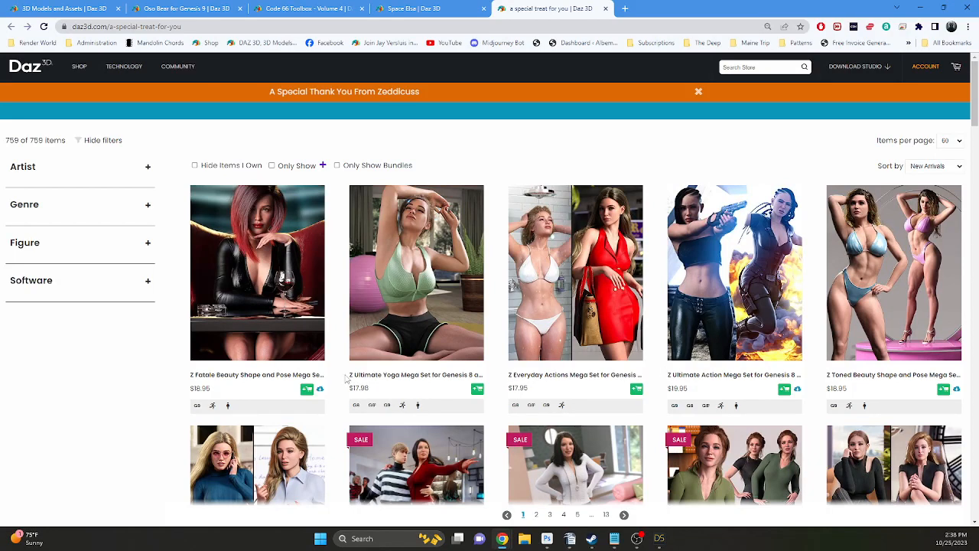
Open the Z Fatale Beauty Shape and Pose Mega Set for Genesis 9 product and copy "Z Fatale Beauty Shape" from its title.
left_click(243, 256)
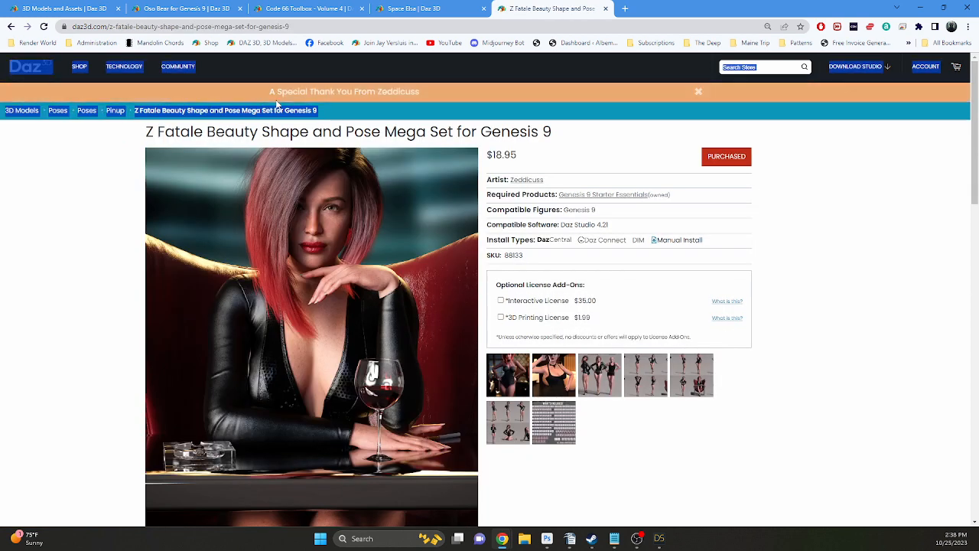
left_click_drag(141, 130, 310, 134)
key("ctrl+c")
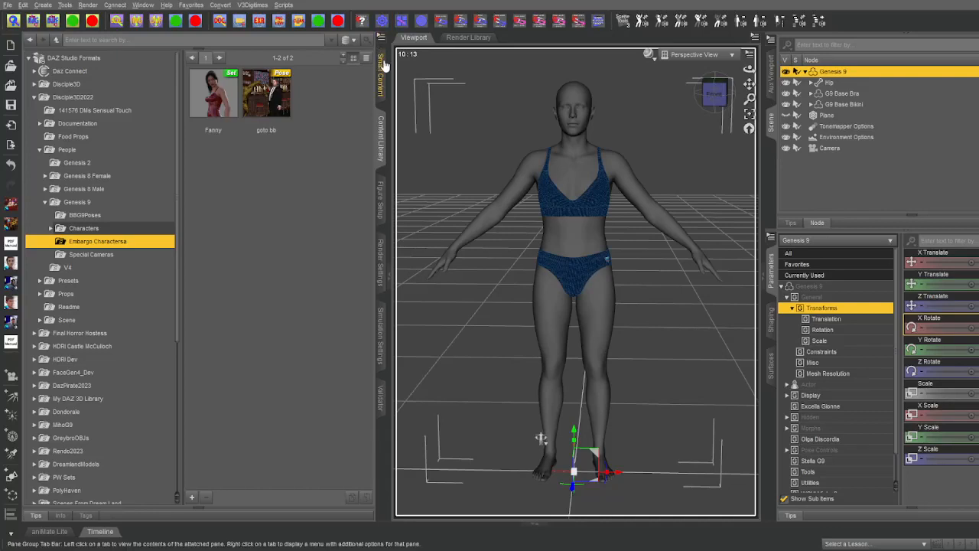
Switch to Daz Studio, filter all Smart Content products by "Z Fatale Beauty Shape" and look through the matches.
left_click(383, 67)
left_click(58, 69)
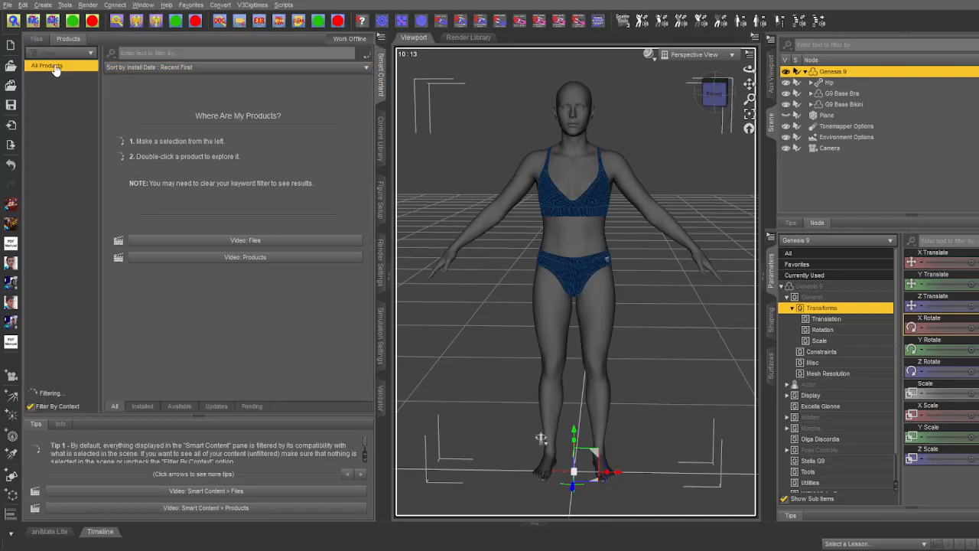
left_click(141, 52)
key("ctrl+v")
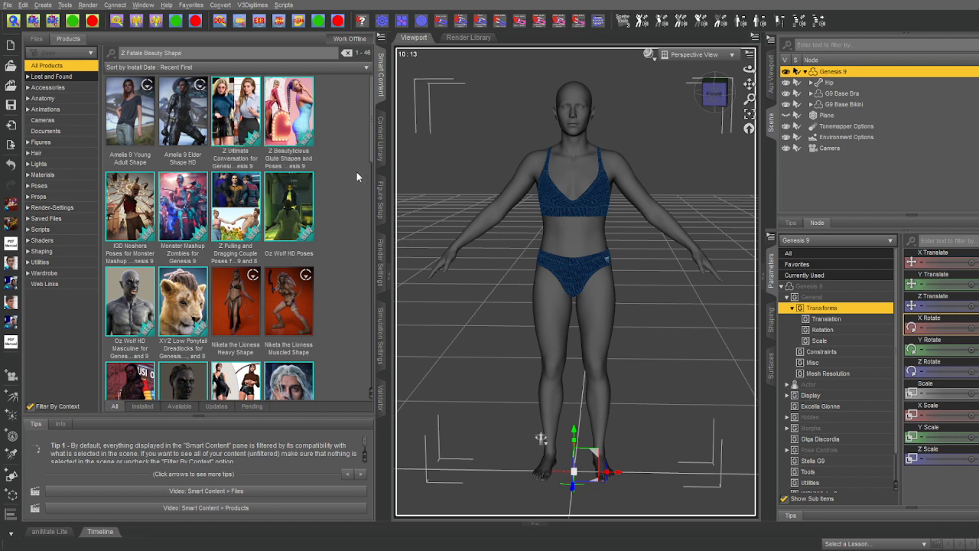
scroll(356, 175, "down", 5)
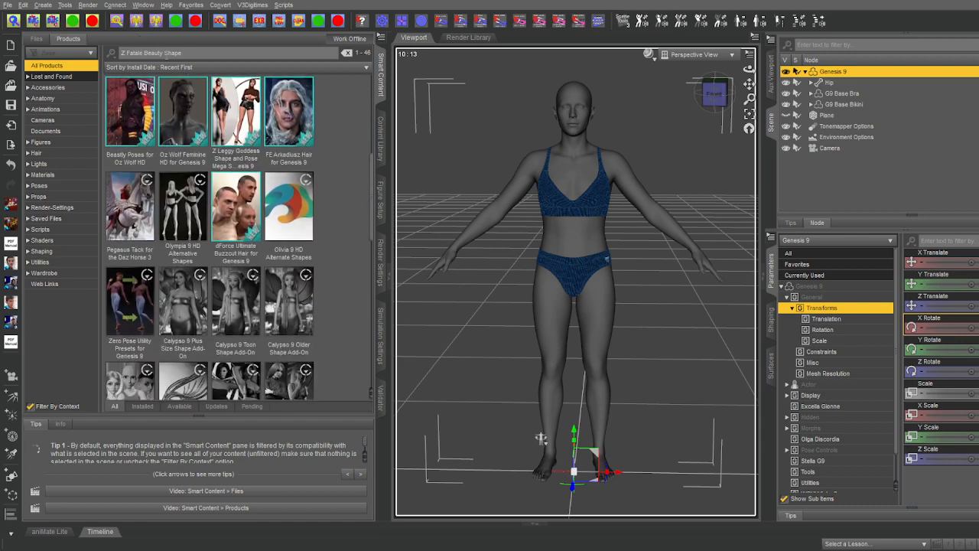
Shorten the product filter to "Fatale" and select the Z Fatale Beauty Shape and Pose Mega Set.
left_click_drag(182, 53, 140, 52)
key("BackSpace")
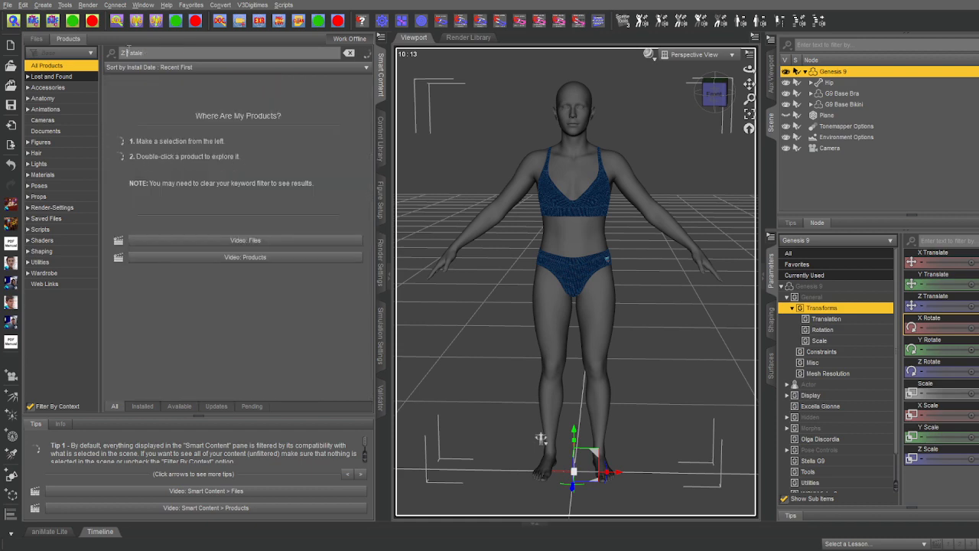
key("BackSpace")
key("BackSpace")
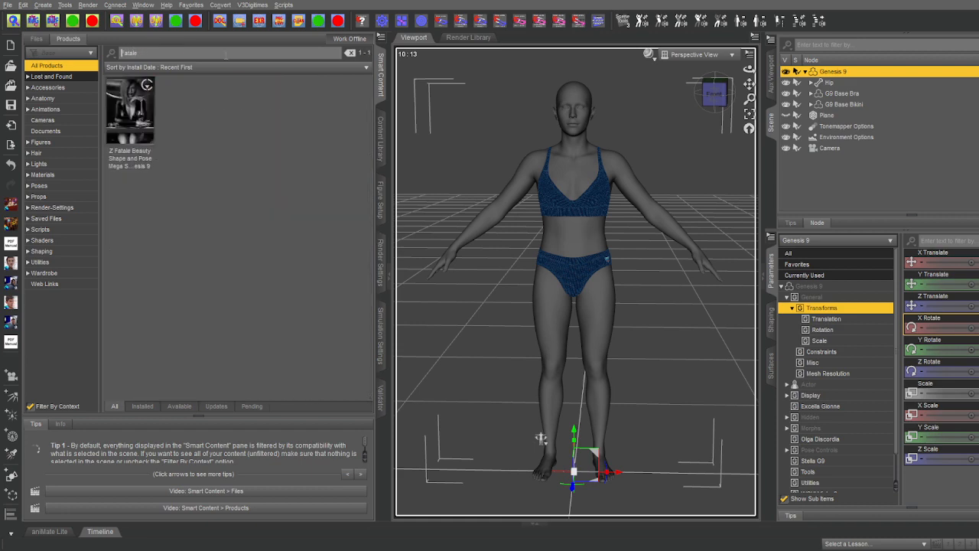
left_click(153, 145)
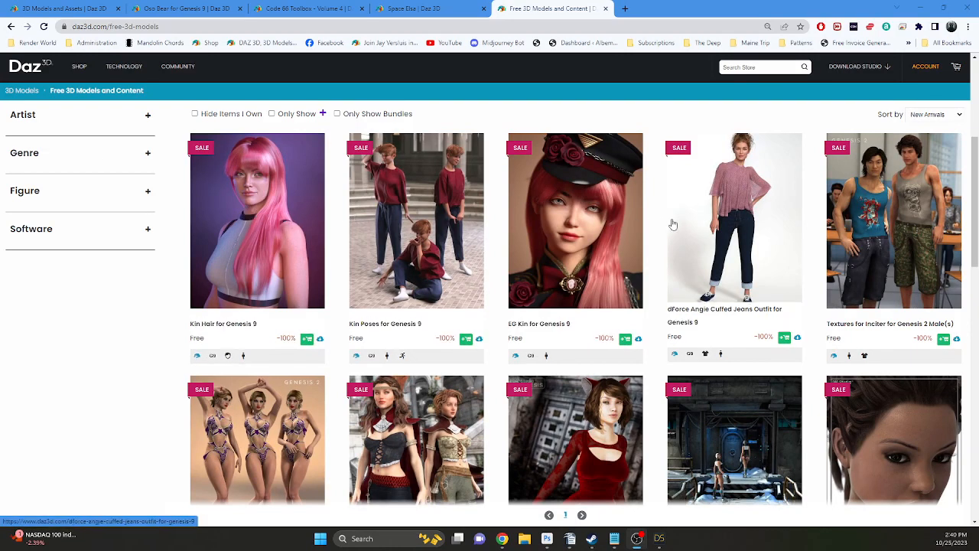
Browse the free 3D models in the Daz 3D store, open EG Kin for Genesis 9 and view its first two gallery images.
scroll(719, 224, "down", 1)
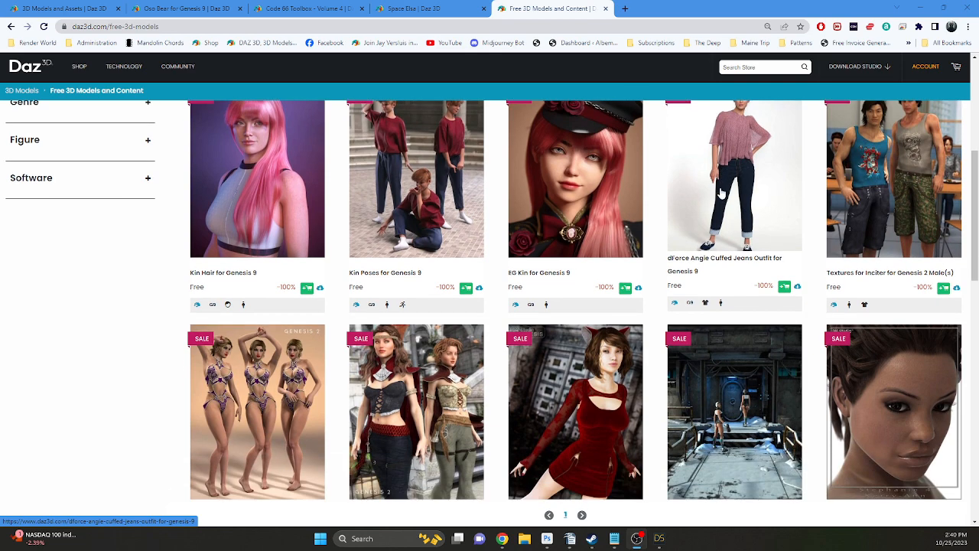
left_click(579, 183)
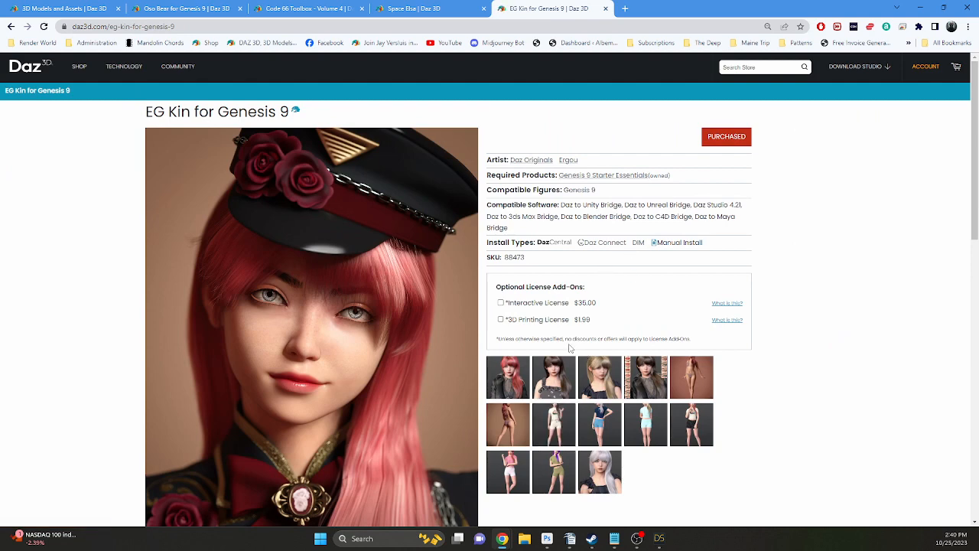
left_click(495, 381)
left_click(651, 296)
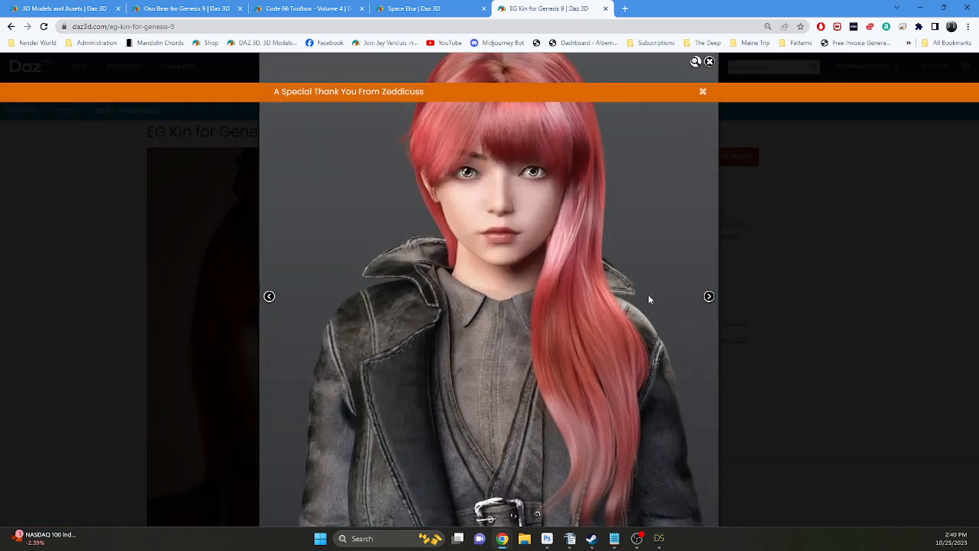
left_click(706, 296)
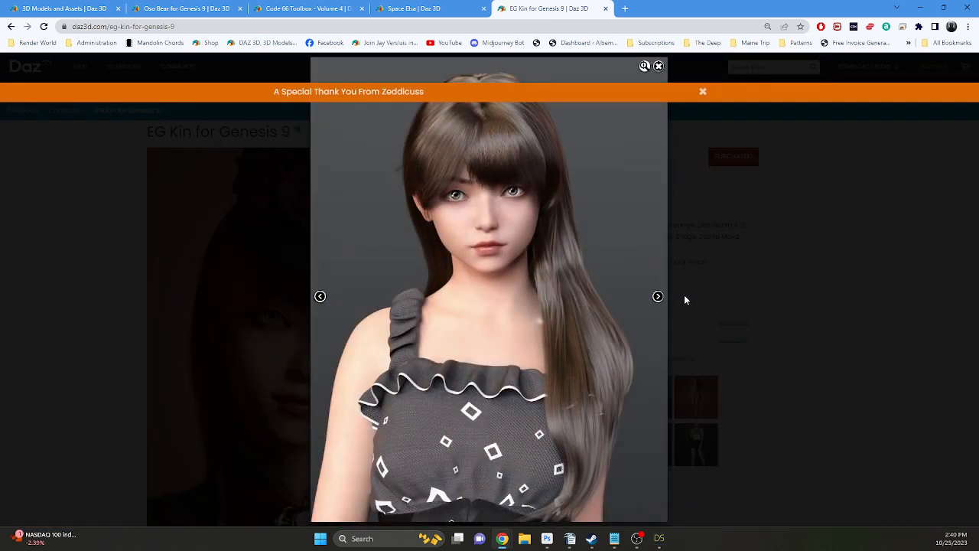
Open DeviantArt in a new tab and go to the account's own profile page.
left_click(622, 9)
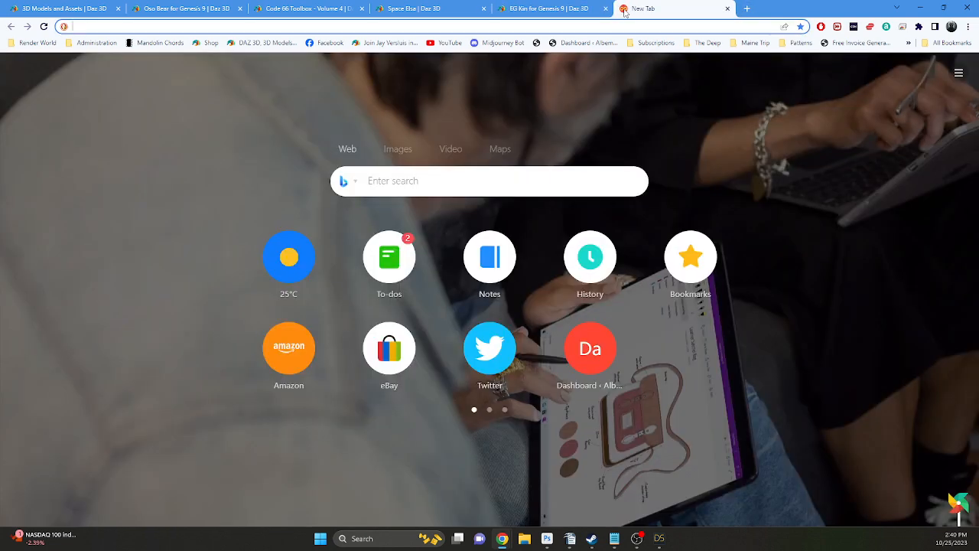
type("devi")
key("Return")
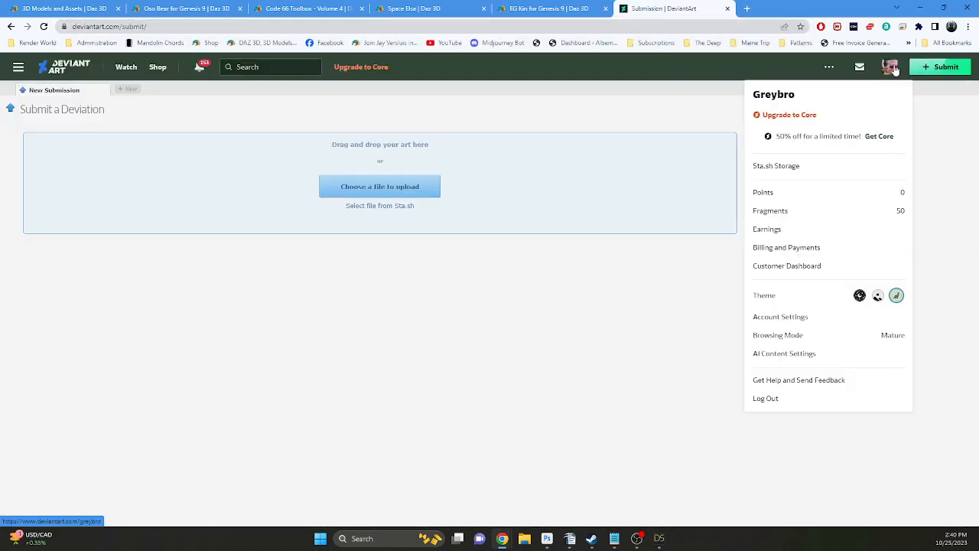
left_click(892, 69)
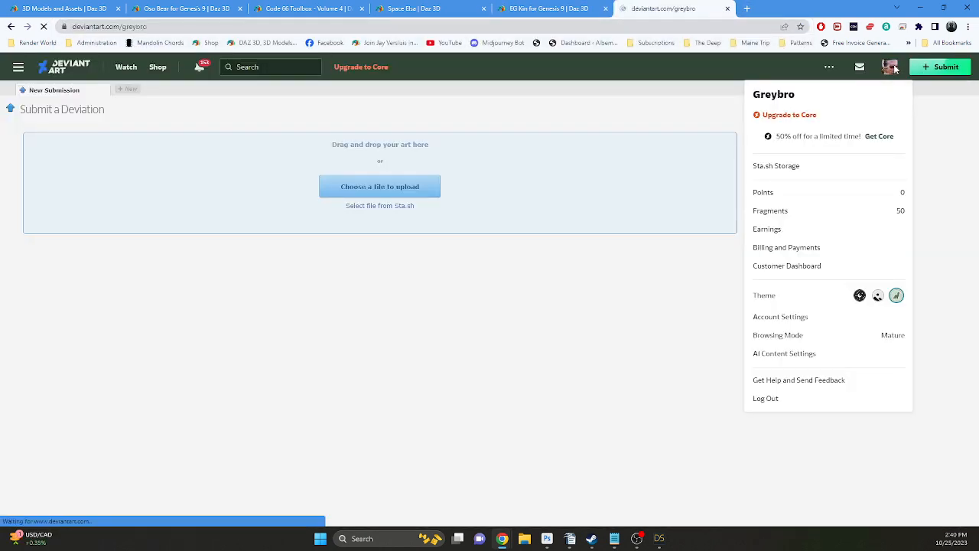
Look through the latest deviations and featured gallery on the profile, and open the full gallery of all deviations.
scroll(604, 189, "down", 2)
scroll(604, 189, "down", 4)
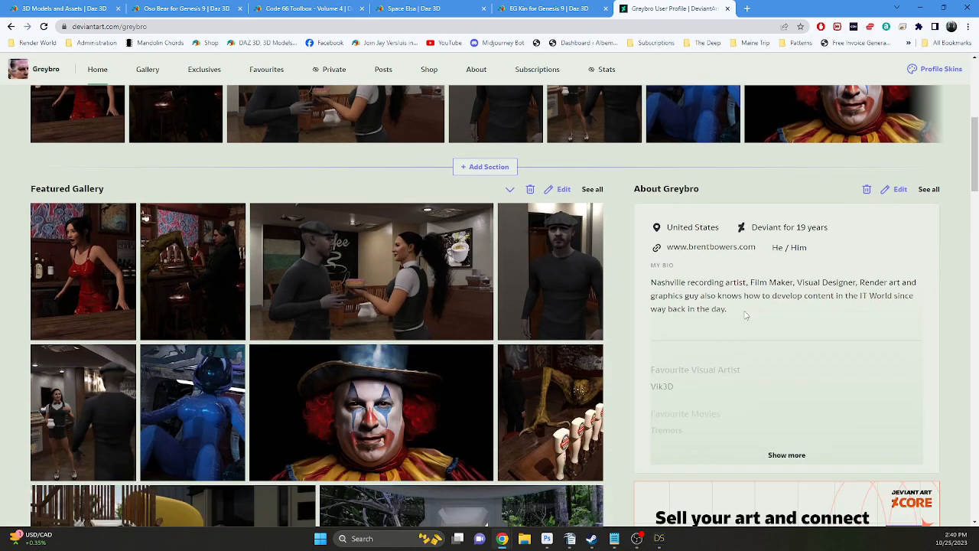
scroll(303, 221, "up", 4)
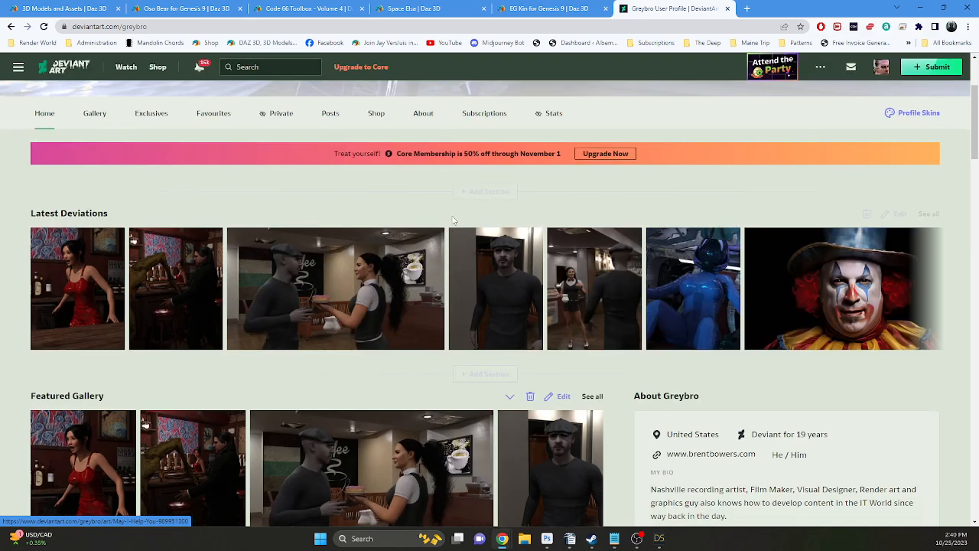
left_click(928, 267)
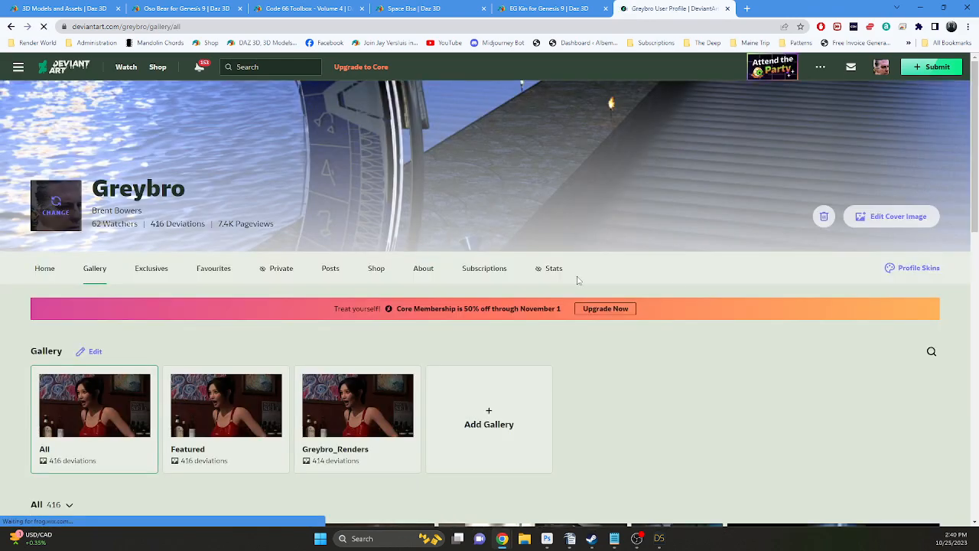
Open the Free Play render from the gallery of all deviations, view it and return to the gallery.
scroll(557, 263, "down", 3)
scroll(620, 217, "down", 4)
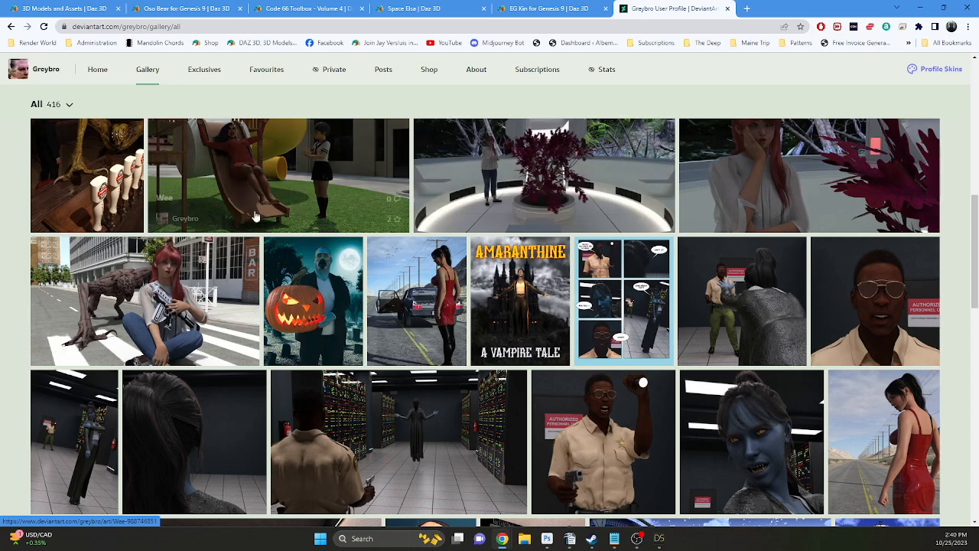
left_click(197, 296)
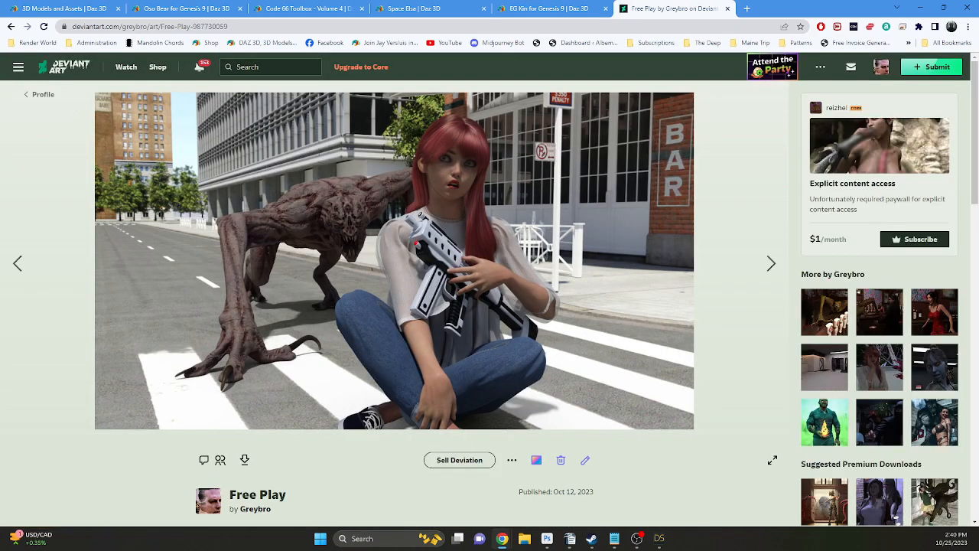
left_click(10, 27)
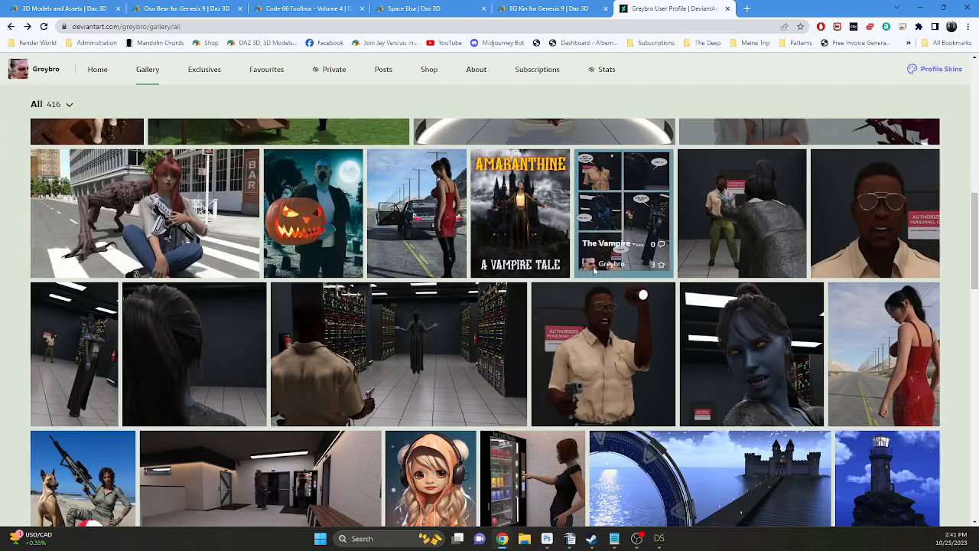
Look further through the gallery, open the Unhand Me Madam render and continue through Tor Alley to Mean Steam.
scroll(566, 279, "down", 2)
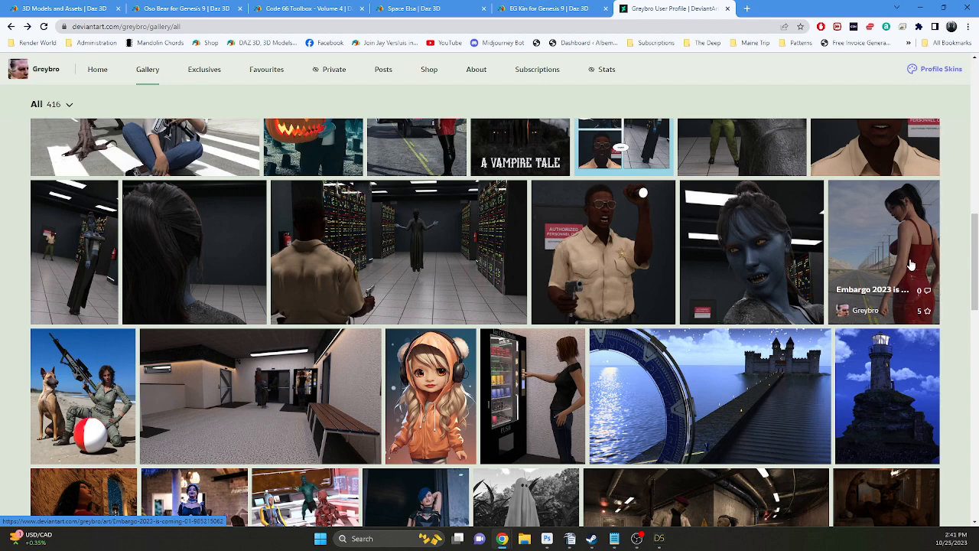
scroll(910, 264, "down", 3)
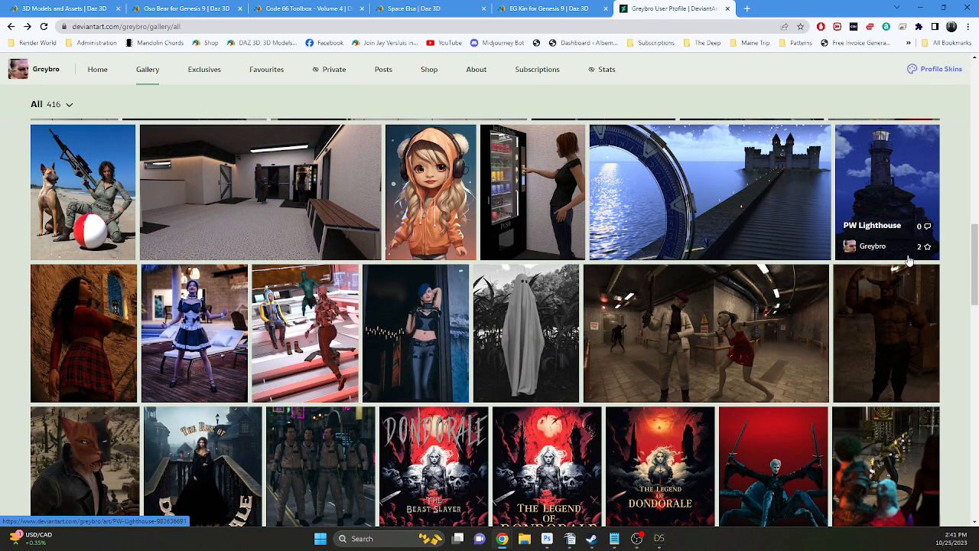
scroll(891, 276, "down", 2)
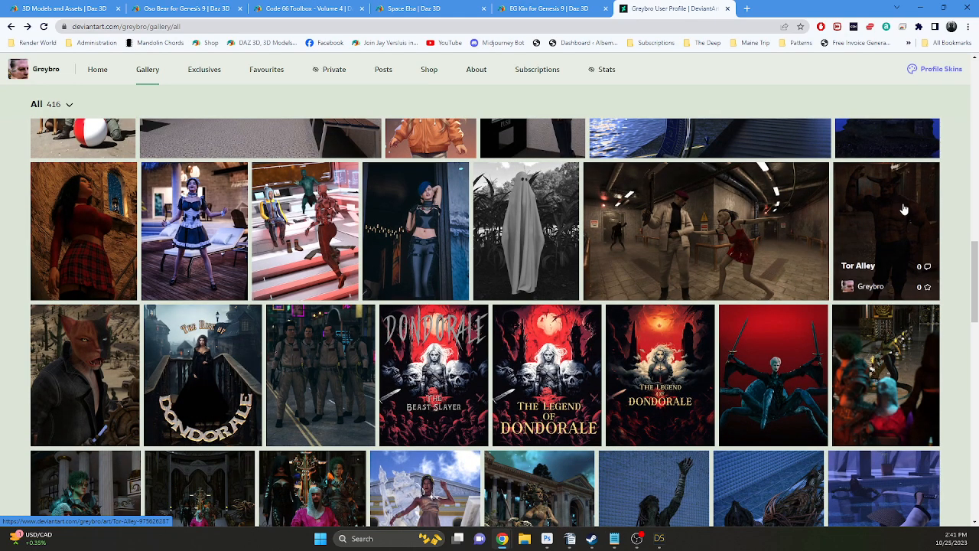
left_click(750, 222)
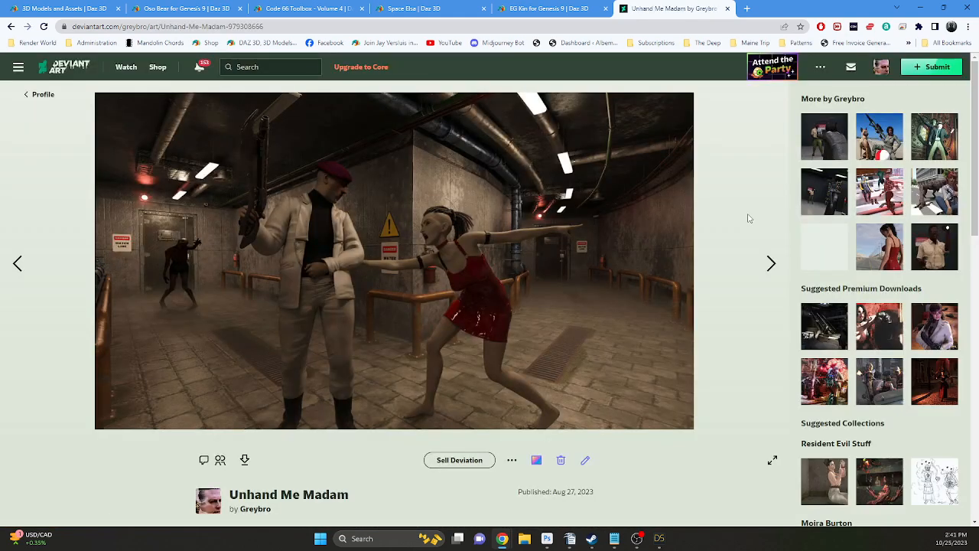
left_click(770, 264)
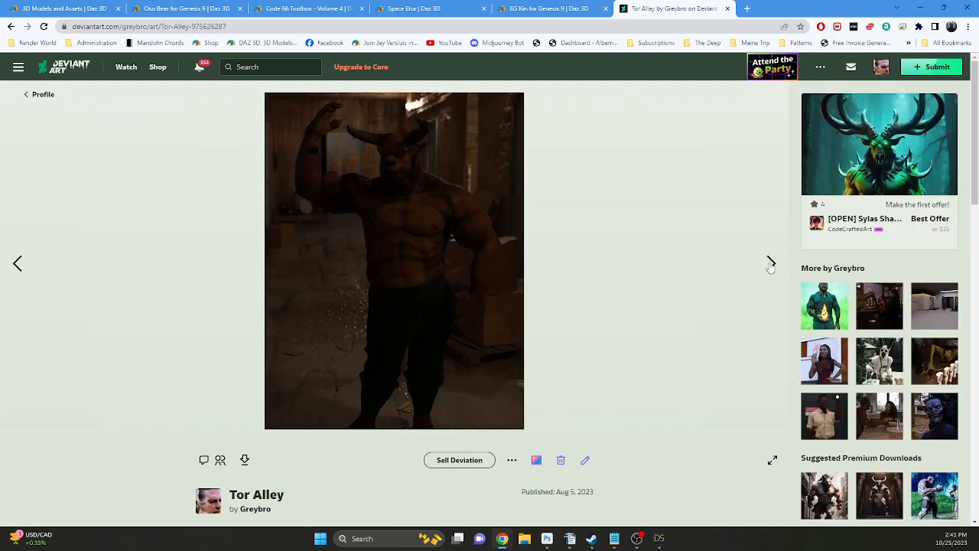
left_click(771, 264)
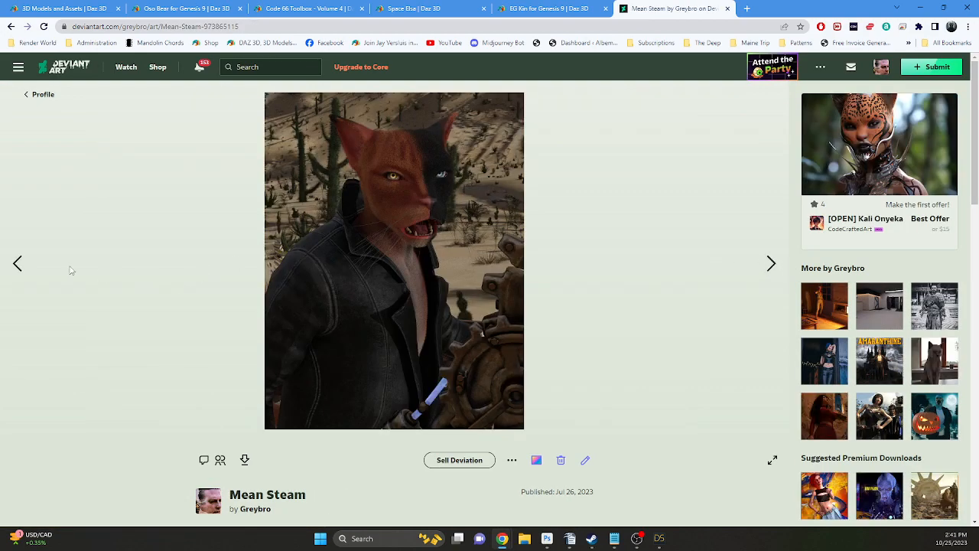
Go back through the newer renders past Unhand Me Madam and compare Vampire Danger Girl Paige with Hidden Assassin.
left_click(18, 264)
left_click(18, 264)
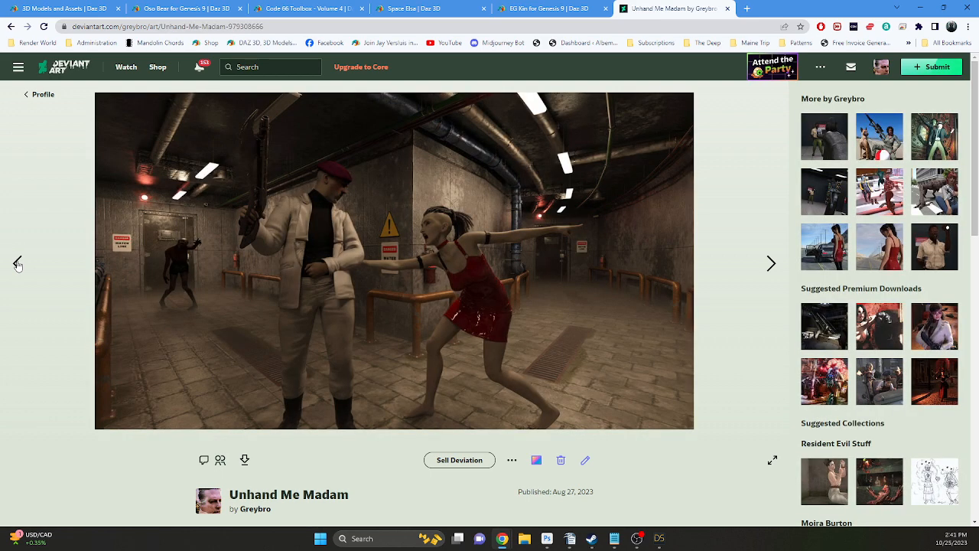
left_click(17, 264)
left_click(16, 264)
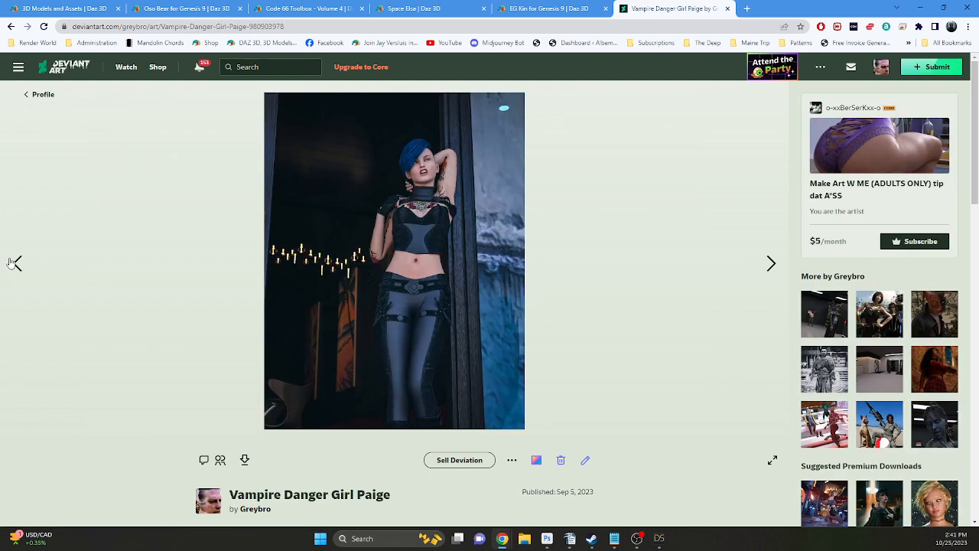
left_click(15, 264)
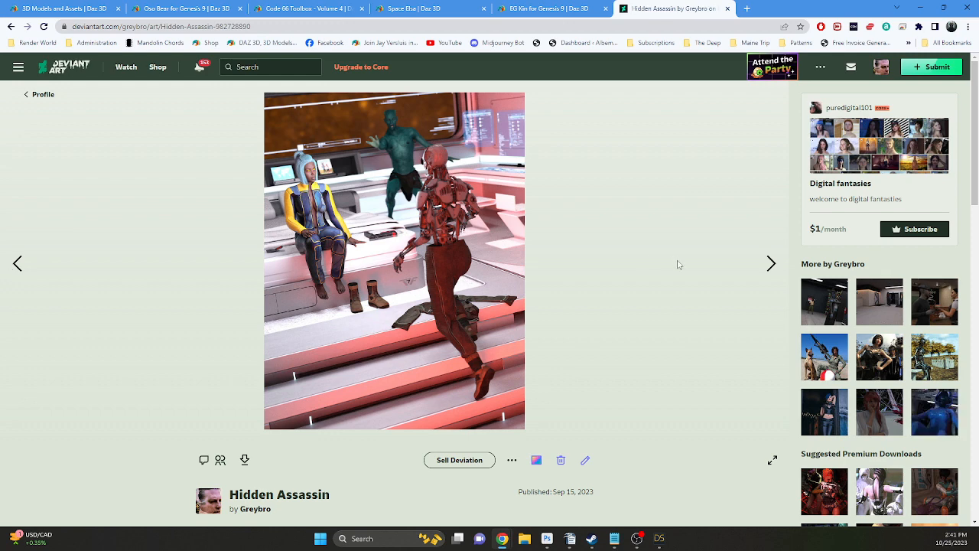
left_click(771, 264)
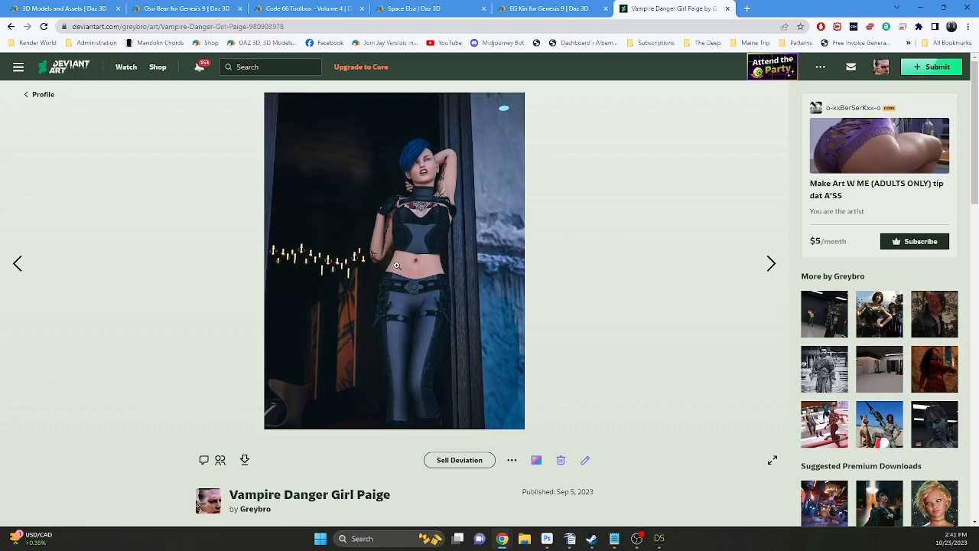
left_click(18, 264)
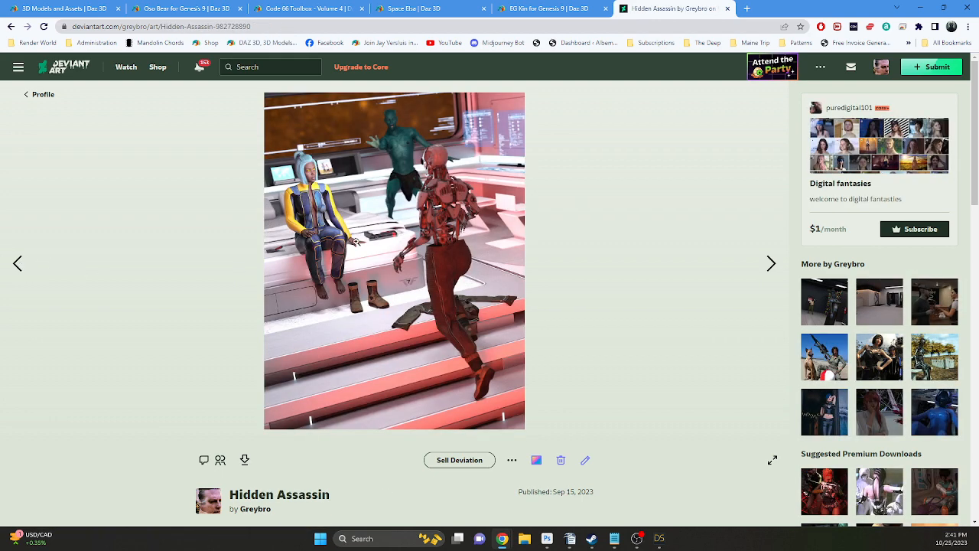
View the Save The Maid - Save The World render, and compare The Mystery with PW Lighthouse.
left_click(18, 264)
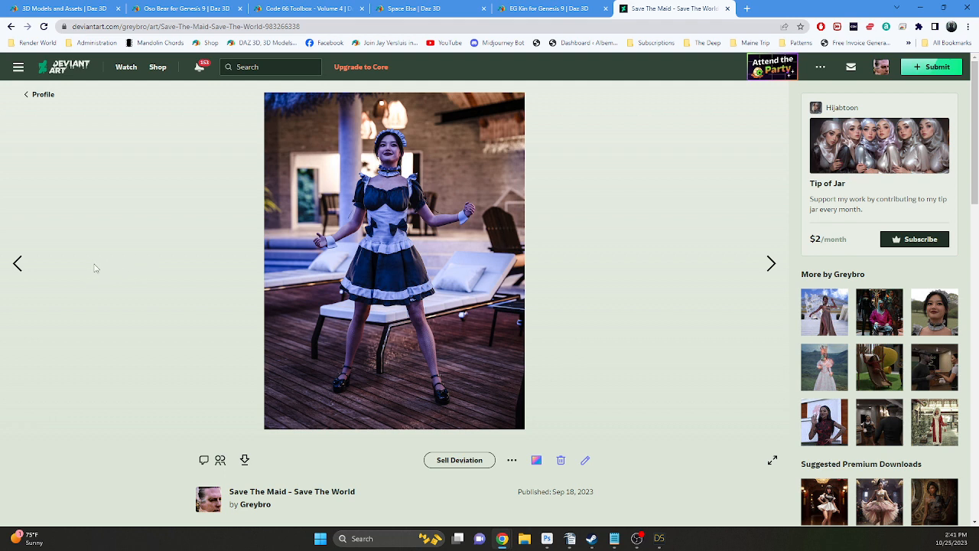
left_click(18, 264)
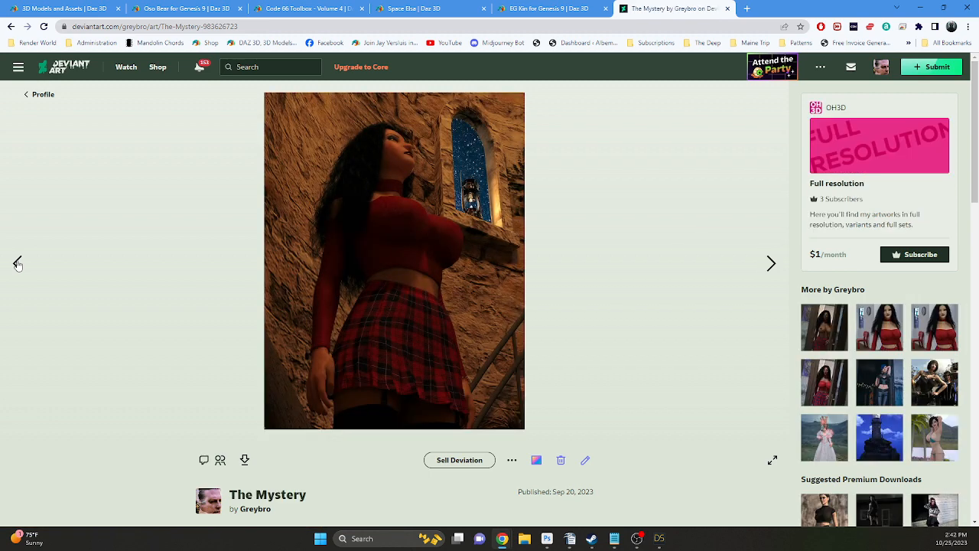
left_click(18, 264)
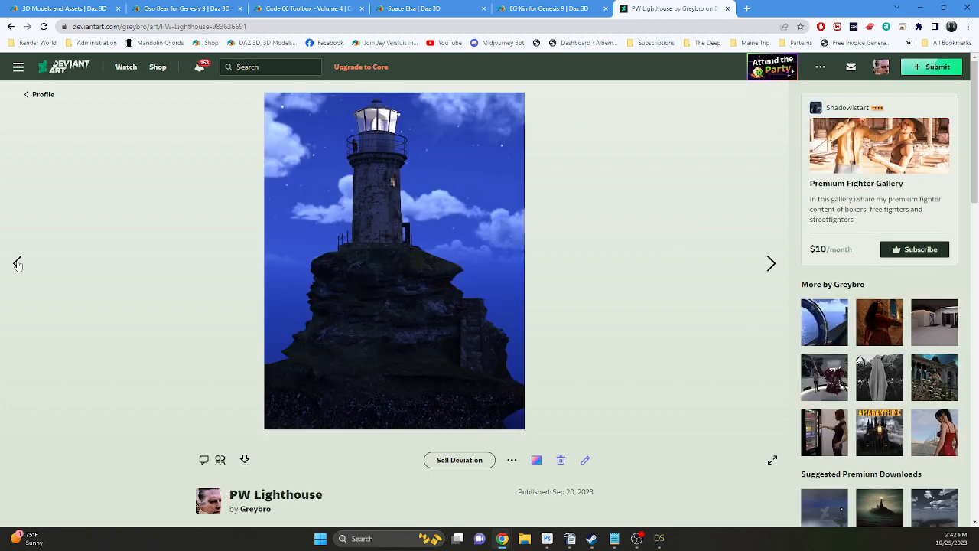
left_click(772, 264)
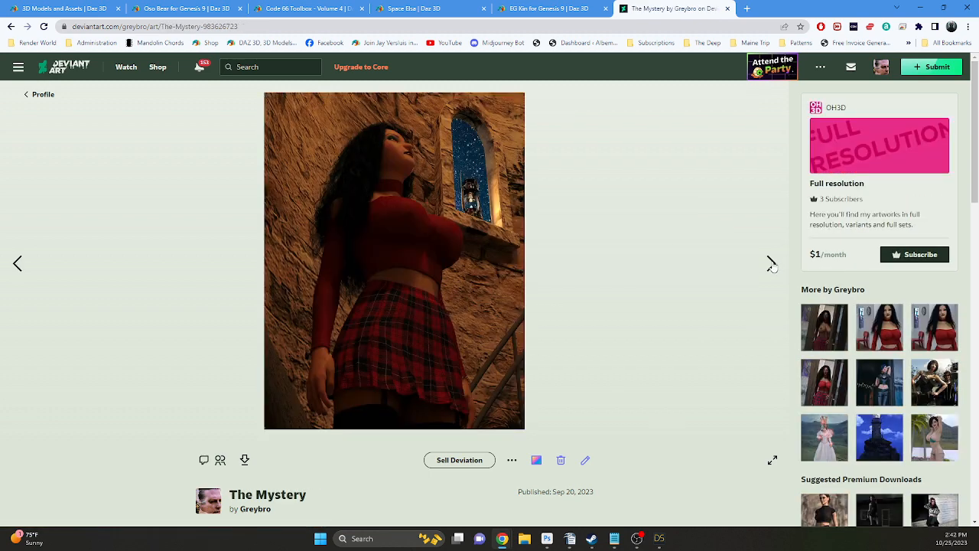
Reopen PW Lighthouse, inspect the figure on the lighthouse balcony at full size and leave the enlarged view.
left_click(18, 264)
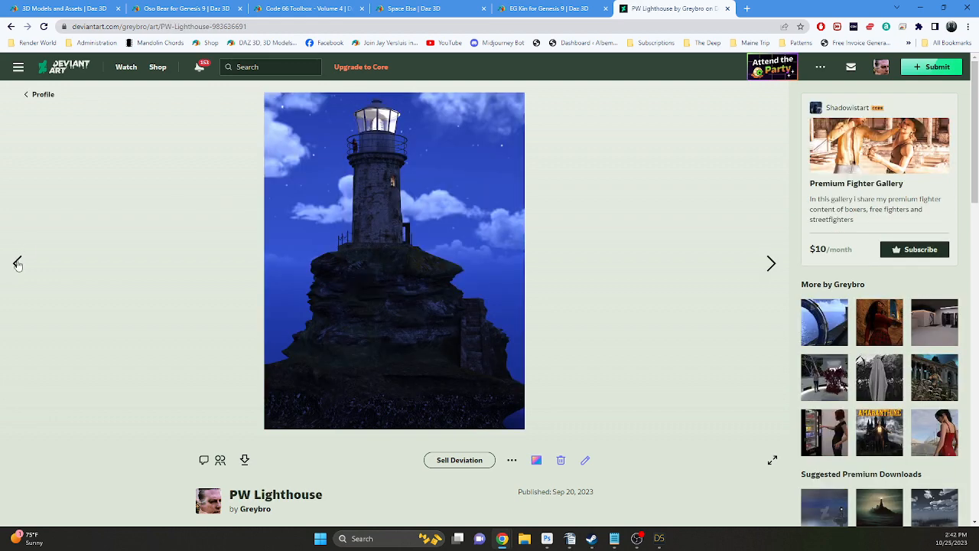
left_click(358, 154)
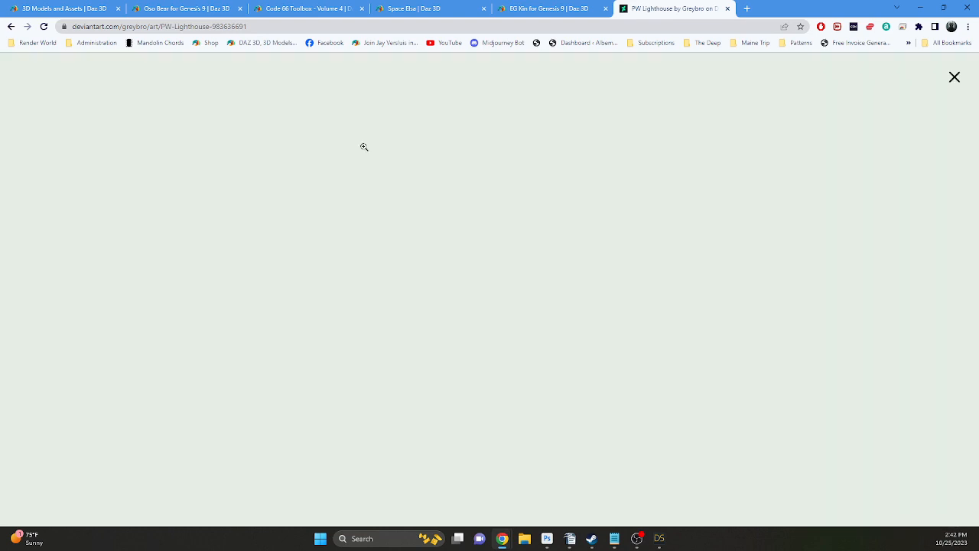
left_click(442, 129)
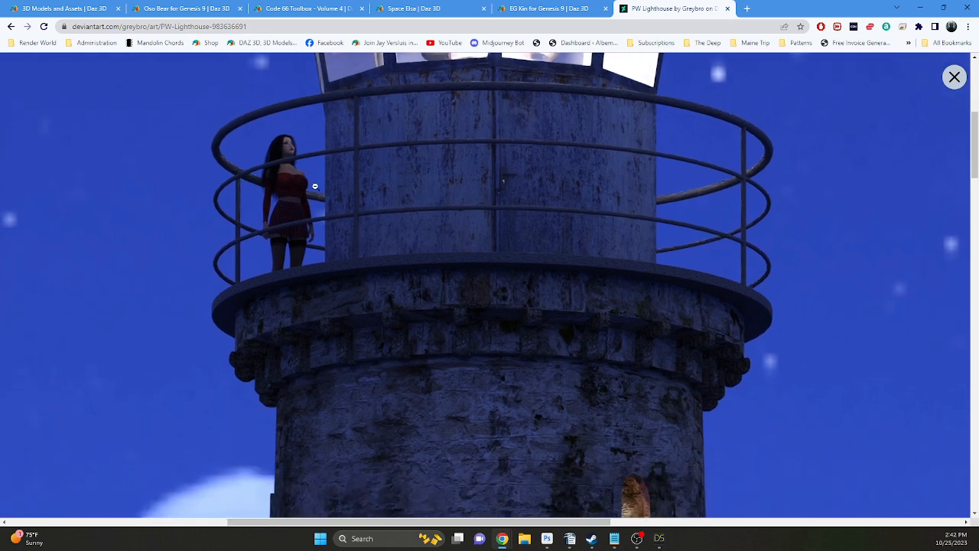
scroll(322, 202, "up", 3)
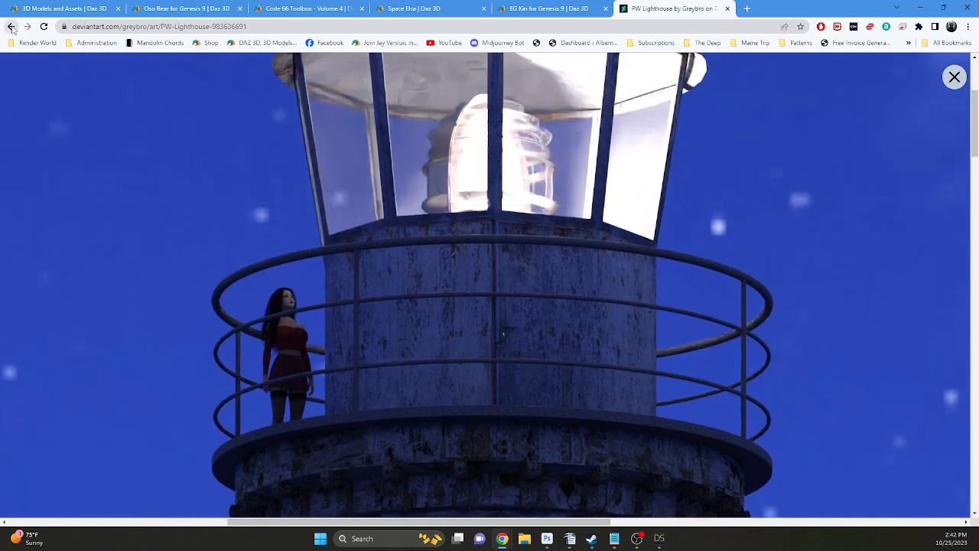
left_click(11, 27)
left_click(18, 264)
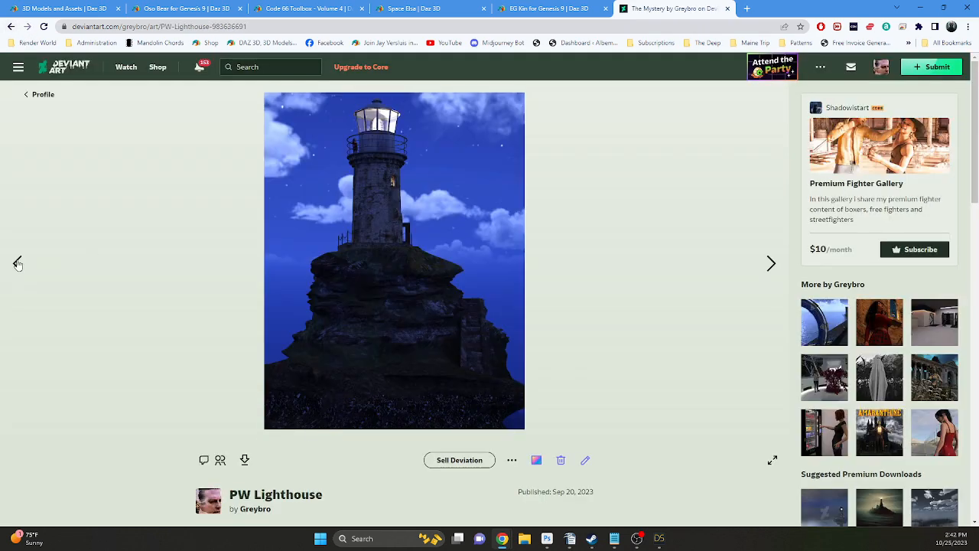
Move to the PW Castle World Gate render and examine it in the enlarged view.
left_click(18, 264)
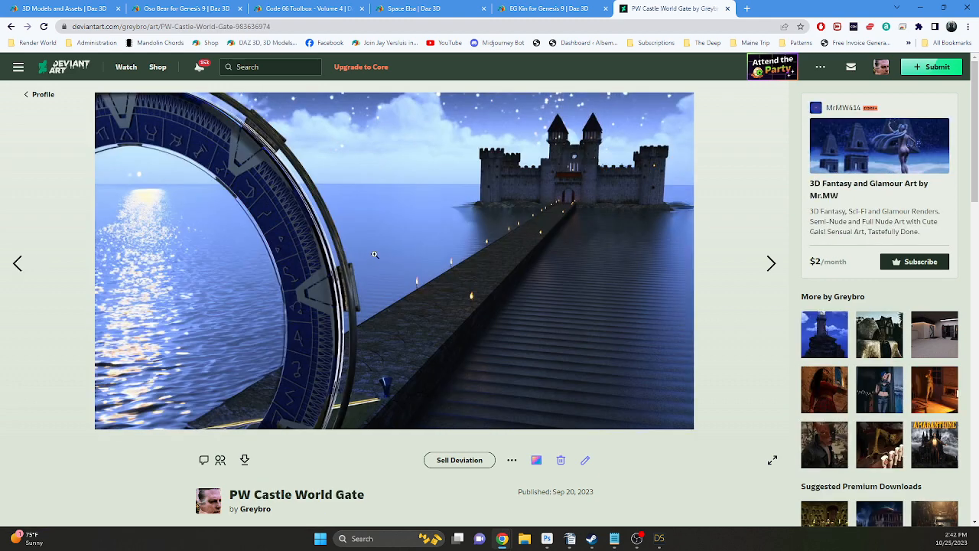
left_click(260, 282)
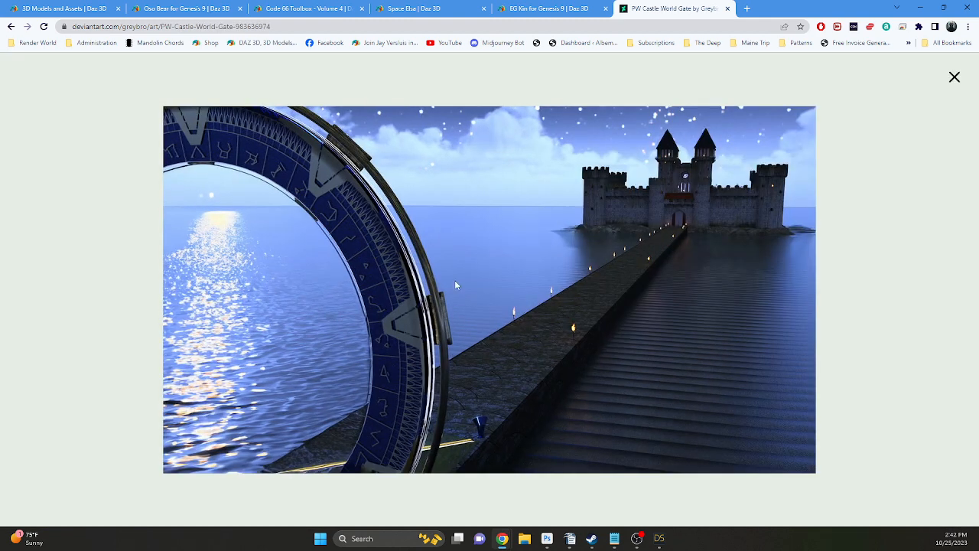
left_click(547, 274)
Continue through Time for a Snack and the AI-aided chibi portrait to the Area 51 Break Room render.
left_click(17, 264)
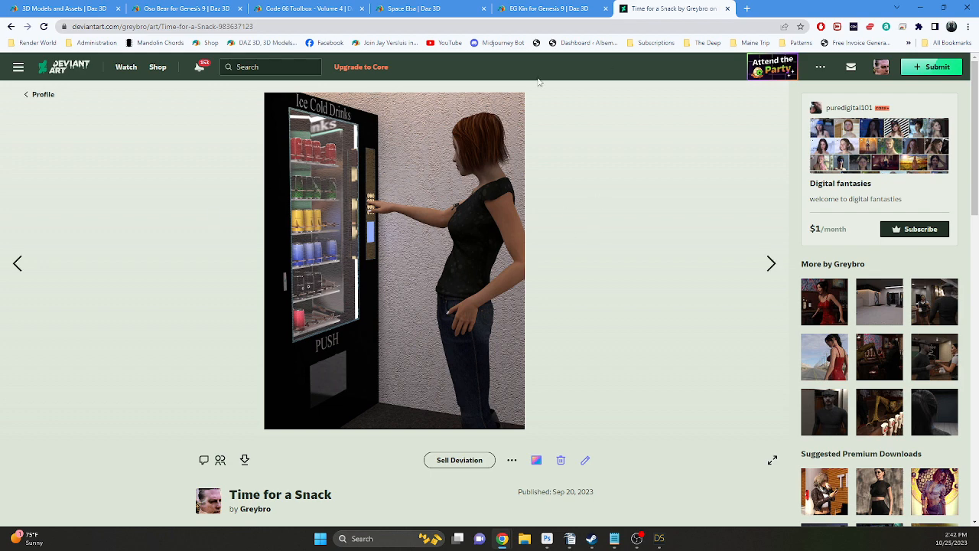
left_click(17, 264)
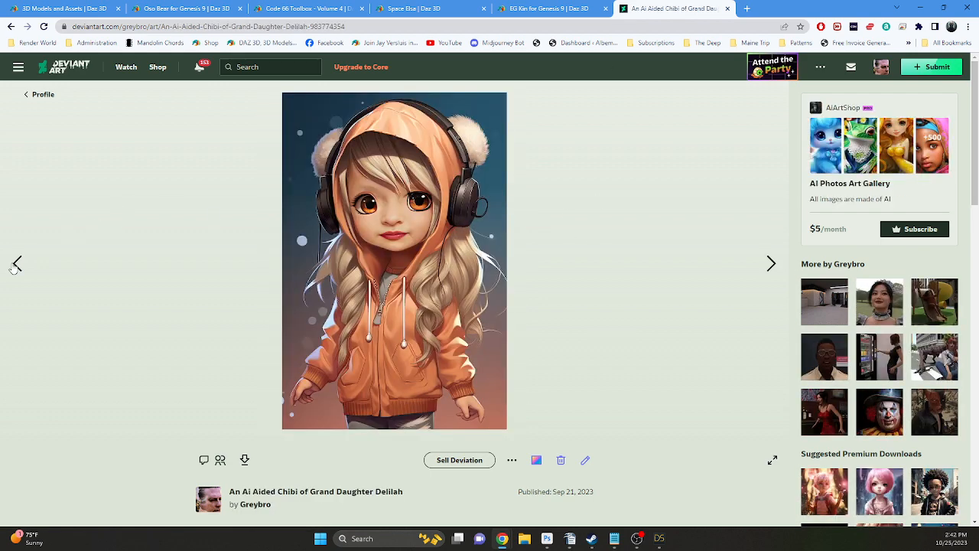
left_click(17, 263)
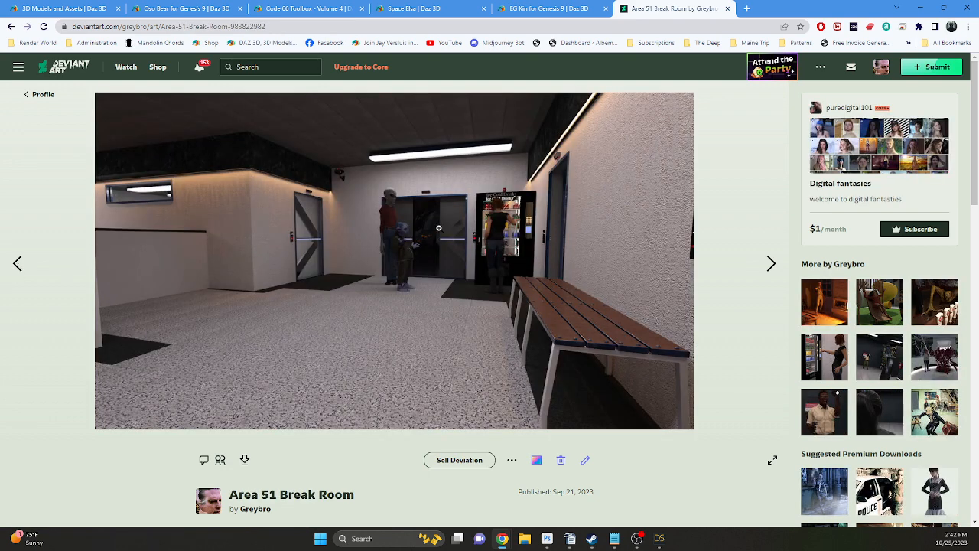
Examine the aliens and the vending machine in Area 51 Break Room at full size, and close the enlarged view.
left_click(551, 231)
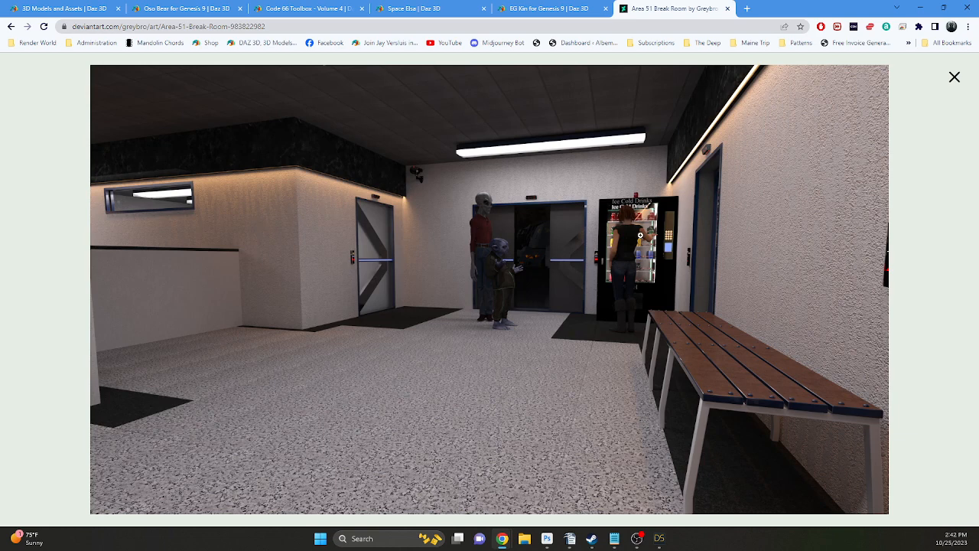
left_click(641, 233)
scroll(719, 322, "down", 3)
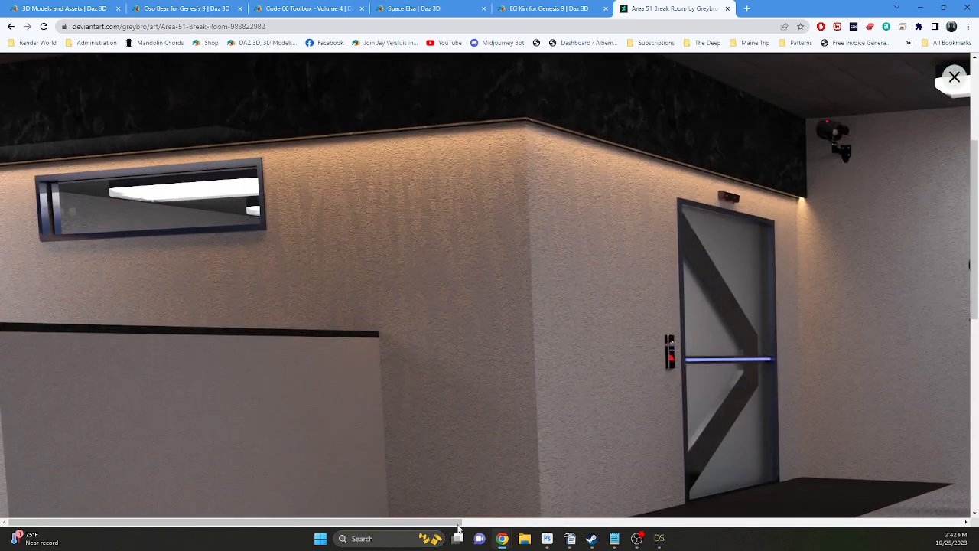
left_click_drag(440, 523, 710, 479)
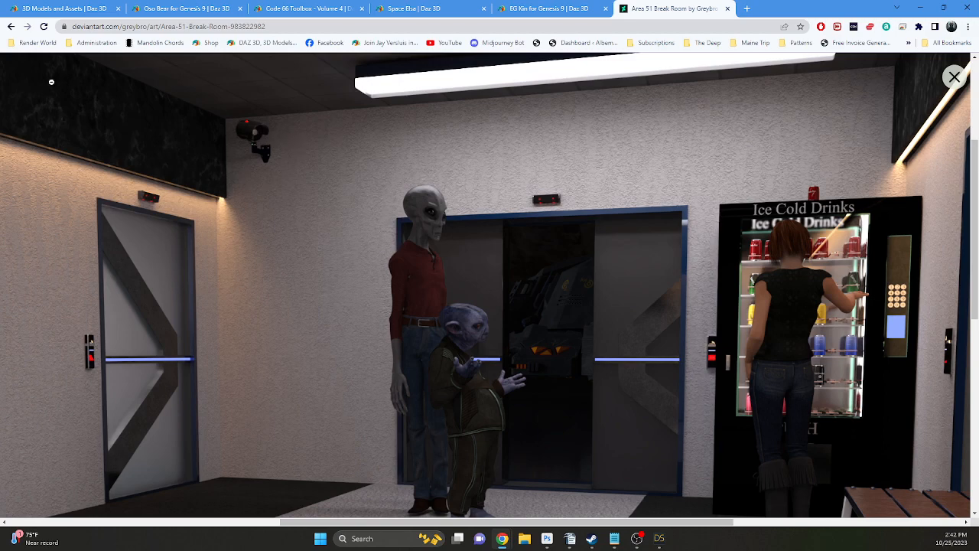
right_click(11, 27)
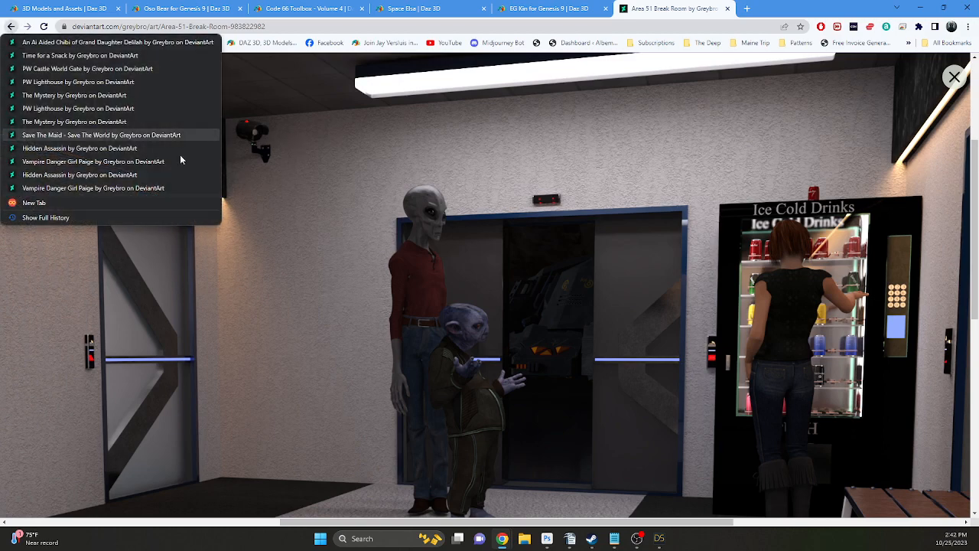
left_click(954, 77)
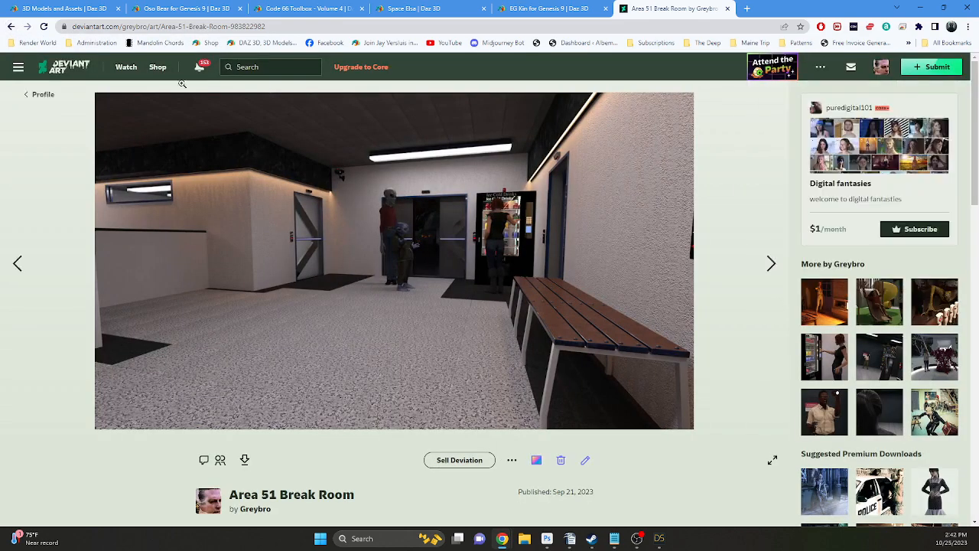
View the Eh render and the following newer render, Embargo 2023 is coming -01.
left_click(16, 264)
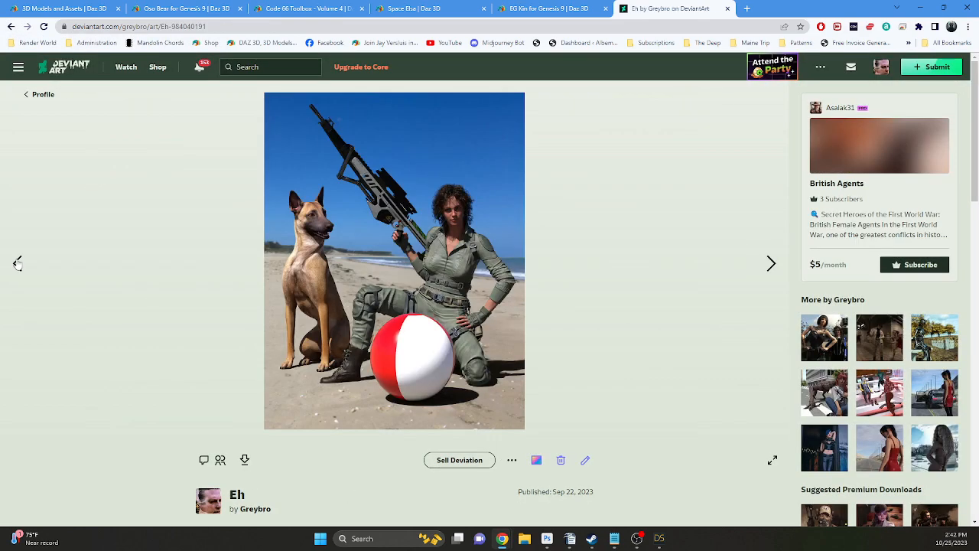
left_click(17, 264)
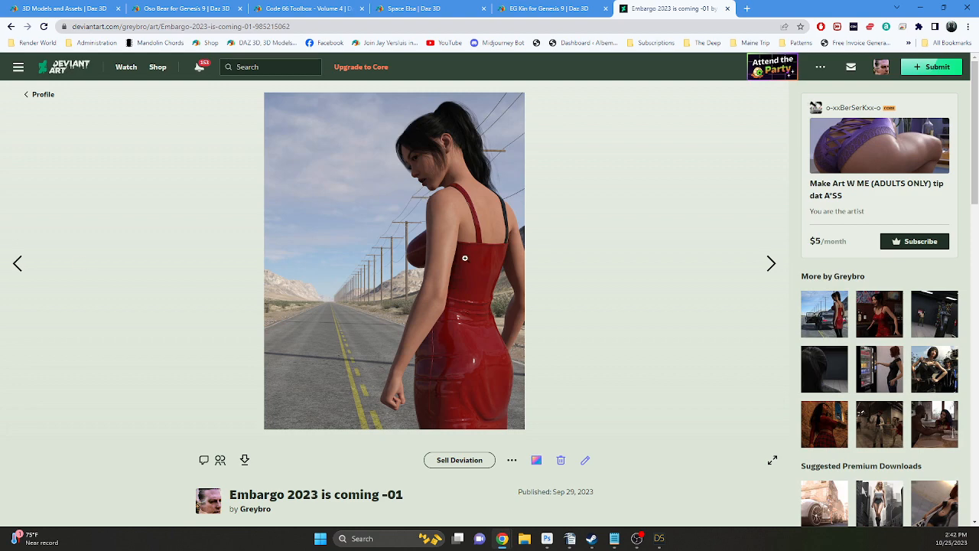
Examine the Embargo 2023 is coming -01 render in the enlarged view and at full size, and close the enlarged view.
left_click(461, 257)
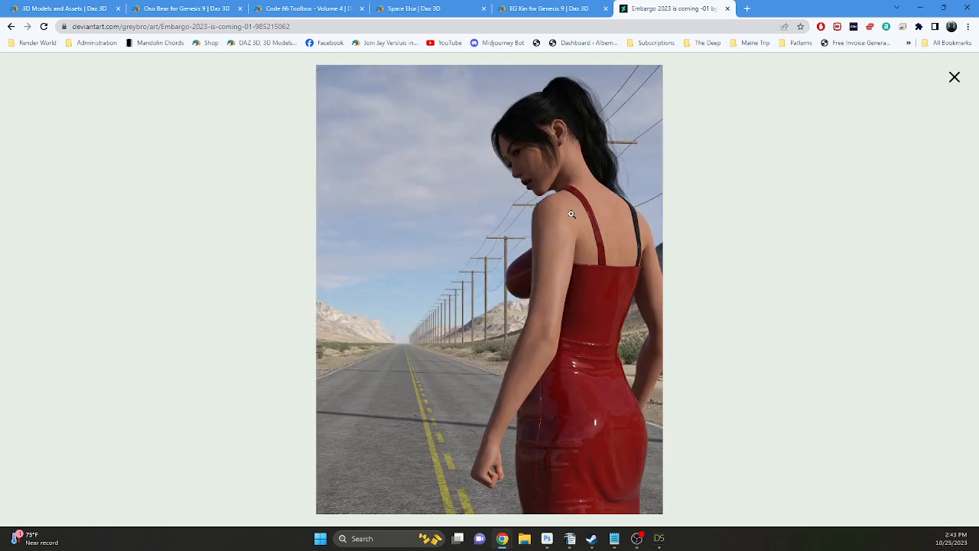
left_click(572, 212)
scroll(566, 211, "down", 10)
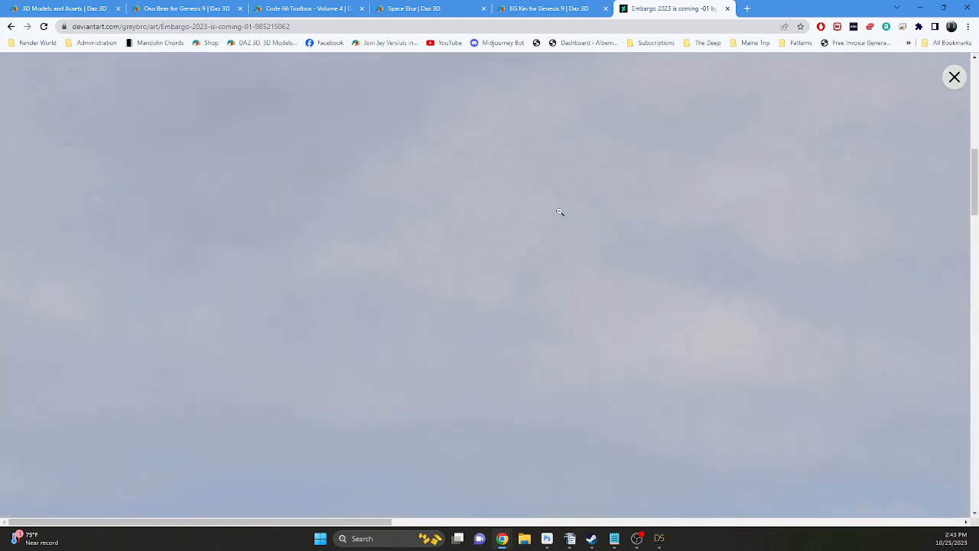
left_click(542, 240)
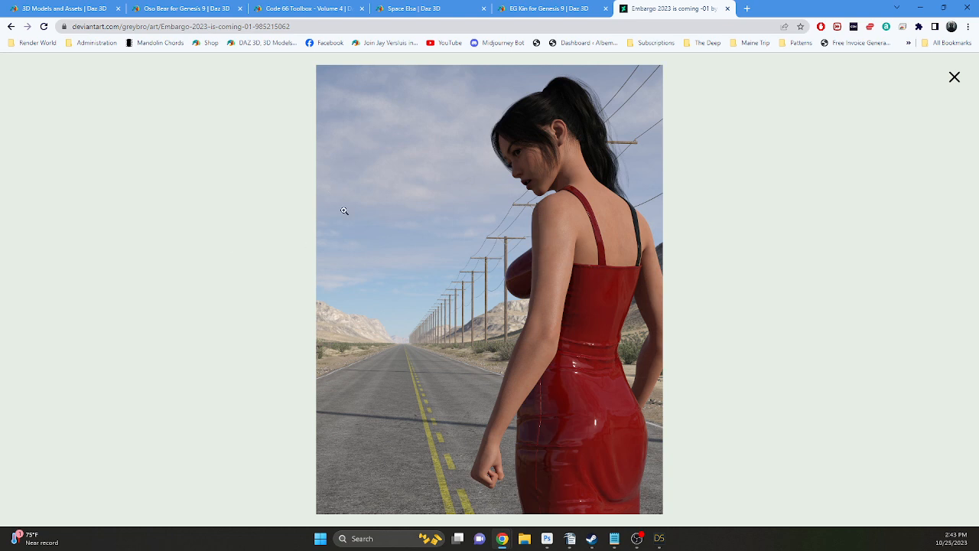
right_click(9, 27)
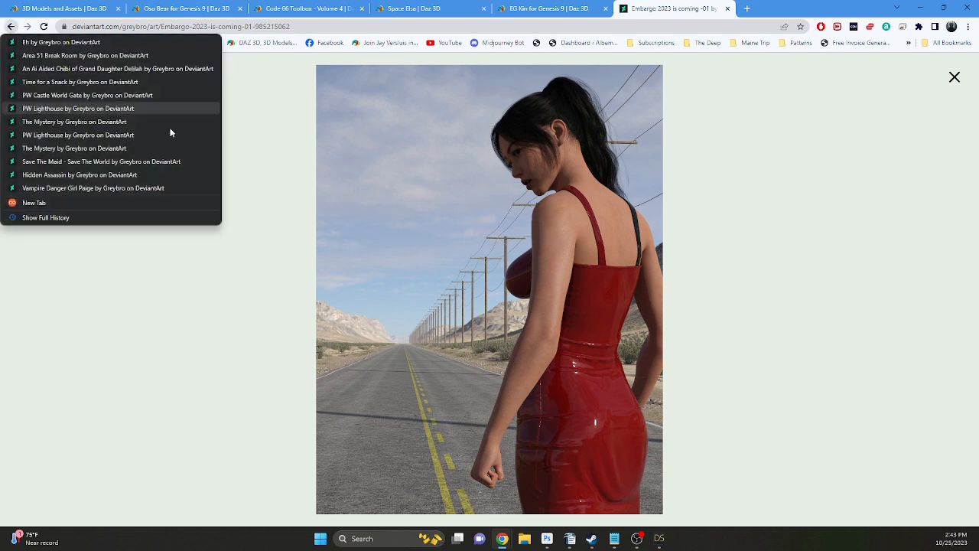
left_click(955, 77)
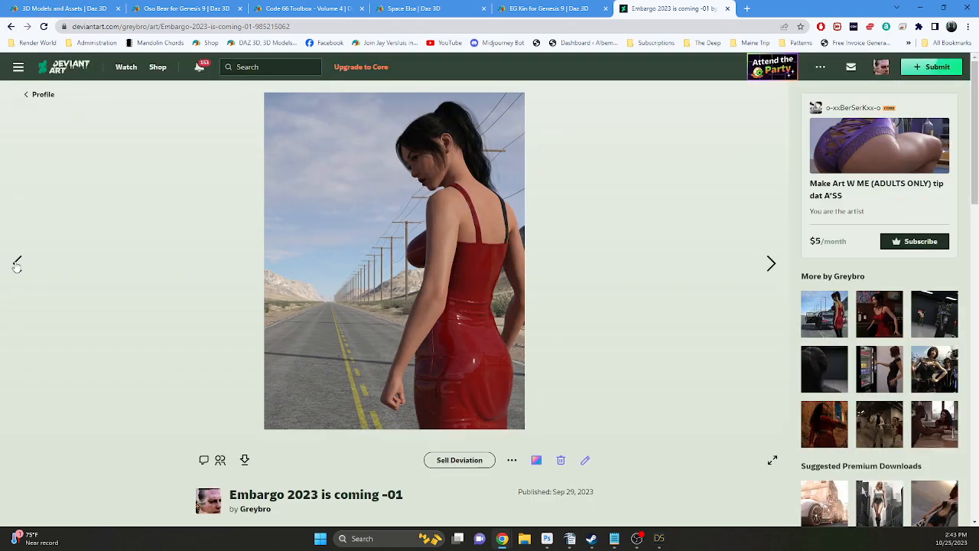
Move to the Embargo 2023 - 00 render and highlight its title in the details below the image.
left_click(17, 264)
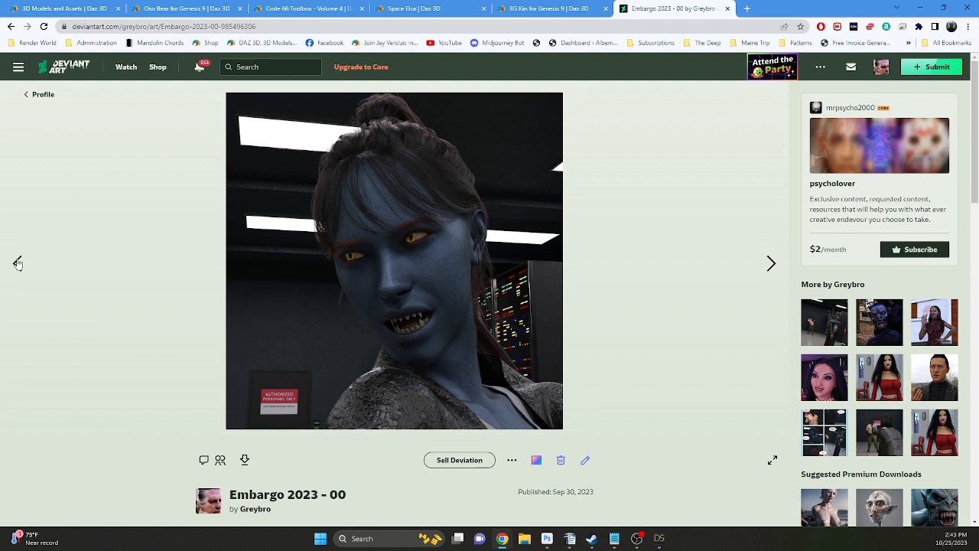
scroll(466, 408, "down", 3)
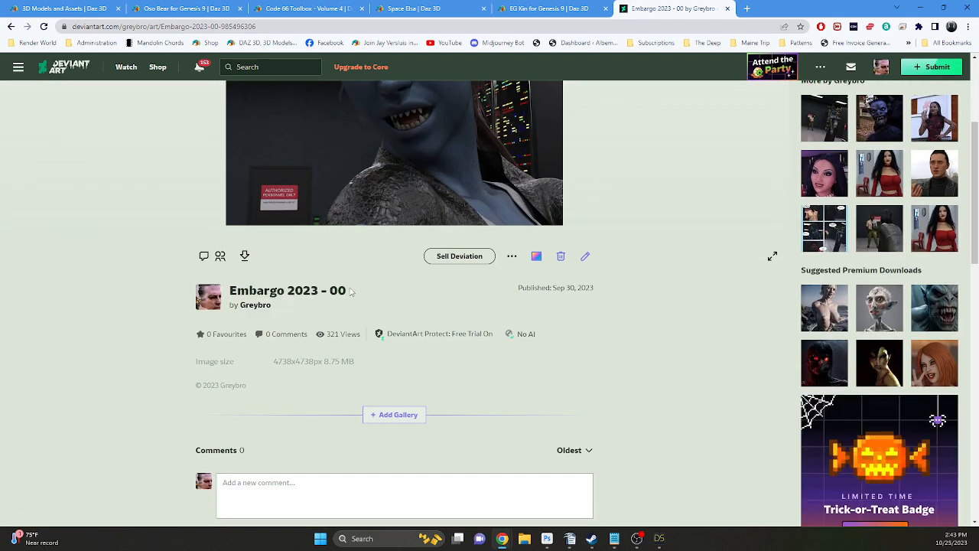
left_click_drag(356, 291, 99, 287)
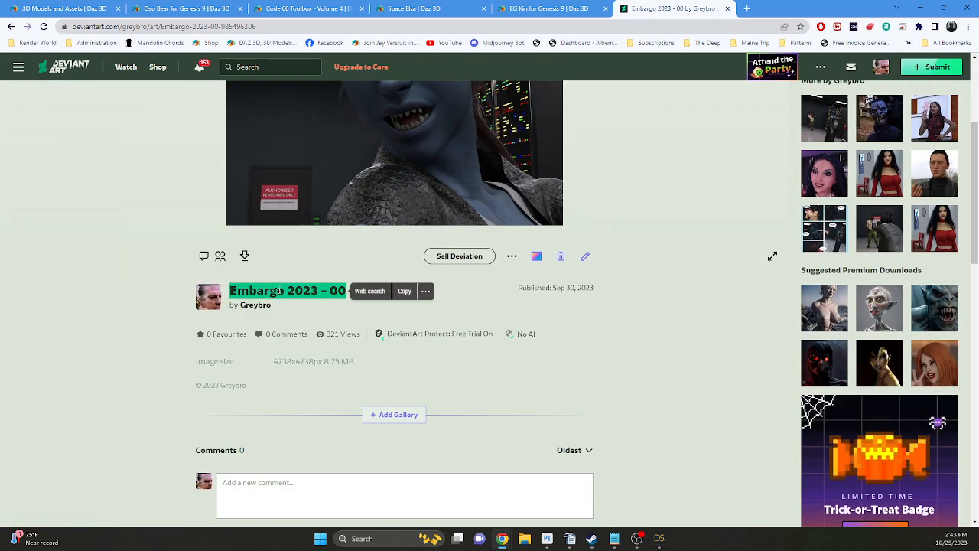
scroll(107, 275, "up", 3)
Continue through the newer renders from Embargo 2023 - 01 to the comic page The Vampire - Page 01.
left_click(119, 265)
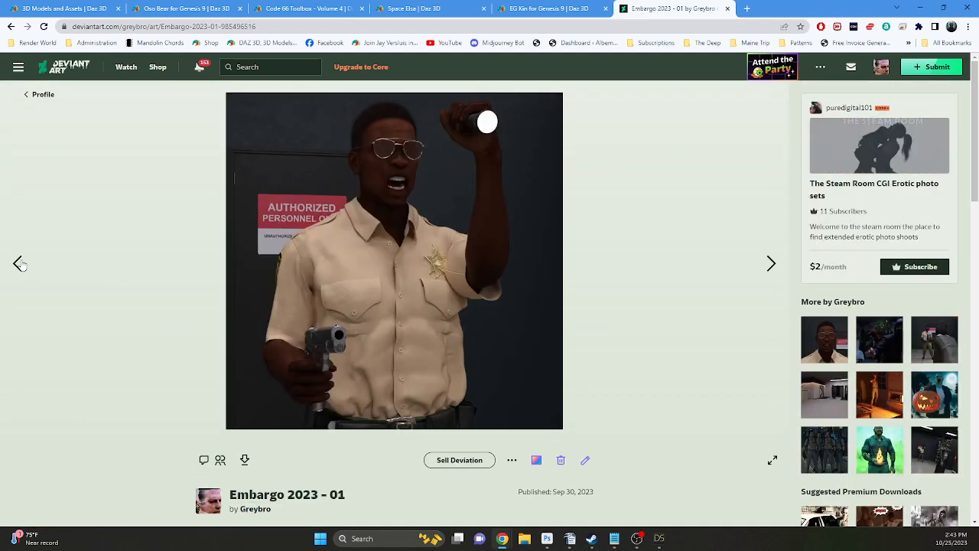
left_click(17, 263)
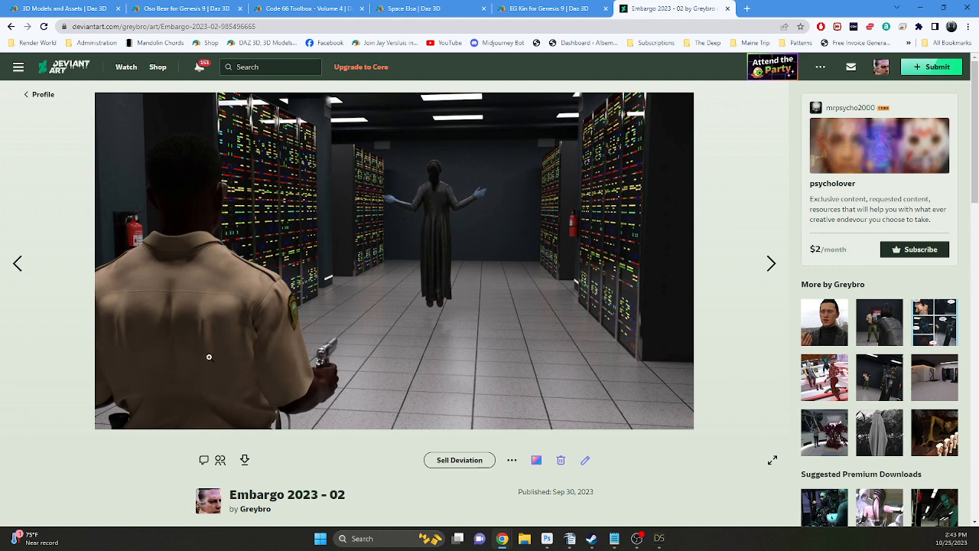
left_click(17, 264)
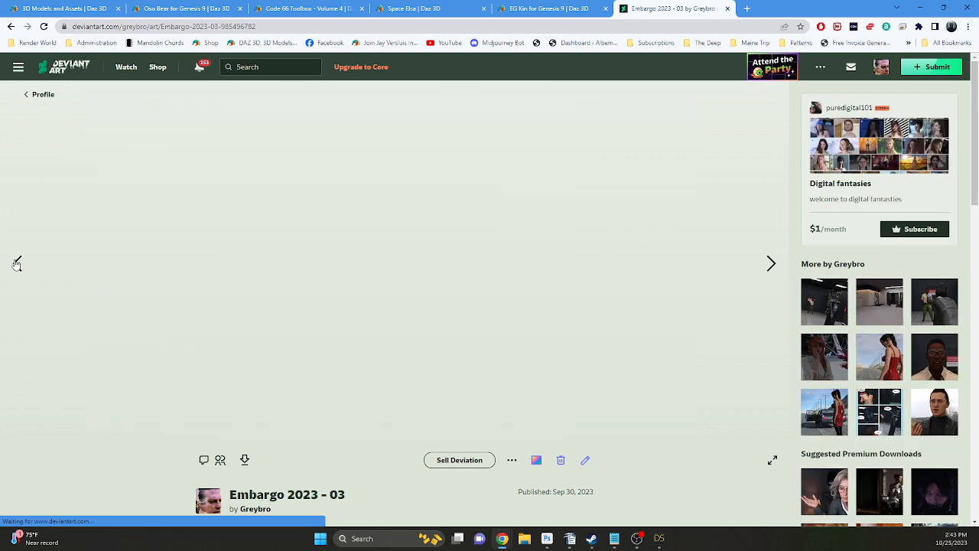
left_click(16, 264)
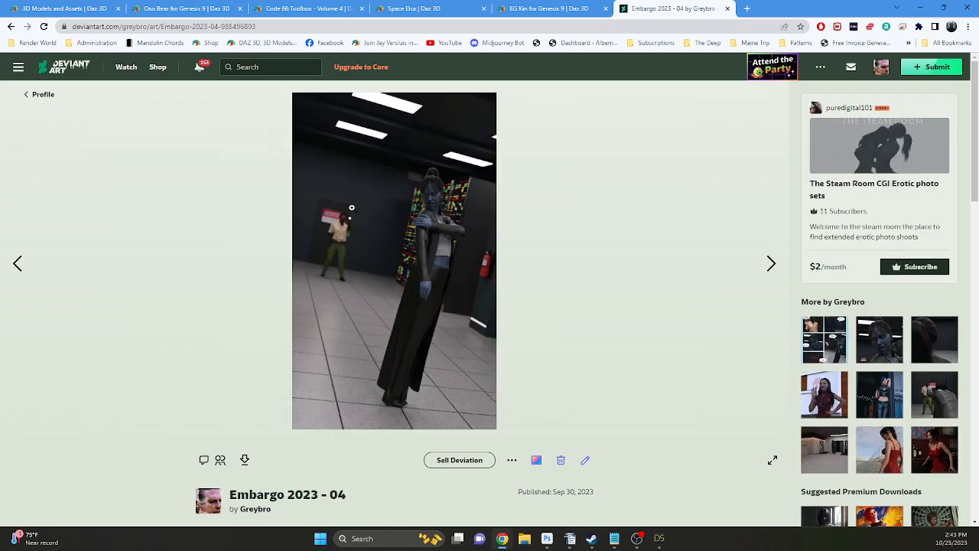
left_click(17, 262)
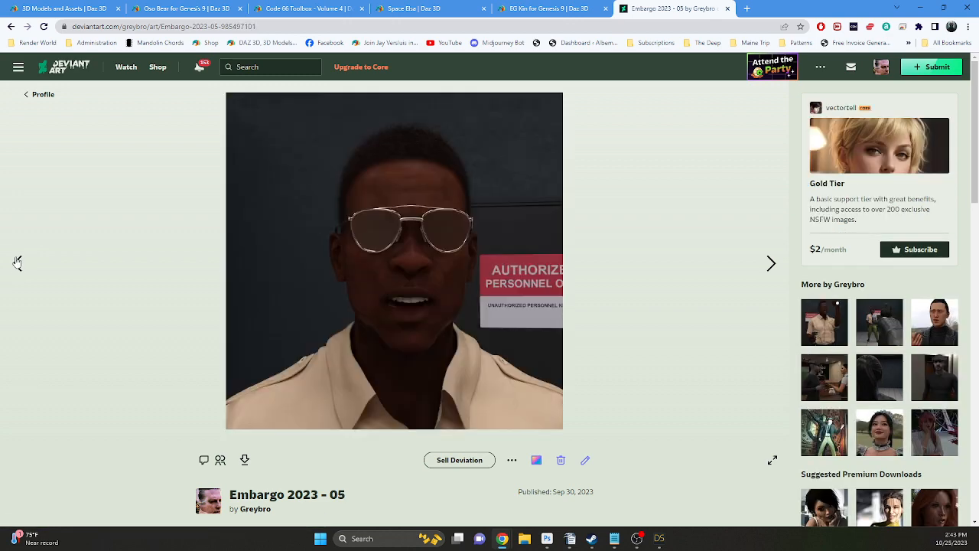
left_click(17, 263)
left_click(17, 262)
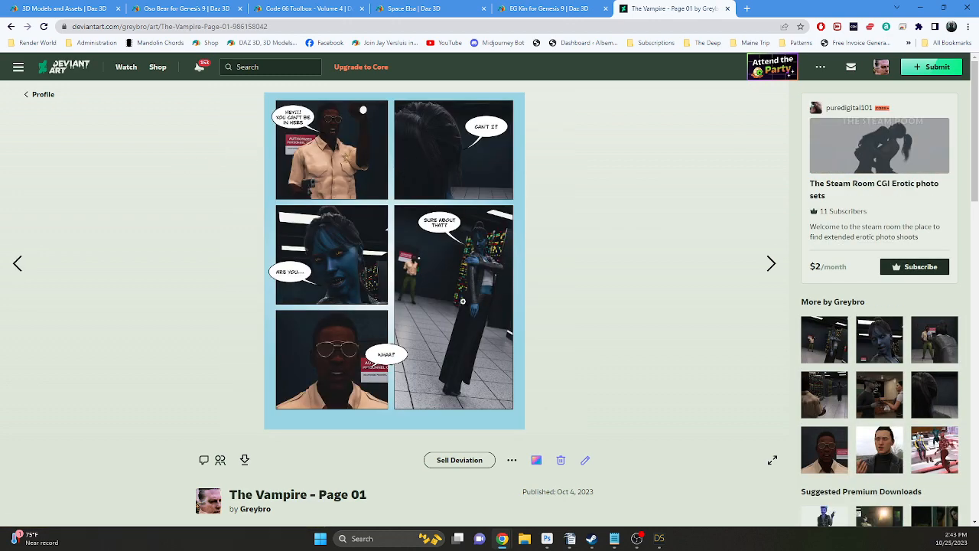
Move to Amaranthe Cover - WIP, examine the vampire's outfit and face at full size, and close the enlarged view.
left_click(17, 264)
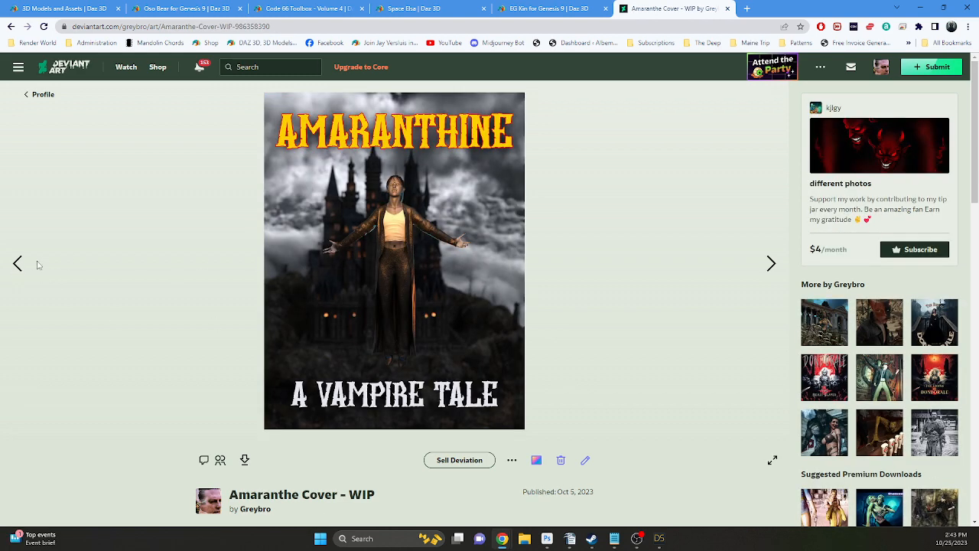
left_click(401, 193)
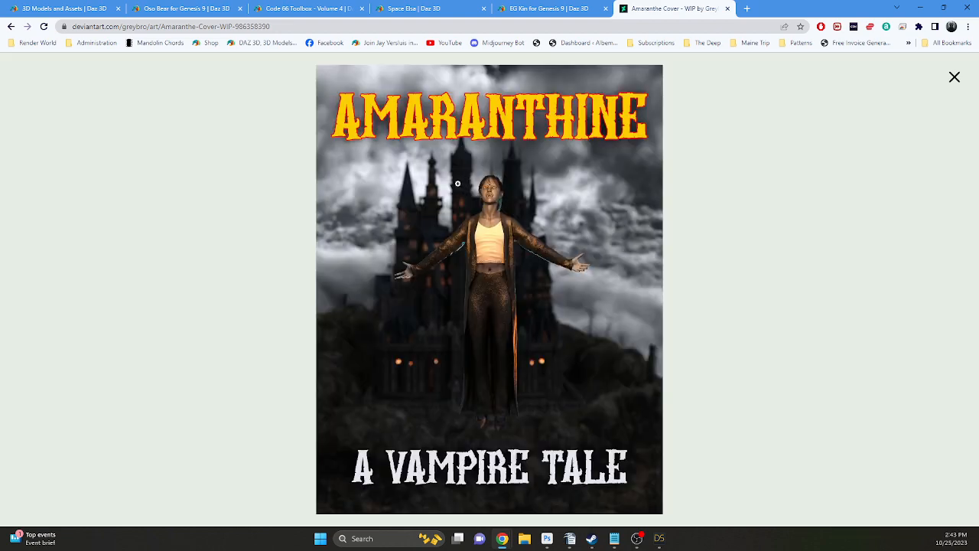
left_click(498, 192)
scroll(724, 292, "down", 12)
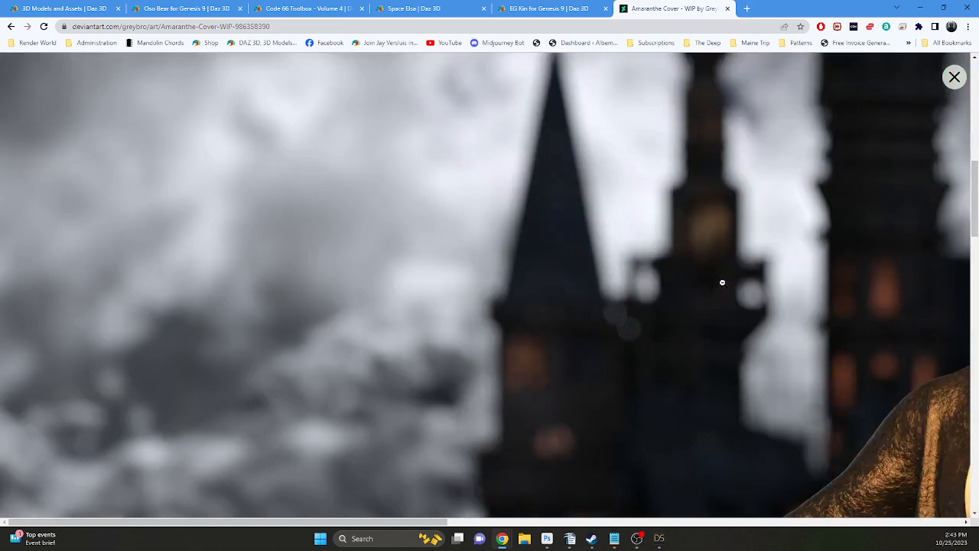
scroll(612, 496, "right", 7)
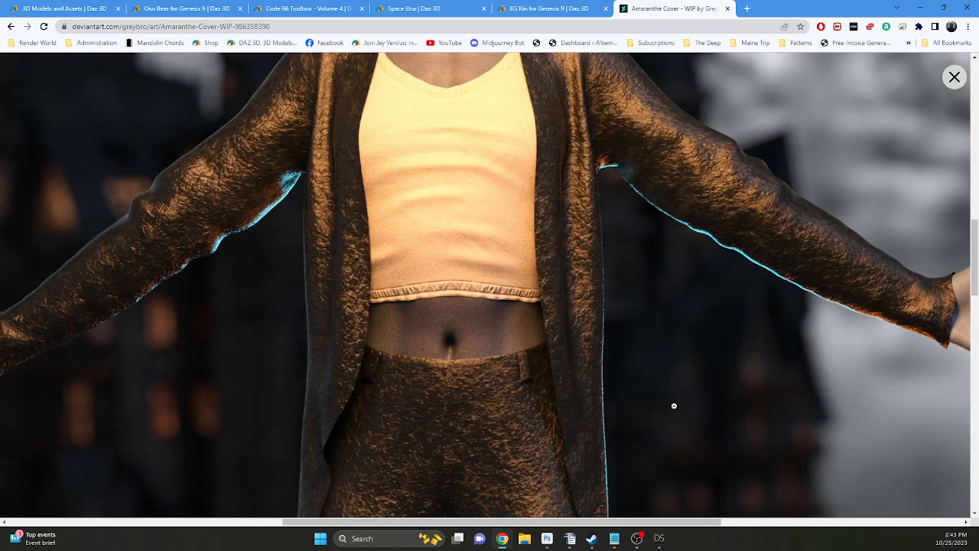
scroll(673, 405, "up", 3)
scroll(514, 194, "up", 2)
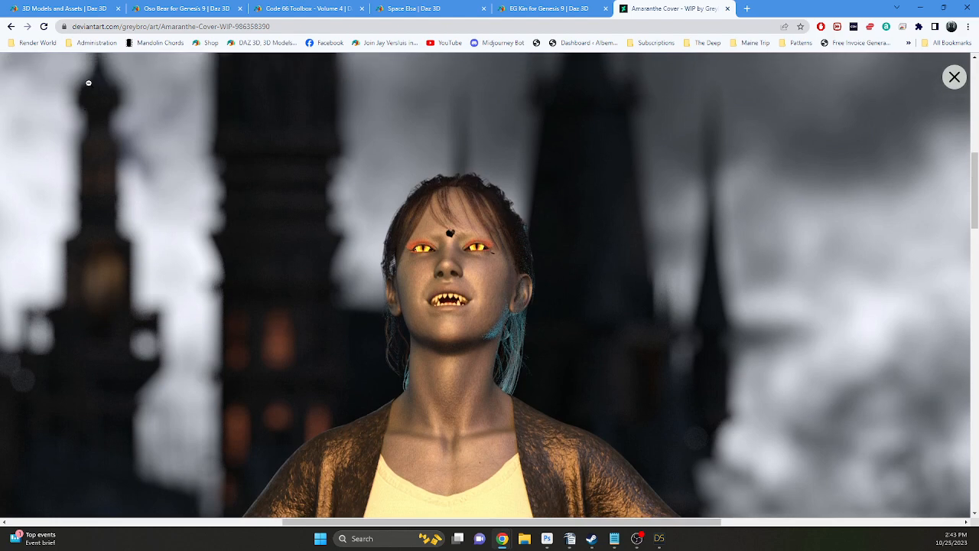
left_click(954, 78)
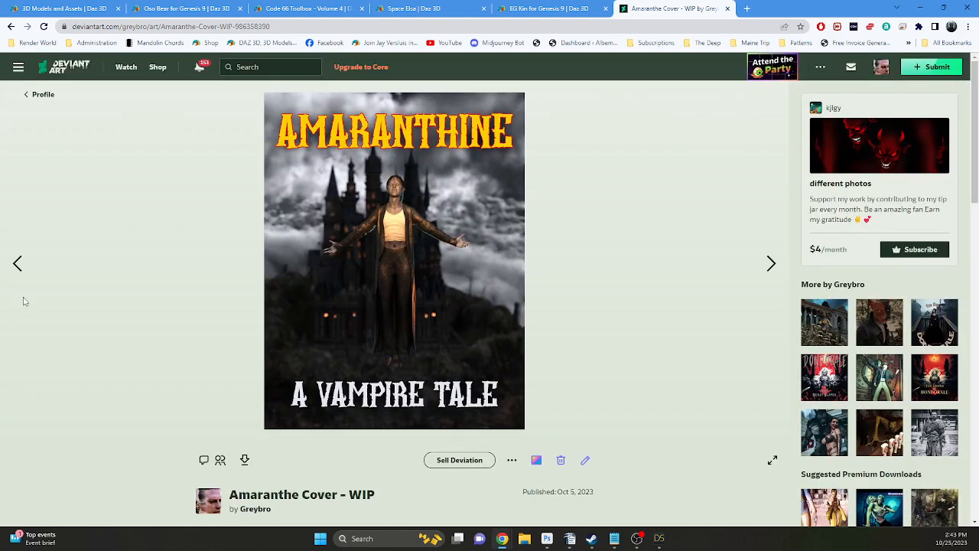
Move to Amaranthine Desert Road, examine the car door and the woman's face at full size, and close the enlarged view.
left_click(17, 266)
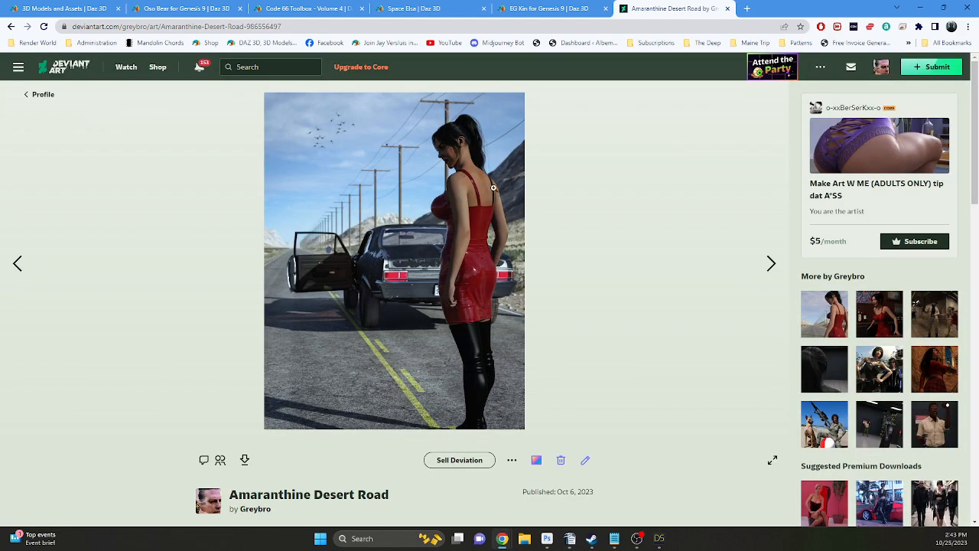
left_click(474, 176)
left_click(584, 160)
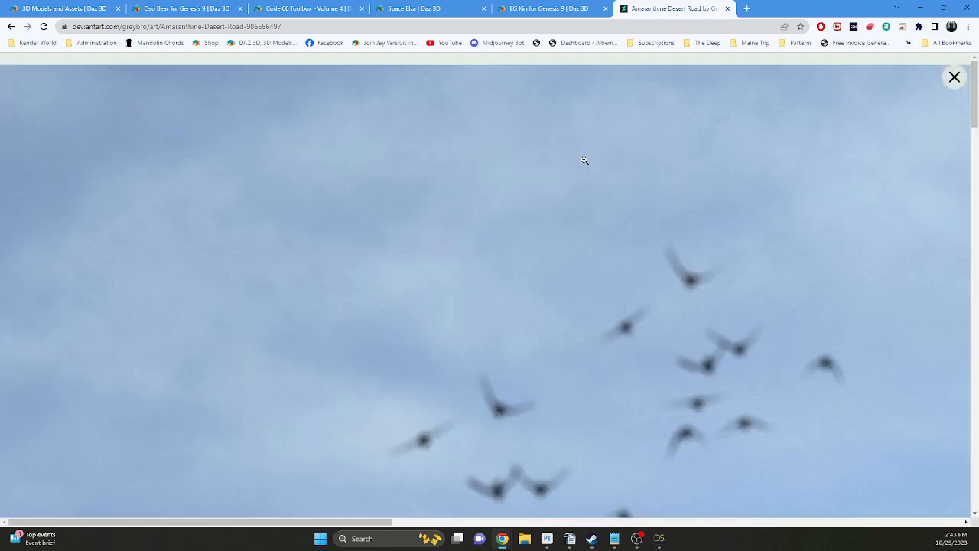
scroll(706, 283, "down", 15)
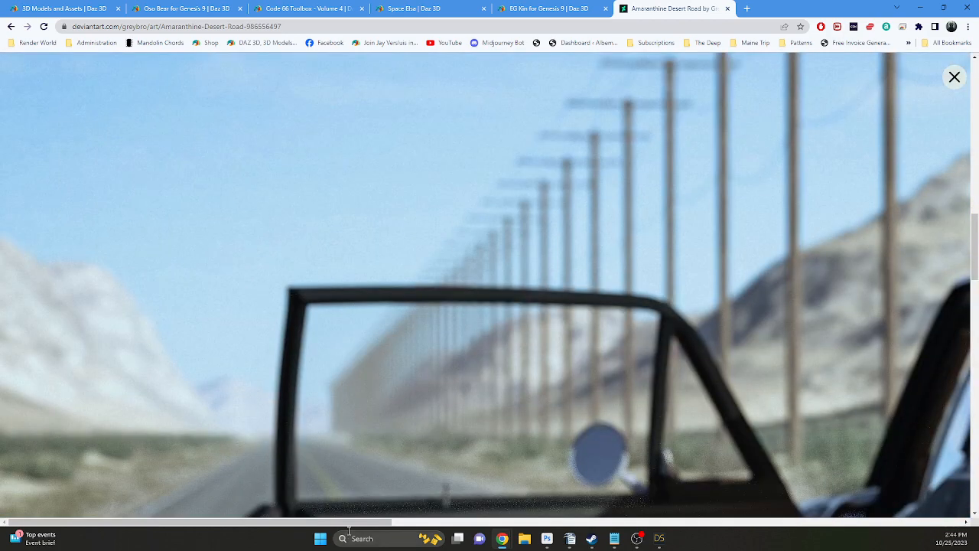
left_click_drag(349, 525, 795, 489)
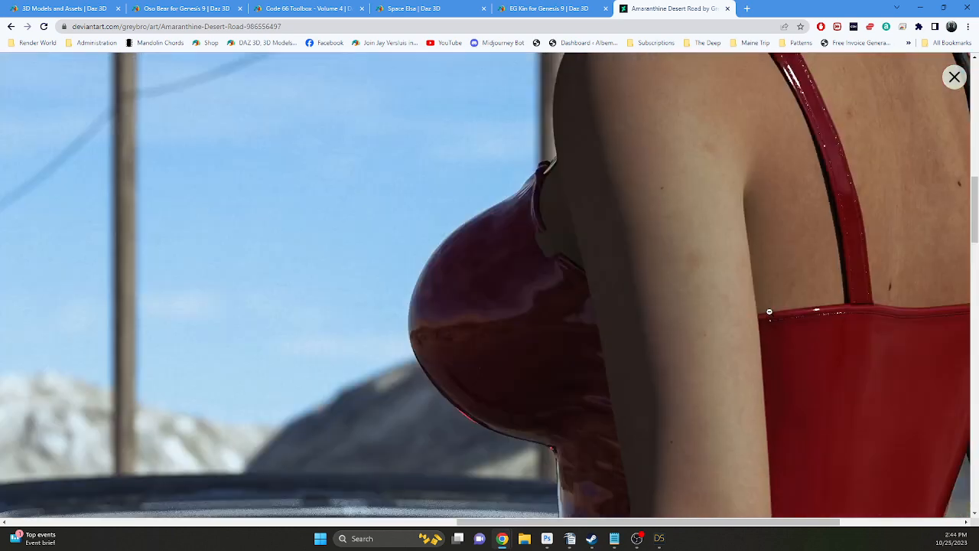
scroll(769, 311, "up", 5)
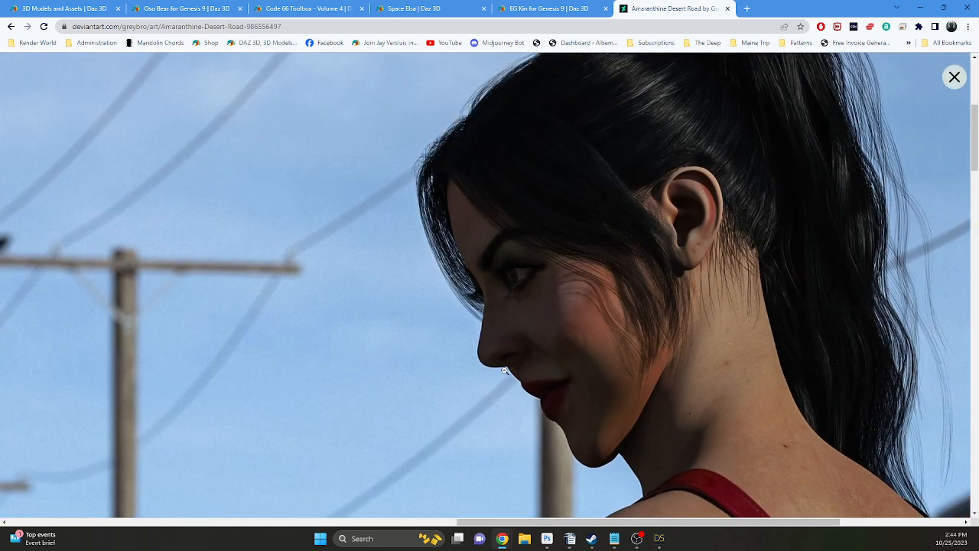
scroll(558, 321, "down", 2)
scroll(558, 321, "up", 3)
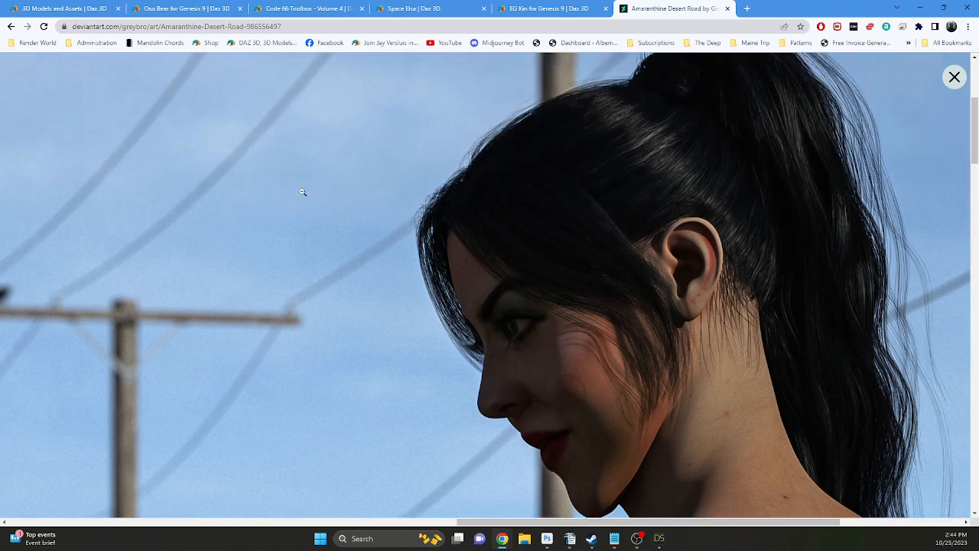
left_click(953, 77)
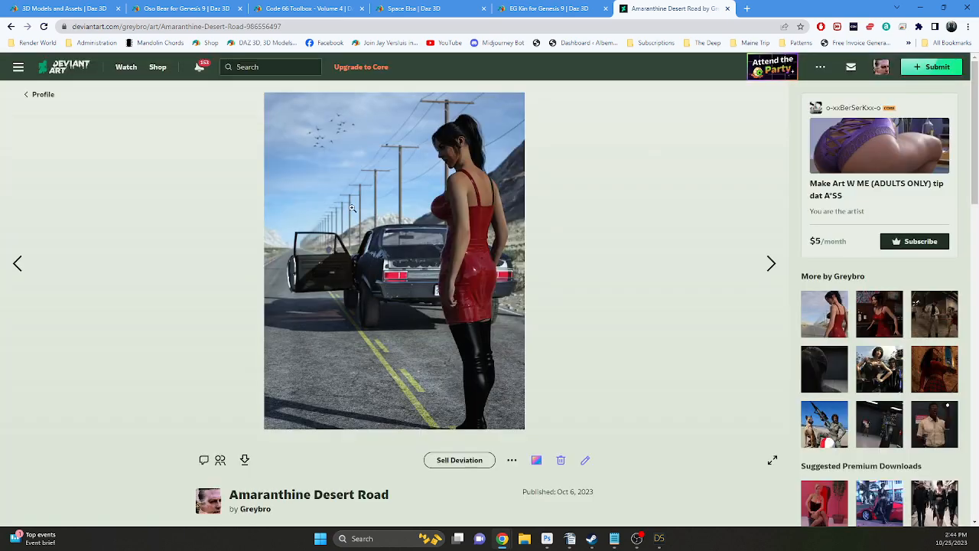
Move to Tommy Terrors At The Gates, examine the man's face and glasses at full size, and close the enlarged view.
left_click(17, 268)
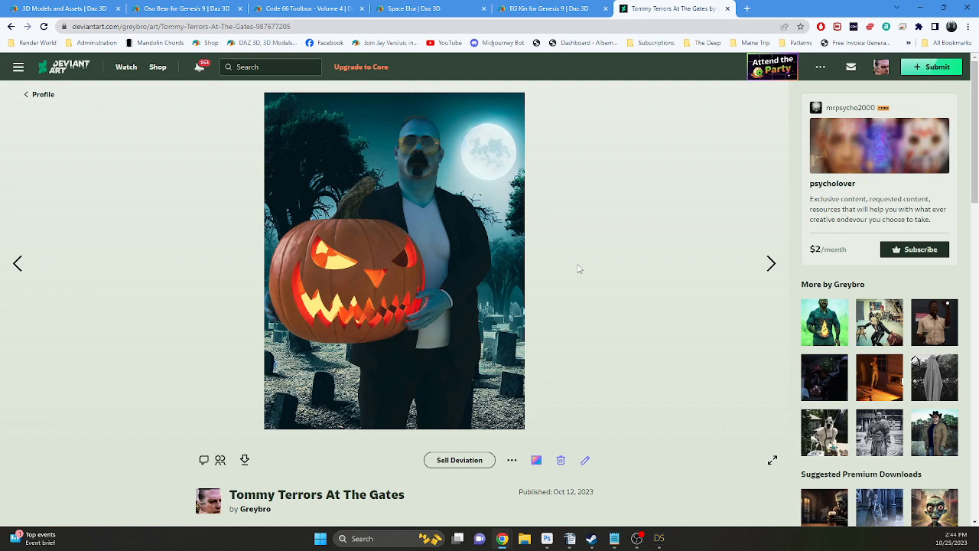
left_click(429, 159)
left_click(530, 147)
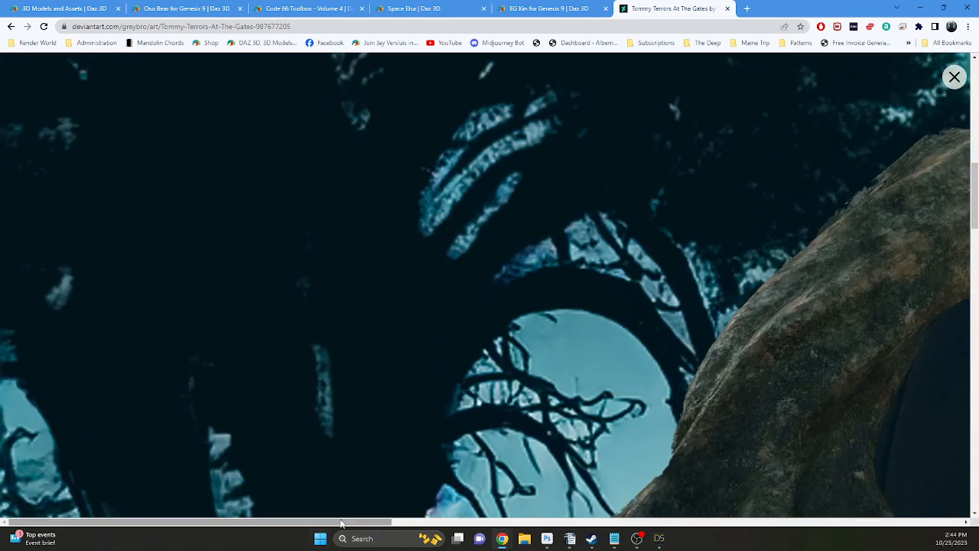
scroll(663, 327, "up", 5)
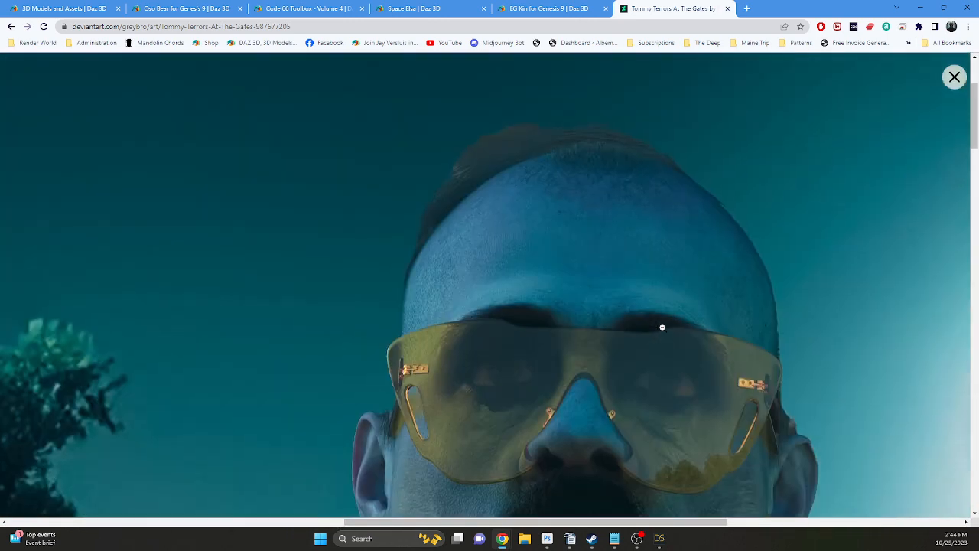
scroll(662, 329, "down", 1)
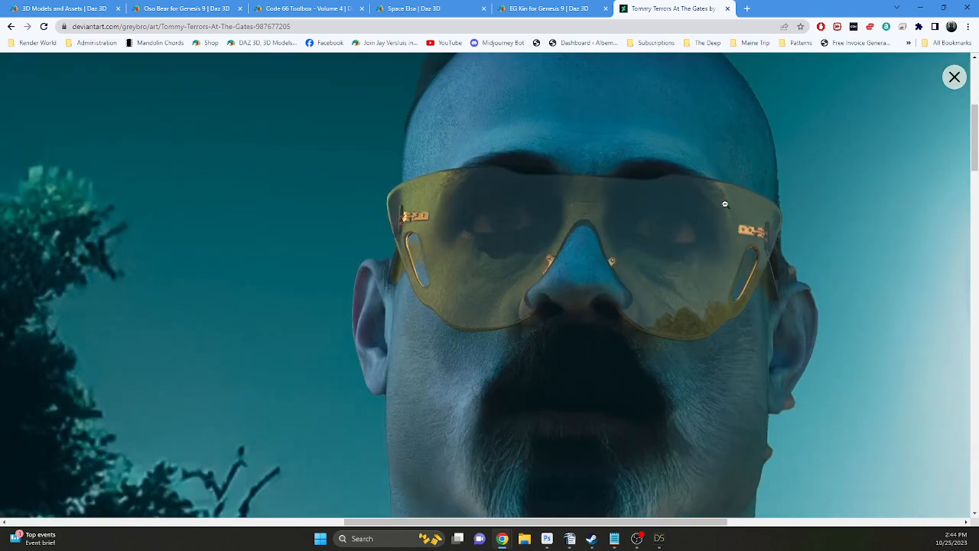
left_click(956, 79)
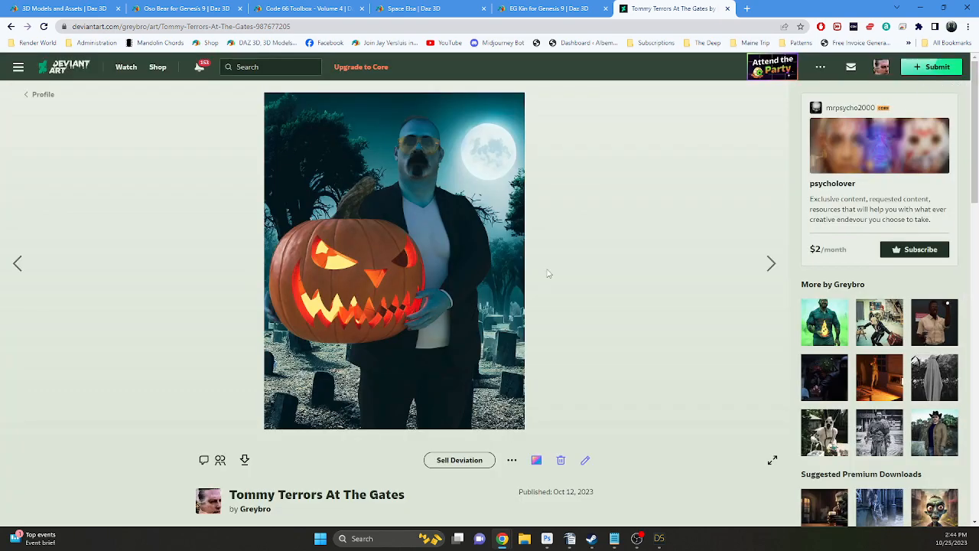
View the Free Play, Contemplation 01 and Contemplation 2 renders in turn.
left_click(17, 265)
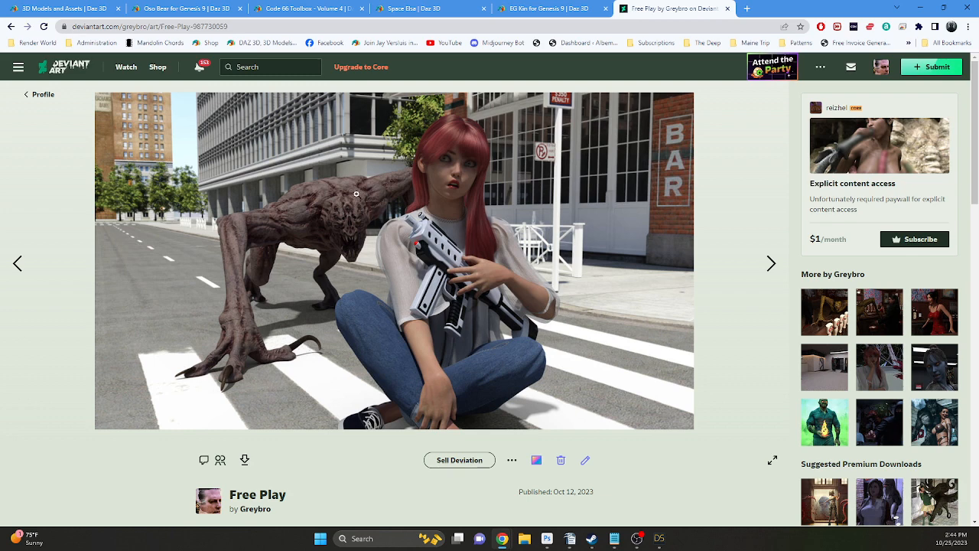
left_click(17, 264)
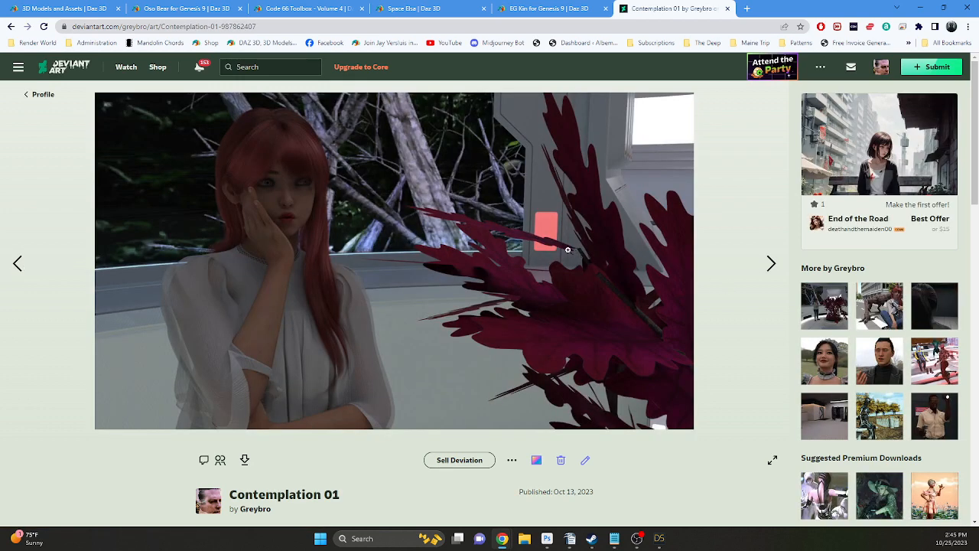
left_click(18, 264)
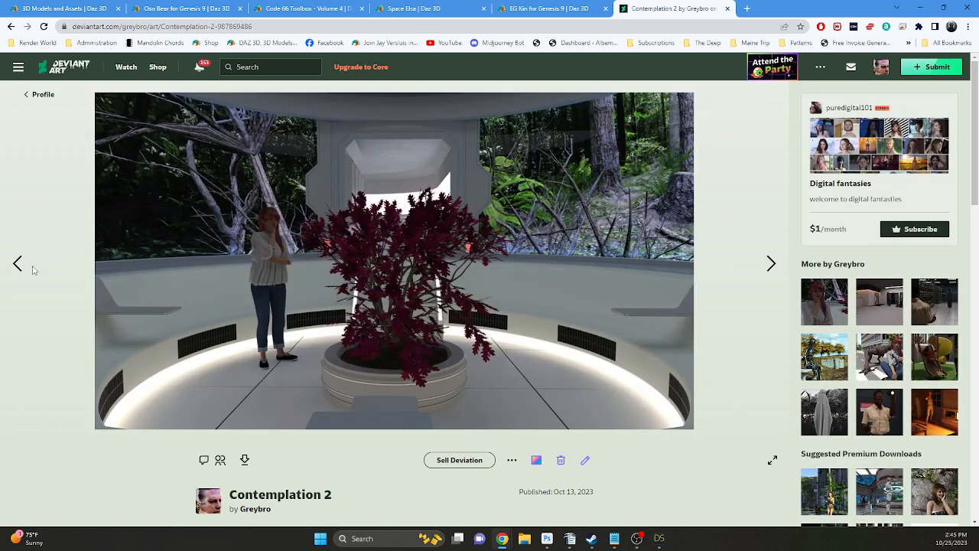
Move to the Wee render, examine the woman on the slide at full size, and close the enlarged view.
left_click(16, 264)
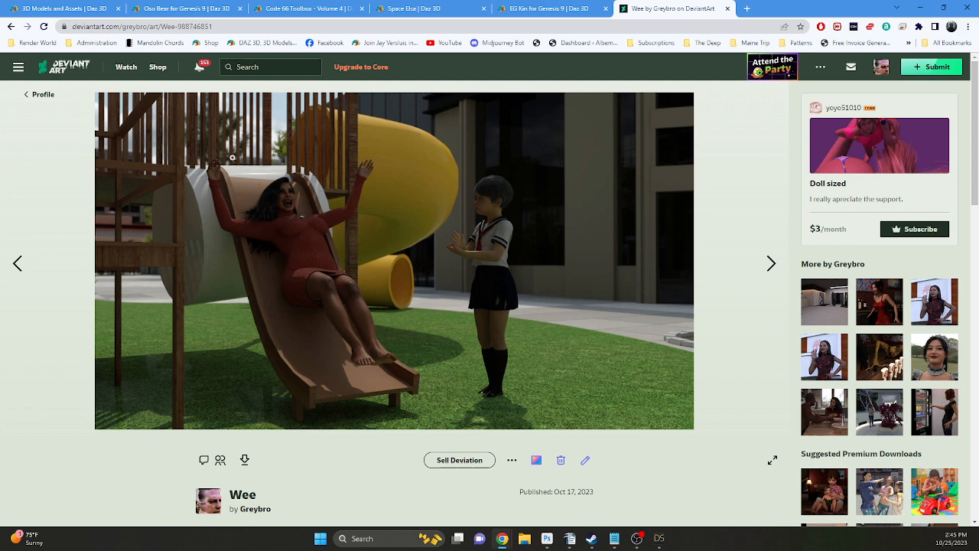
left_click(211, 232)
left_click(270, 231)
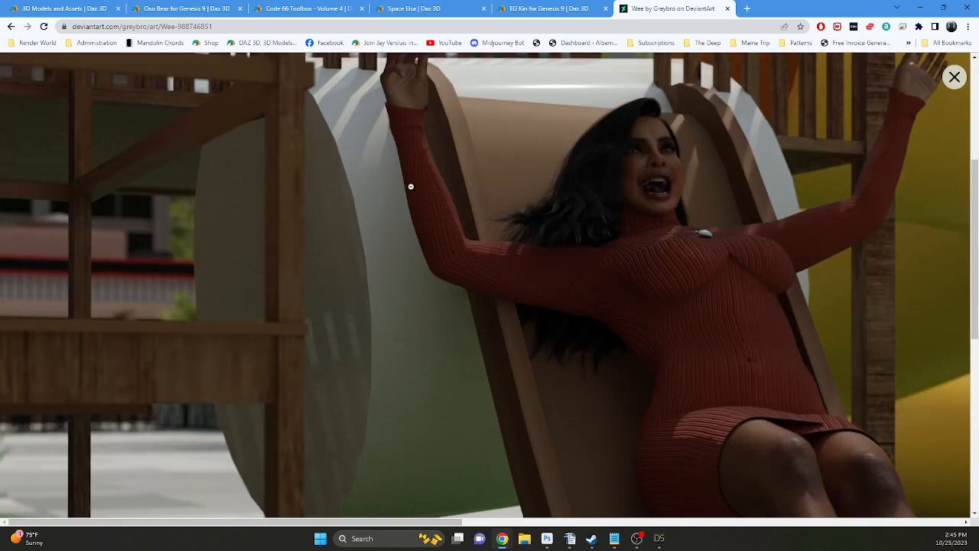
left_click(953, 78)
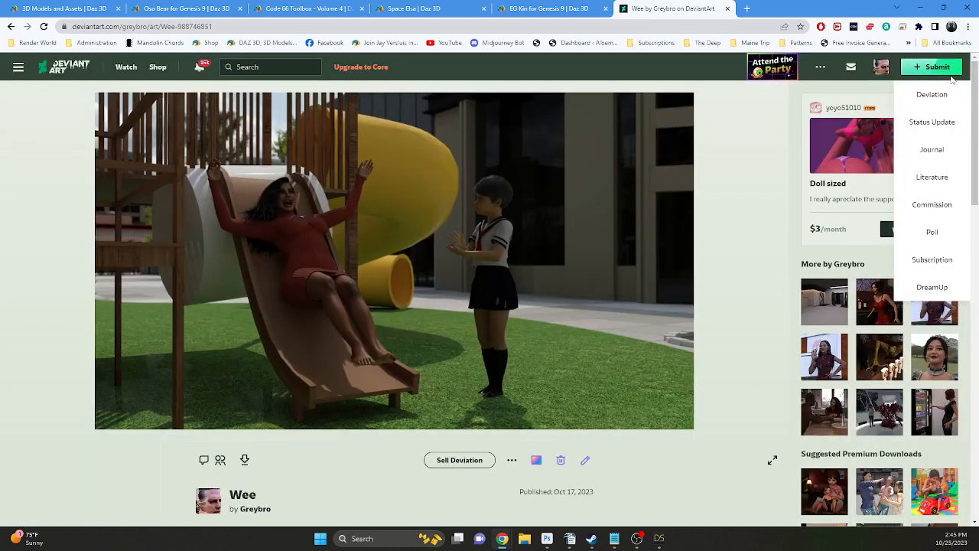
scroll(536, 229, "down", 3)
scroll(535, 230, "up", 3)
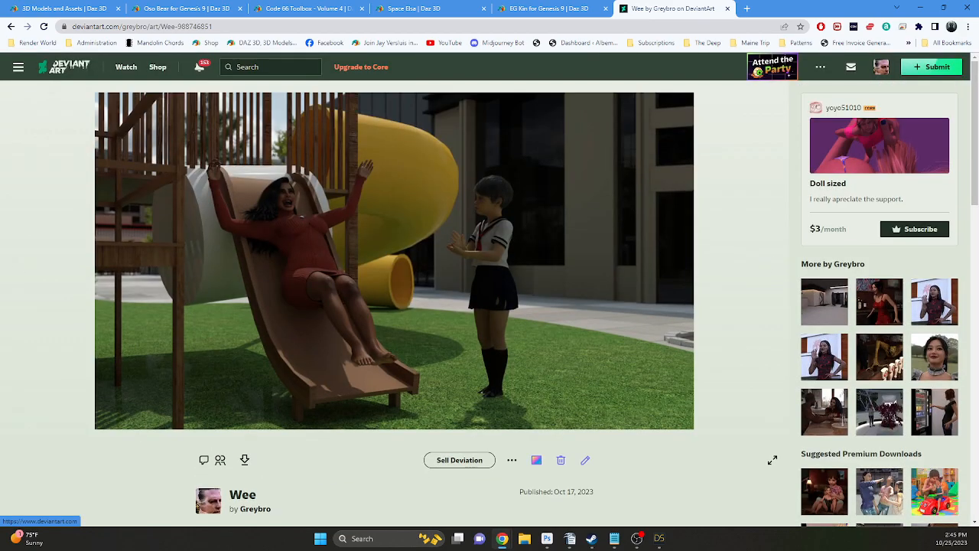
Move to Lurker At Bar, examine the creature's face and eyes at full size, and close the enlarged view.
left_click(18, 263)
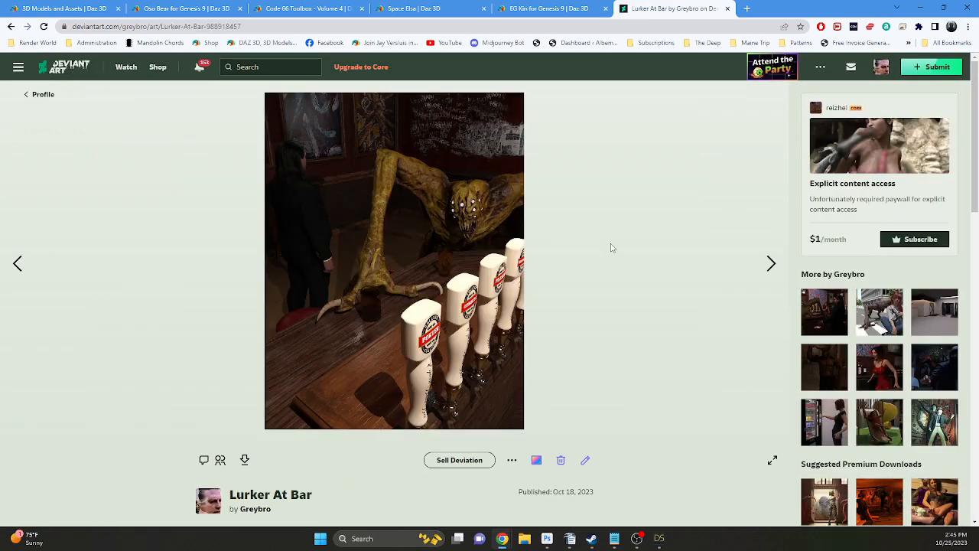
left_click(391, 229)
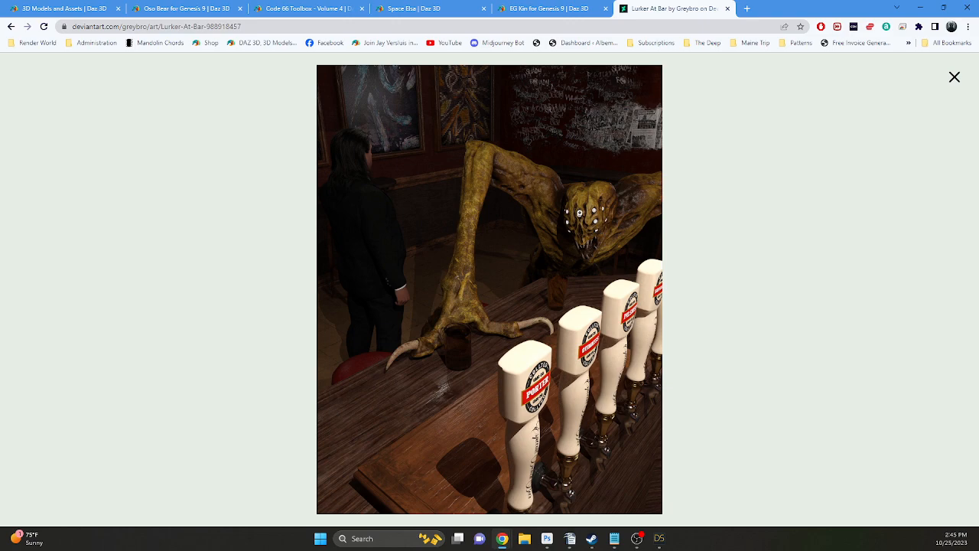
left_click(589, 218)
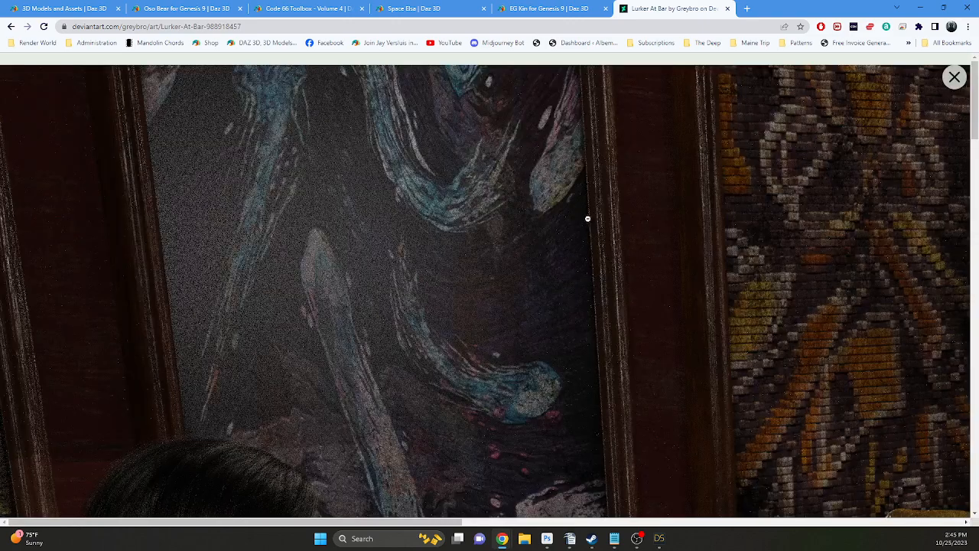
scroll(665, 347, "down", 8)
left_click_drag(421, 514, 840, 482)
scroll(757, 306, "down", 3)
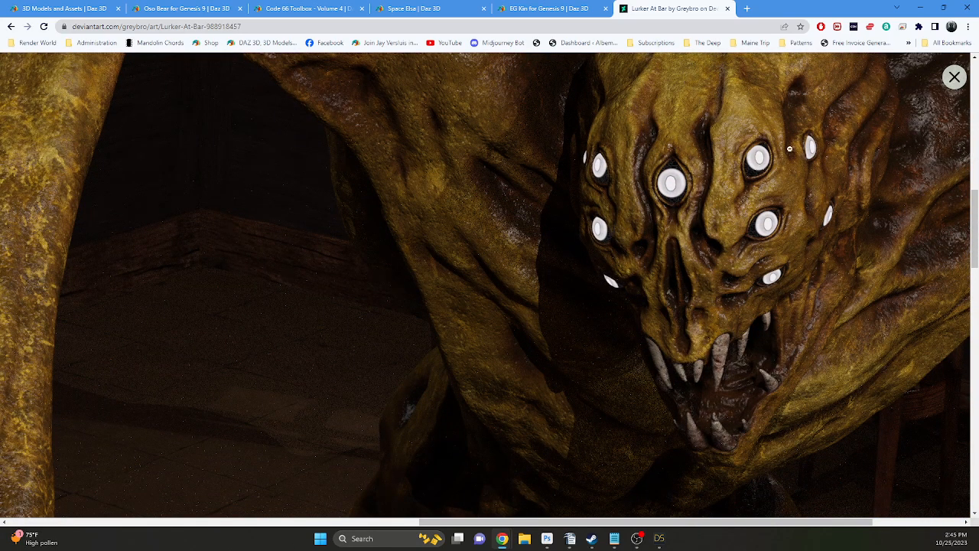
left_click(596, 186)
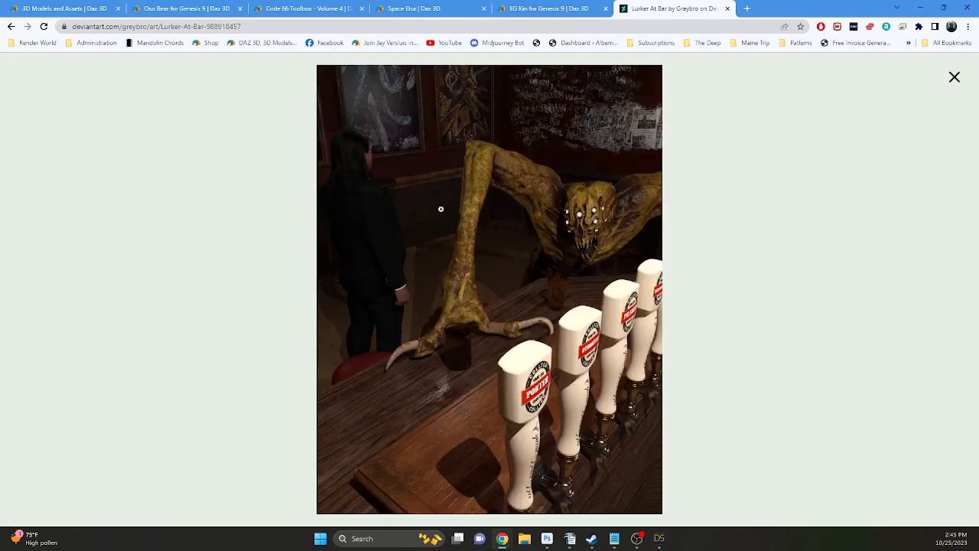
left_click(953, 78)
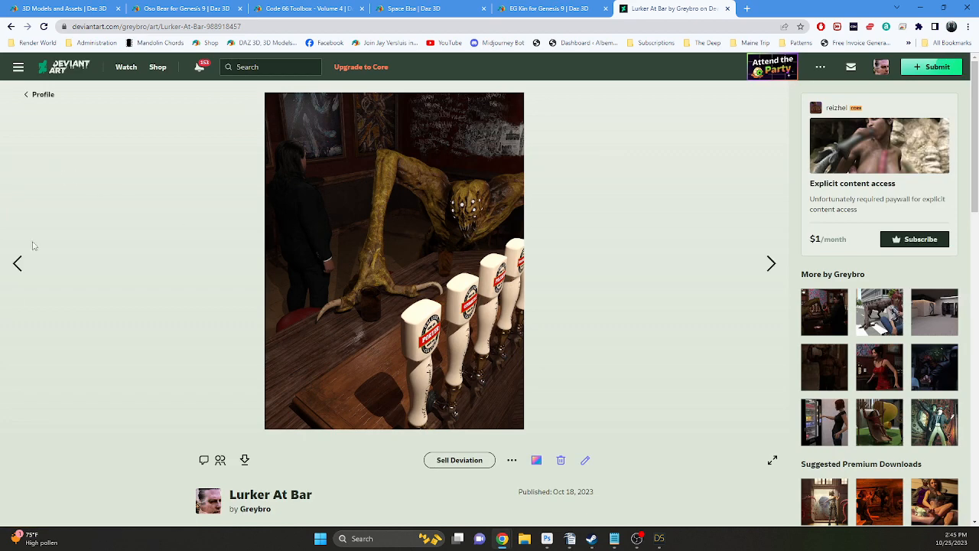
View the Clown Shoes and Spaced renders in turn.
left_click(17, 263)
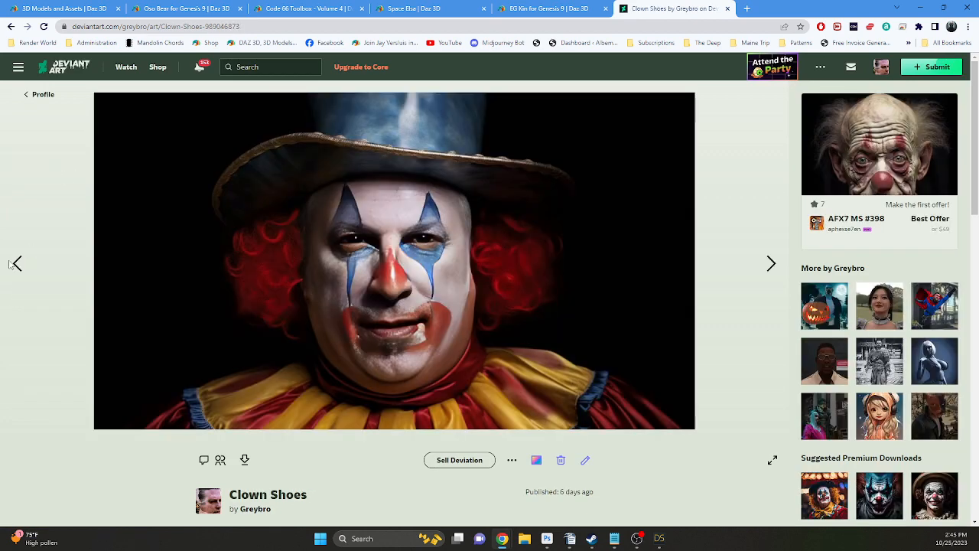
left_click(17, 263)
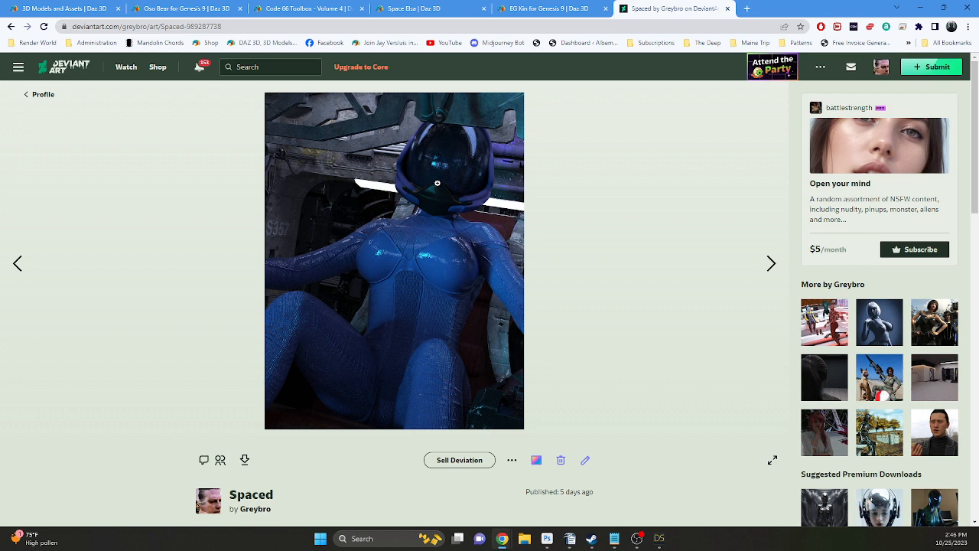
Move to Victoria - Coffee Service, examine the waitress and the blurred background at full size, and close the enlarged view.
left_click(18, 264)
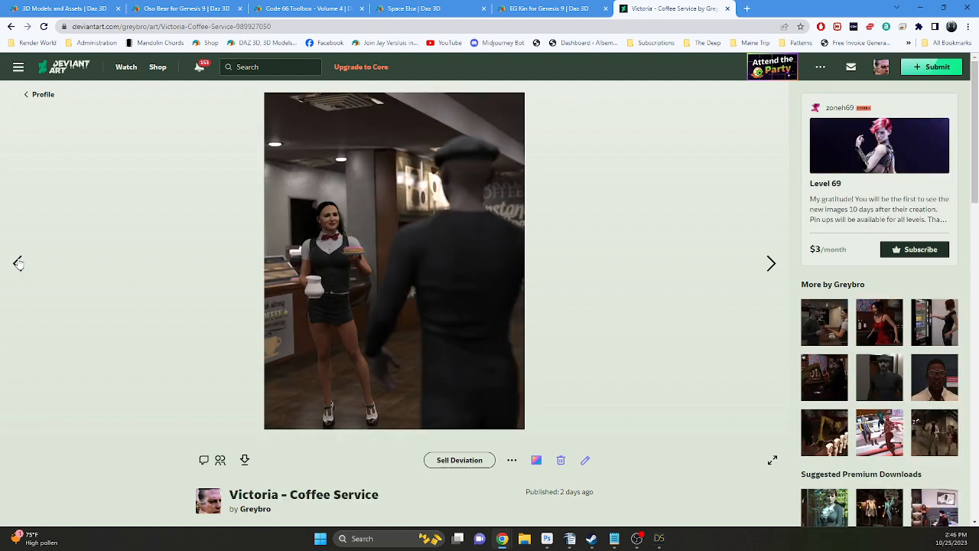
left_click(331, 226)
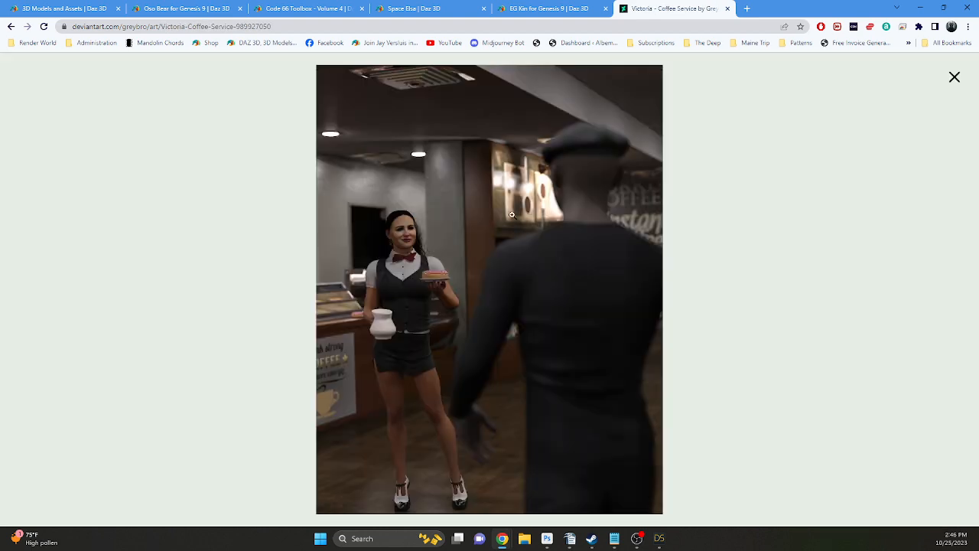
left_click(403, 230)
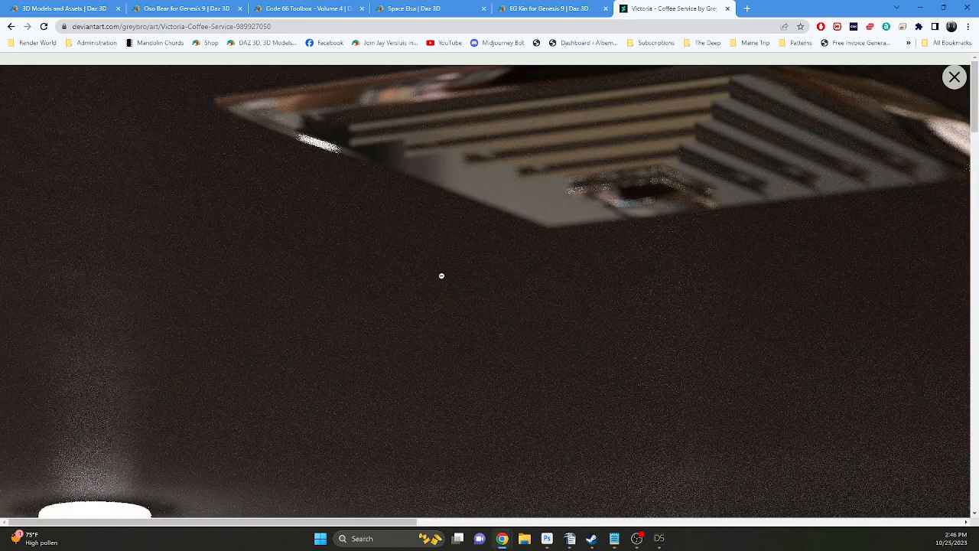
scroll(367, 252, "down", 10)
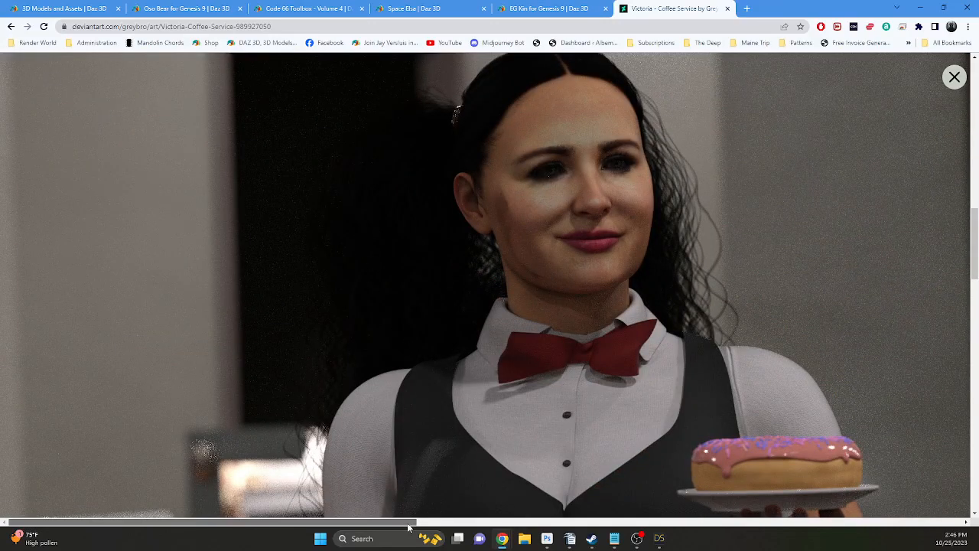
left_click_drag(408, 524, 808, 521)
scroll(802, 363, "up", 12)
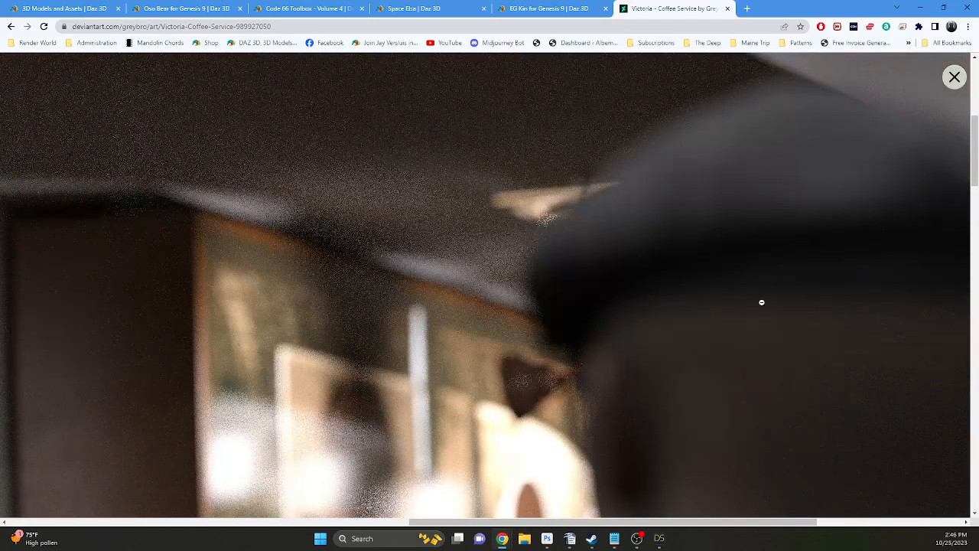
left_click(761, 302)
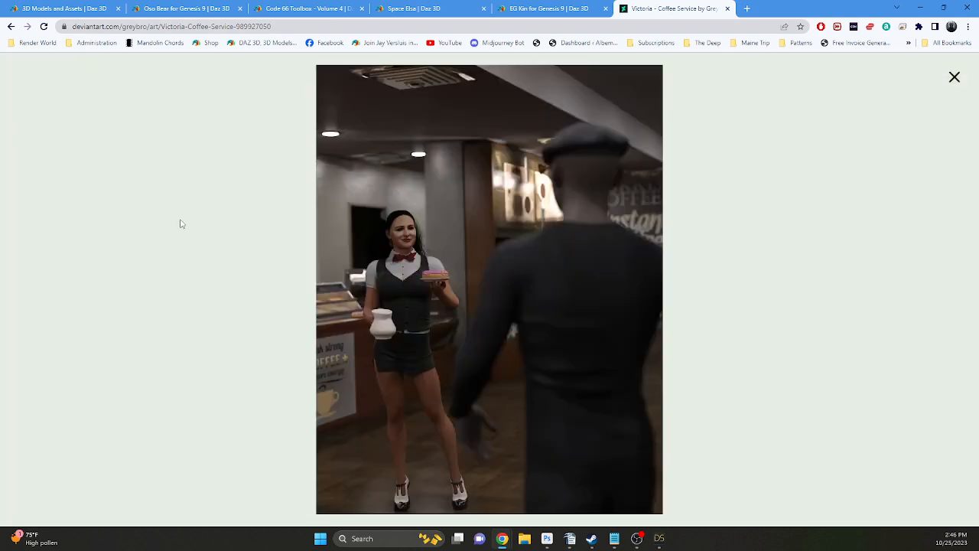
left_click(180, 223)
View the Coffee Me, May I Help You, Time for You to Leave and It's Going Down renders in turn.
left_click(17, 264)
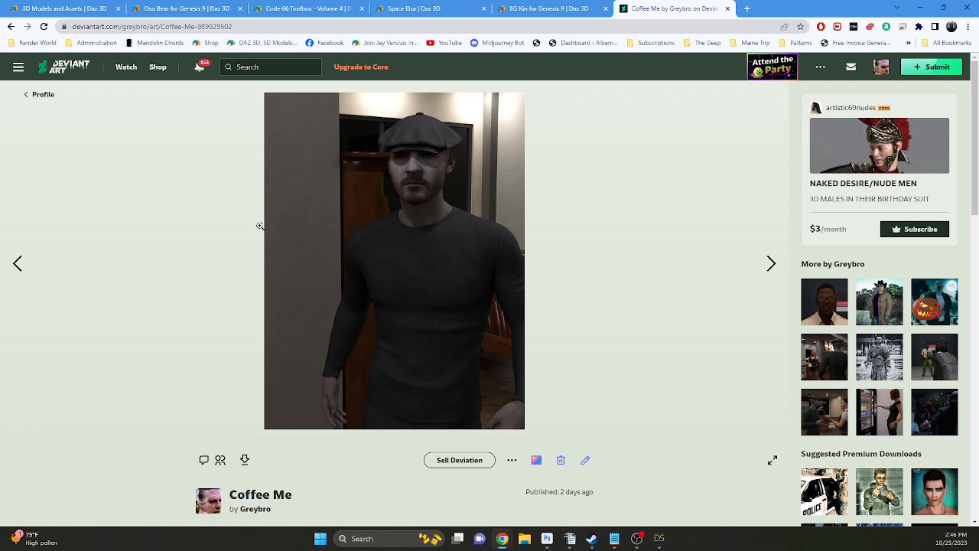
left_click(17, 263)
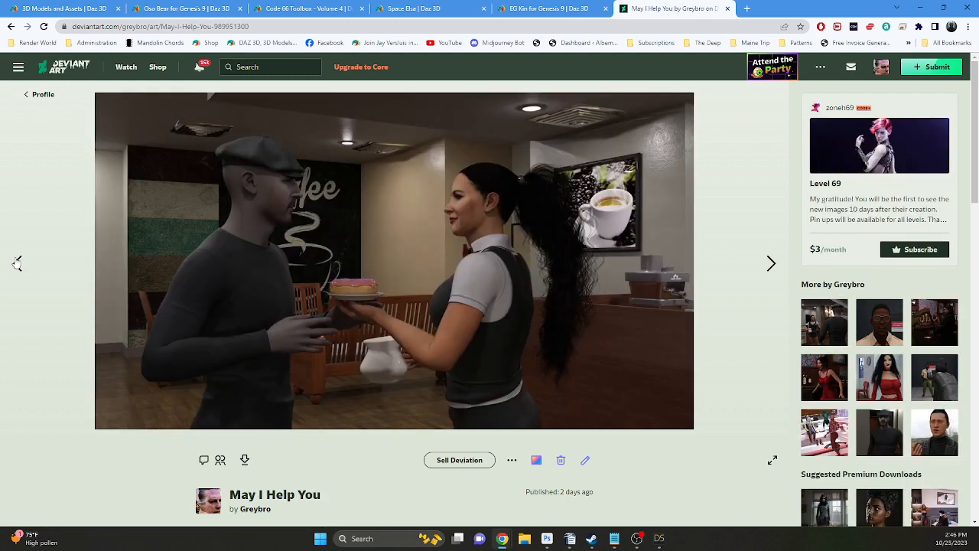
left_click(17, 263)
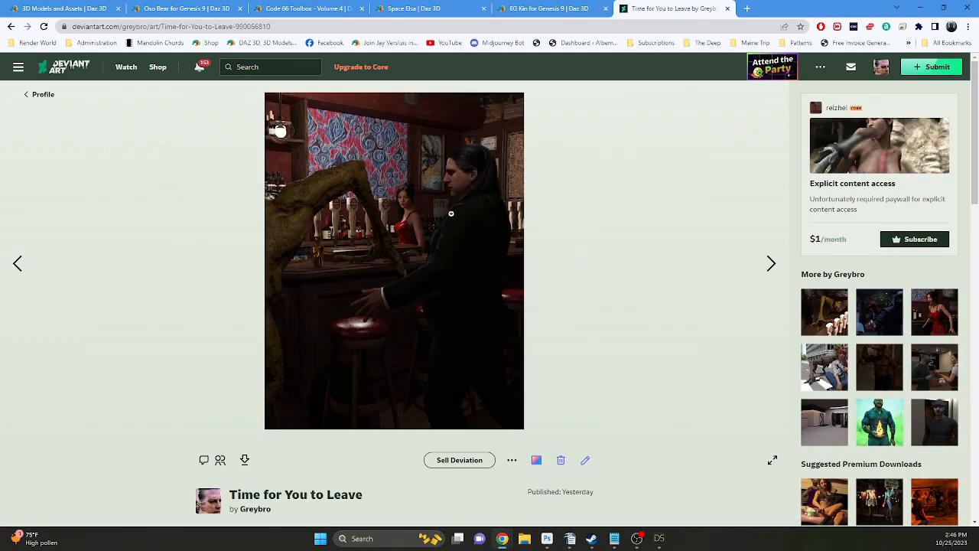
left_click(18, 263)
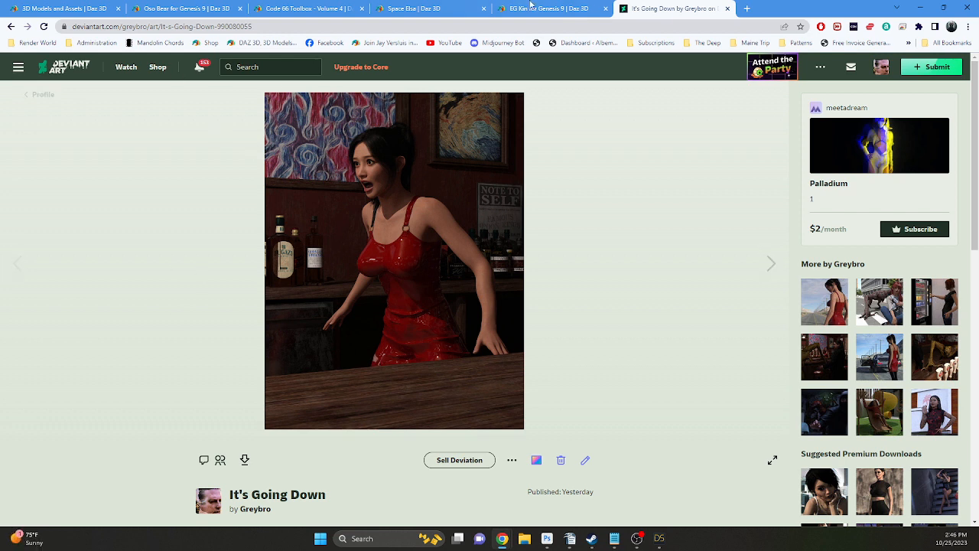
Return to the Daz 3D store listing, browse the new products, and minimize the browser window.
left_click(66, 9)
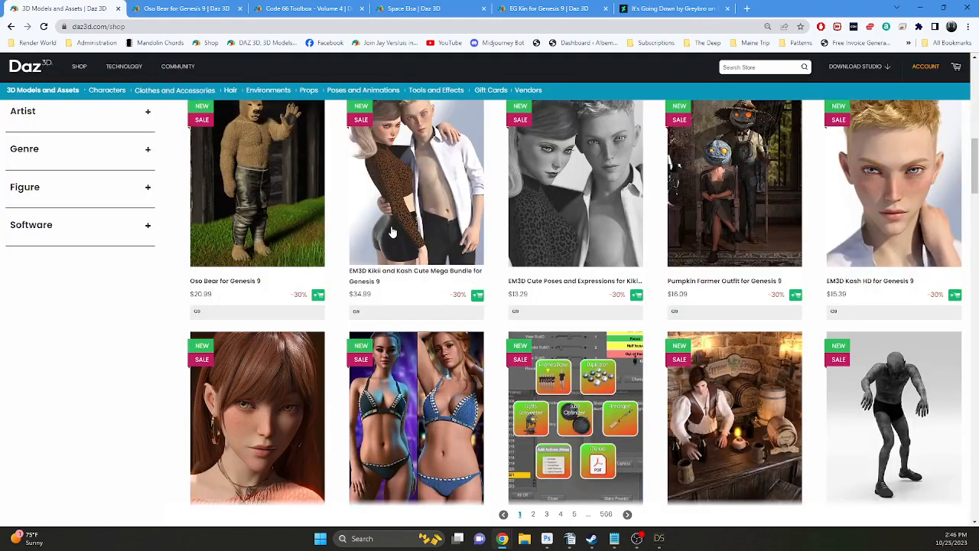
scroll(397, 230, "down", 2)
scroll(398, 230, "down", 1)
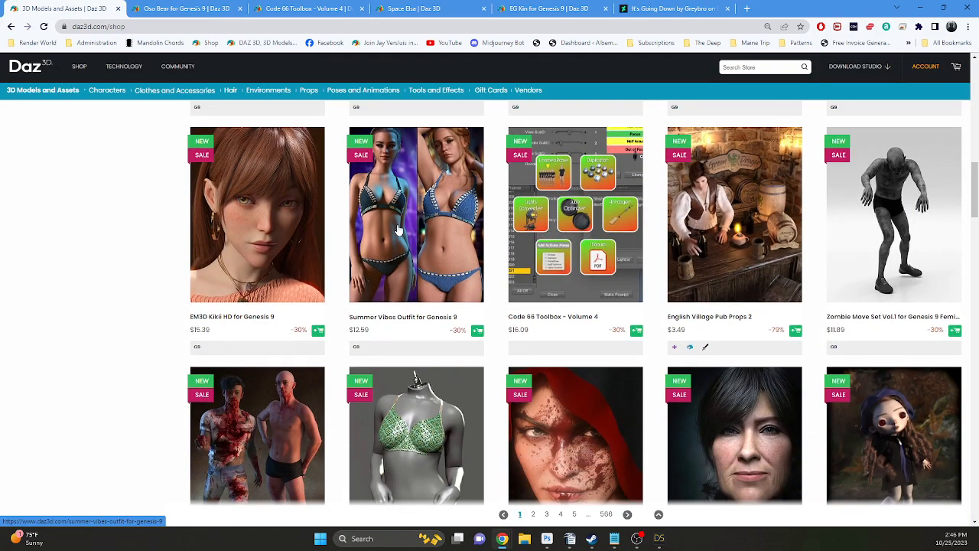
scroll(398, 230, "down", 4)
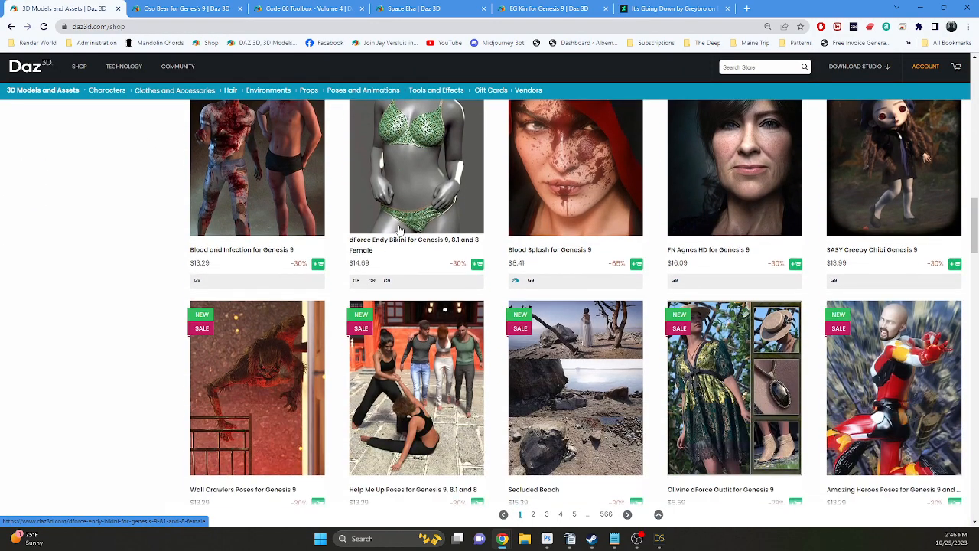
scroll(109, 344, "up", 5)
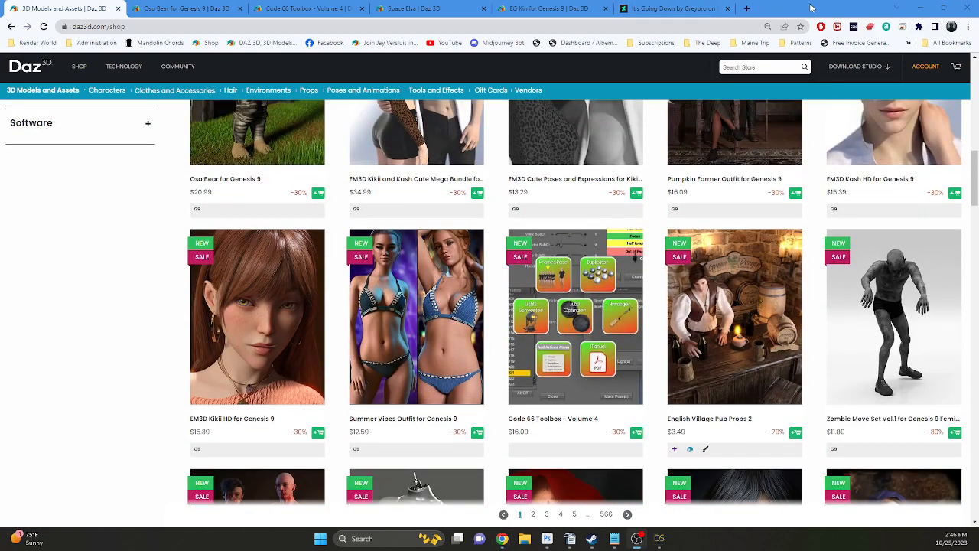
left_click(922, 9)
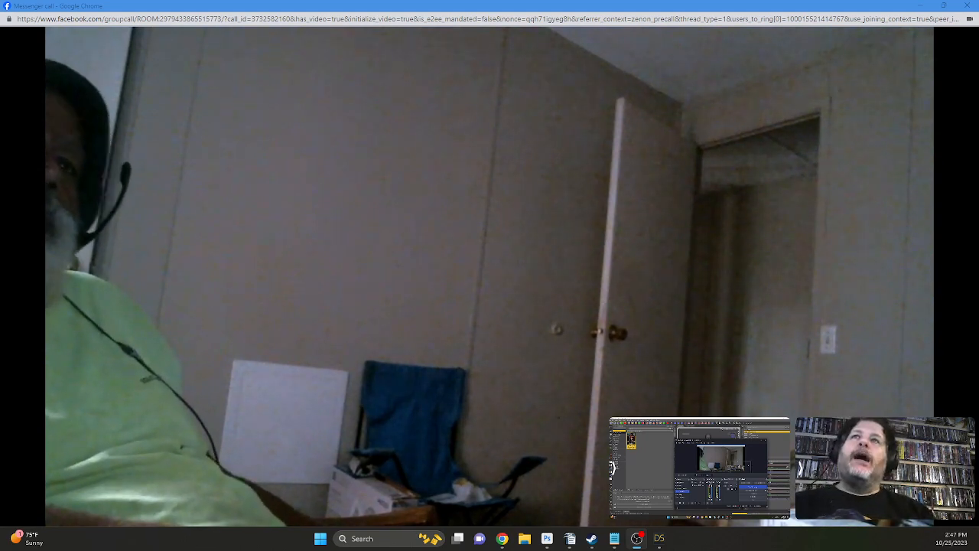
mouse_move(244, 276)
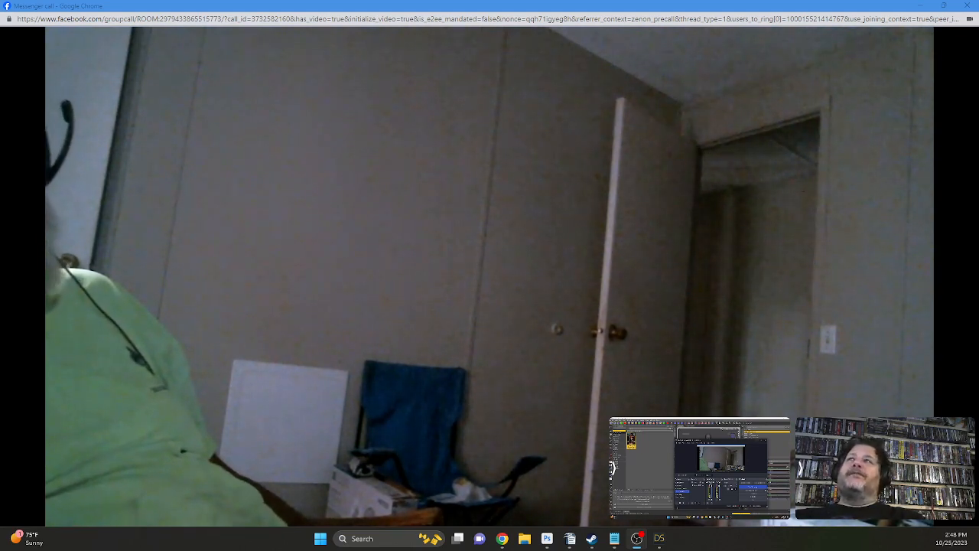
mouse_move(407, 133)
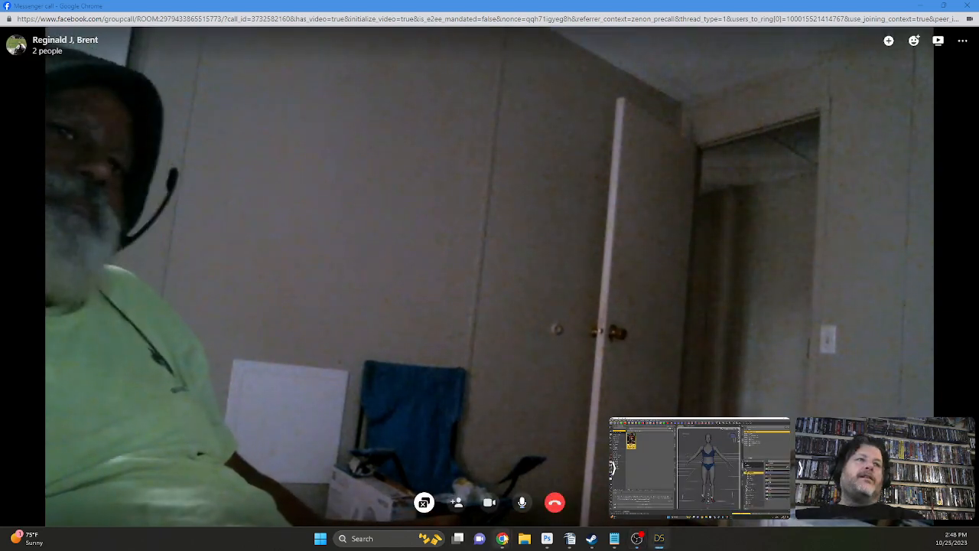
Switch back to the Daz 3D store window, open the account's Product Library, and select the fh apartment corridor product.
mouse_move(502, 539)
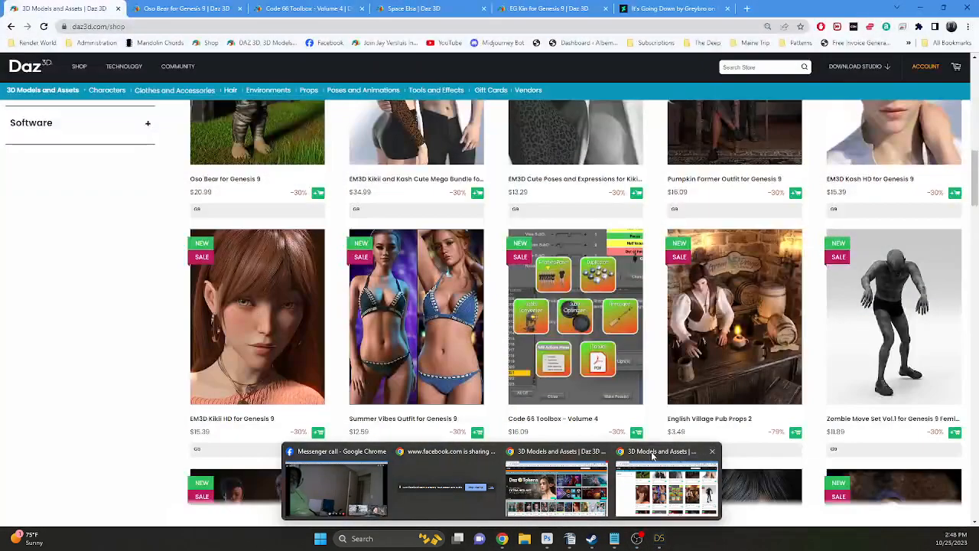
left_click(667, 488)
scroll(815, 247, "up", 10)
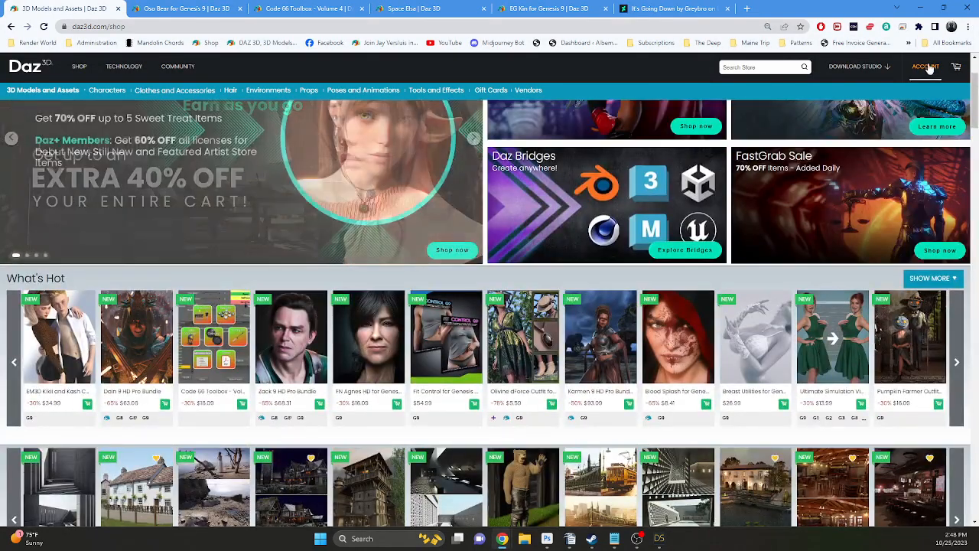
mouse_move(928, 68)
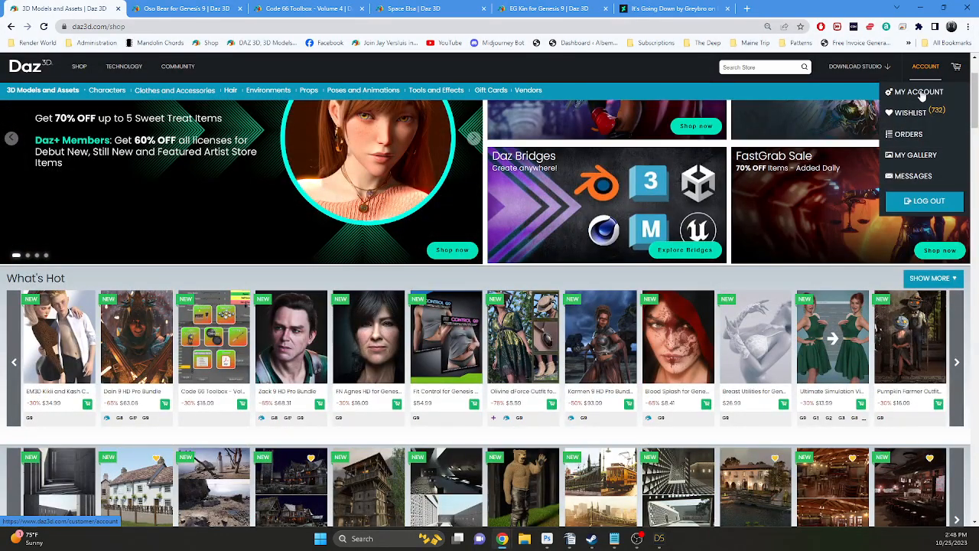
left_click(921, 92)
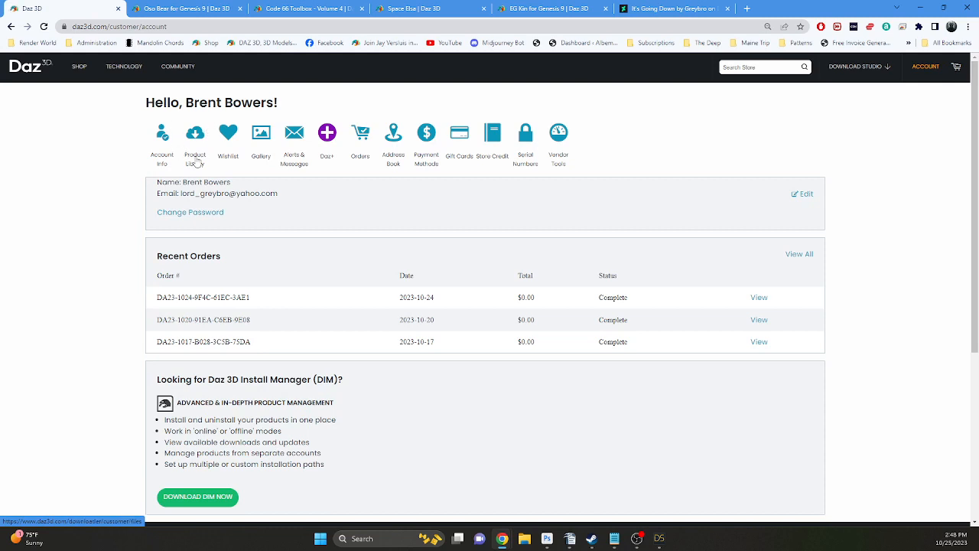
left_click(191, 159)
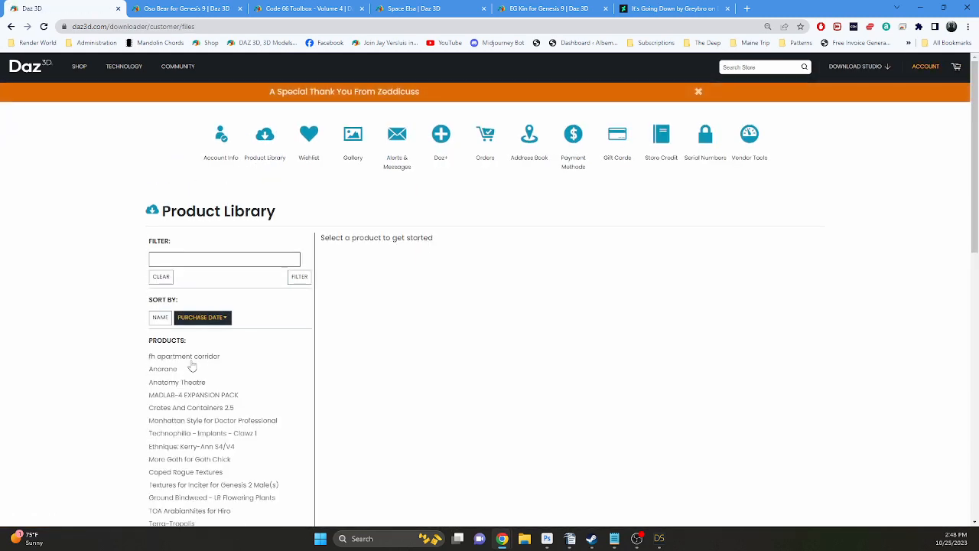
left_click(190, 359)
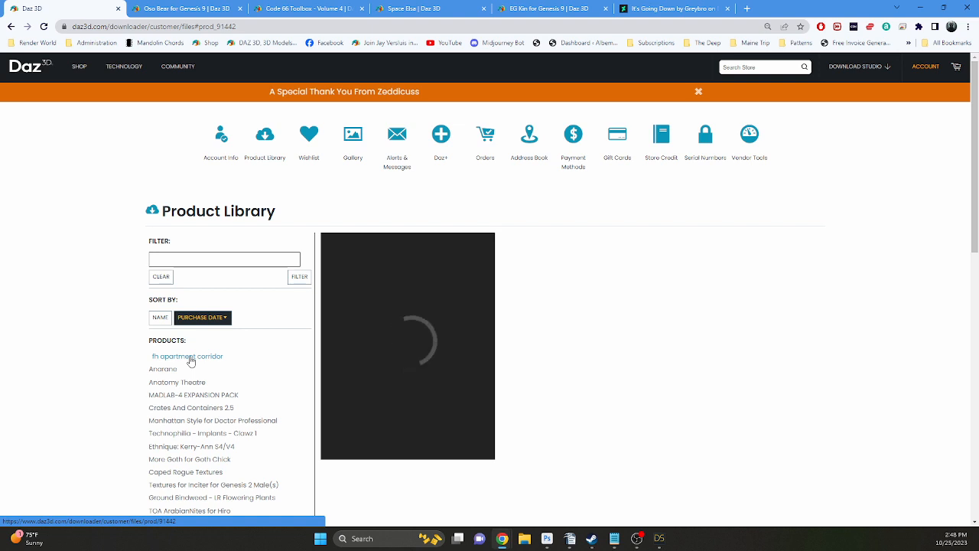
Copy the FH Apartment Corridor product name and sign in to DAZ Install Manager with the remembered account.
left_click_drag(604, 243, 449, 243)
key("ctrl+c")
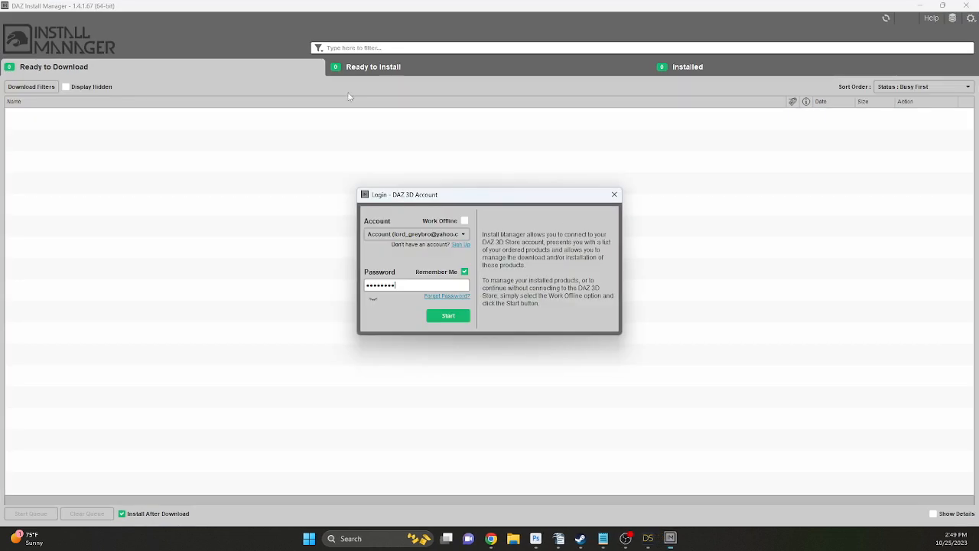
left_click(458, 317)
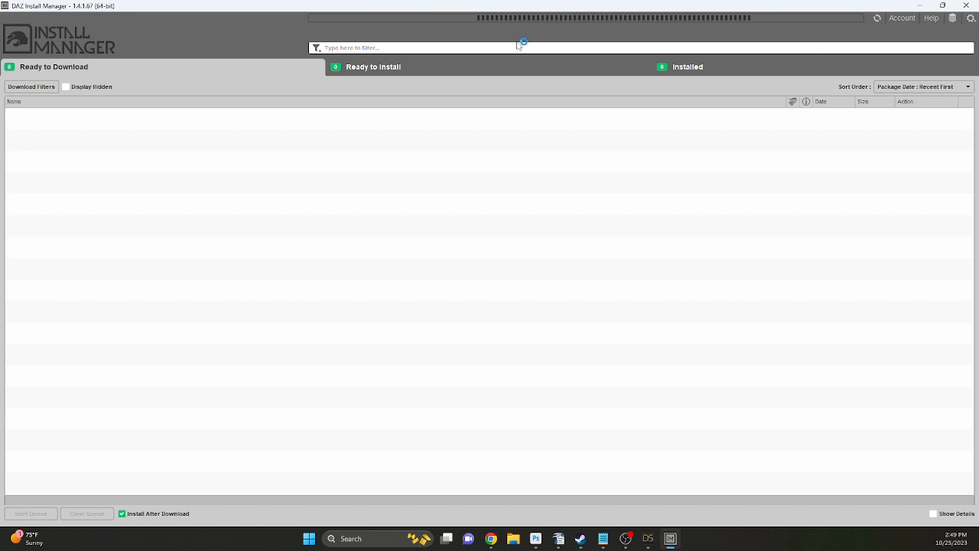
Filter the packages by FH Apartment Corridor, and download and install that product.
mouse_move(669, 543)
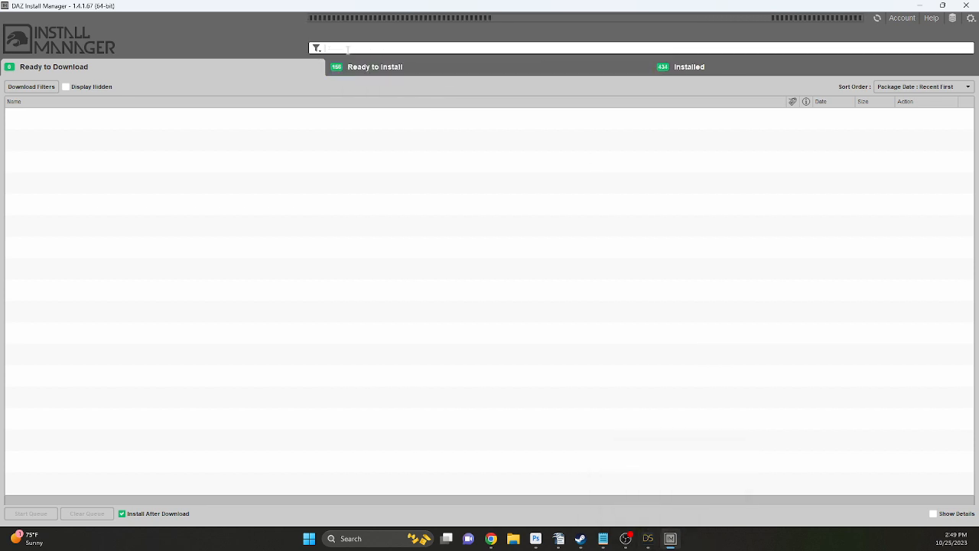
key("ctrl+v")
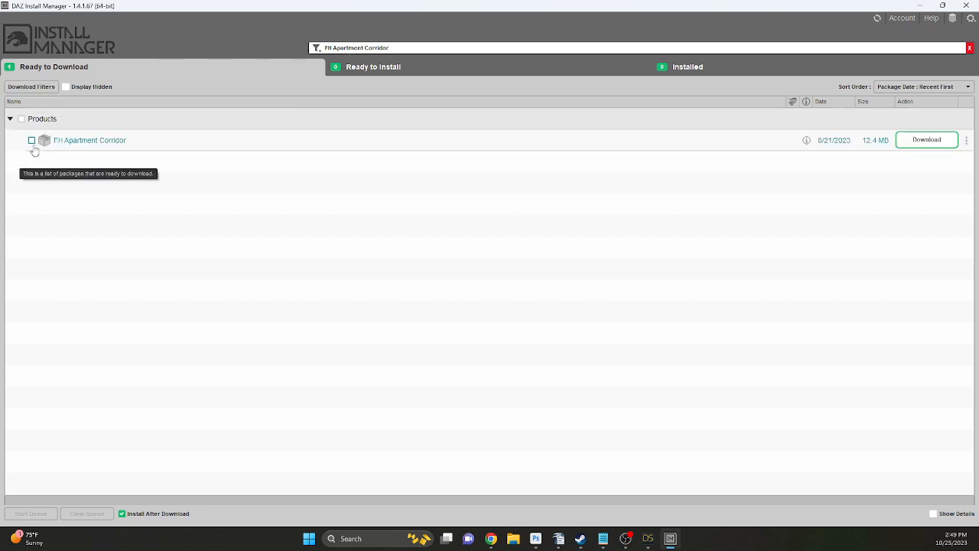
left_click(31, 142)
left_click(35, 513)
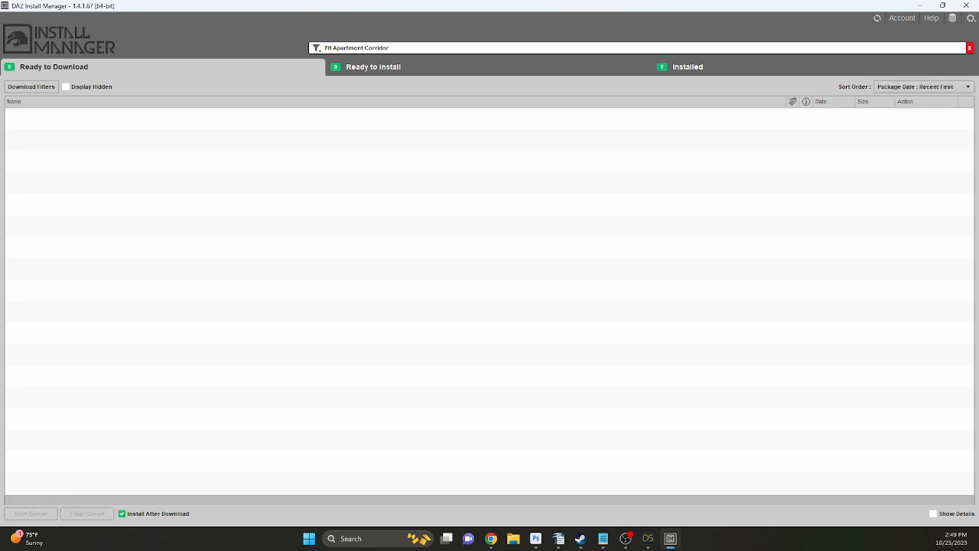
Switch to Daz Studio, show the materials of the FH Apartment Corridor product, and select Apartment Corridor in the scene.
key("alt+Tab")
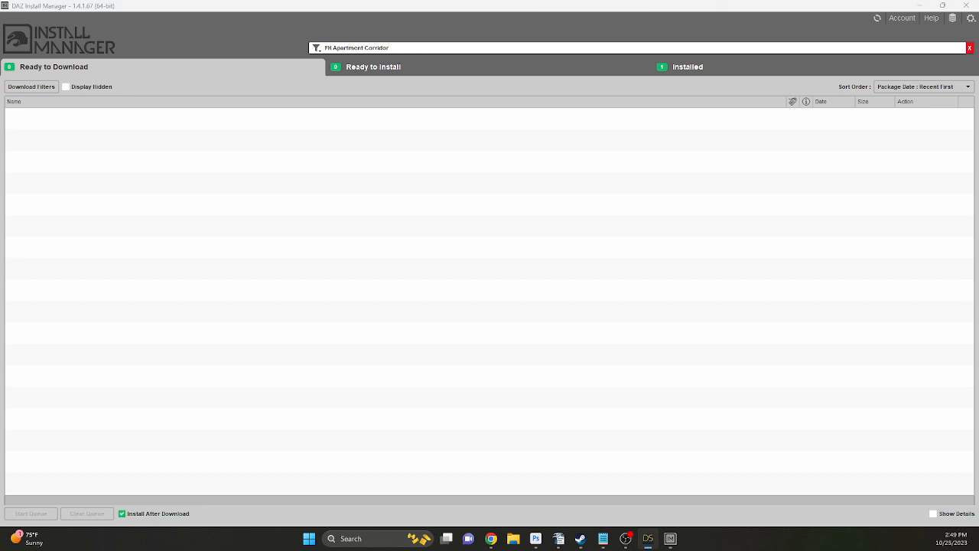
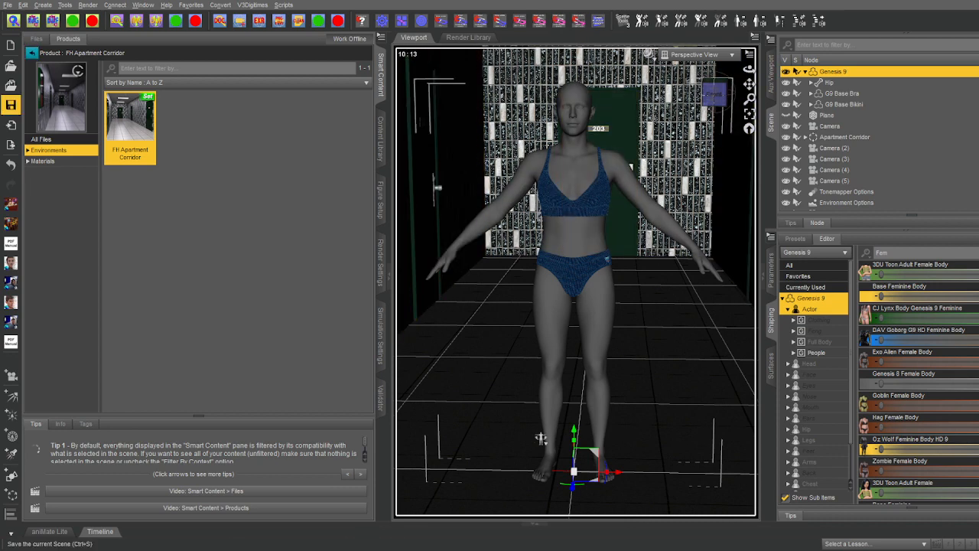
left_click(43, 161)
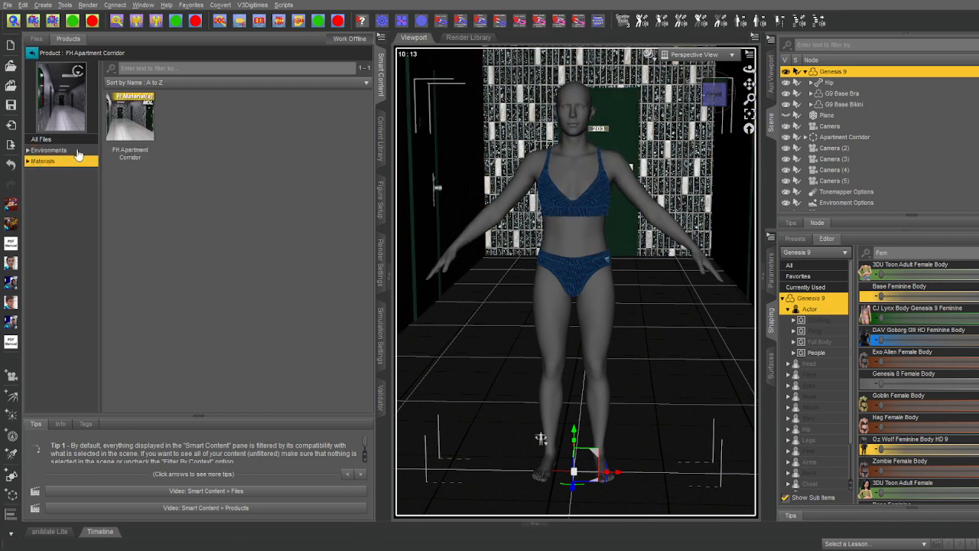
scroll(897, 140, "down", 2)
left_click(865, 121)
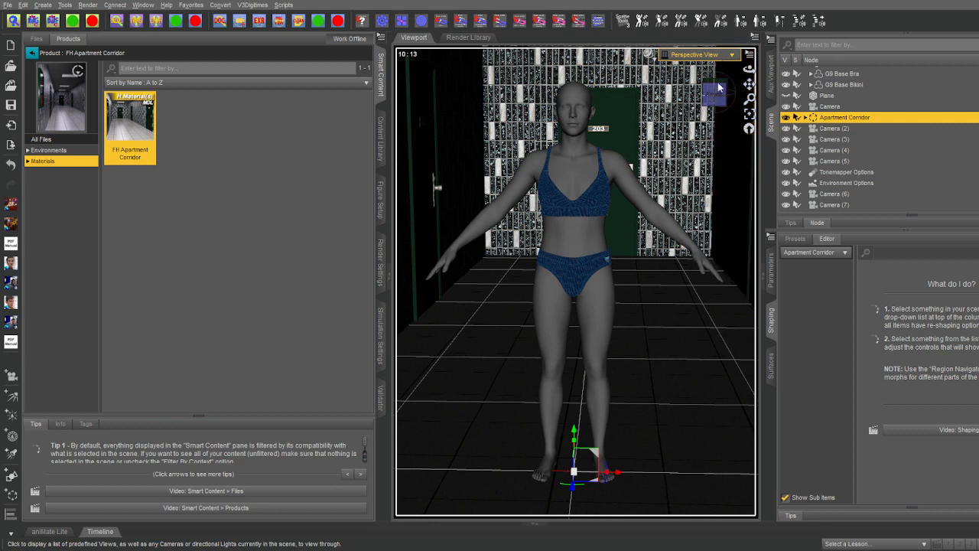
View the corridor scene through its preset cameras in turn, including Camera, Camera (2), Camera (4) and Camera (5).
left_click(716, 152)
left_click(733, 57)
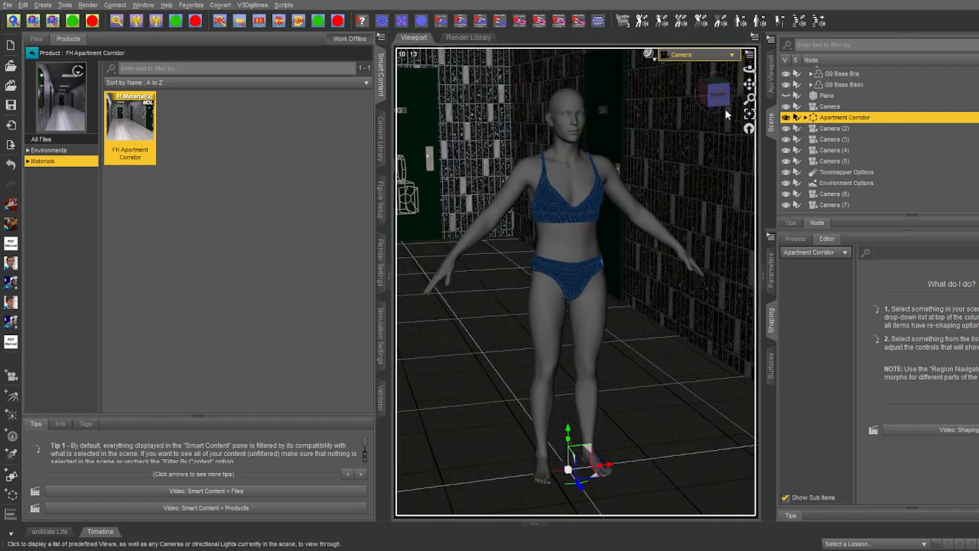
left_click(719, 172)
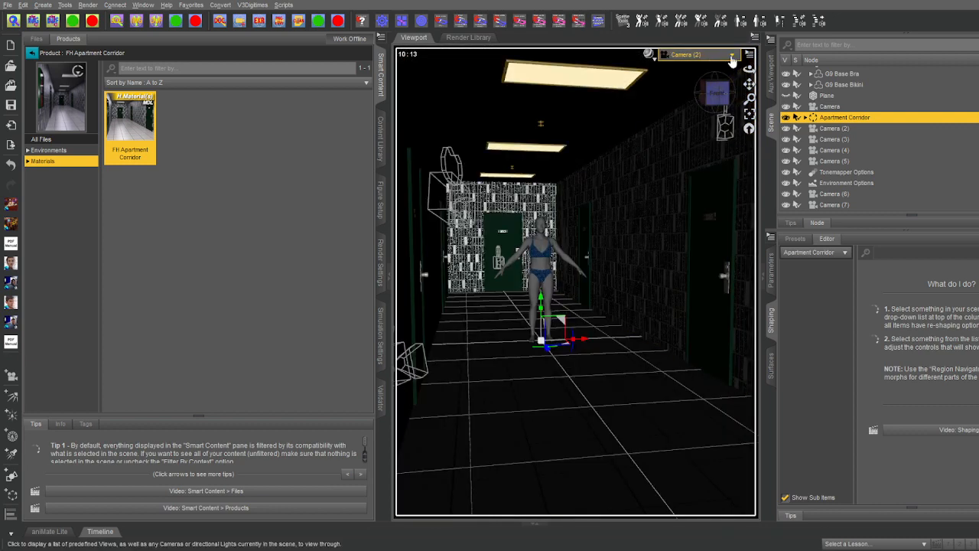
left_click(733, 57)
left_click(725, 172)
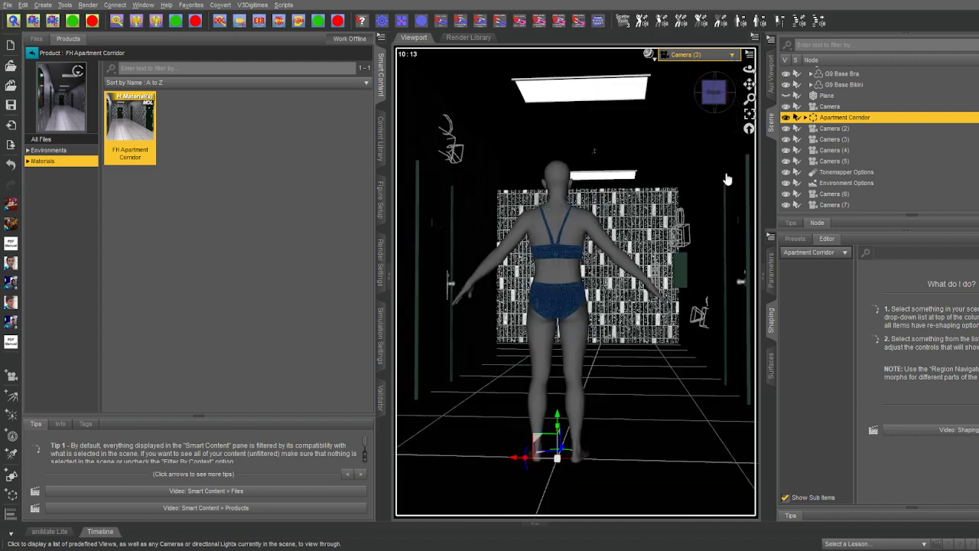
left_click(732, 56)
left_click(706, 191)
left_click(732, 56)
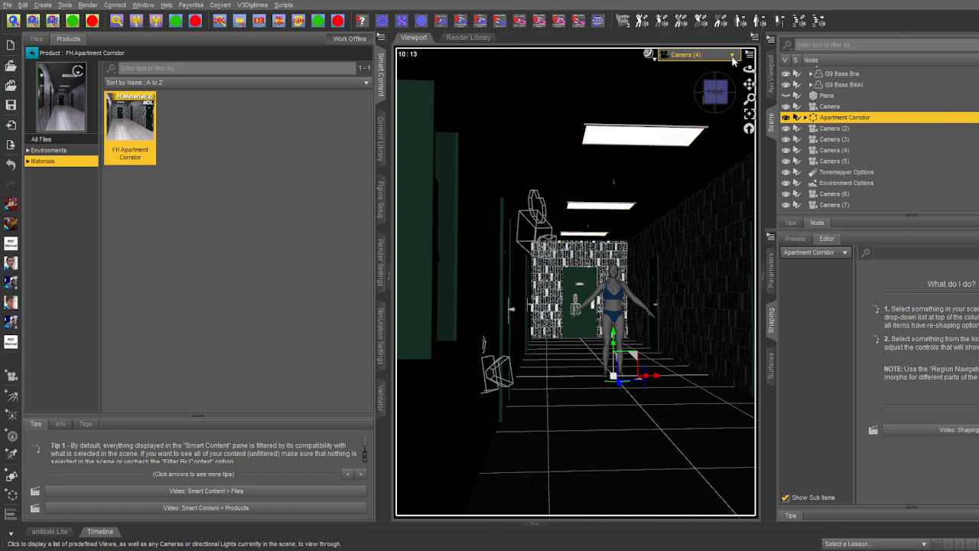
left_click(724, 189)
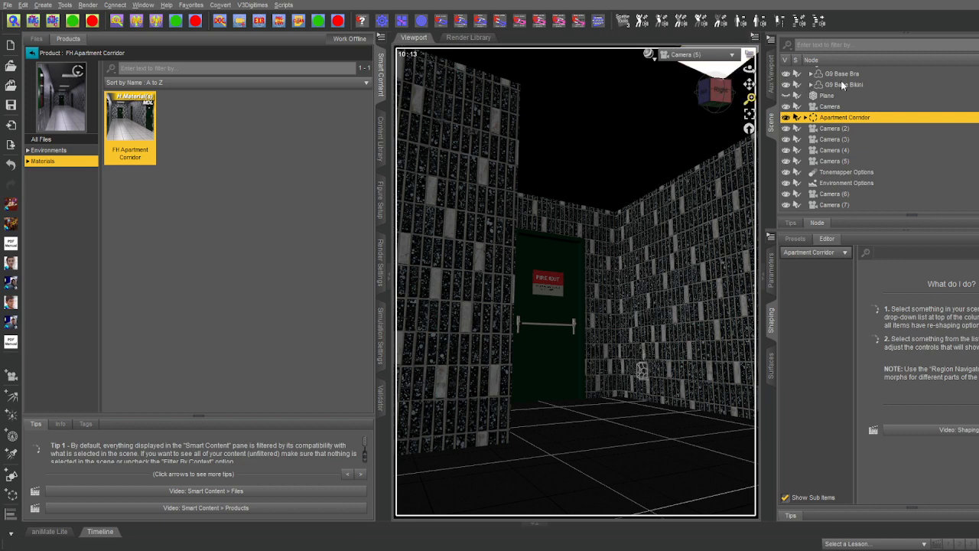
Select Genesis 9, return to Perspective View, and move the figure to the far end of the corridor.
scroll(911, 117, "up", 1)
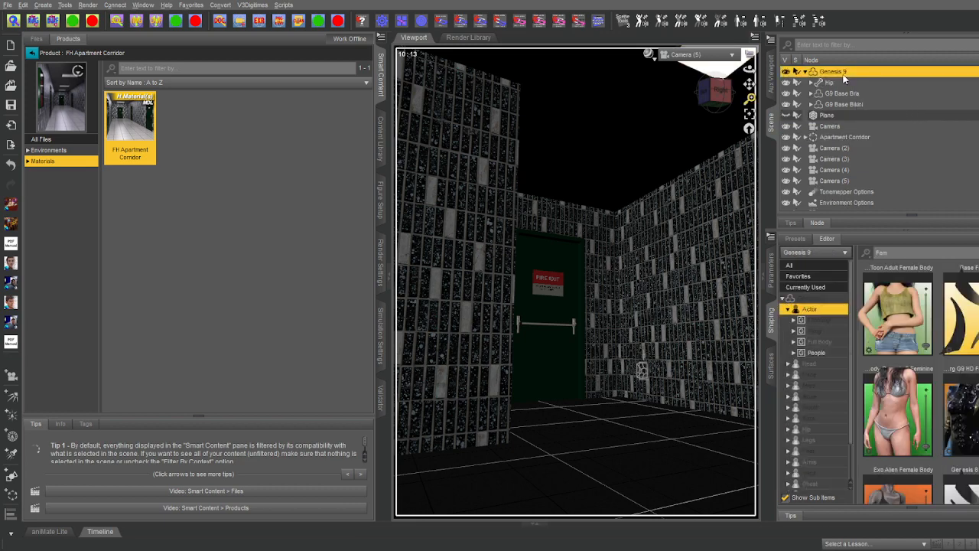
left_click(720, 60)
left_click(705, 75)
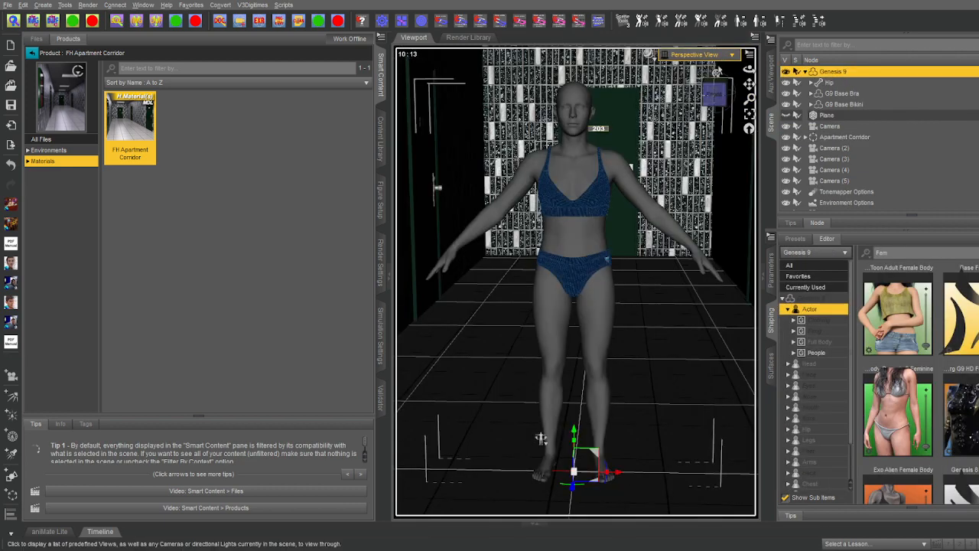
left_click_drag(724, 93, 739, 94)
middle_click_drag(524, 441, 533, 466)
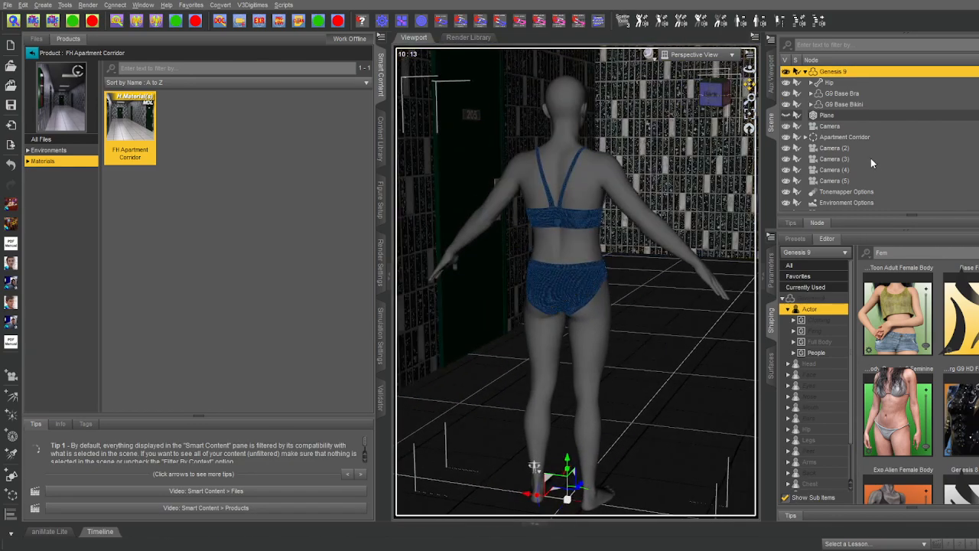
left_click_drag(581, 486, 796, 308)
left_click_drag(690, 308, 601, 277)
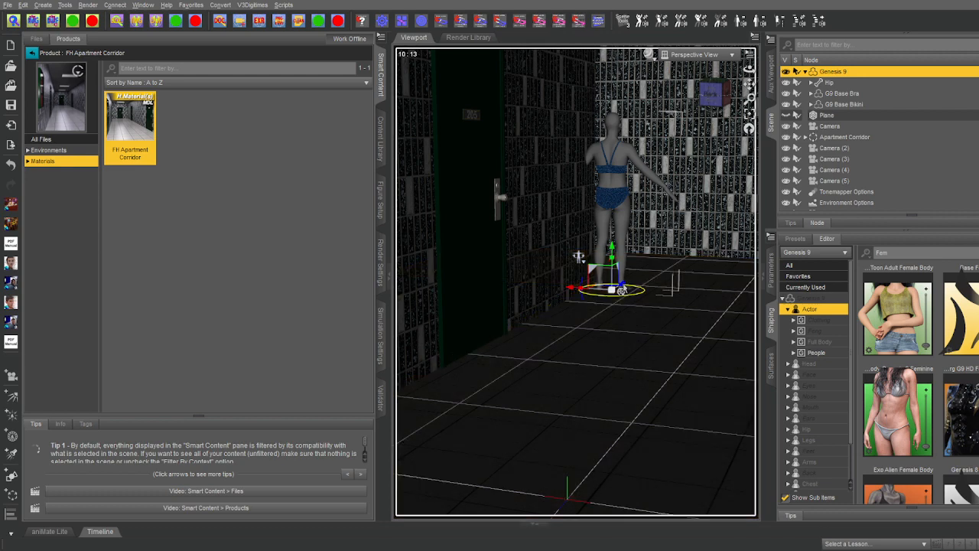
left_click_drag(622, 288, 650, 264)
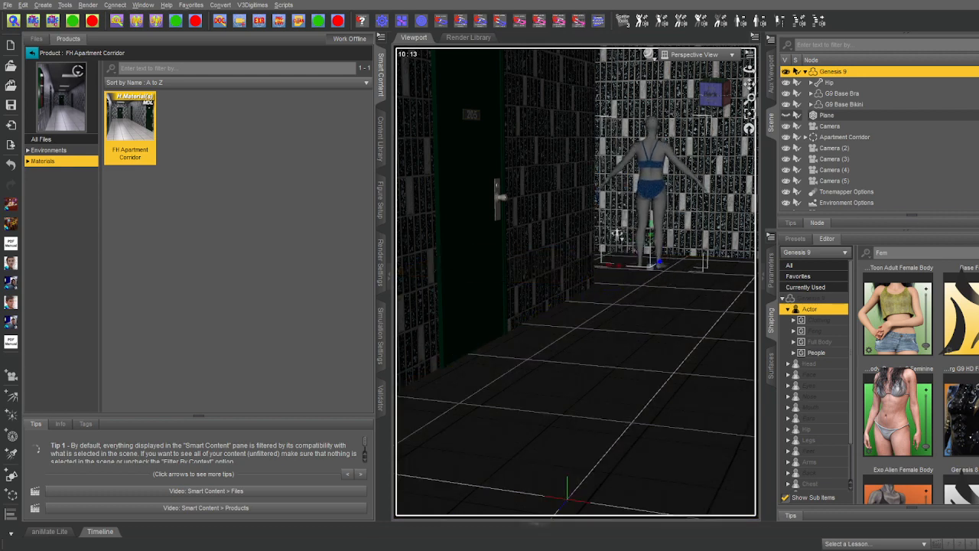
Turn Genesis 9 about the Y axis and position it facing the fire exit door with Z Translate and X Translate.
left_click(771, 269)
left_click_drag(968, 354, 943, 354)
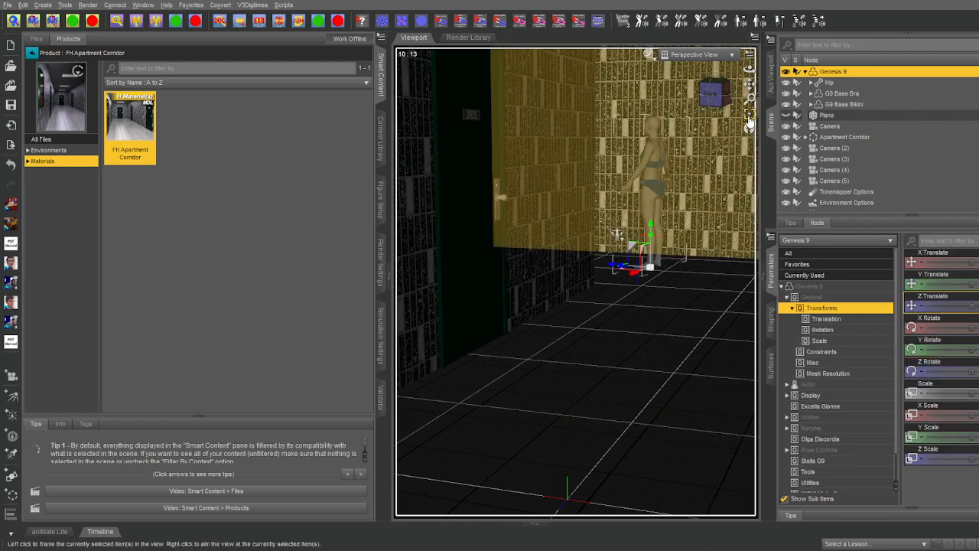
left_click(751, 127)
left_click(718, 90)
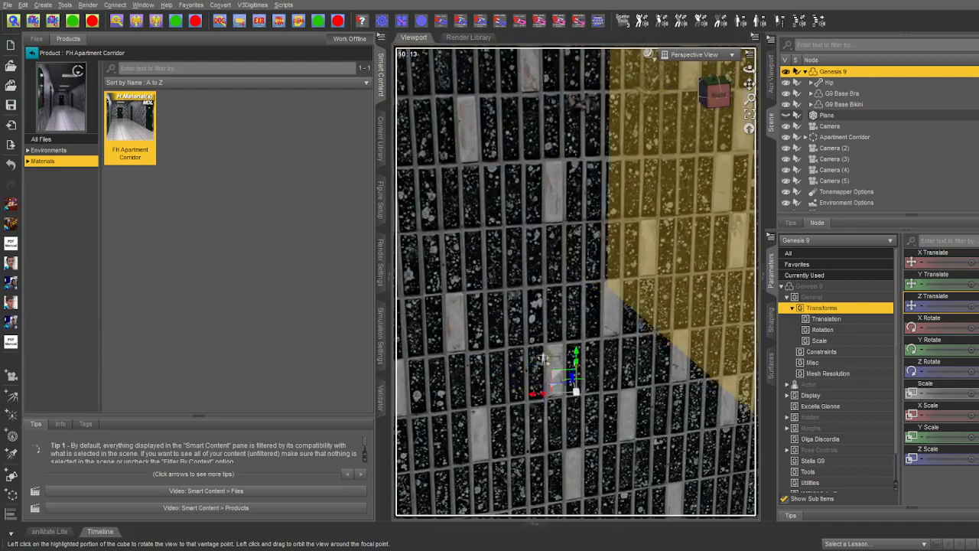
left_click_drag(542, 360, 543, 525)
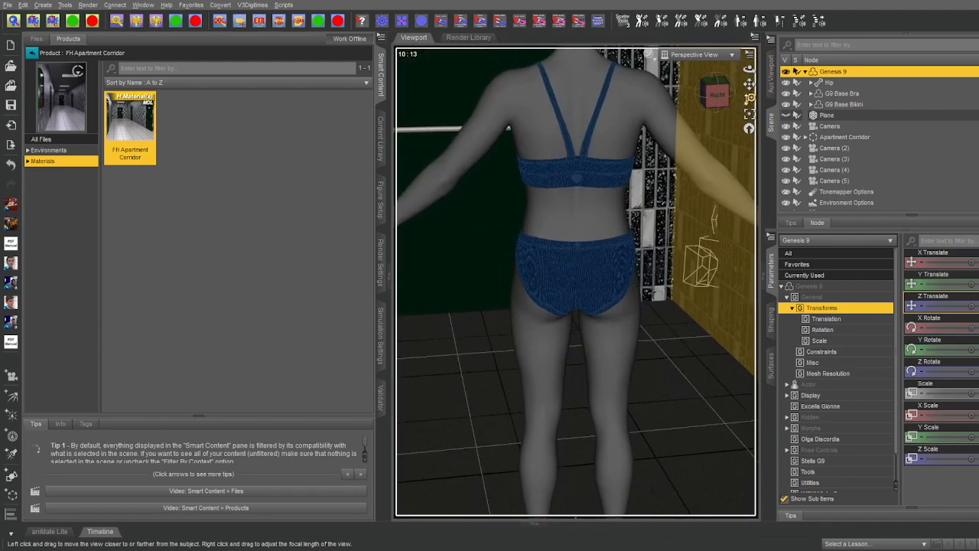
left_click_drag(717, 95, 720, 79)
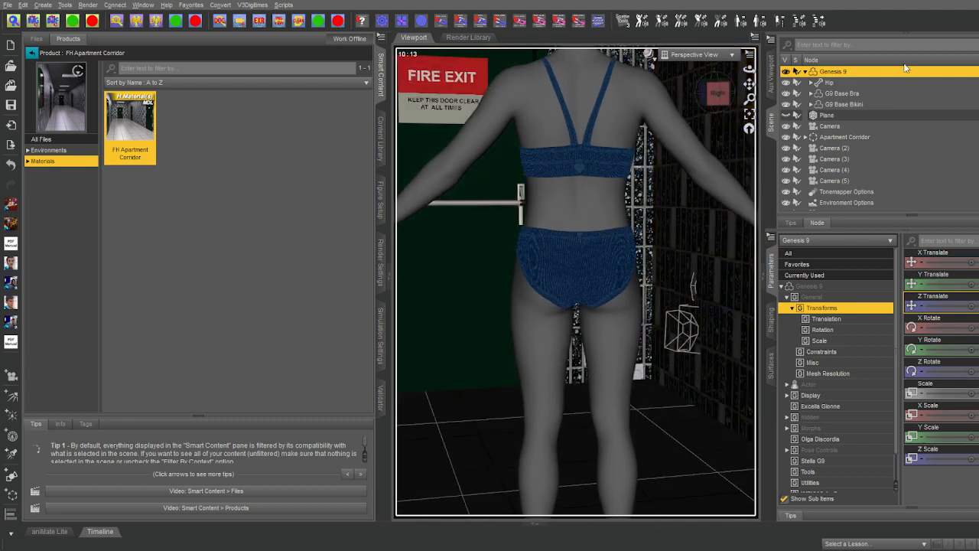
mouse_move(972, 306)
left_mouse_down()
mouse_move(951, 306)
mouse_move(975, 306)
left_mouse_up()
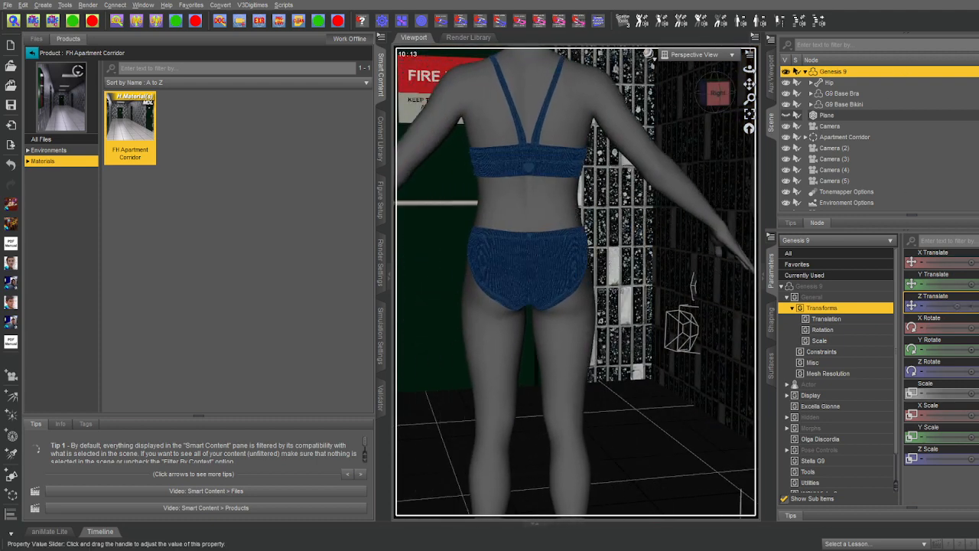
mouse_move(970, 262)
left_mouse_down()
mouse_move(949, 262)
mouse_move(969, 262)
left_mouse_up()
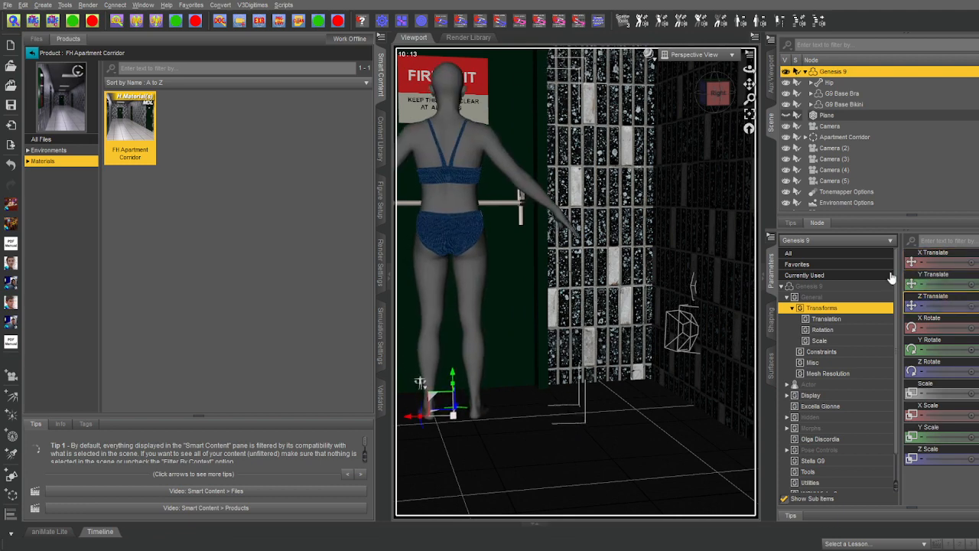
Lower the figure's right upper arm with Bend, and bend and twist the right forearm so the hand points up at the door.
left_click_drag(750, 84, 851, 121)
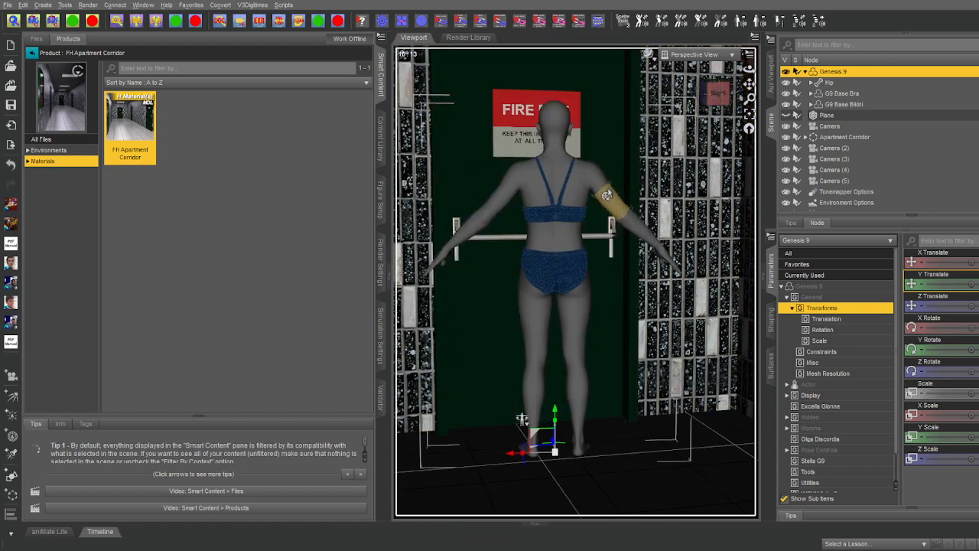
left_click(604, 210)
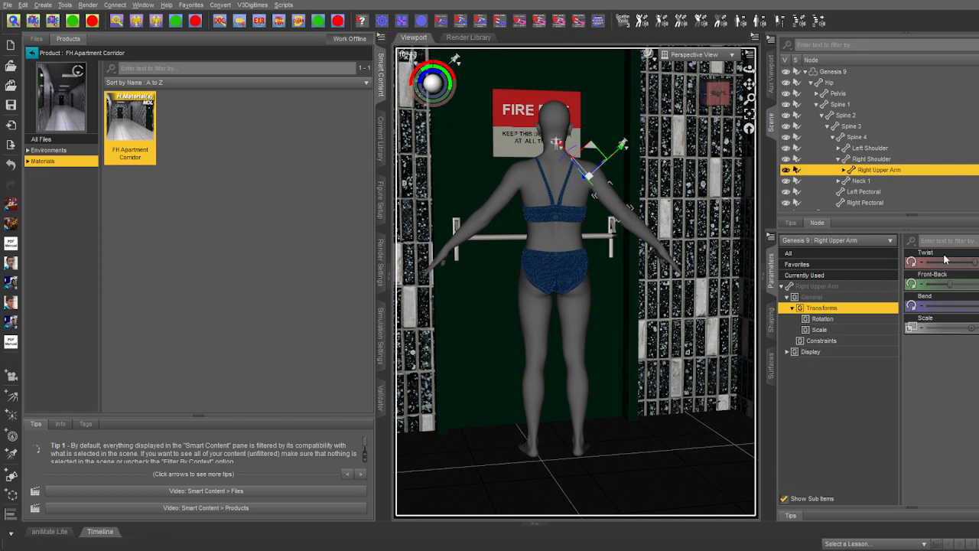
left_click_drag(591, 159, 583, 162)
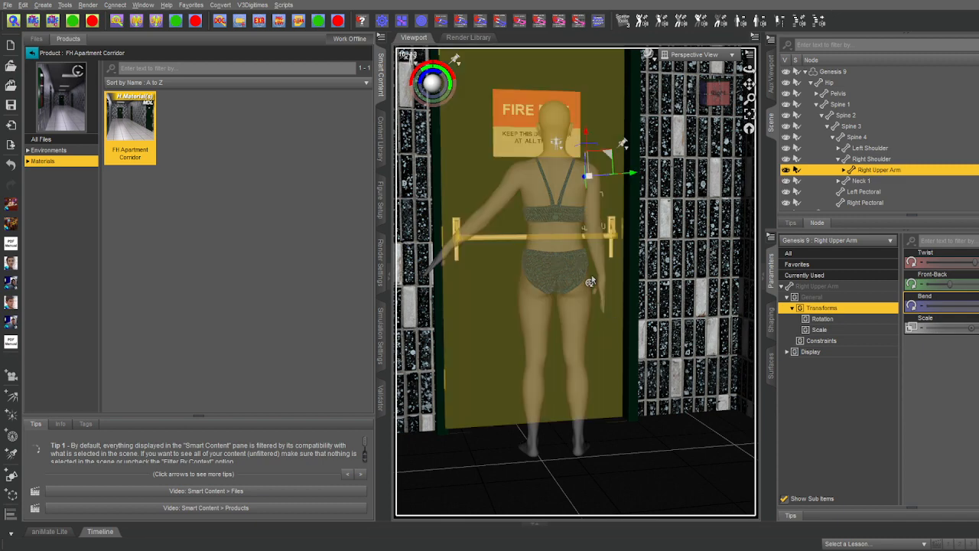
left_click(596, 262)
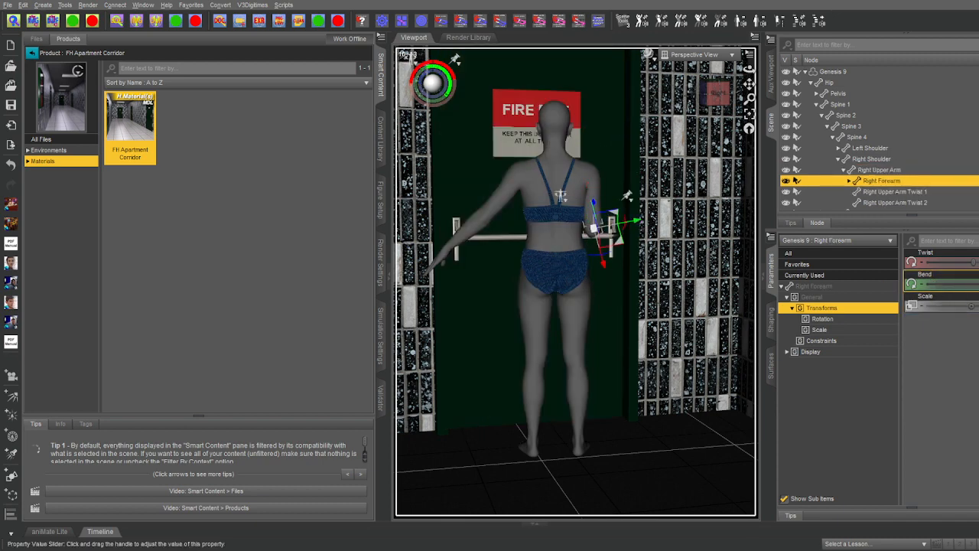
left_click_drag(718, 95, 676, 106)
left_click_drag(749, 84, 641, 127)
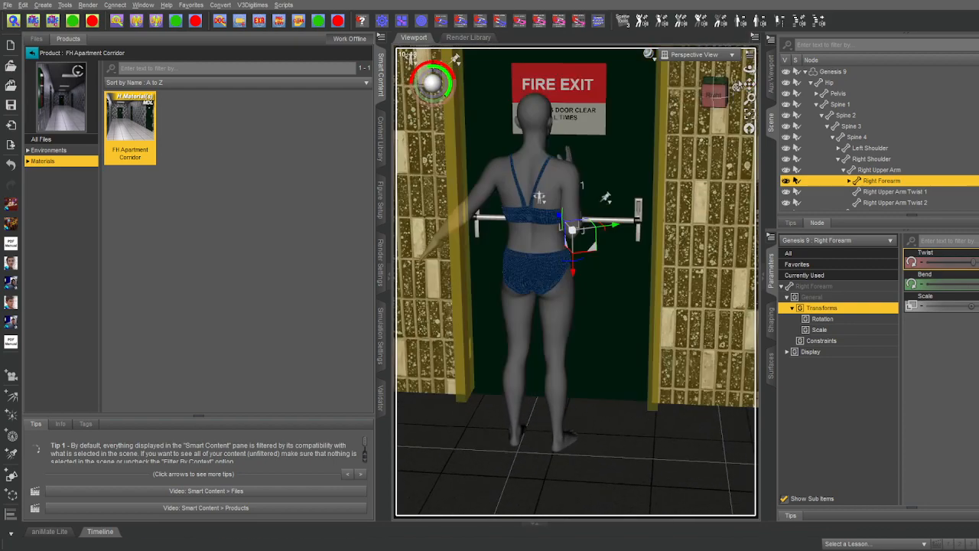
Curl the fingers of the figure's right hand with the Right Fingers Fist pose control.
left_click_drag(749, 100, 748, 31)
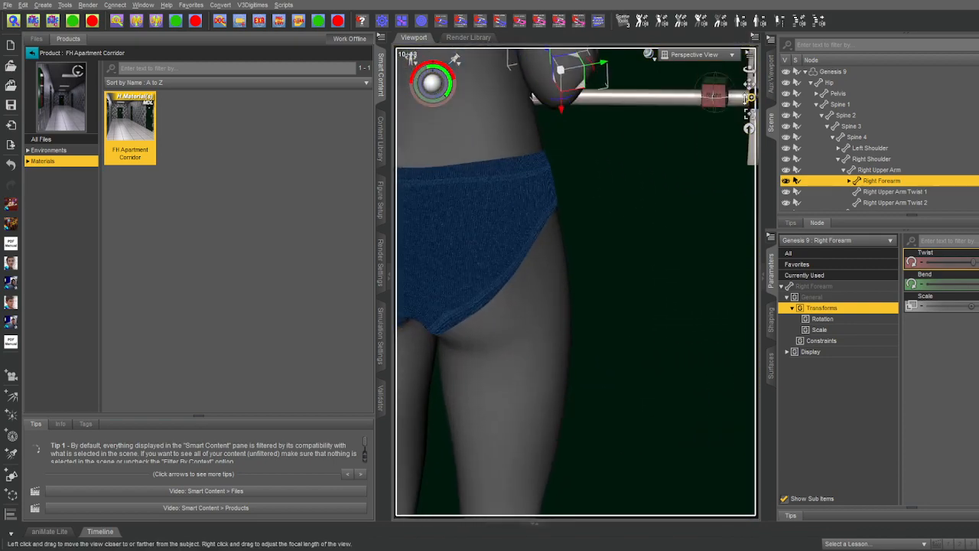
left_click_drag(749, 84, 750, 90)
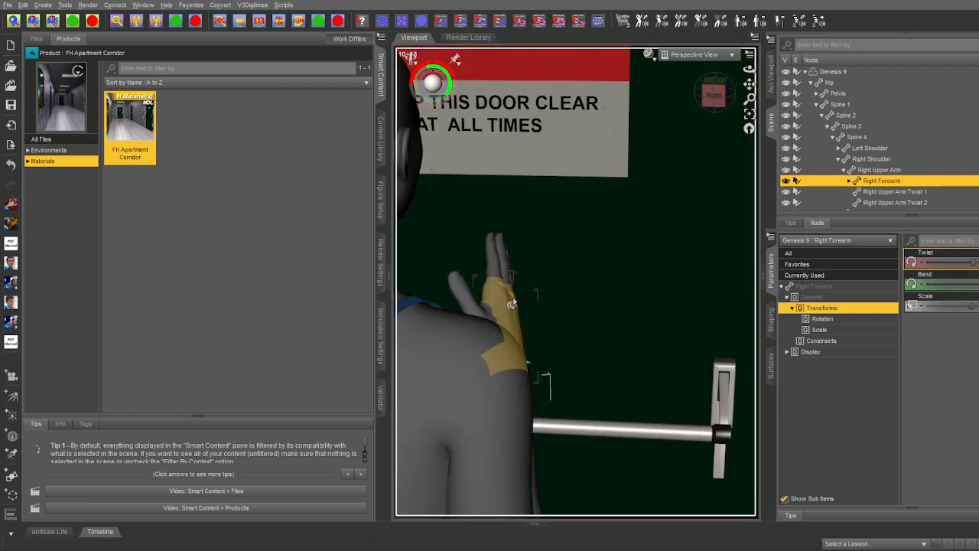
left_click(498, 309)
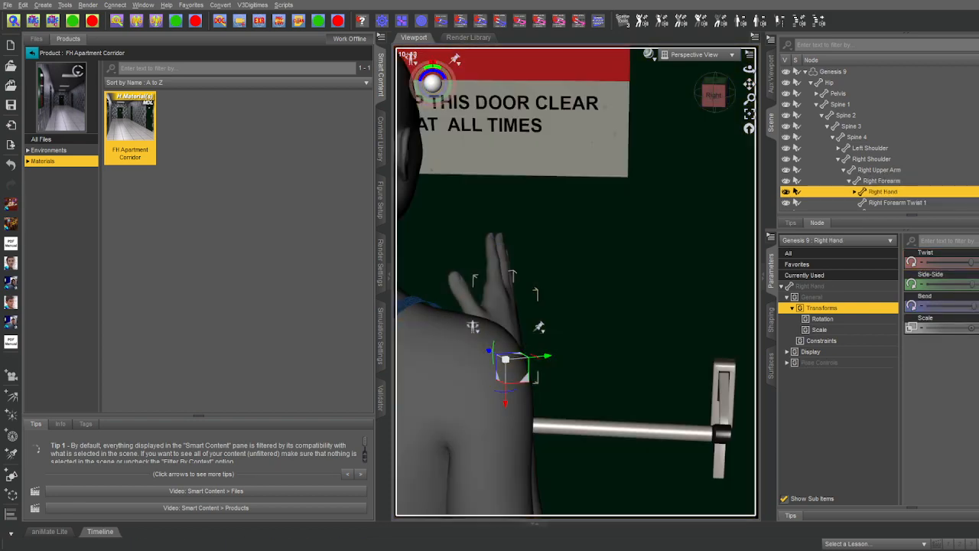
left_click(816, 366)
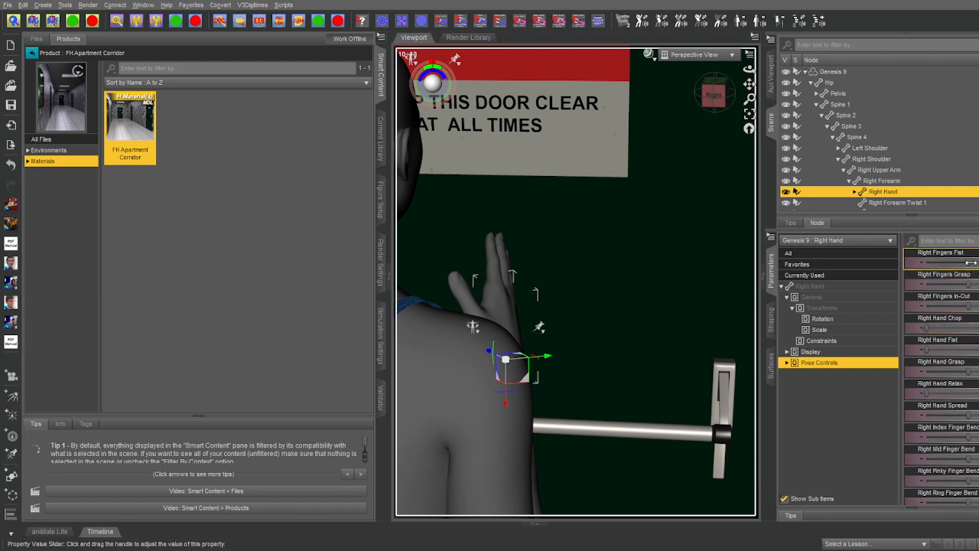
left_click_drag(971, 262, 978, 262)
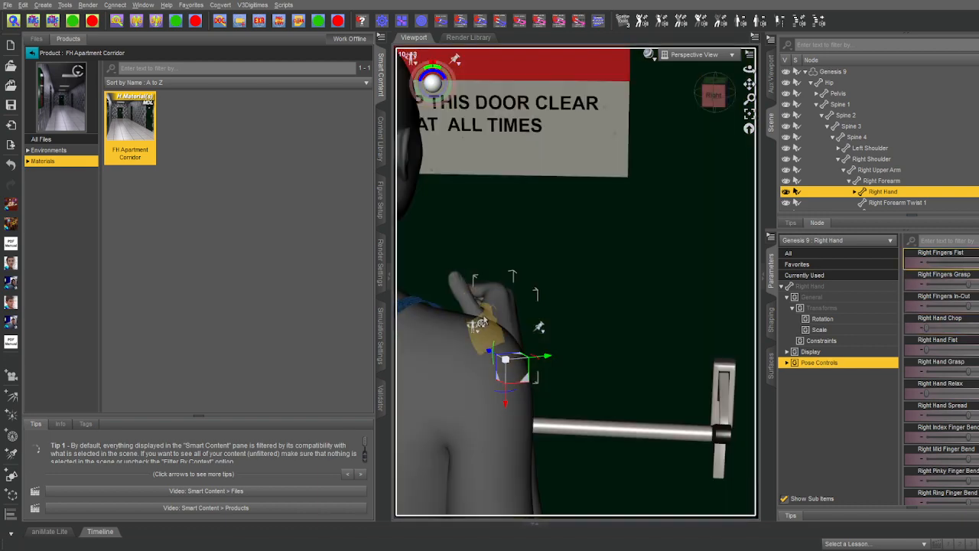
Fold the right thumb in over the curled fingers with Up-Down and Bend on Right Thumb 1 and Bend on Right Thumb 3.
left_click(477, 324)
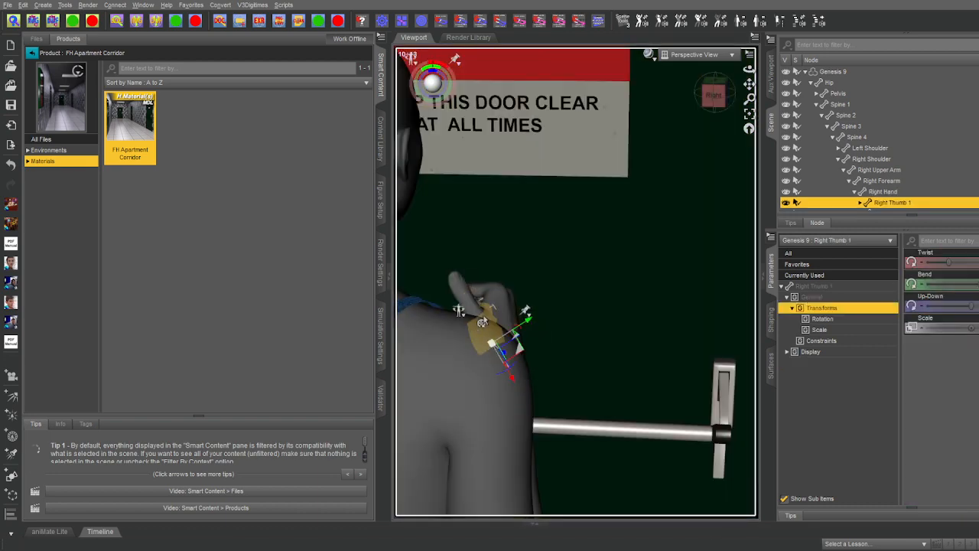
left_click_drag(955, 304, 966, 286)
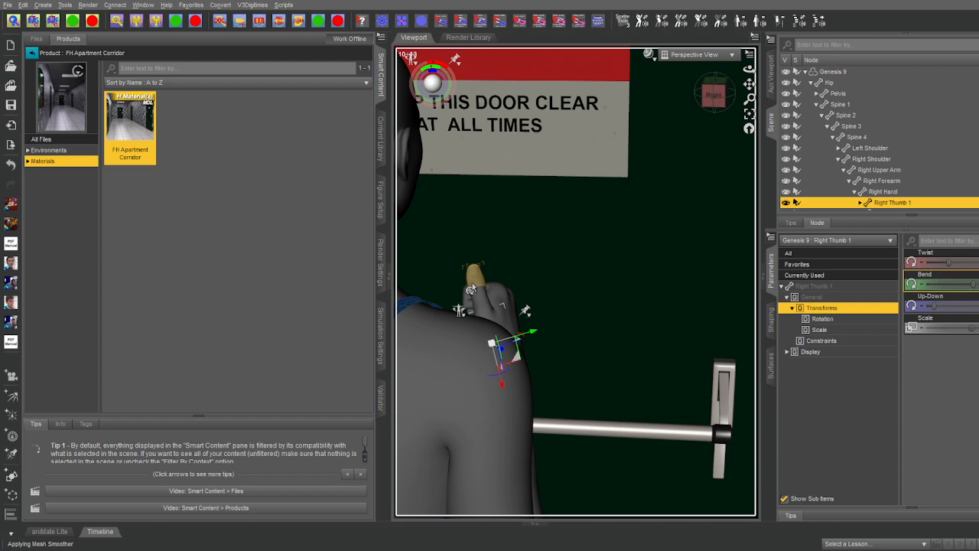
left_click(472, 282)
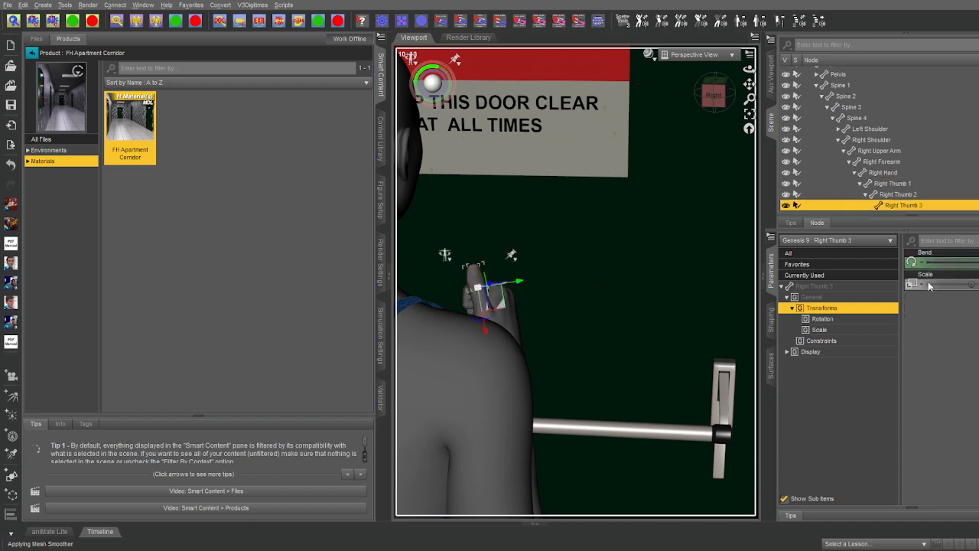
left_click_drag(978, 262, 956, 263)
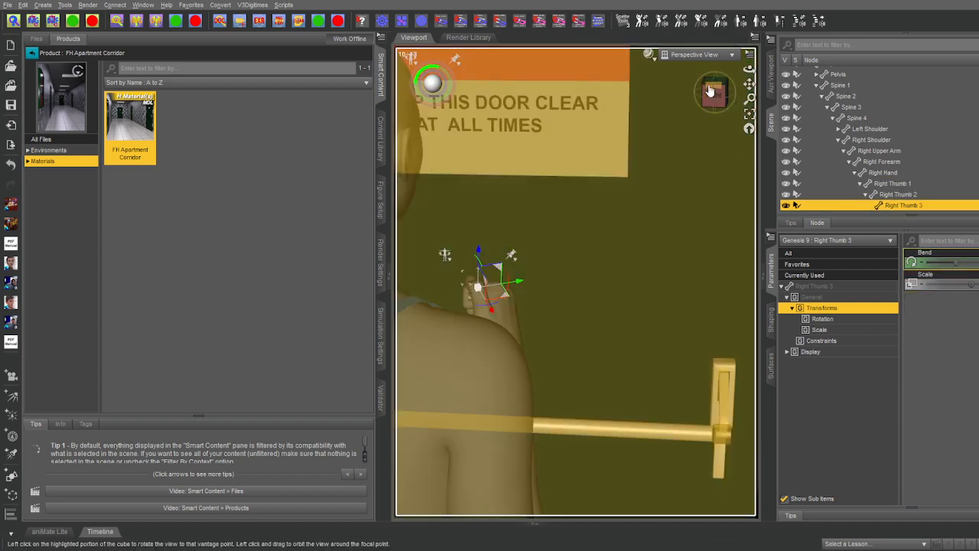
Twist the figure's right forearm, and raise the right hand towards the fire exit sign so the arm bends upward at the elbow.
left_click(710, 91)
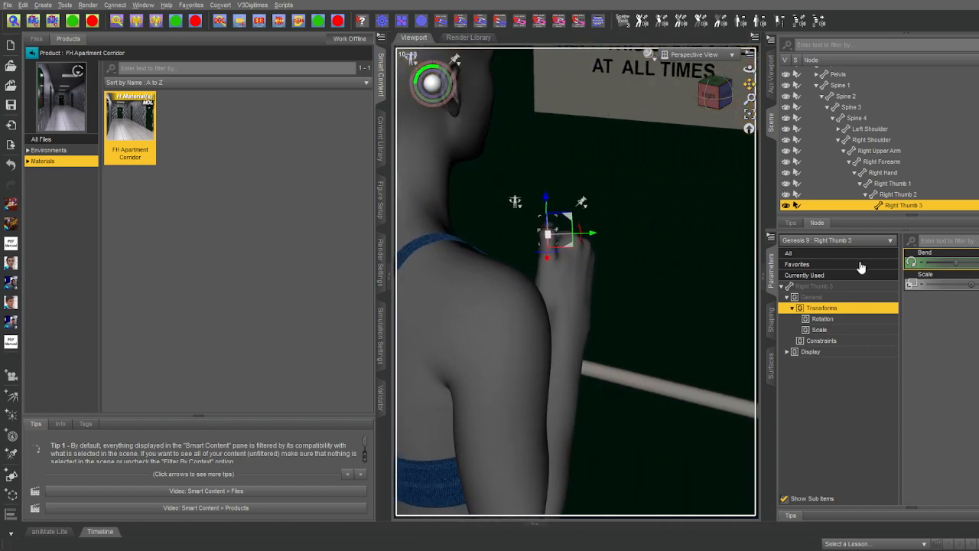
left_click(557, 415)
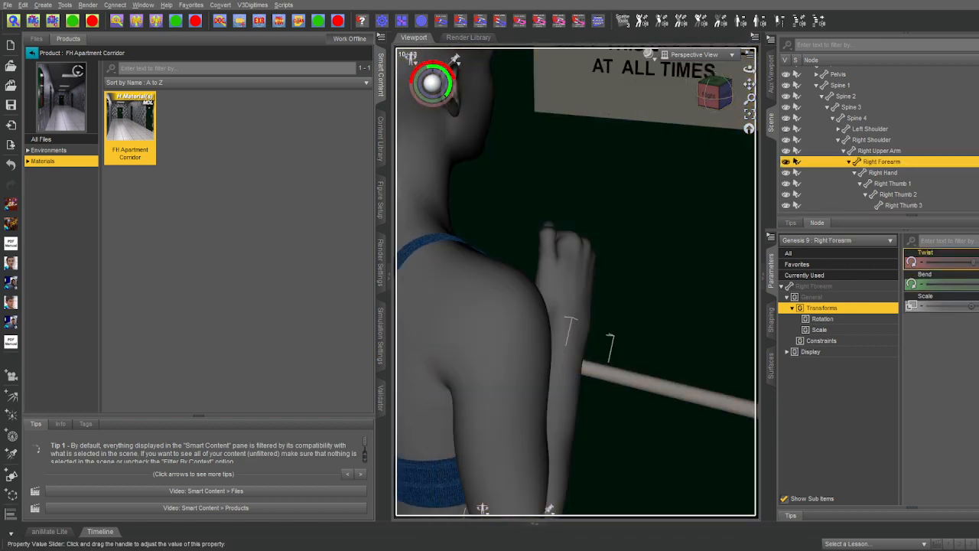
mouse_move(974, 263)
left_mouse_down()
mouse_move(948, 262)
mouse_move(978, 262)
left_mouse_up()
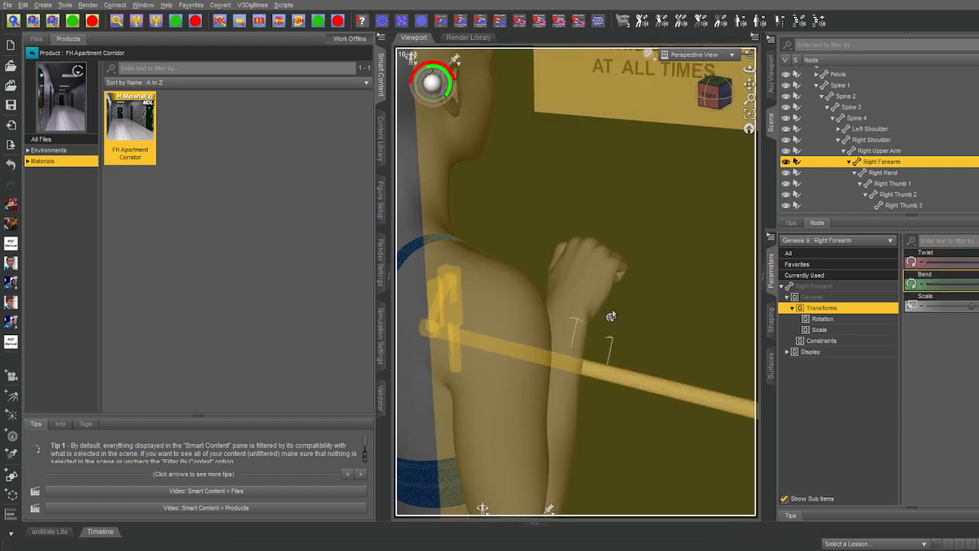
left_click(578, 296)
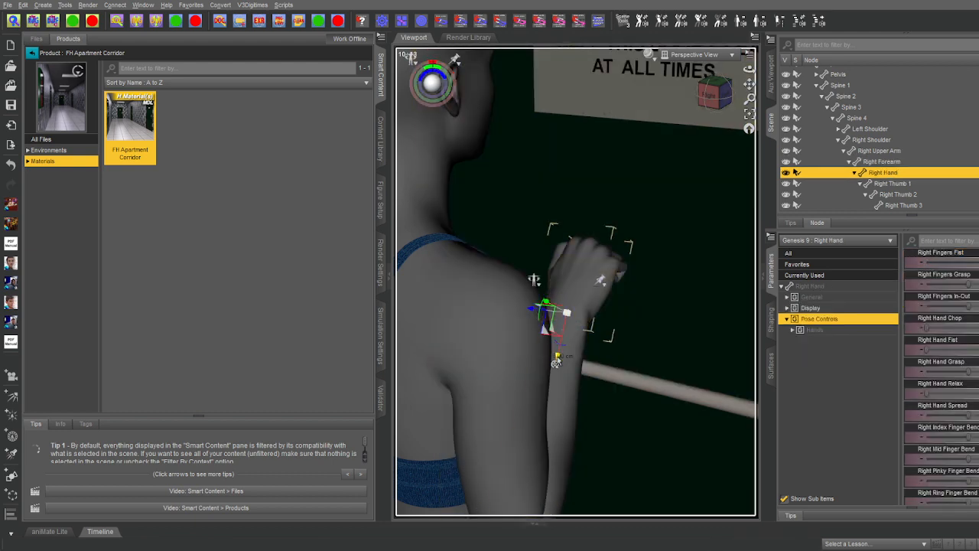
left_click_drag(556, 362, 626, 184)
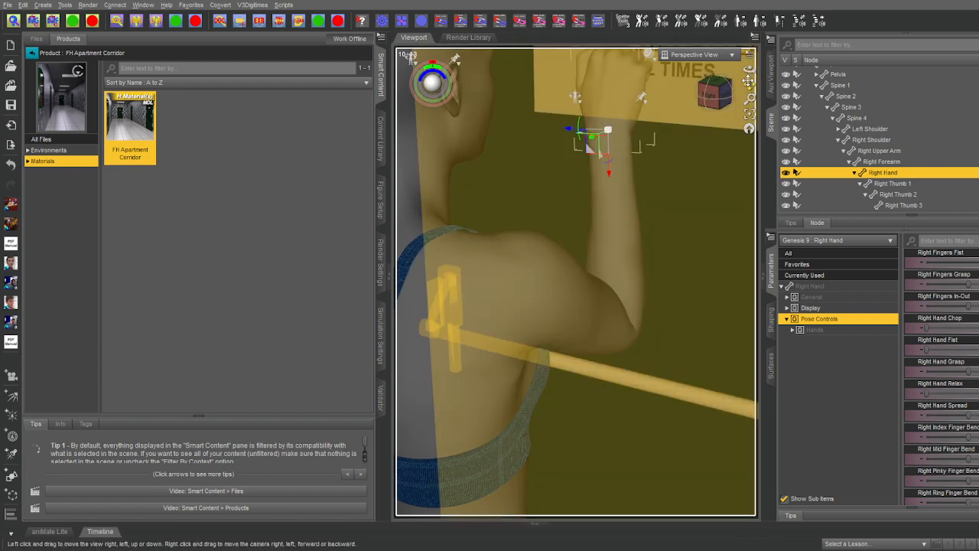
Lower the figure's left upper arm to the side of the body with Bend, and curl the left hand with Left Hand Grasp.
left_click_drag(749, 100, 749, 141)
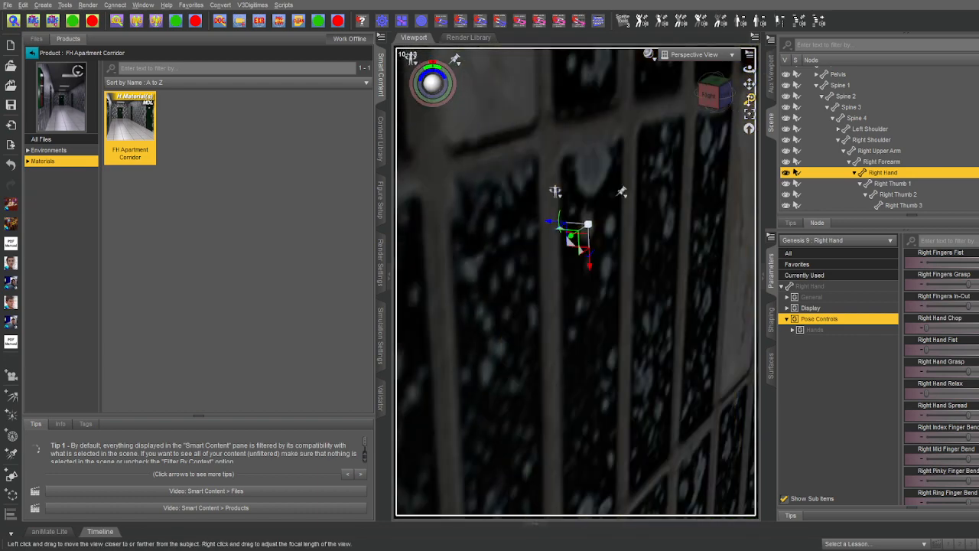
left_click_drag(715, 93, 816, 77)
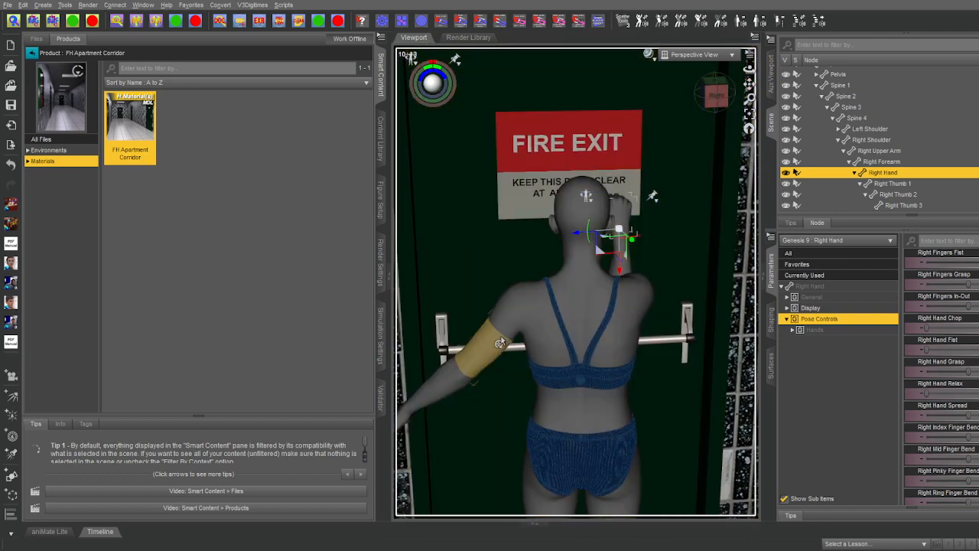
left_click(943, 309)
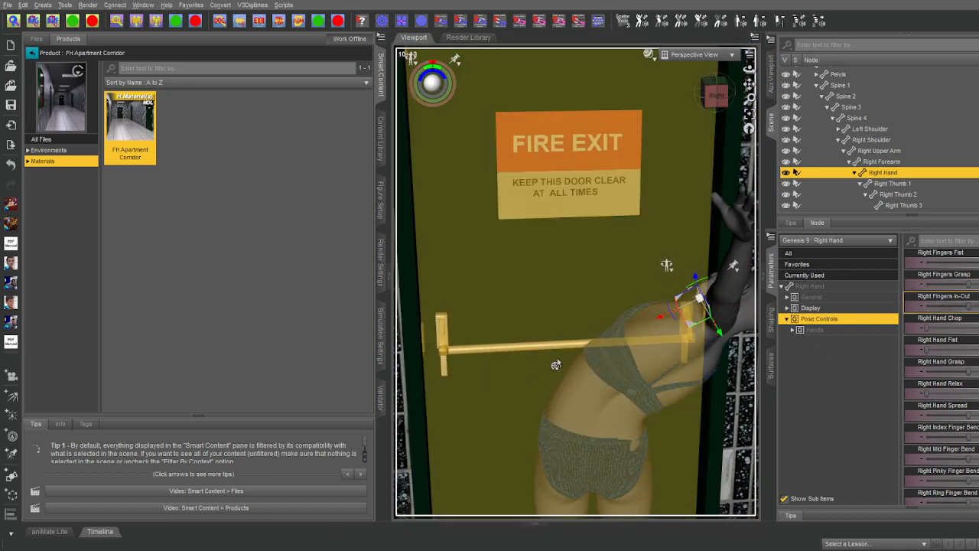
key("ctrl+z")
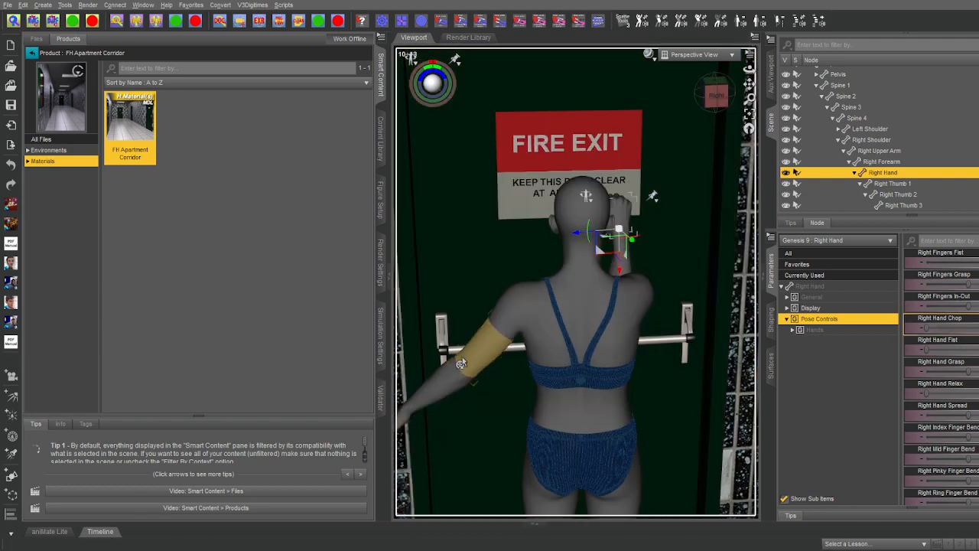
left_click(462, 356)
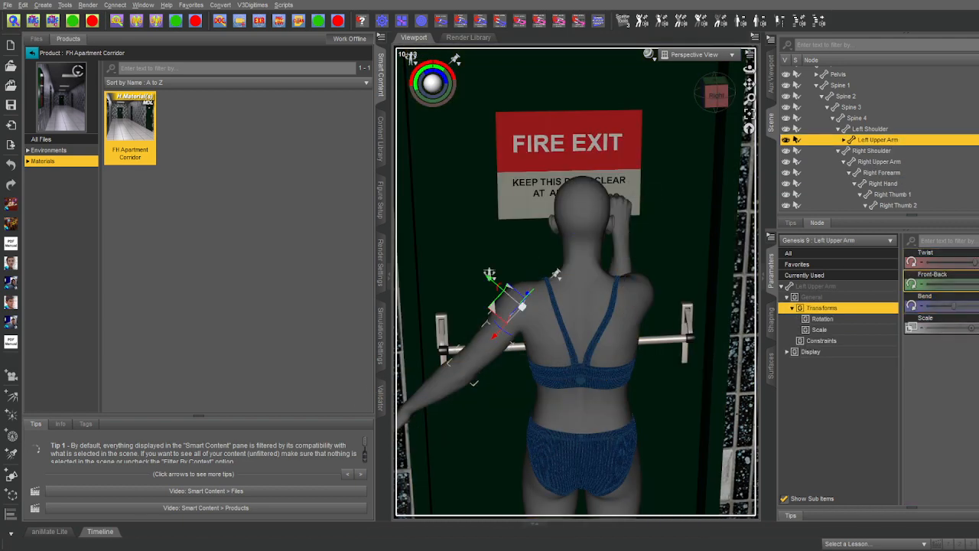
left_click_drag(953, 306, 926, 303)
left_click(492, 468)
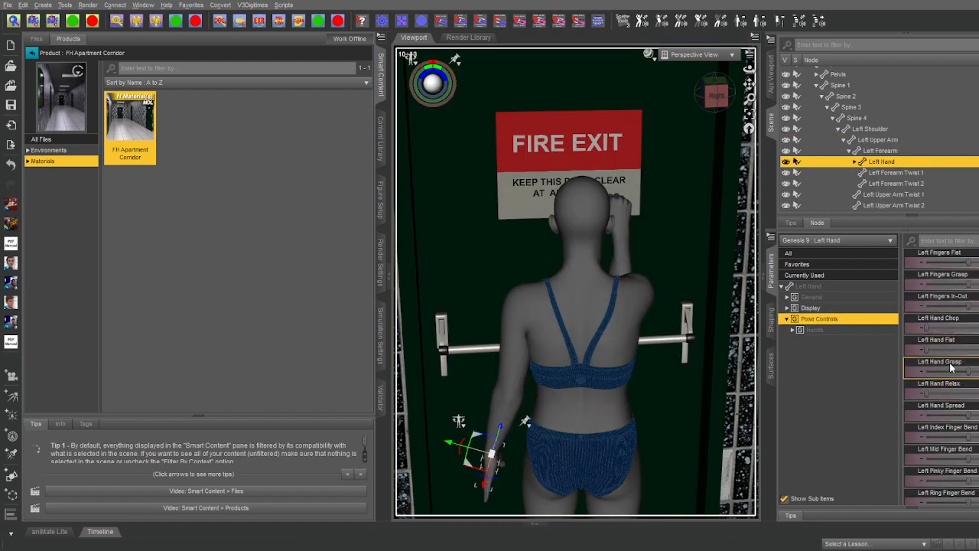
left_click_drag(969, 373, 978, 370)
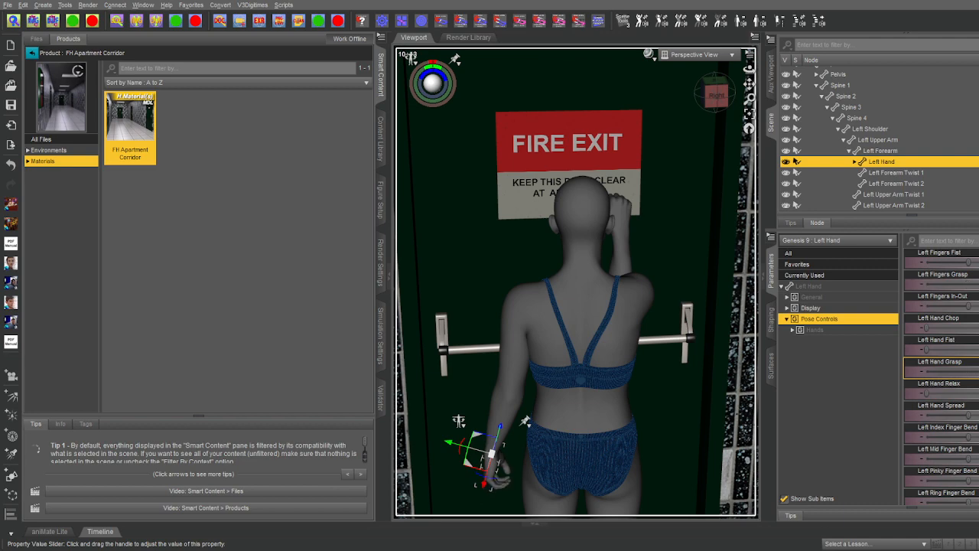
Select the figure's right hand and examine the knocking pose at the door from behind and at an angle.
left_click(621, 206)
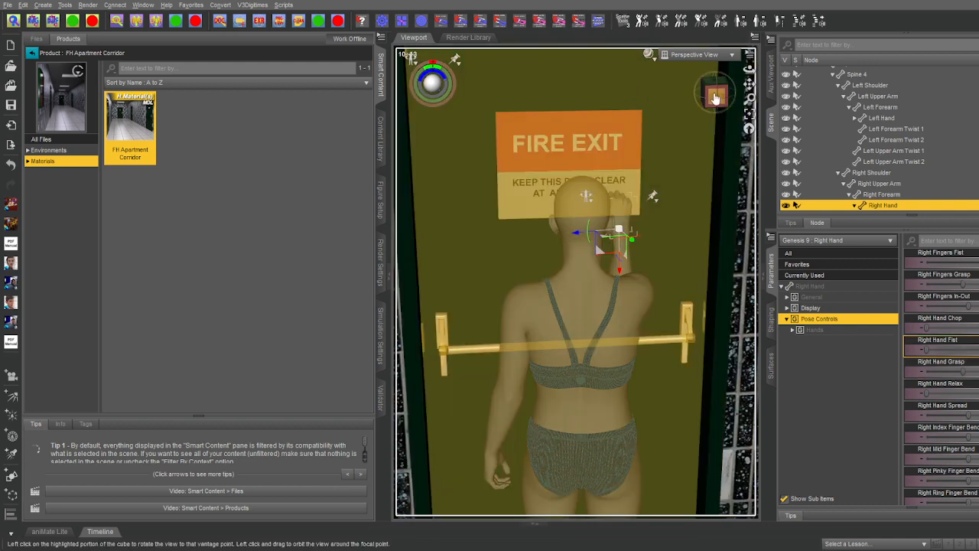
left_click(715, 97)
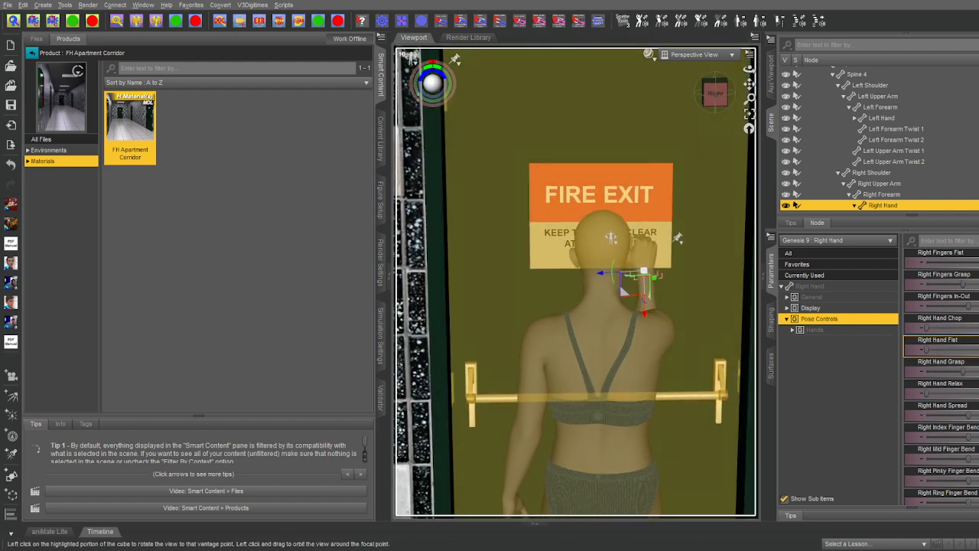
left_click_drag(749, 84, 677, 94)
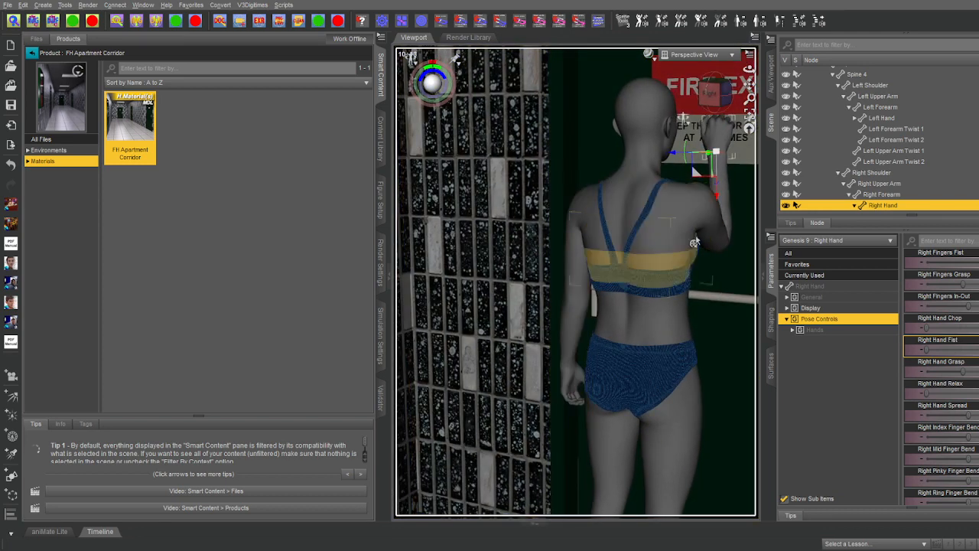
Bend the figure's right hand at the wrist against the door and adjust the right forearm's rotation to refine the knocking pose.
left_click(704, 229)
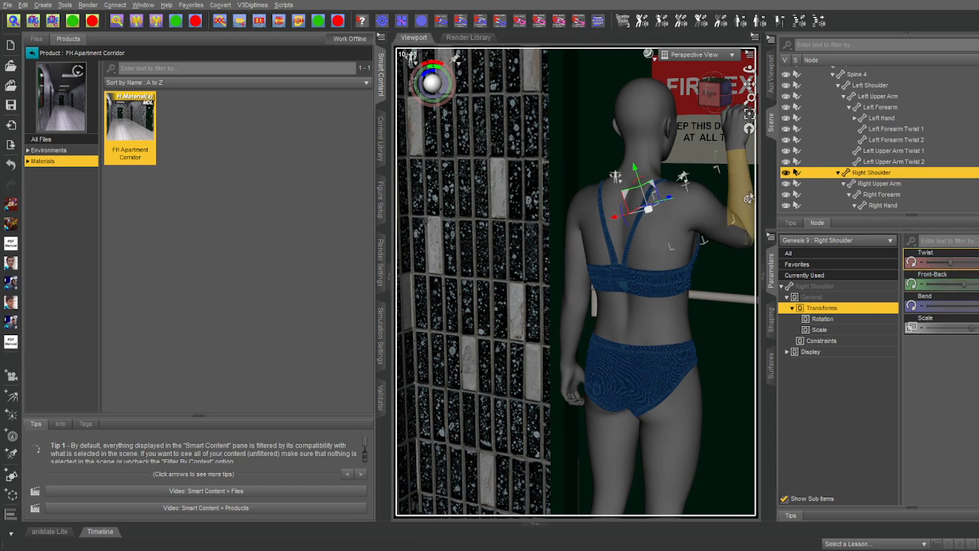
left_click(749, 196)
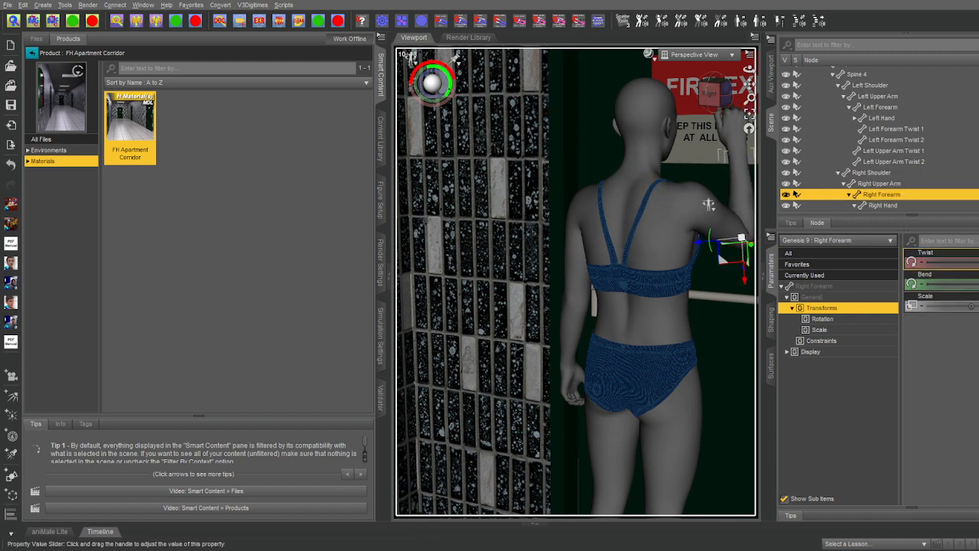
left_click(725, 98)
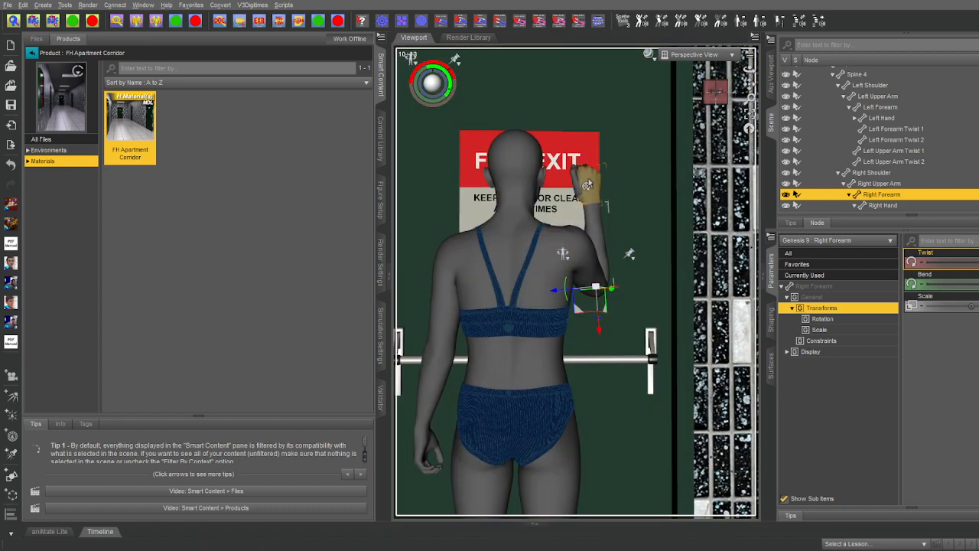
left_click(586, 184)
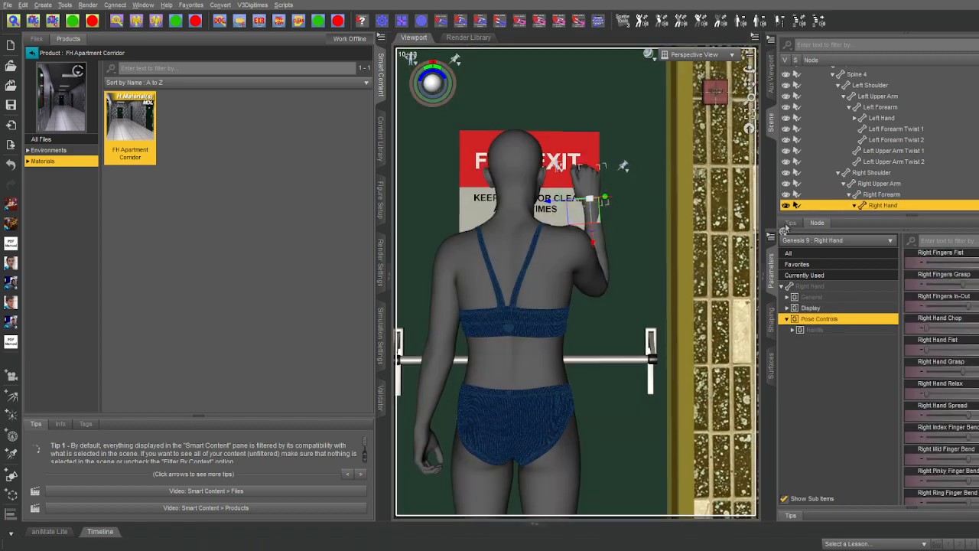
left_click(810, 297)
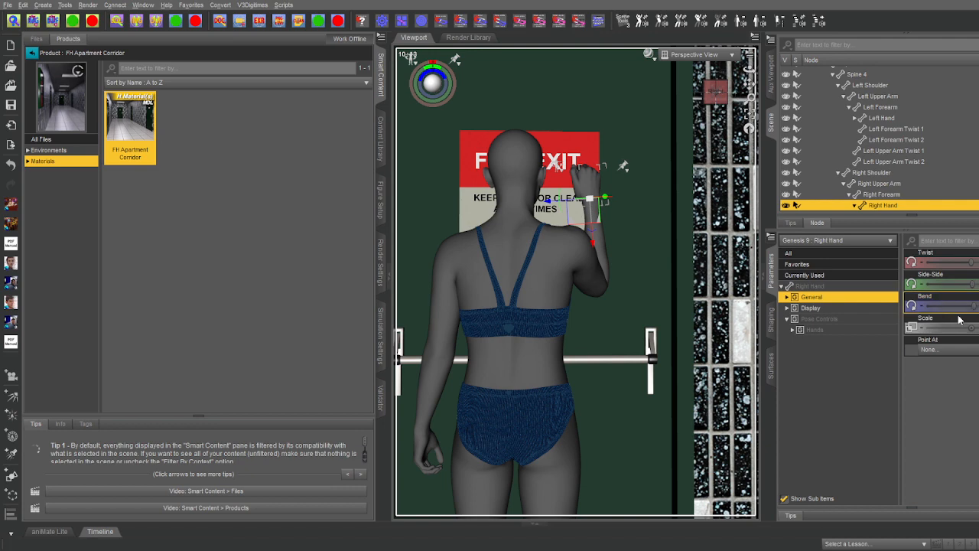
left_click_drag(977, 306, 978, 306)
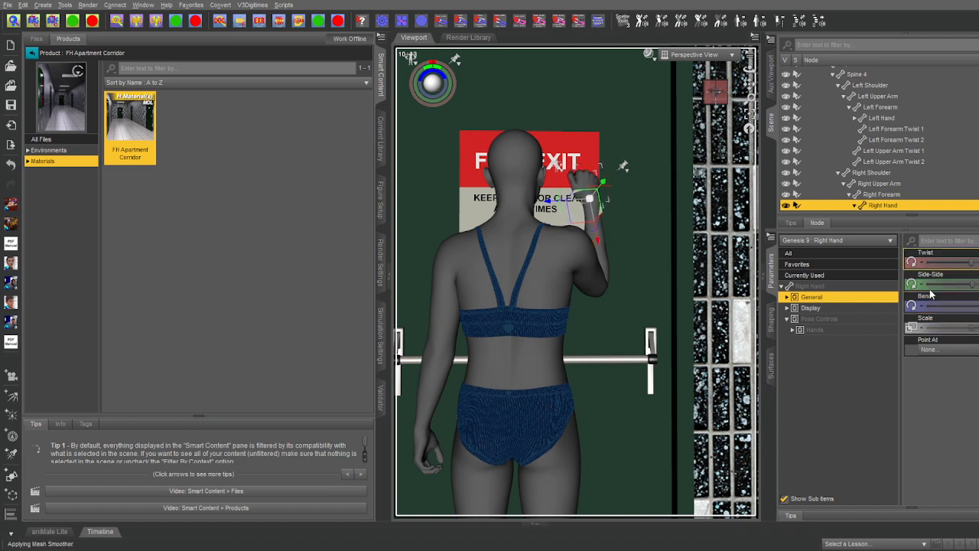
left_click(883, 195)
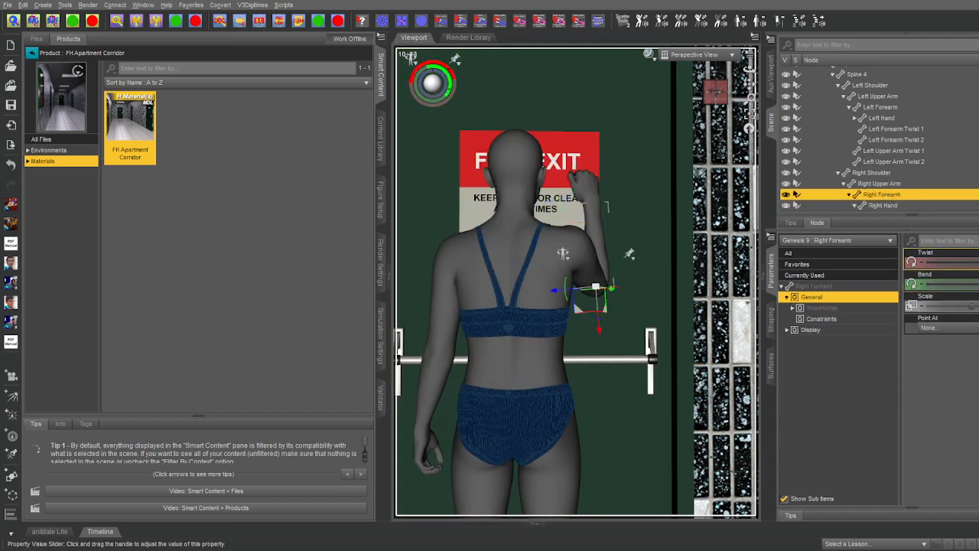
left_click_drag(977, 263, 978, 263)
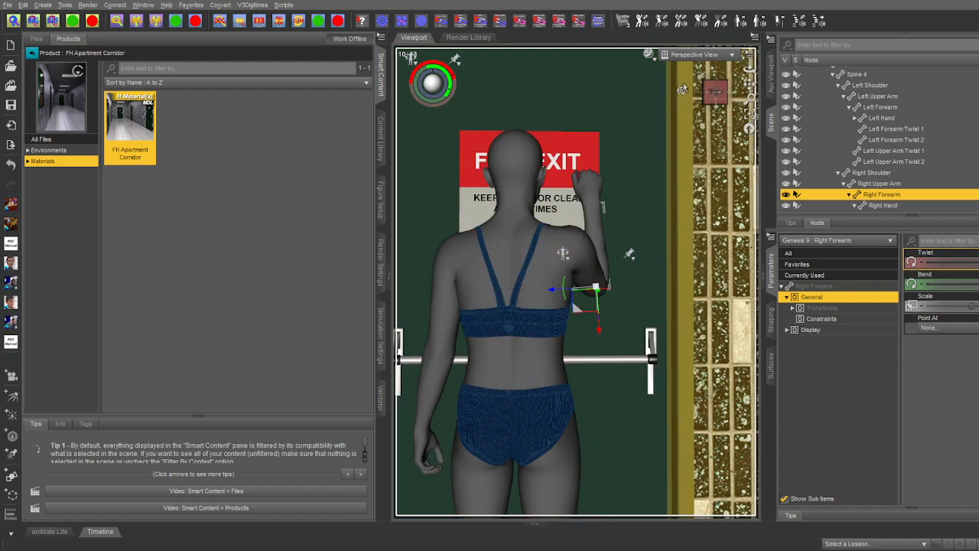
Rotate the figure's left forearm and adjust the left shoulder's Front-Back rotation.
left_click_drag(722, 101, 658, 88)
left_click(507, 361)
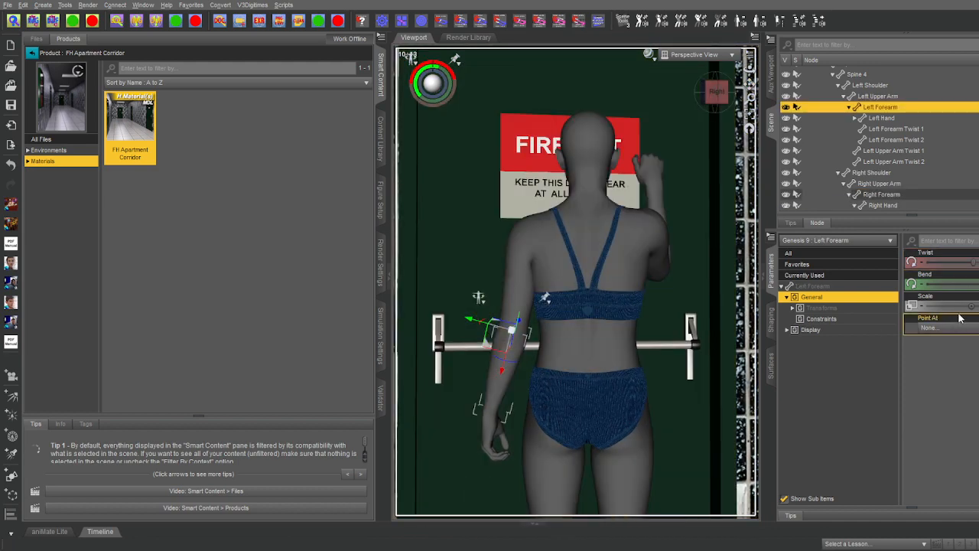
left_click_drag(970, 275, 972, 273)
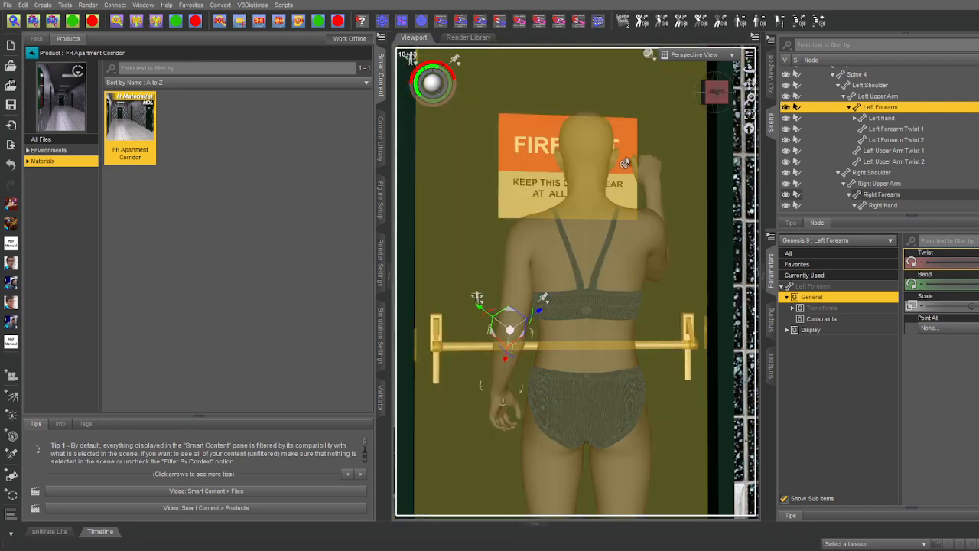
left_click(511, 241)
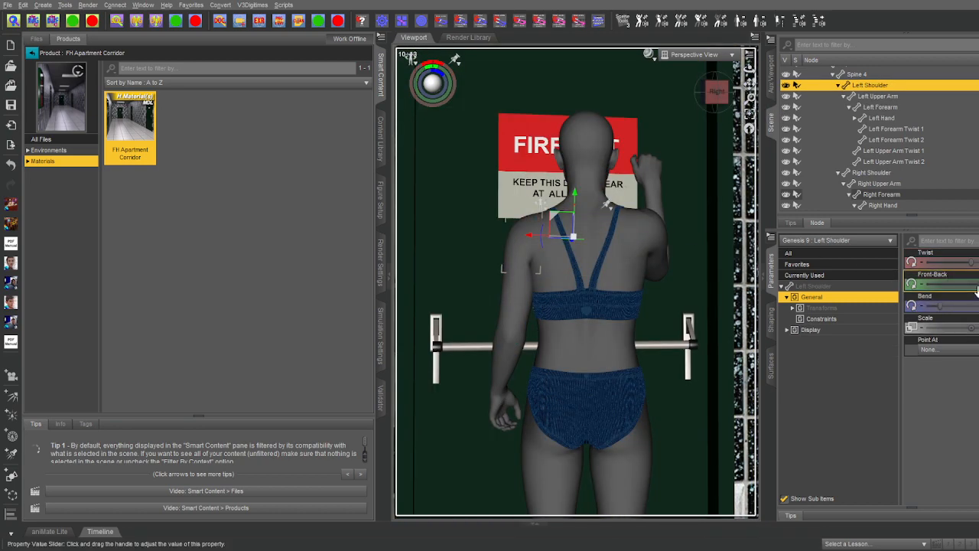
left_click_drag(965, 284, 965, 284)
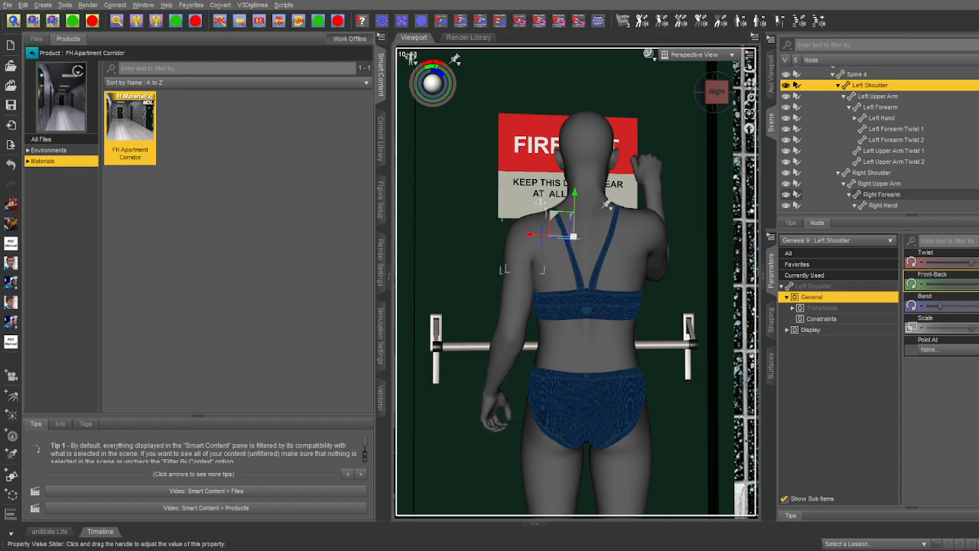
Bend the left upper arm away from the body and adjust its twist.
left_click(524, 287)
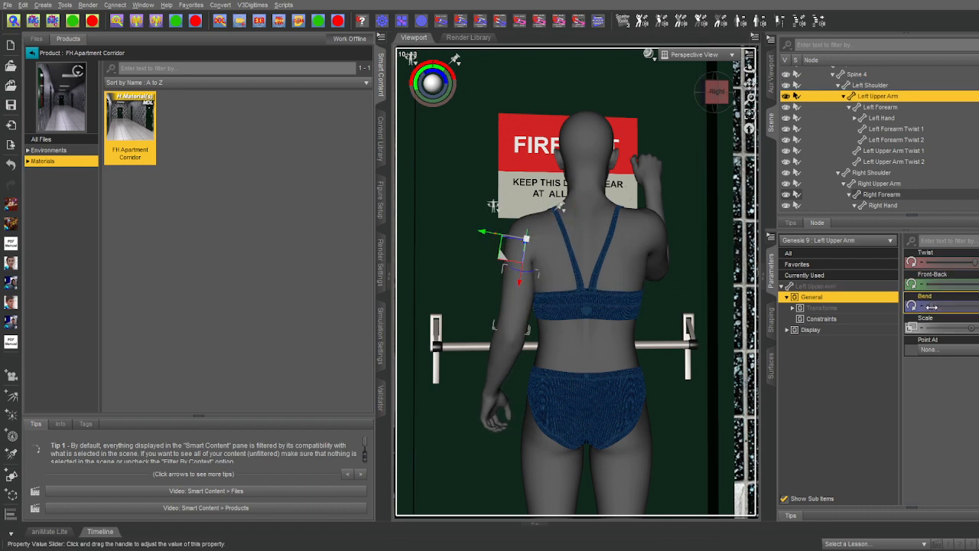
left_click_drag(931, 307, 941, 307)
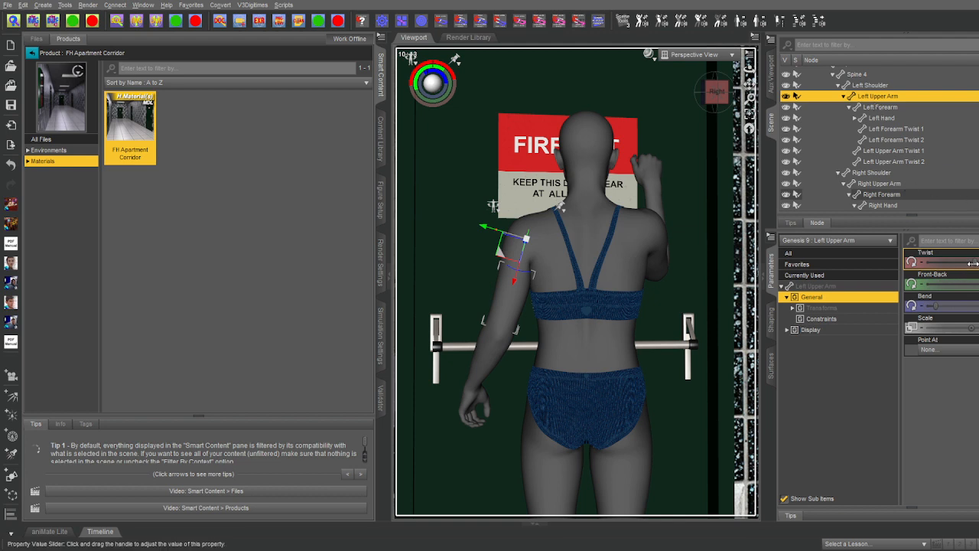
left_click_drag(963, 283, 965, 262)
Adjust the Bend of the figure's Neck 1 bone to reposition the head in front of the fire exit sign.
left_click_drag(715, 92, 748, 172)
mouse_move(749, 96)
left_mouse_down()
mouse_move(749, 112)
mouse_move(748, 101)
left_mouse_up()
scroll(561, 340, "up", 3)
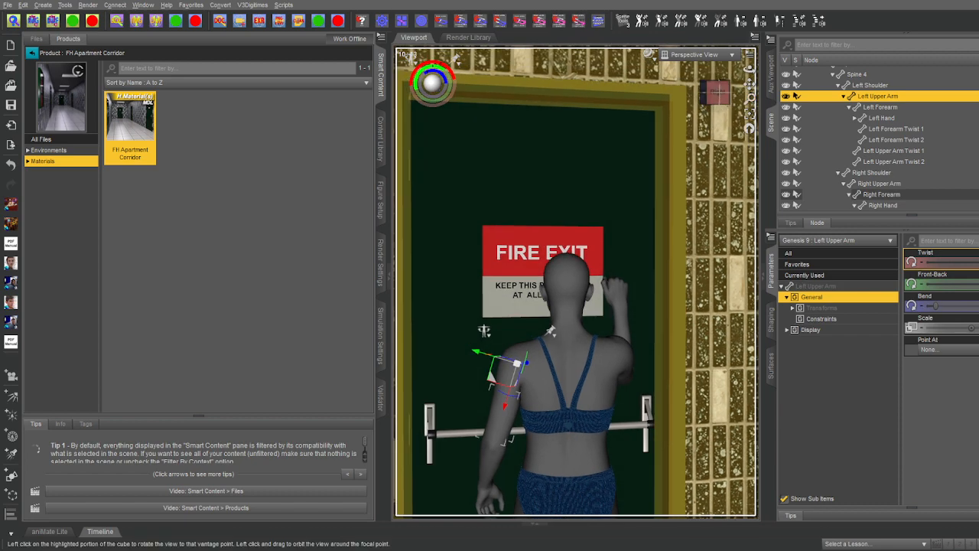
left_click(563, 332)
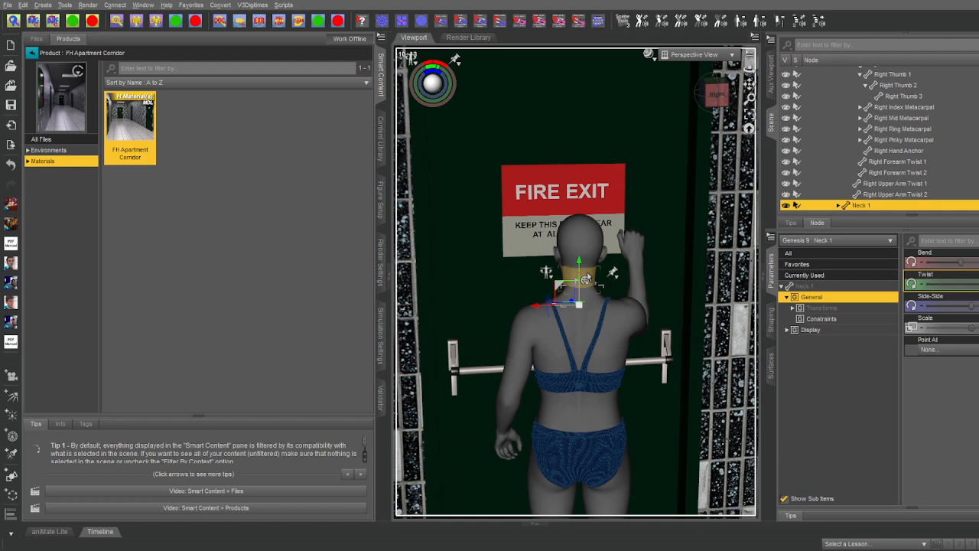
left_click(588, 283)
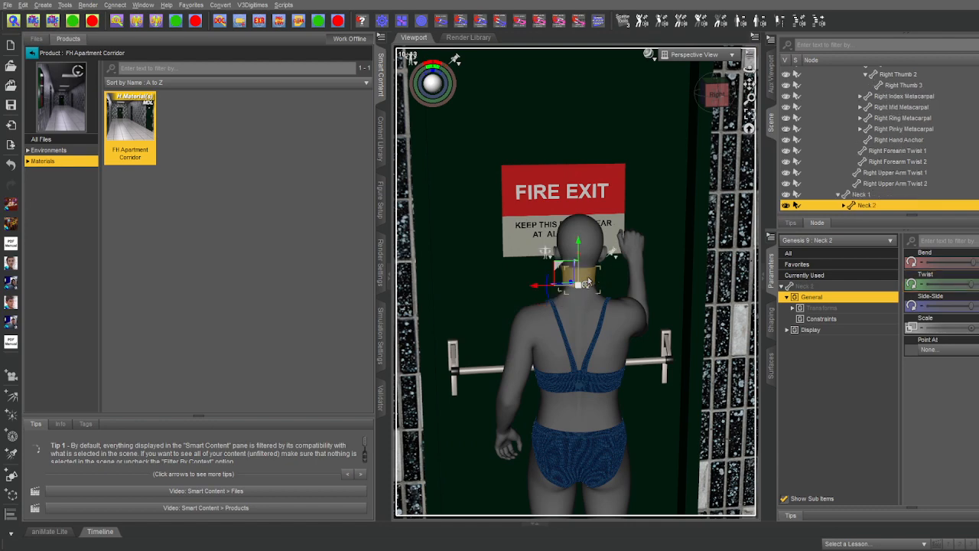
left_click(876, 196)
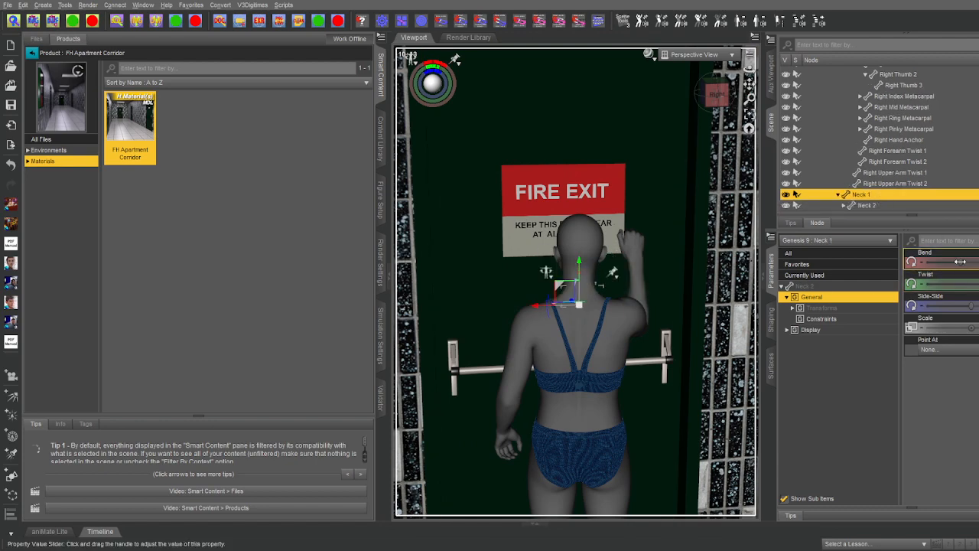
left_click_drag(960, 261, 949, 264)
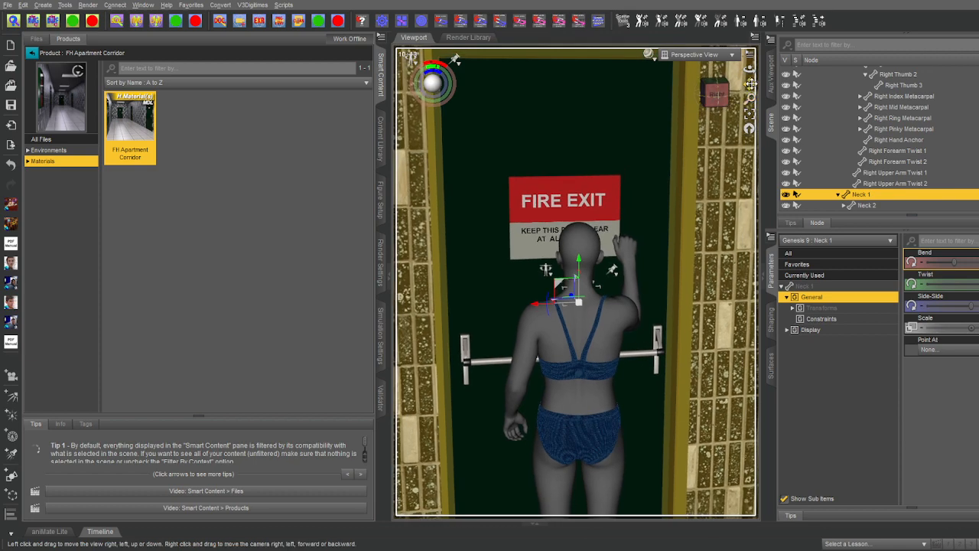
Look through the DAZ Studio Formats folders in the content library, including the Disciple3D2022 folder.
left_click_drag(750, 84, 744, 27)
left_click(380, 138)
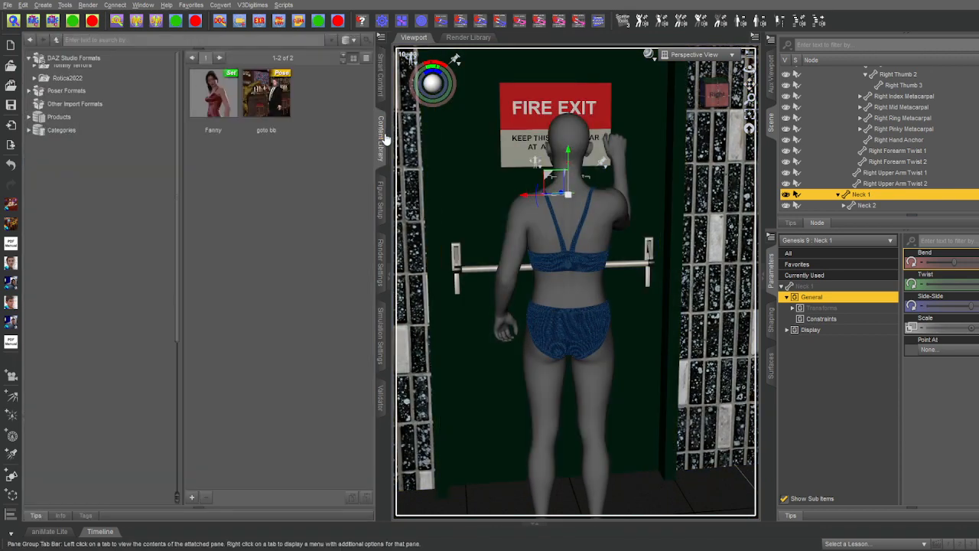
scroll(135, 262, "down", 3)
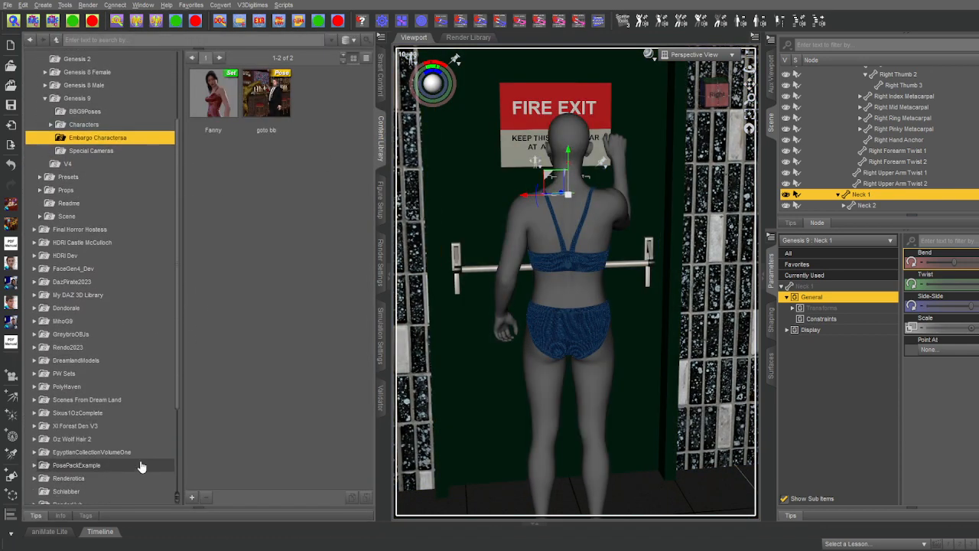
scroll(115, 467, "down", 3)
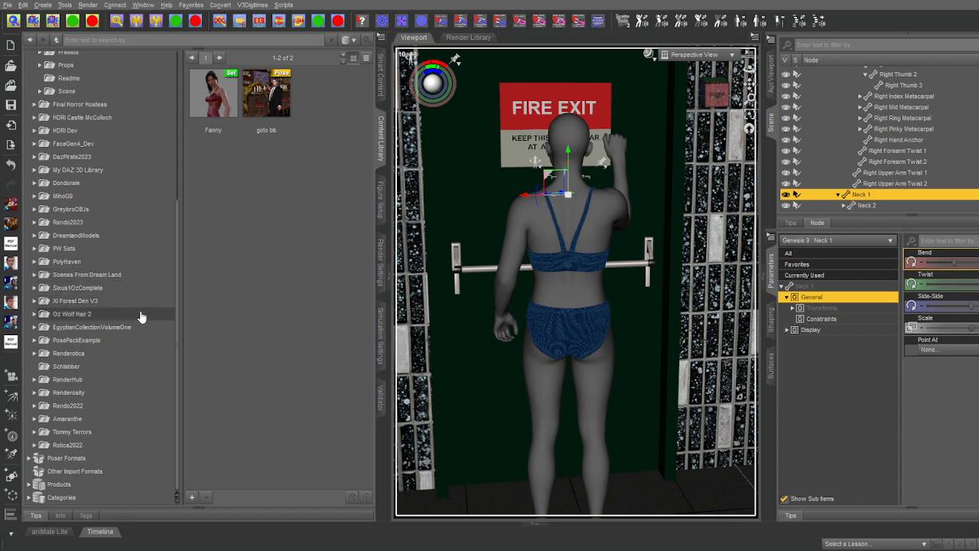
scroll(140, 322, "up", 6)
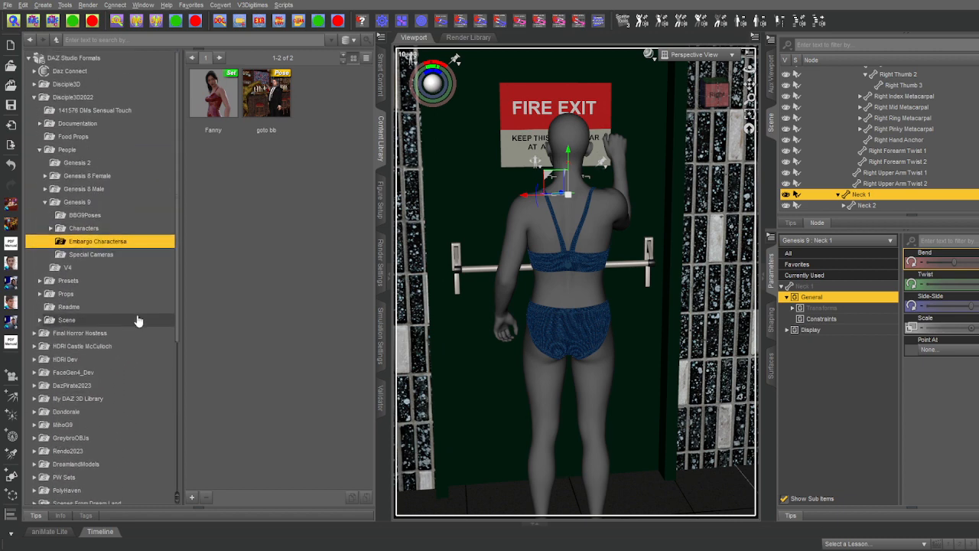
left_click(33, 97)
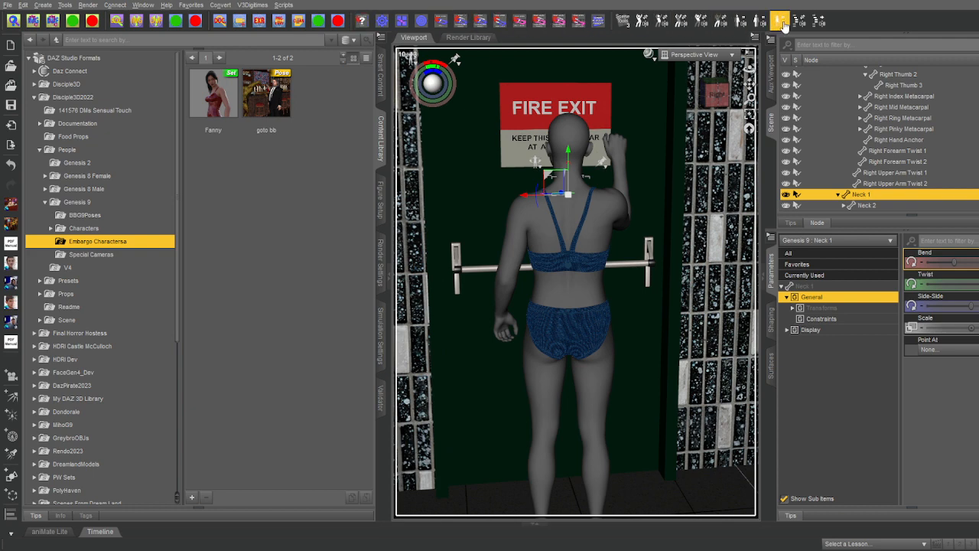
left_click(33, 98)
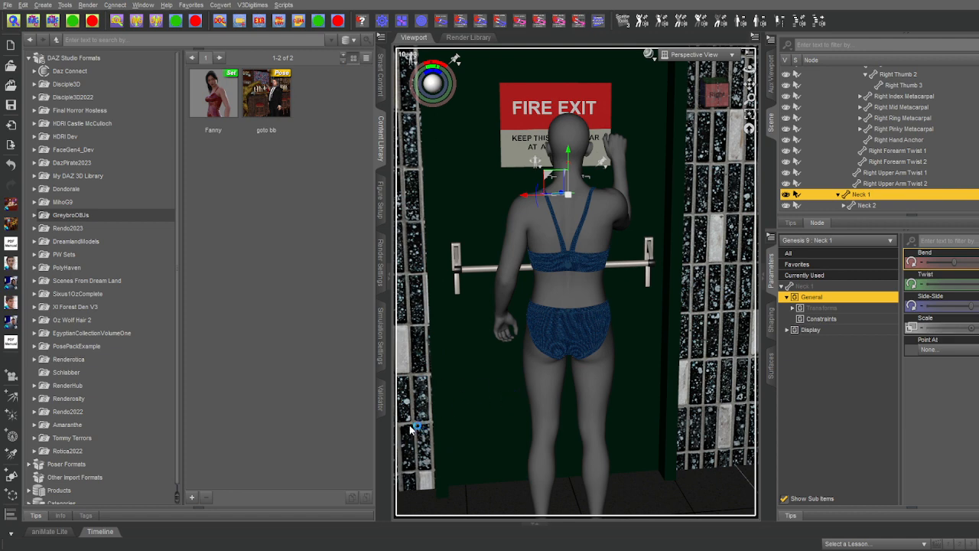
Save the whole Genesis 9 figure's pose as a preset named "goto Door" in the Embargo Charactersa folder.
scroll(891, 152, "up", 7)
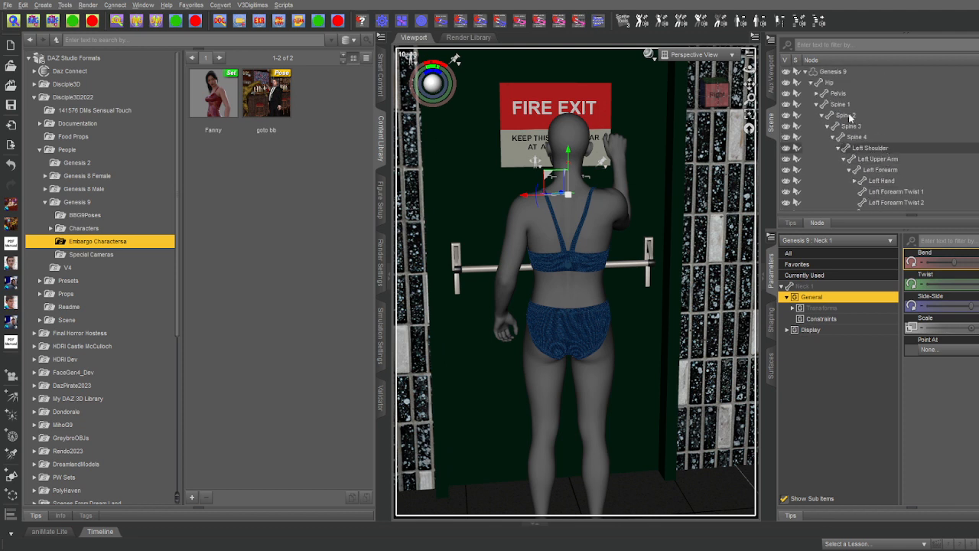
left_click(825, 72)
left_click(805, 71)
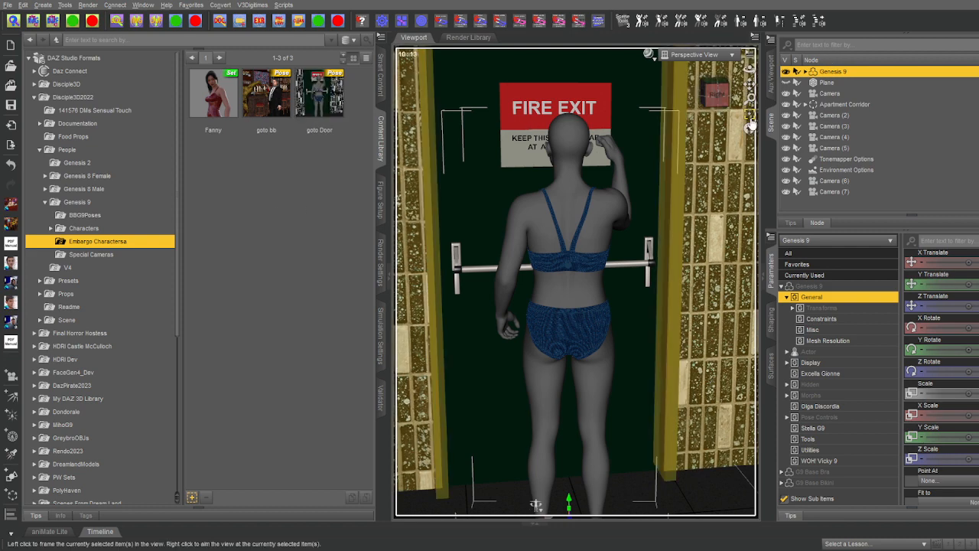
left_click(331, 105)
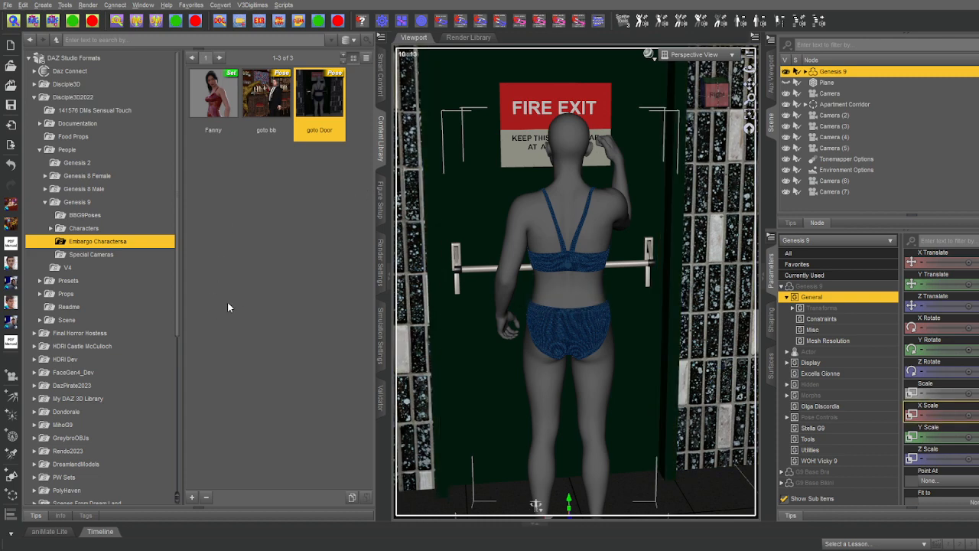
Open the Fearful Poses folder for Genesis 9, inside the Fearful Poses library's People folder.
scroll(167, 302, "down", 2)
scroll(167, 302, "down", 4)
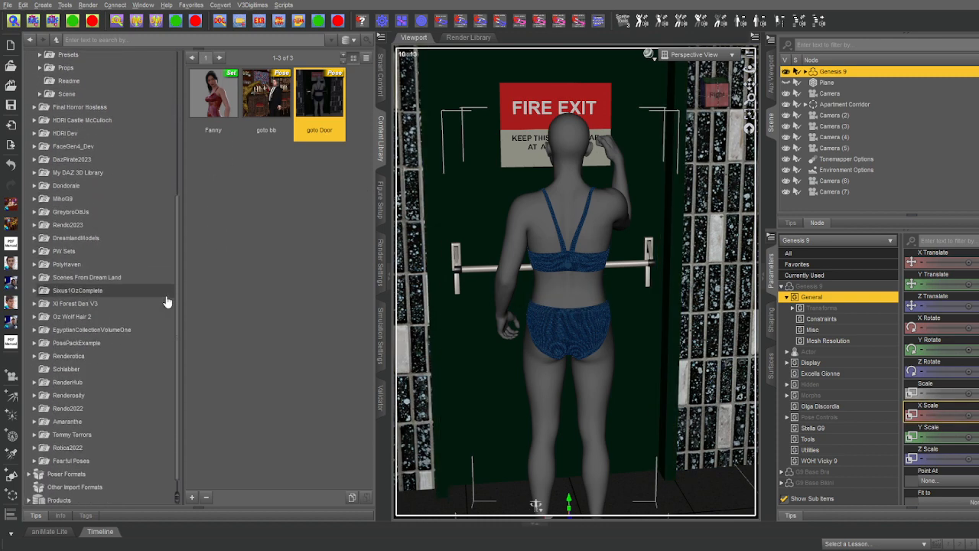
left_click(37, 447)
left_click(34, 445)
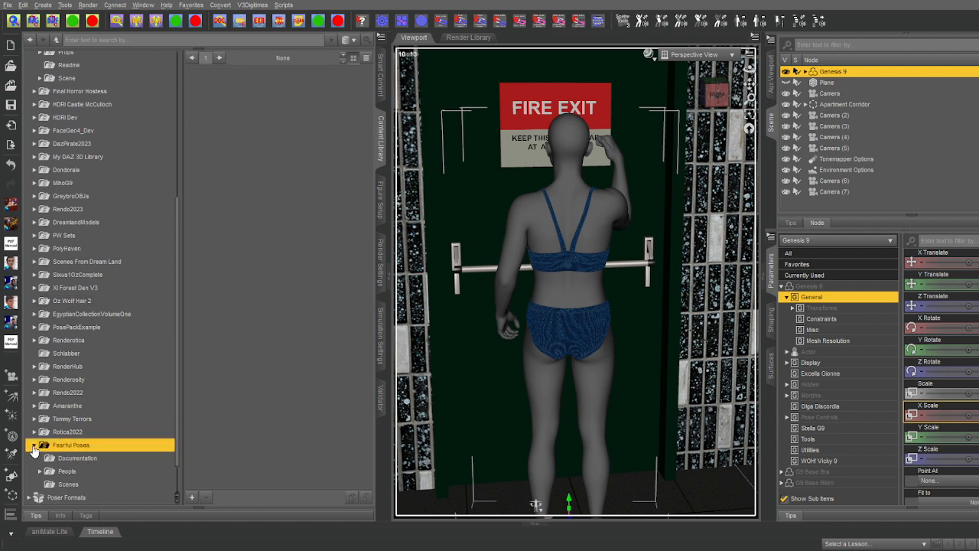
left_click(41, 471)
left_click(39, 471)
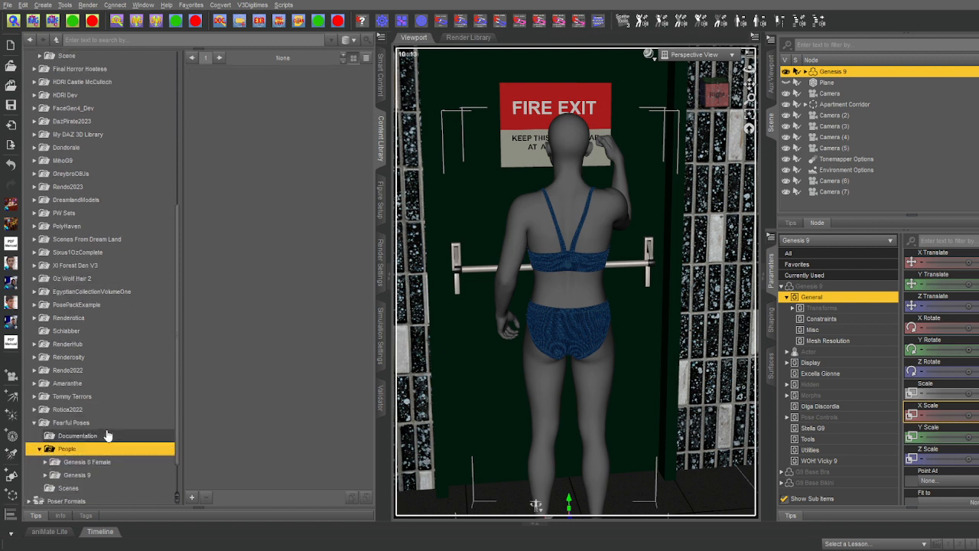
left_click(46, 432)
left_click(46, 433)
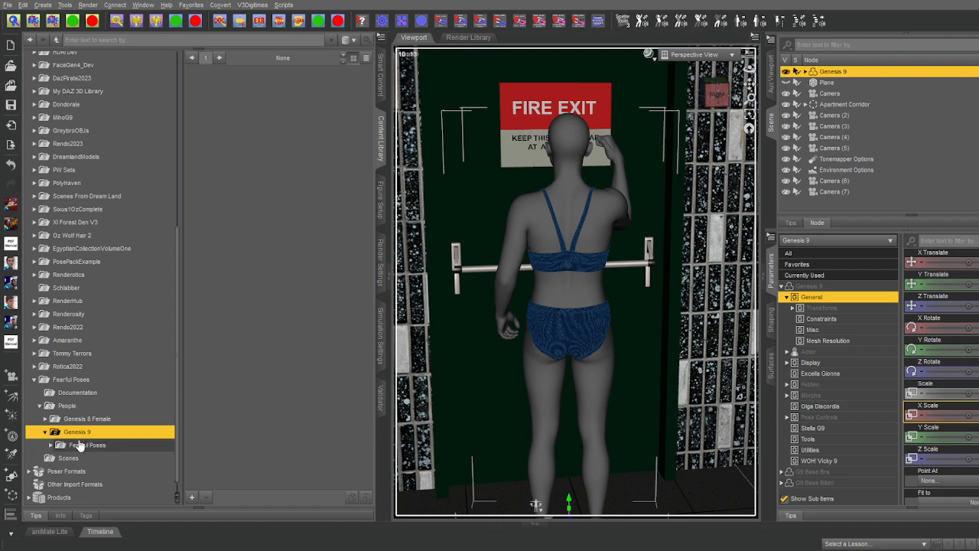
left_click(52, 446)
left_click(51, 446)
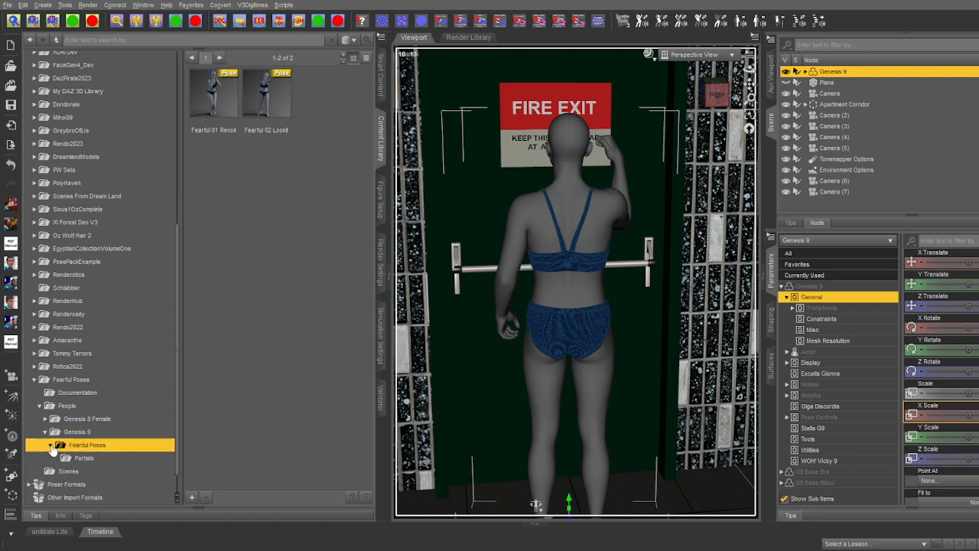
scroll(124, 368, "down", 1)
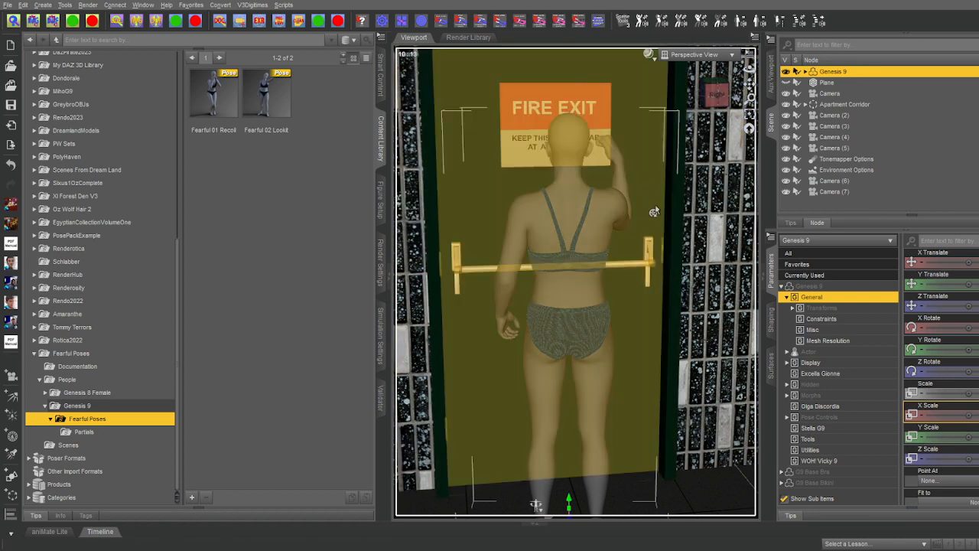
Refine the knocking pose by twisting the right forearm, bending the left forearm and twisting the left upper arm.
left_click(617, 176)
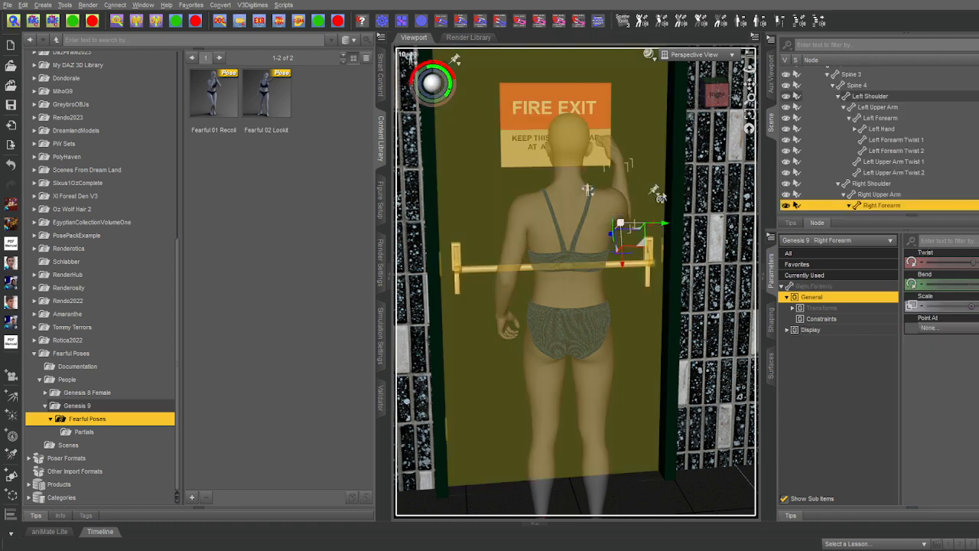
left_click_drag(963, 264, 978, 264)
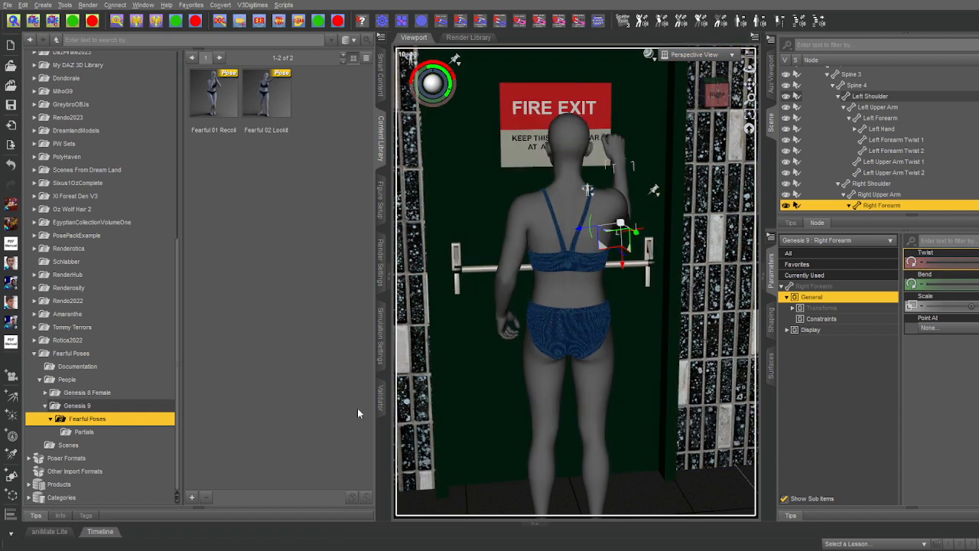
left_click(511, 313)
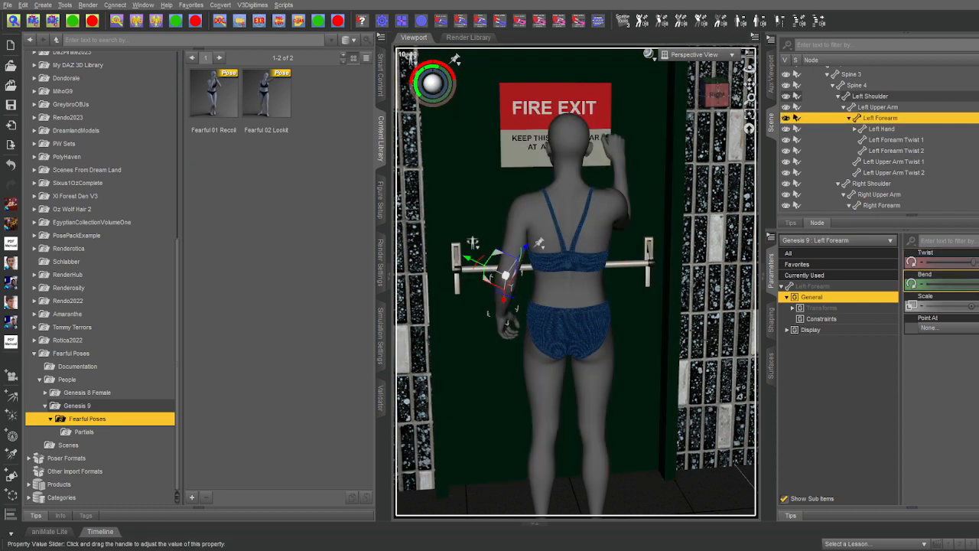
left_click_drag(976, 284, 971, 284)
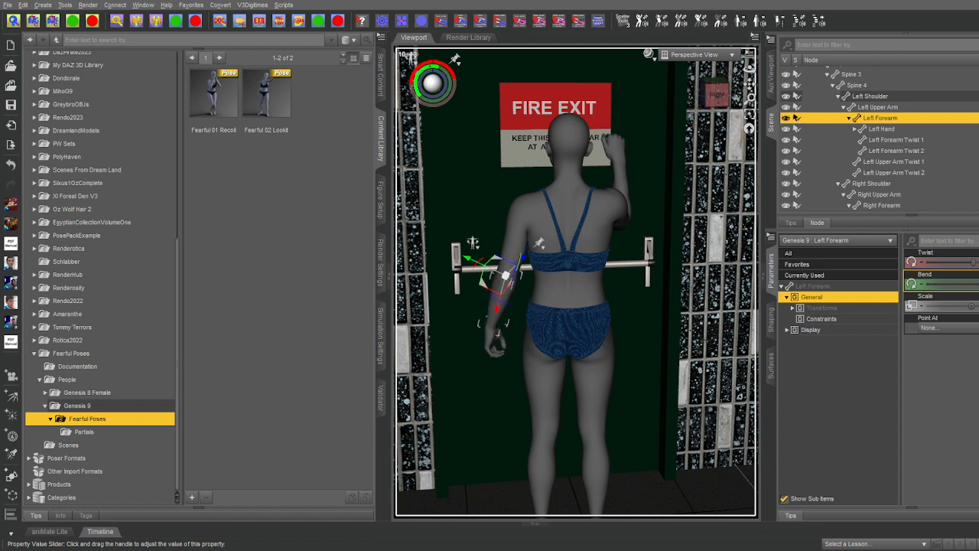
left_click(905, 107)
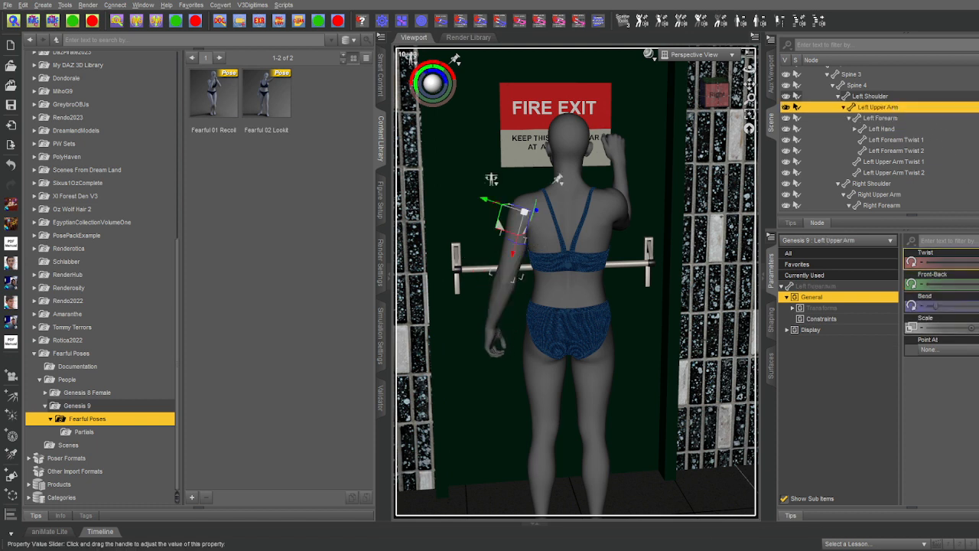
left_click_drag(973, 265, 965, 257)
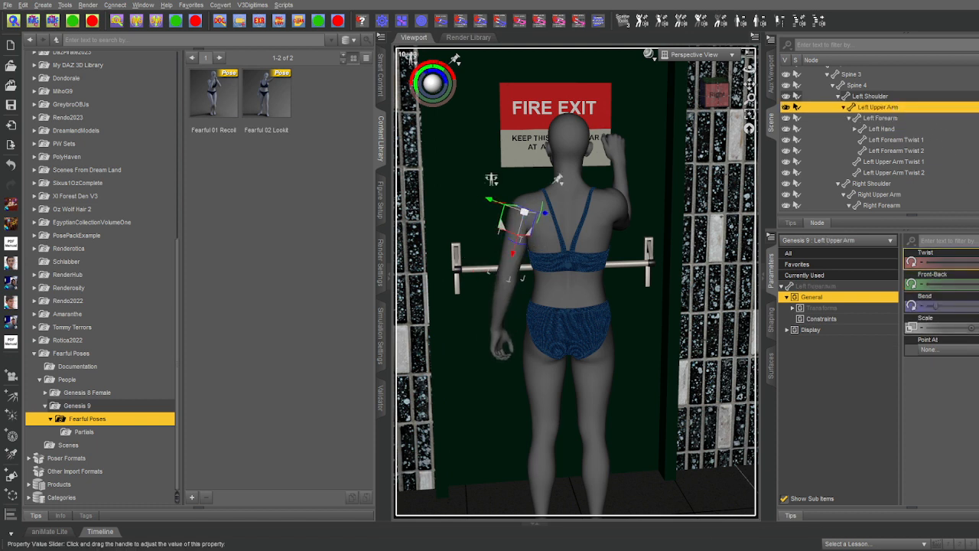
Save the whole Genesis 9 figure's pose as a preset named "Fearful 03 Lookit" in the Fearful Poses folder.
scroll(863, 107, "up", 3)
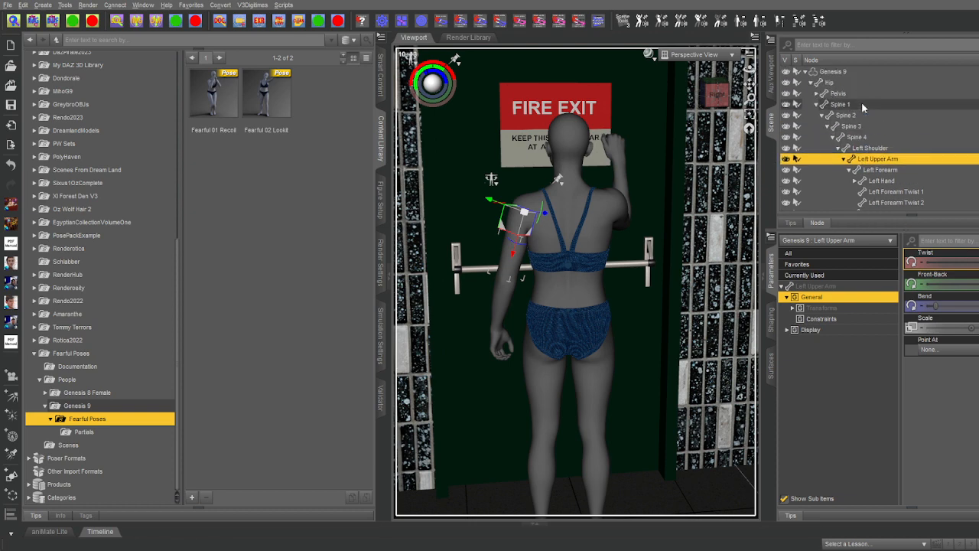
left_click(834, 72)
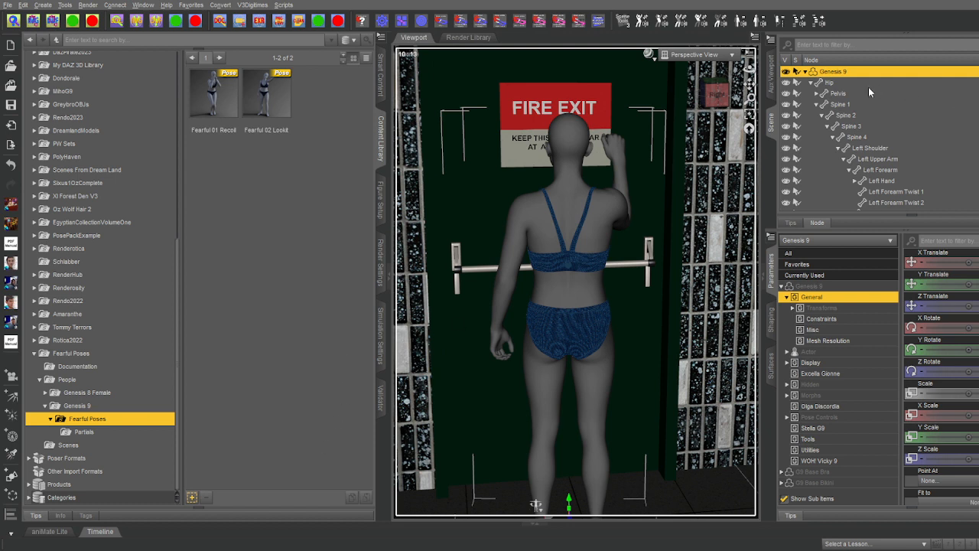
left_click(804, 72)
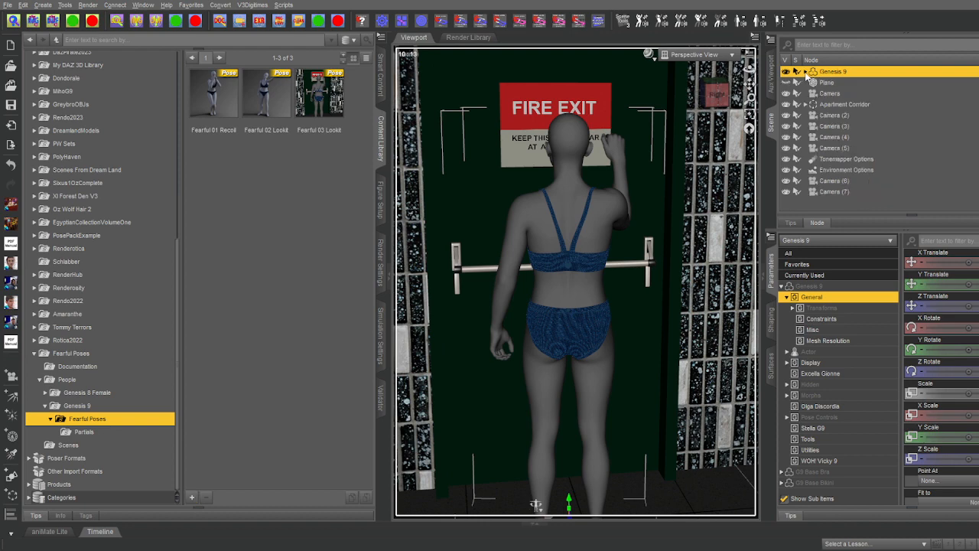
Hide the Apartment Corridor and replace the Fearful 03 Lookit preset's thumbnail with a front view of the figure.
left_click(786, 105)
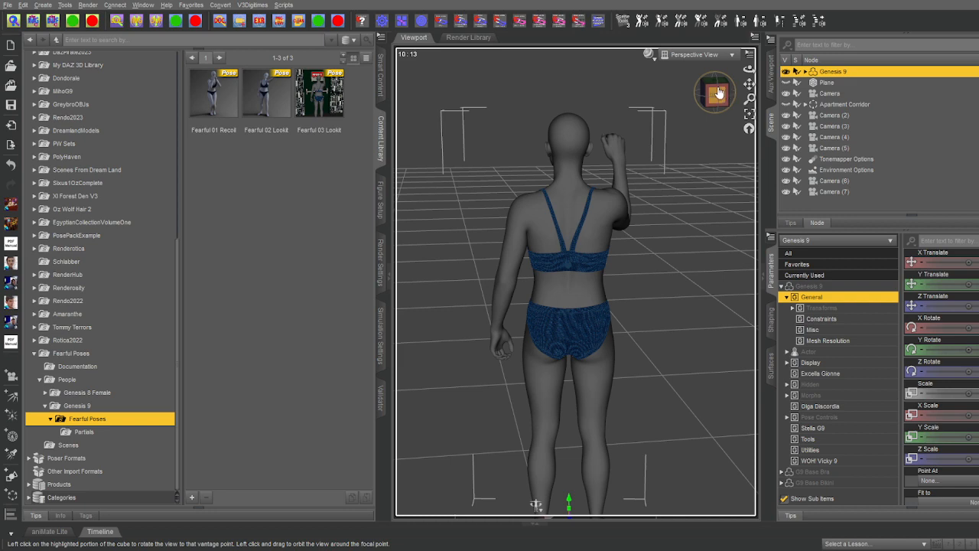
left_click_drag(717, 95, 749, 107)
left_click_drag(750, 83, 754, 12)
left_click_drag(716, 93, 749, 81)
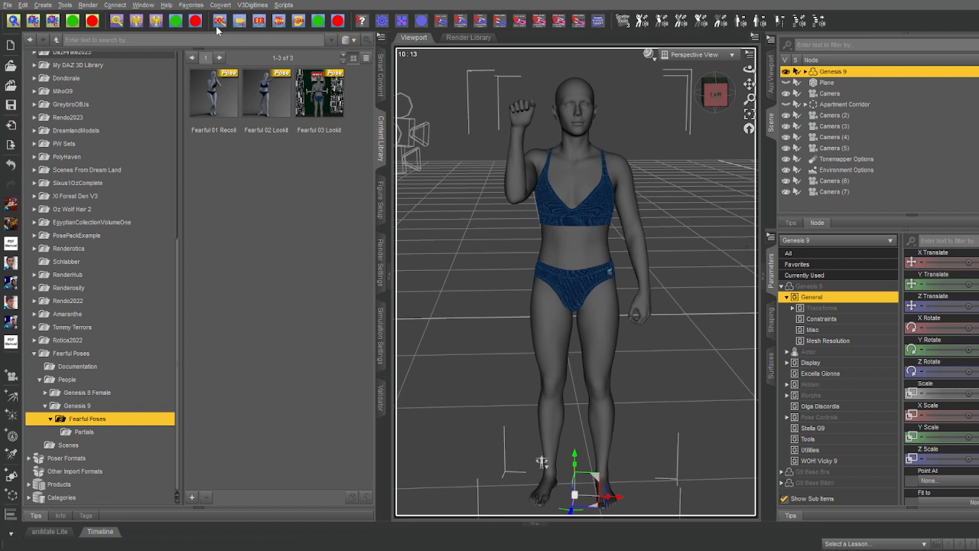
left_click(325, 92)
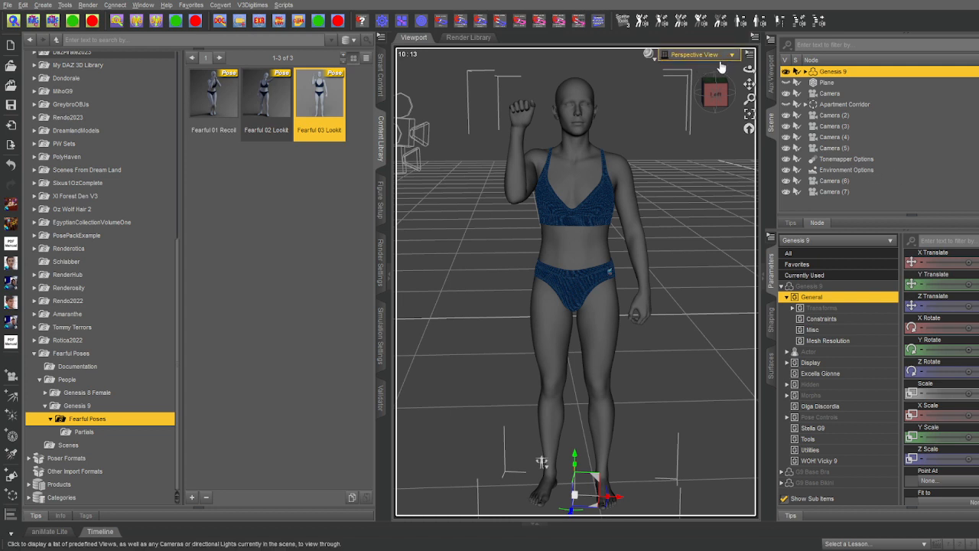
Frame the full figure from the front through the scene's first Camera and render it.
left_click(717, 145)
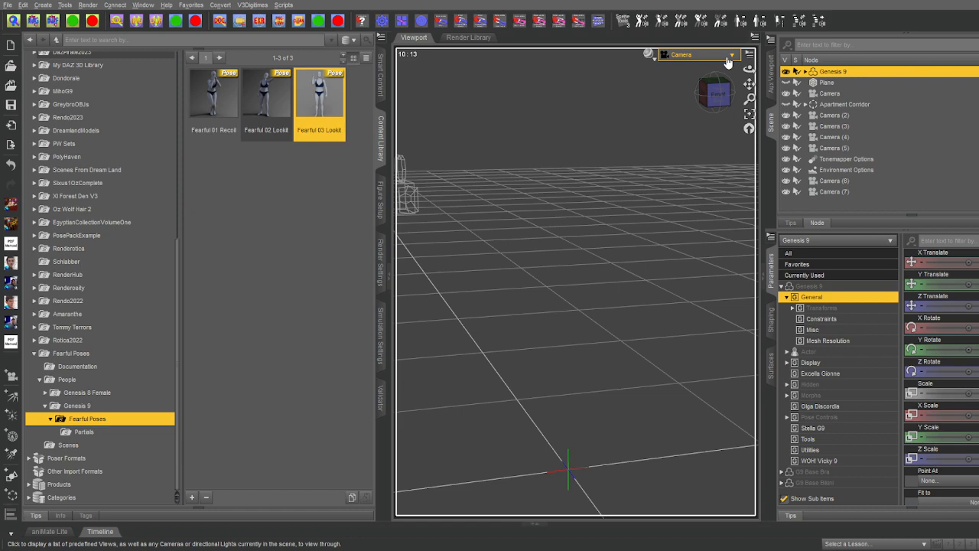
left_click(749, 115)
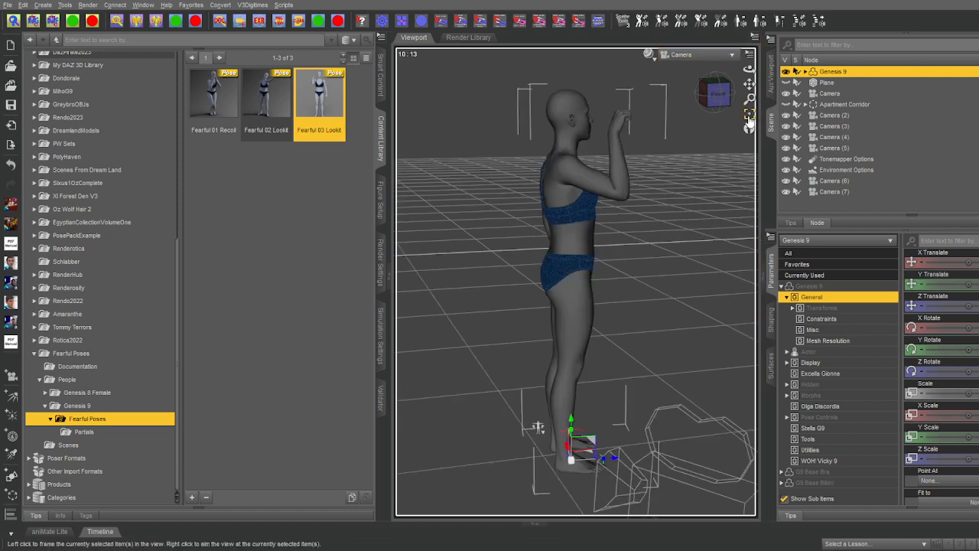
left_click(724, 104)
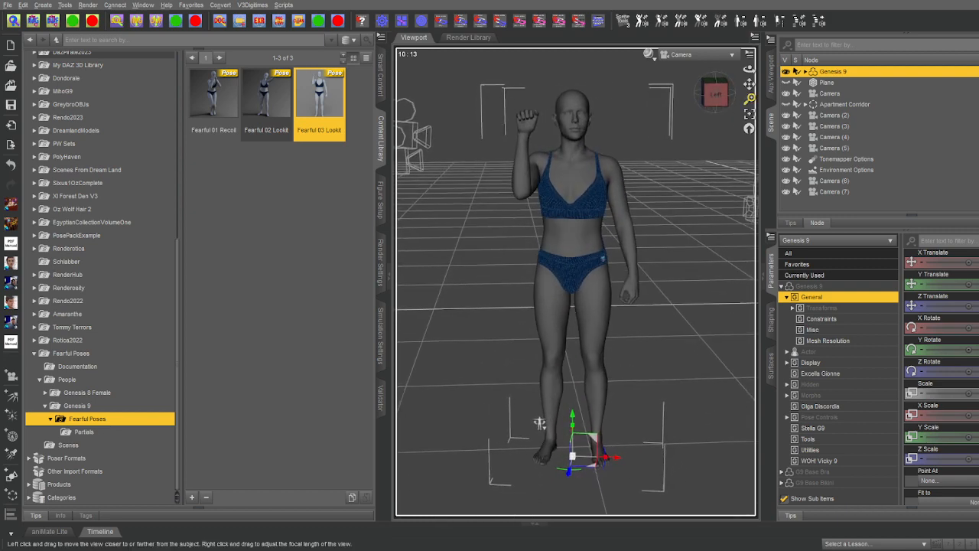
left_click_drag(749, 100, 752, 90)
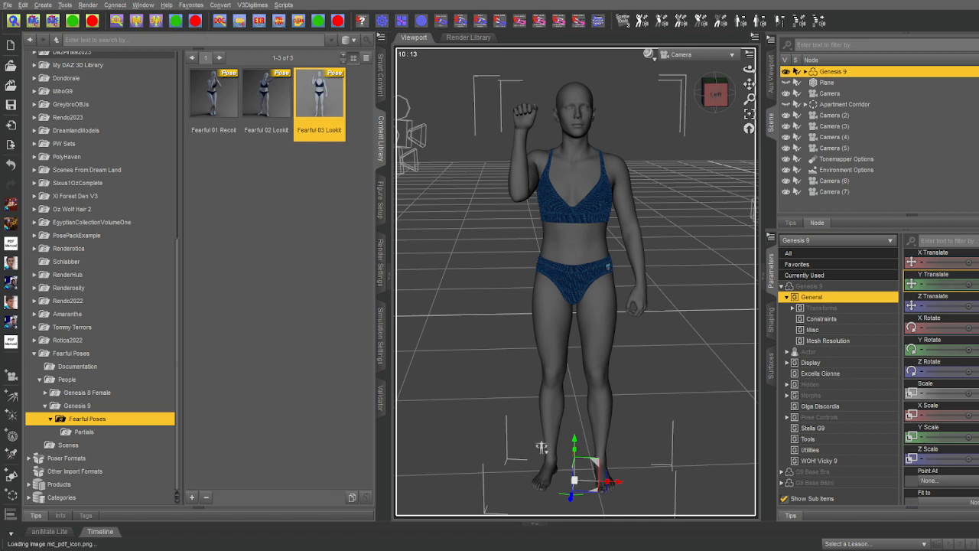
key("ctrl+r")
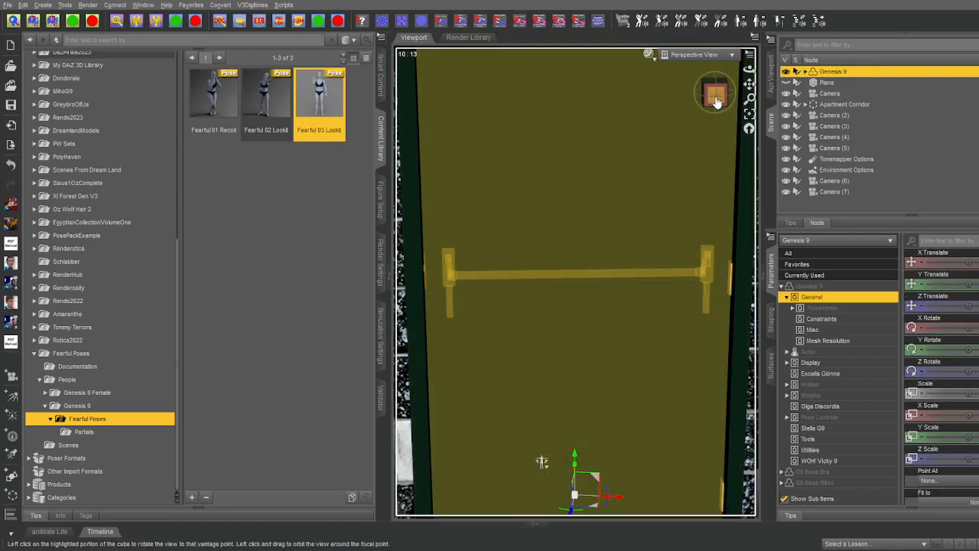
View the figure from behind at the fire exit door in Perspective View.
left_click(717, 102)
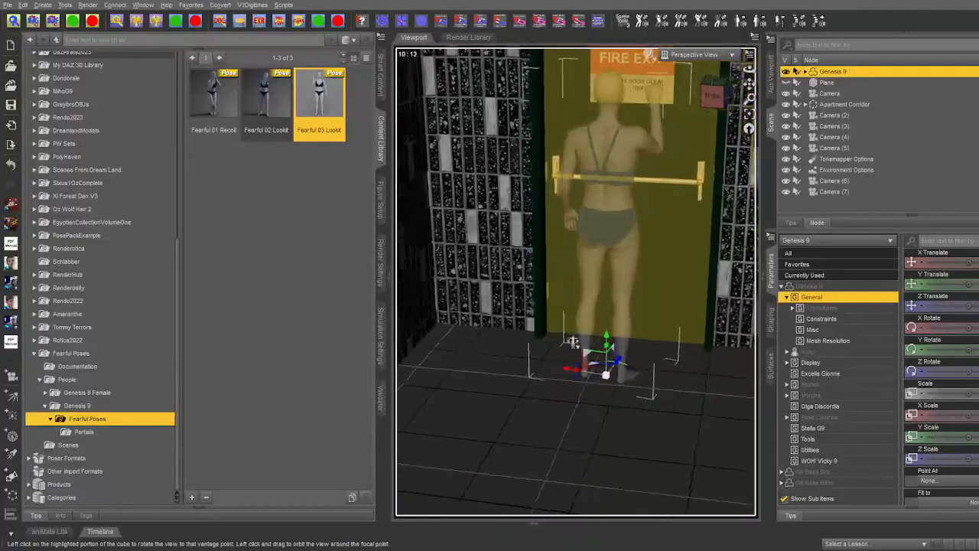
left_click_drag(717, 99, 749, 81)
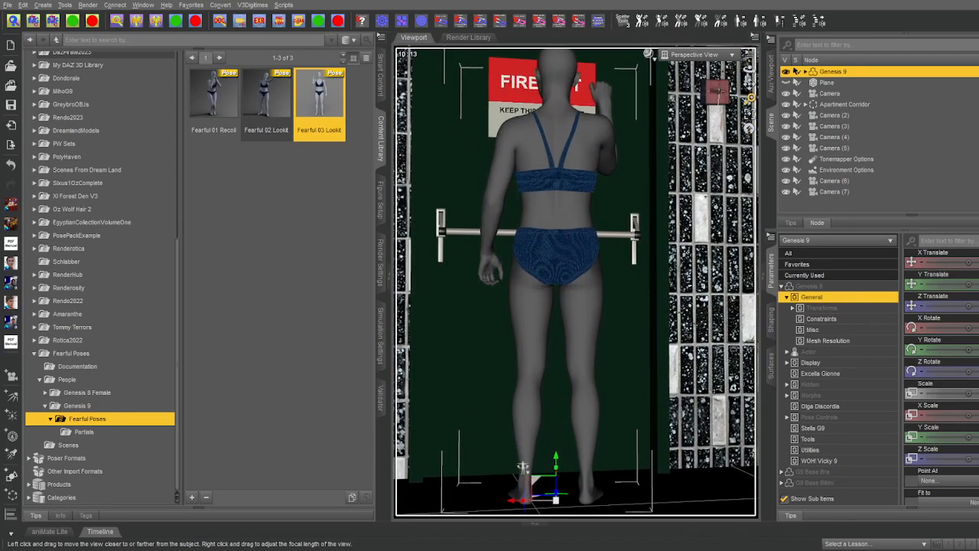
left_click_drag(649, 53, 650, 64)
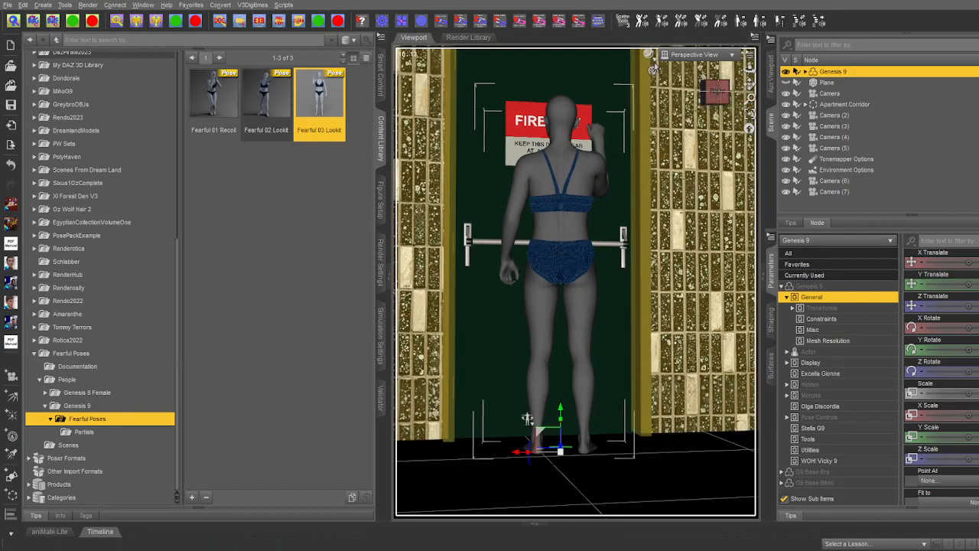
left_click(728, 98)
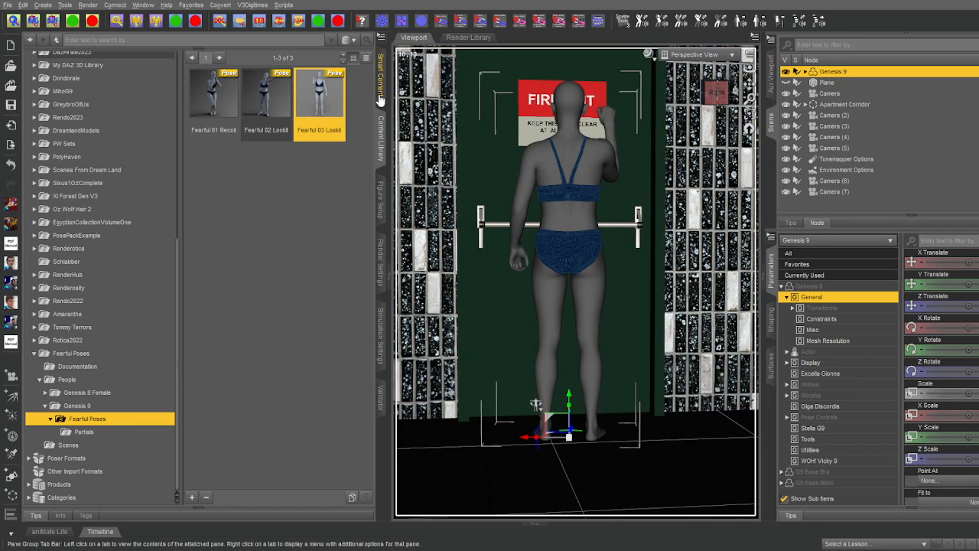
Clear the "FH" search filter from the Smart Content products and return to the Content Library.
left_click(380, 93)
left_click(31, 54)
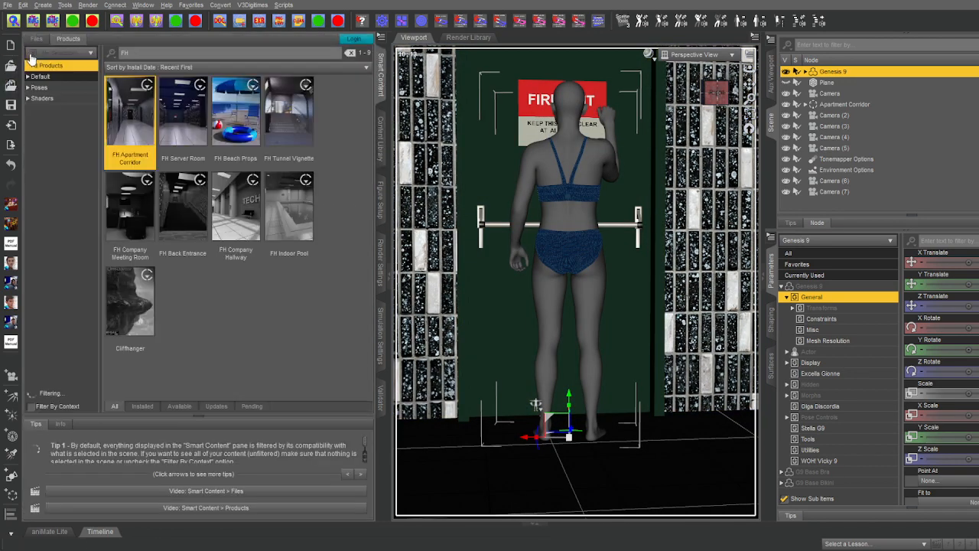
left_click(350, 52)
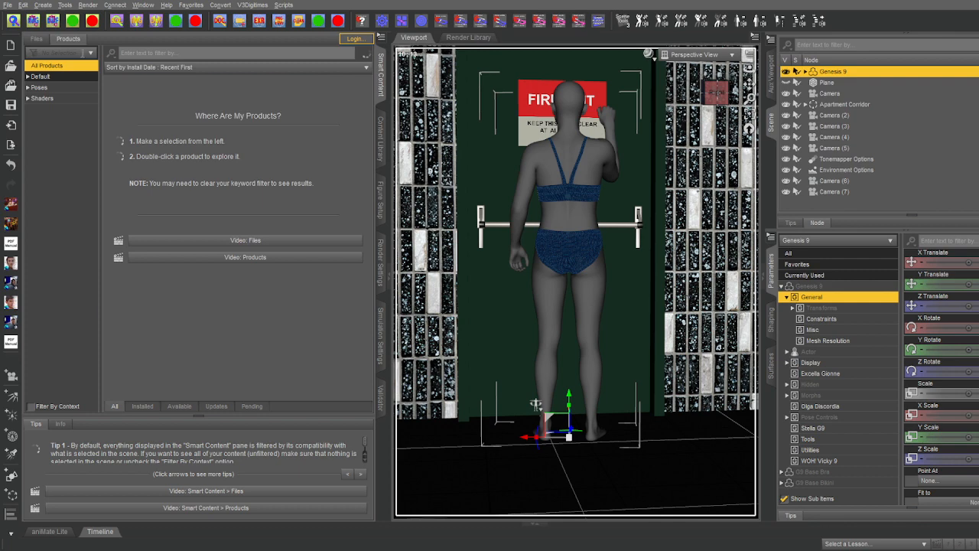
left_click(382, 143)
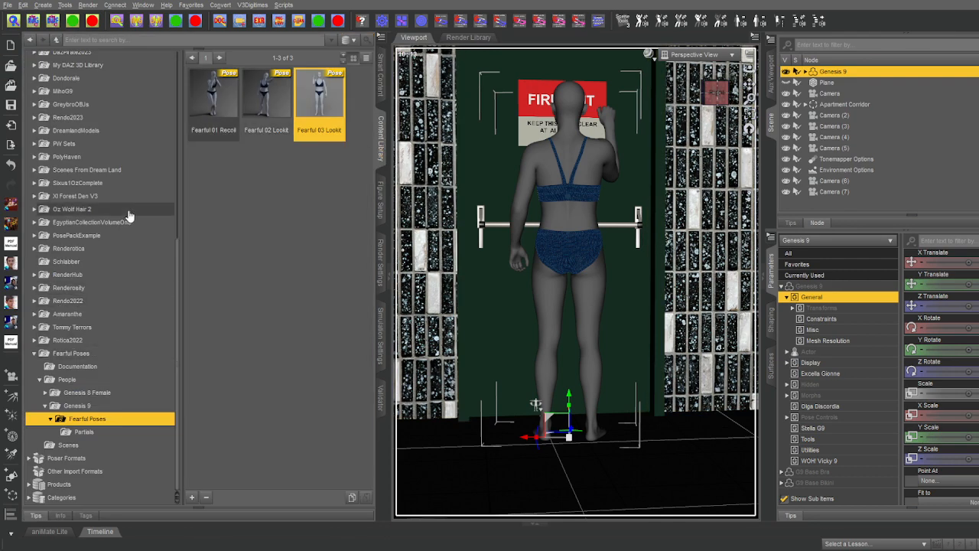
Look through the Genesis 9 BBG9Poses, Characters, 2023 and Development folders for a character to load.
scroll(104, 132, "up", 3)
scroll(99, 137, "up", 4)
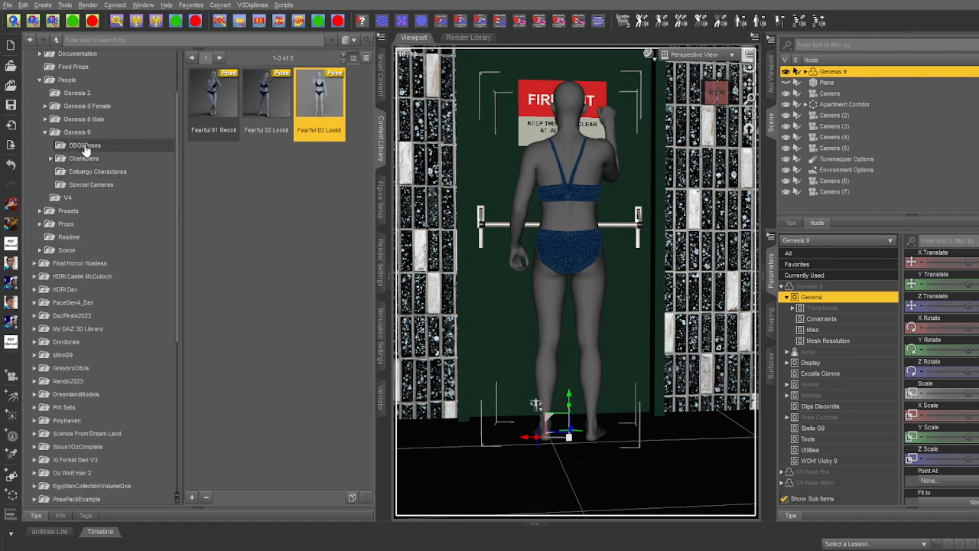
left_click(85, 146)
left_click(84, 159)
left_click(105, 150)
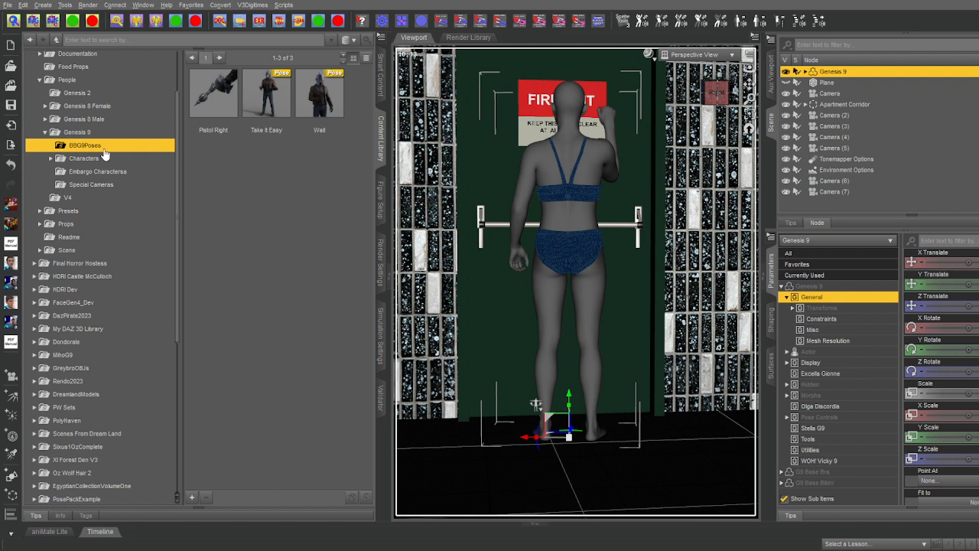
left_click(86, 159)
left_click(50, 159)
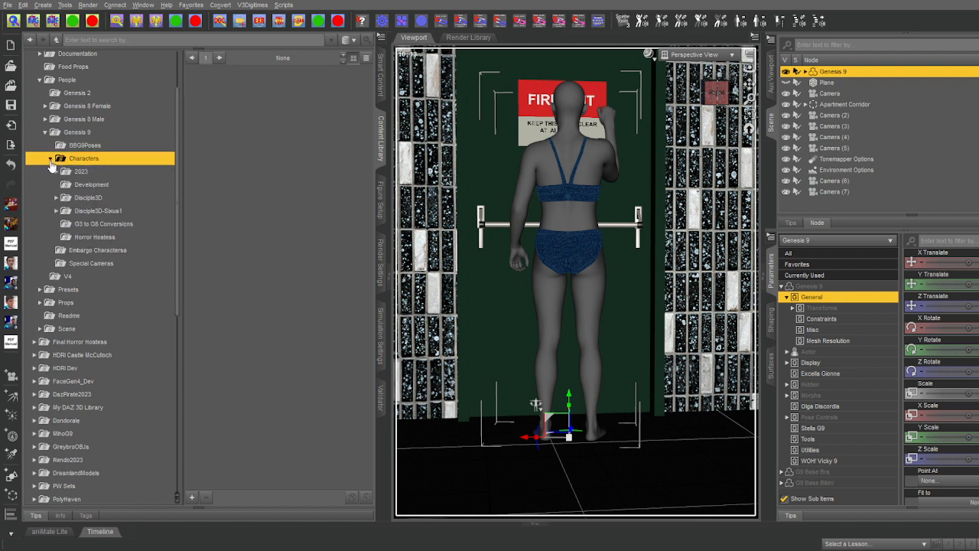
left_click(77, 172)
left_click(56, 171)
left_click(82, 186)
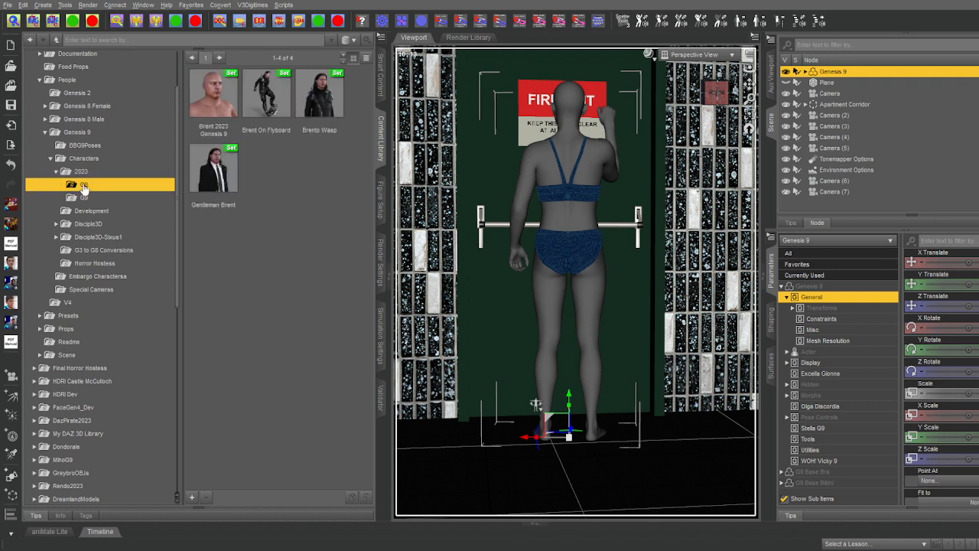
left_click(82, 197)
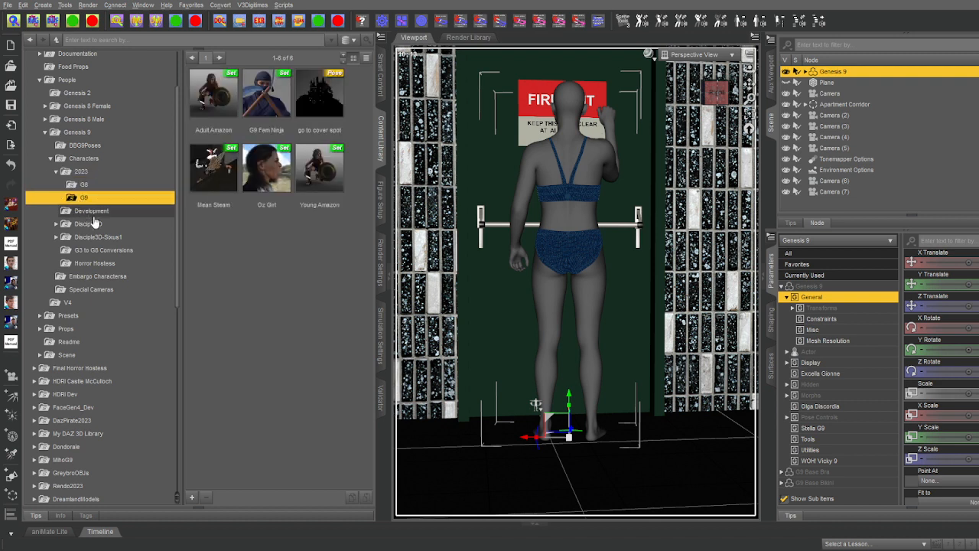
left_click(84, 212)
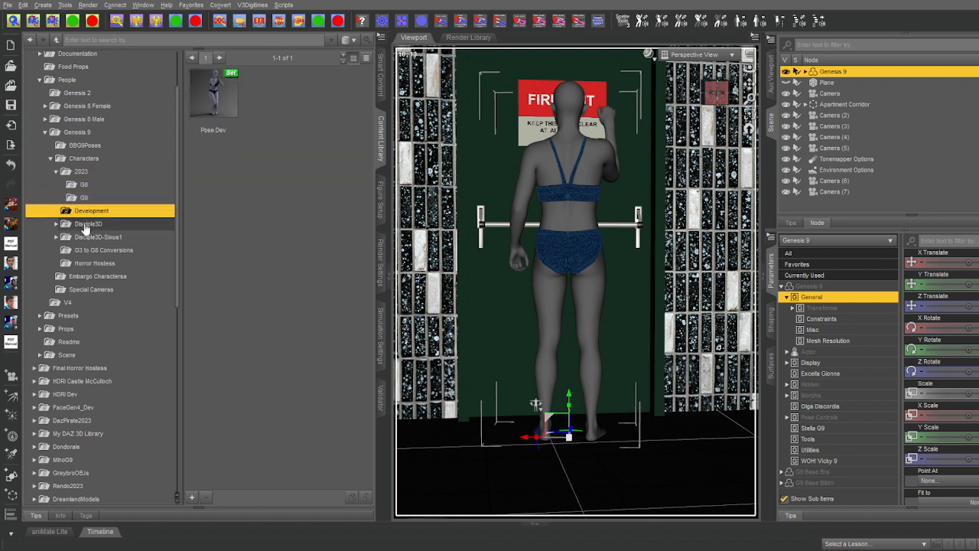
Open the Miho folder inside the Disciple3D characters folder for Genesis 9.
left_click(85, 224)
left_click(56, 223)
left_click(78, 237)
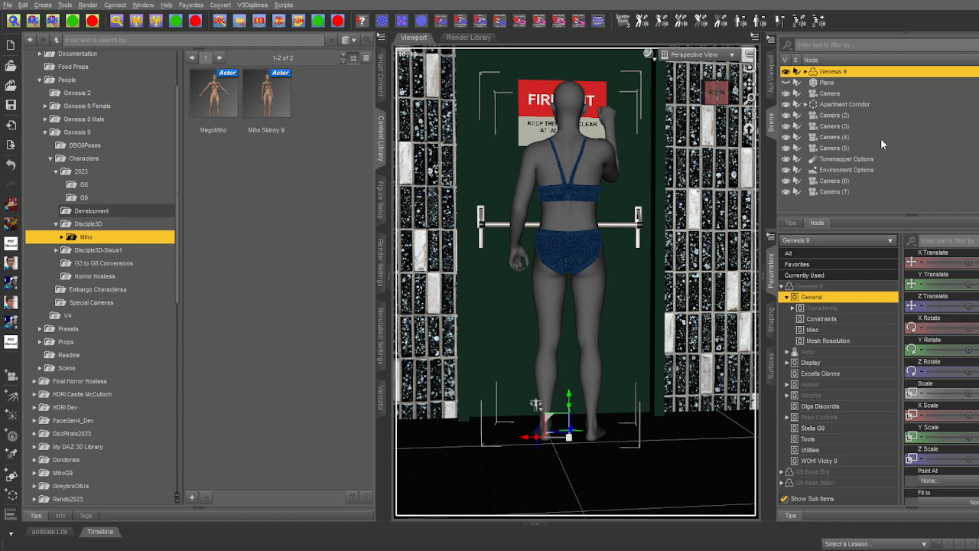
Hide the Apartment Corridor and load the MegoMiho actor into the scene, selecting and framing it in the viewport.
left_click(786, 105)
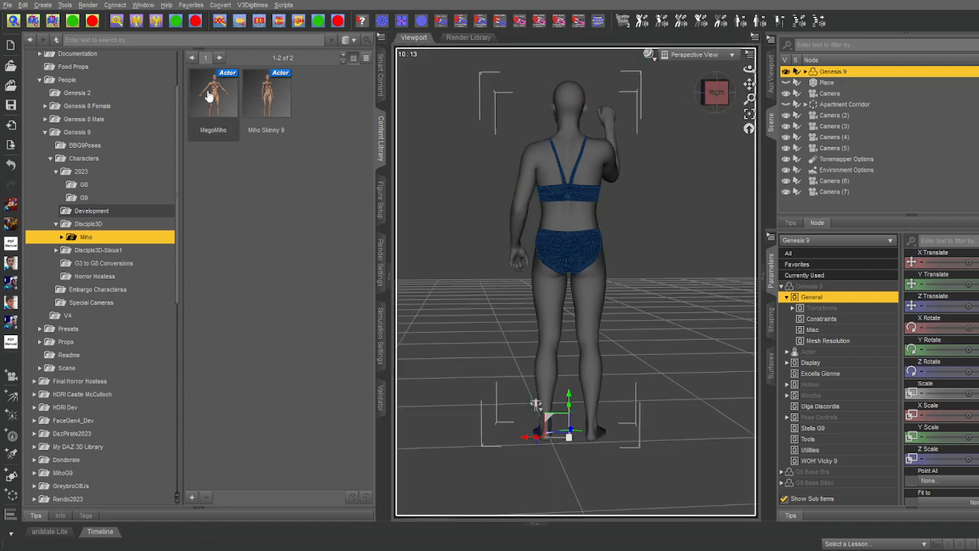
left_click(208, 90)
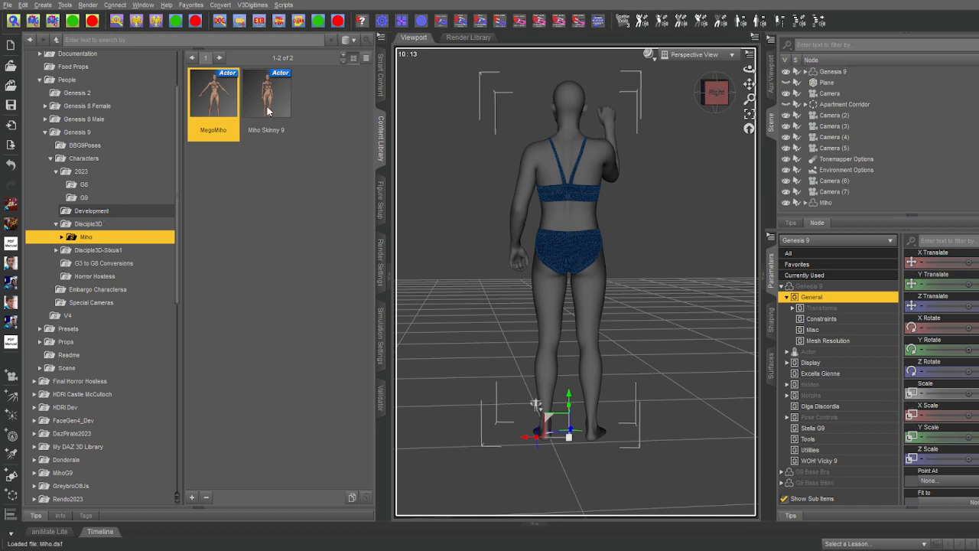
left_click(927, 72)
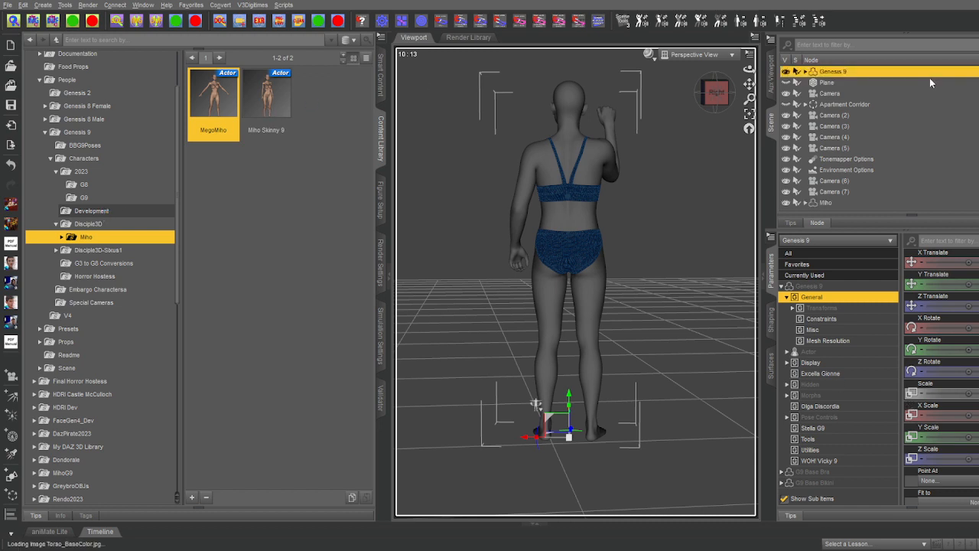
left_click(826, 203)
left_click(750, 114)
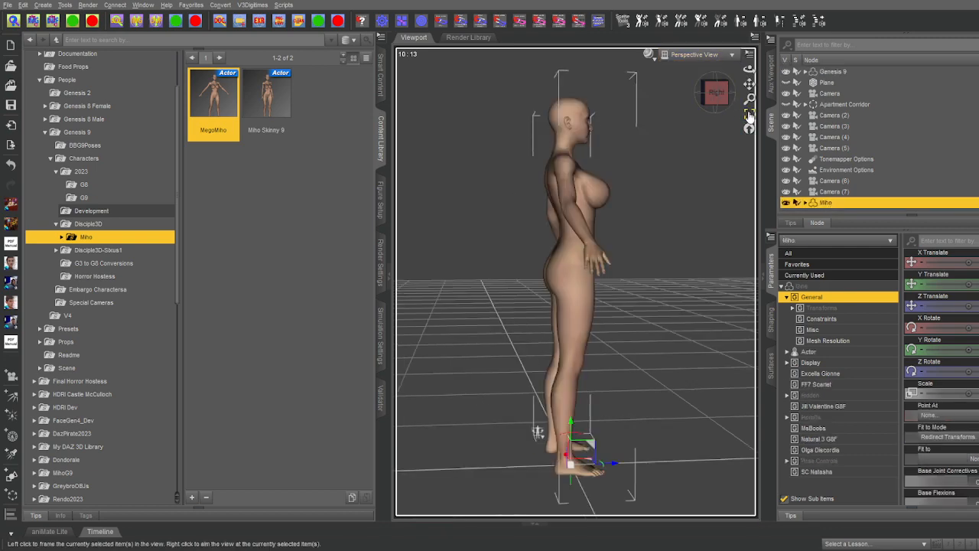
View Miho from the front, remove the G9 Base Bra fitted to her, and reselect the Miho figure.
left_click(714, 92)
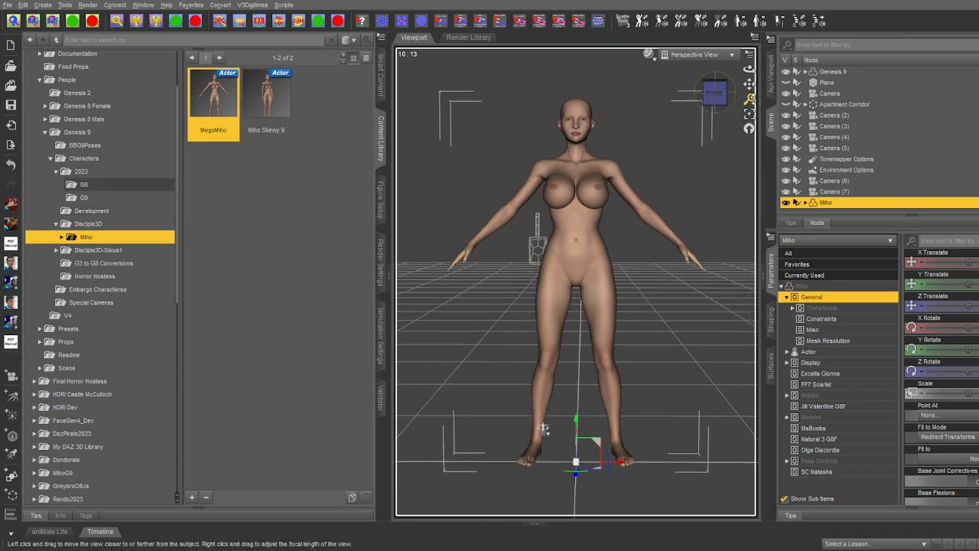
mouse_move(751, 99)
left_mouse_down()
mouse_move(751, 80)
mouse_move(751, 90)
left_mouse_up()
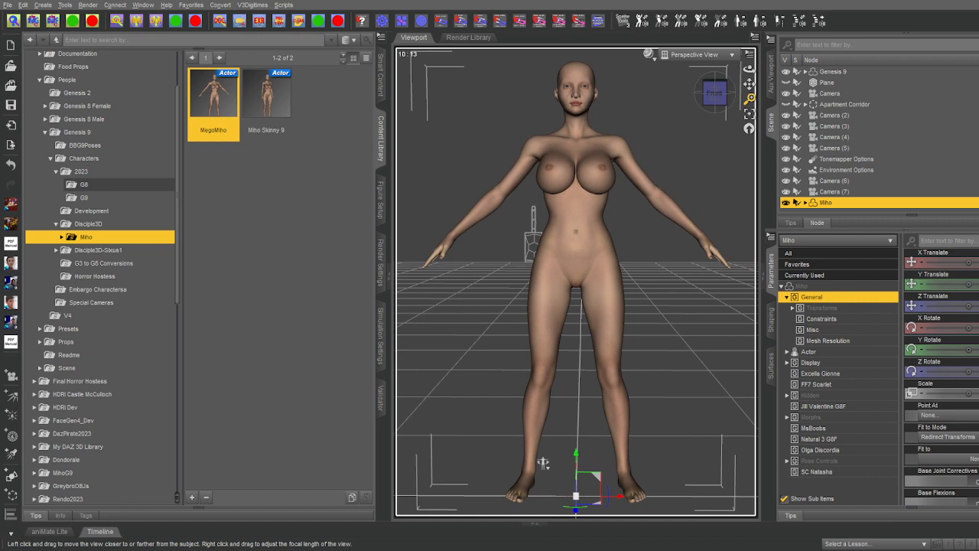
left_click(806, 71)
left_click(846, 94)
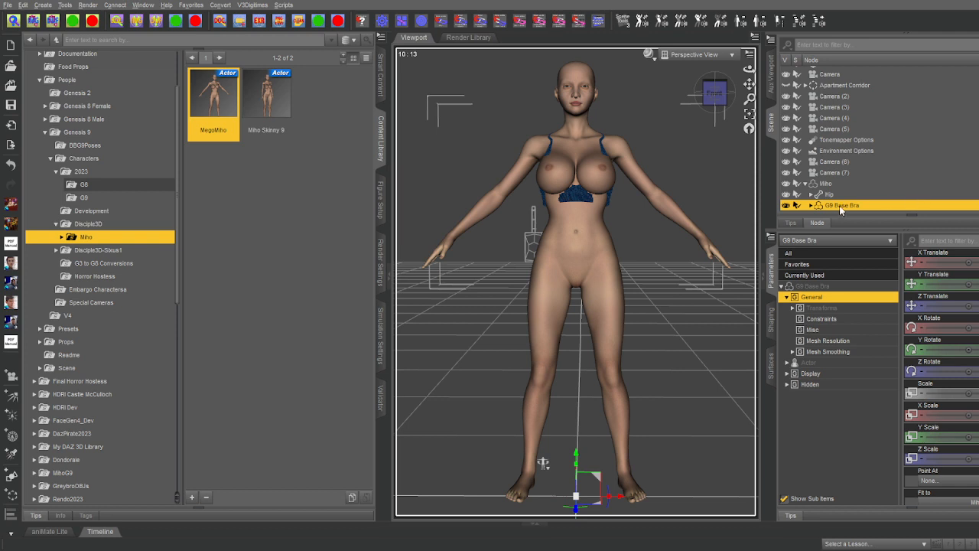
key("Delete")
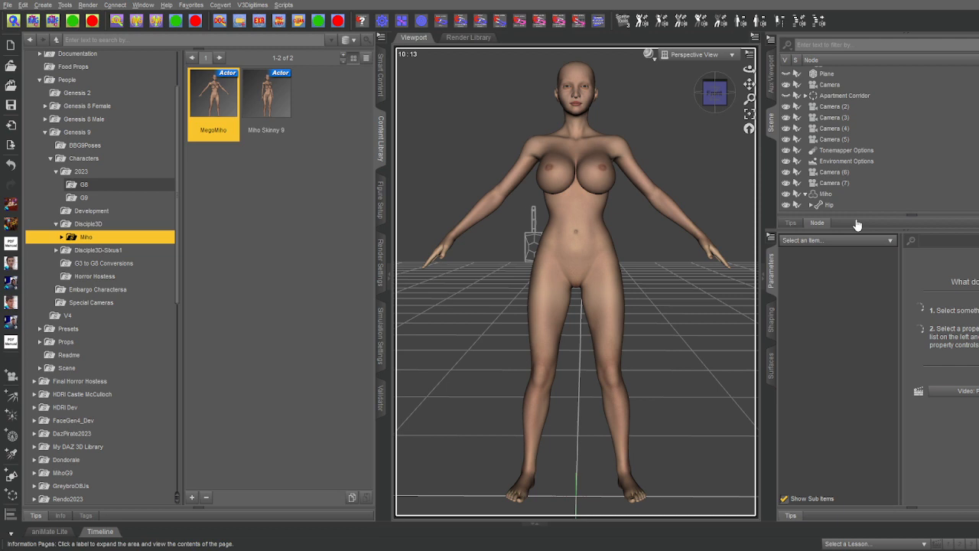
left_click(821, 187)
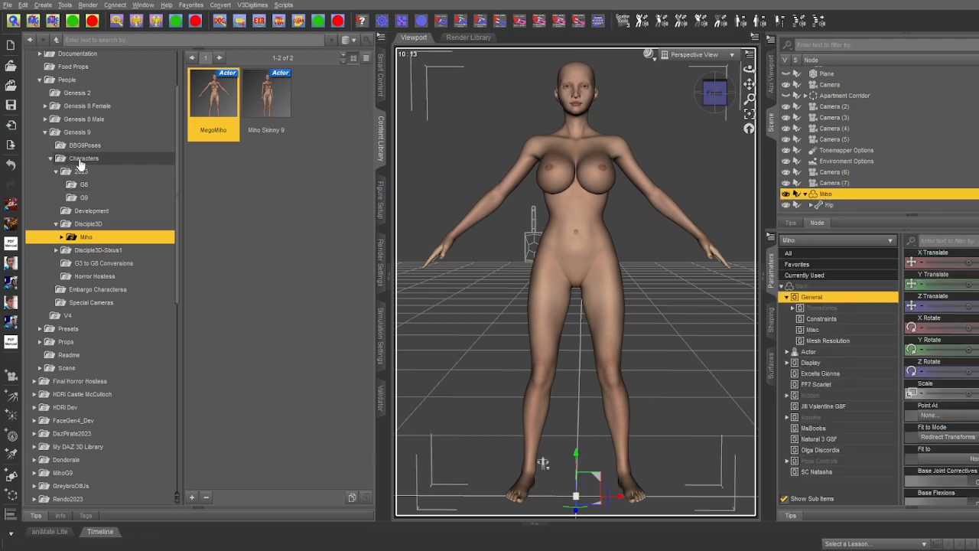
Filter the Smart Content products by context for the selected figure and show the Default Wardrobe category.
left_click(379, 74)
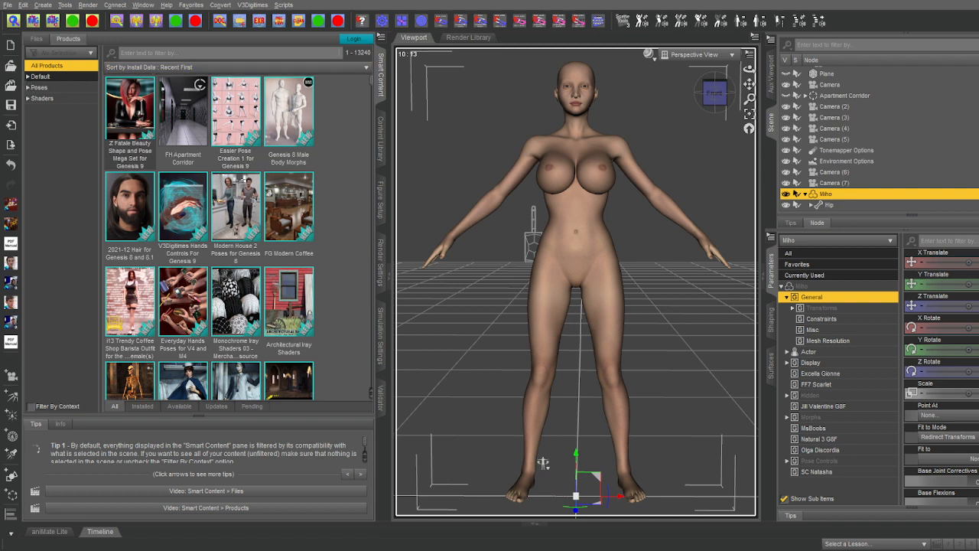
left_click(32, 405)
left_click(28, 78)
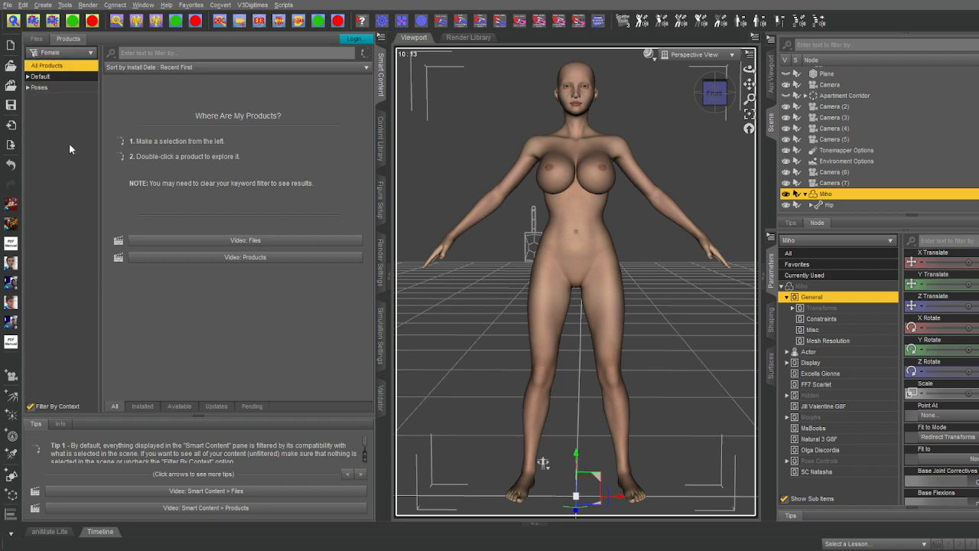
left_click(28, 78)
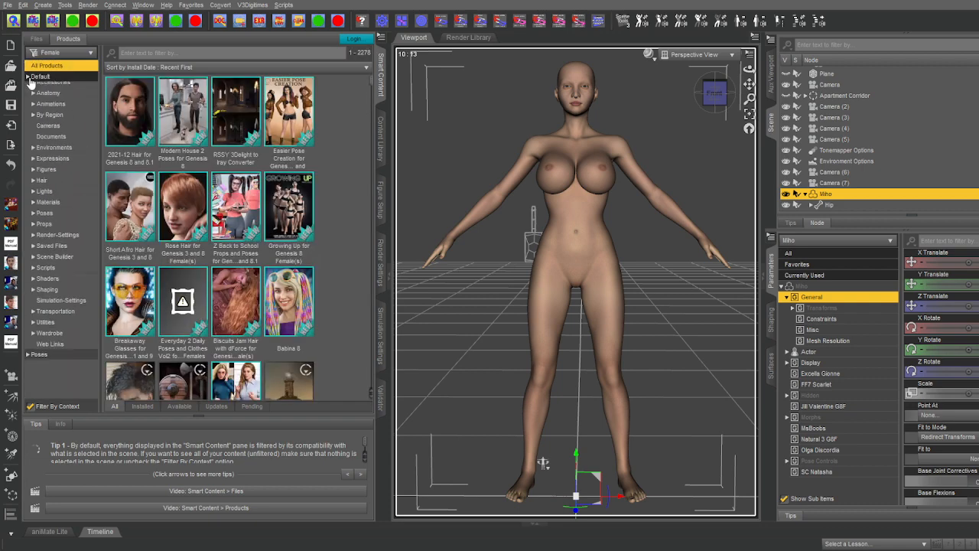
left_click(55, 350)
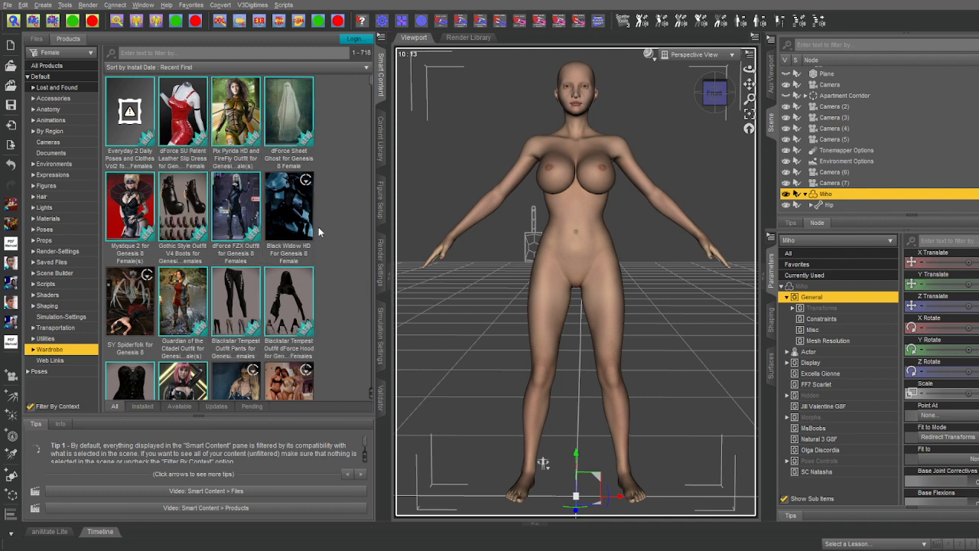
Fit the SU Patent Leather Slip Dress (full Outfit) G9 from the dForce SU Patent Leather Slip Dress product onto Miho.
scroll(318, 229, "down", 5)
scroll(318, 229, "up", 1)
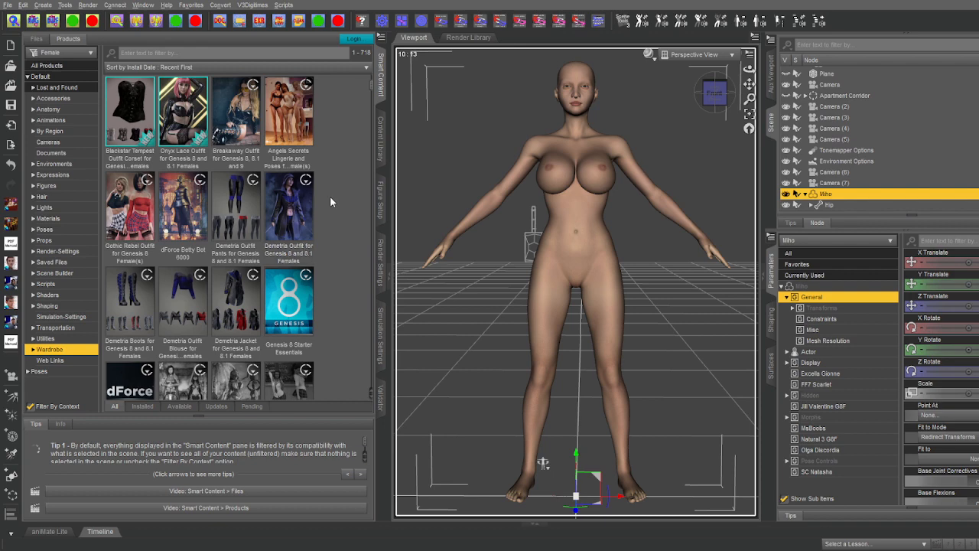
scroll(330, 196, "down", 3)
scroll(330, 196, "down", 3)
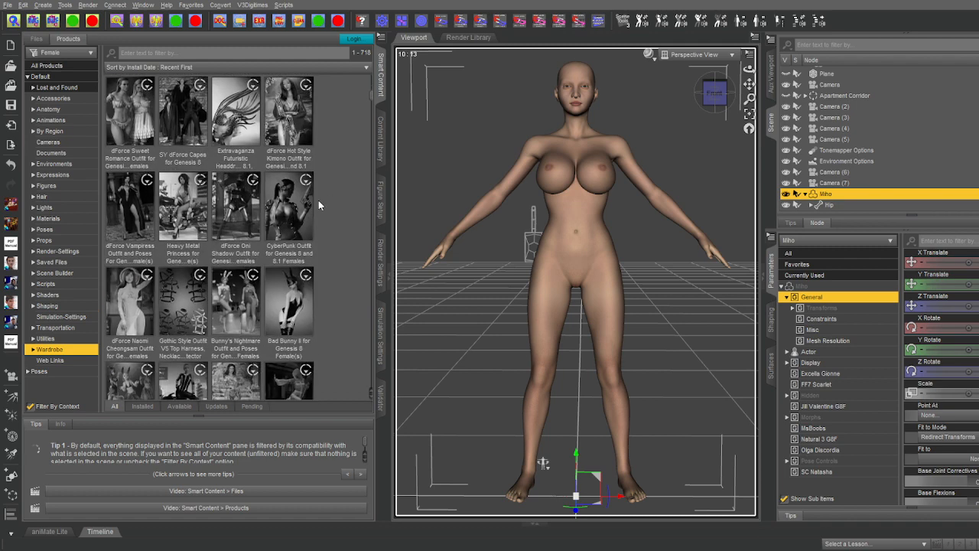
scroll(318, 201, "down", 3)
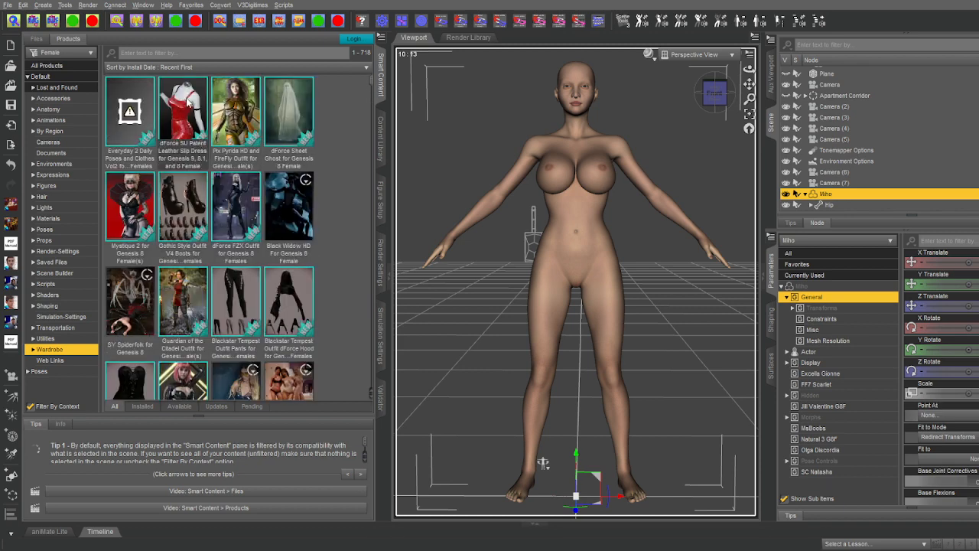
double_click(187, 102)
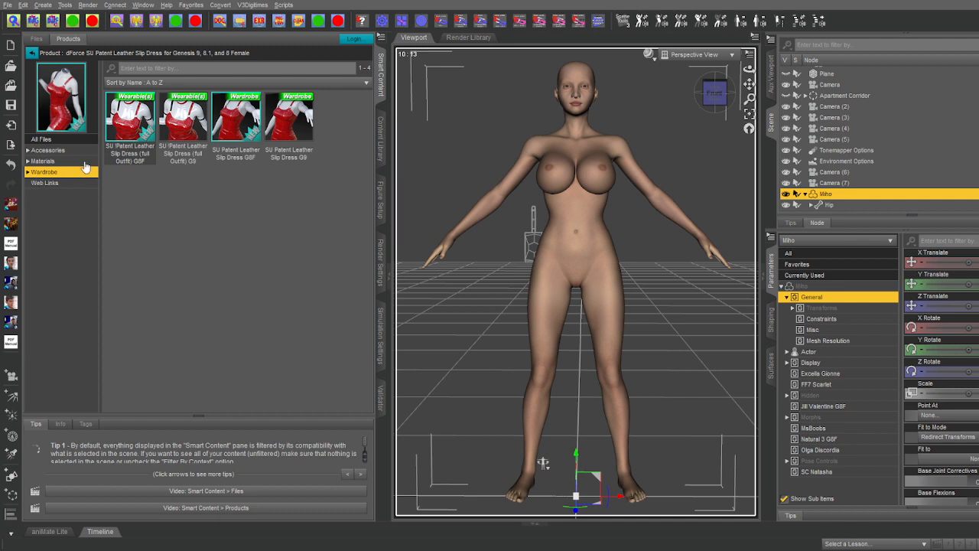
left_click(186, 122)
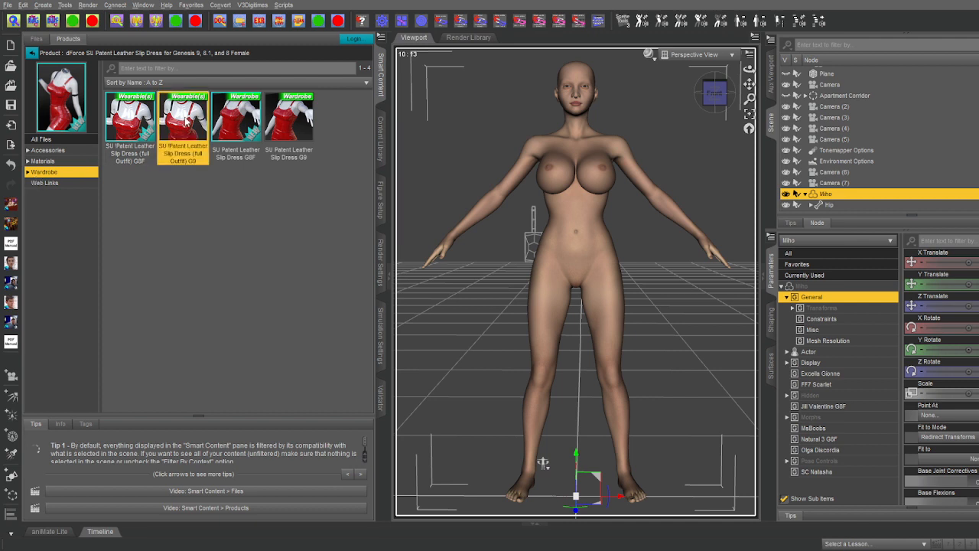
double_click(187, 120)
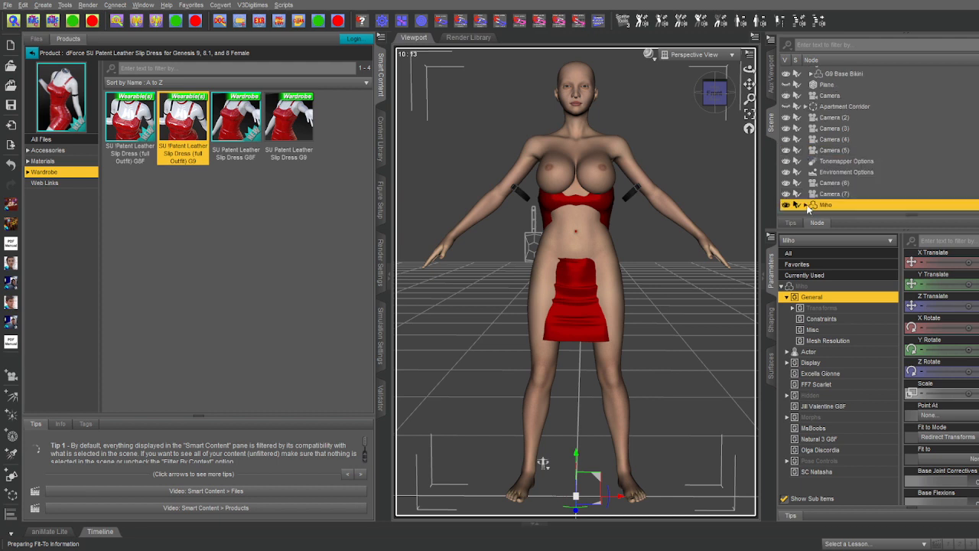
Delete the dressed Miho figure and load the Miho Skinny 9 actor from the Content Library in its place.
left_click(572, 157)
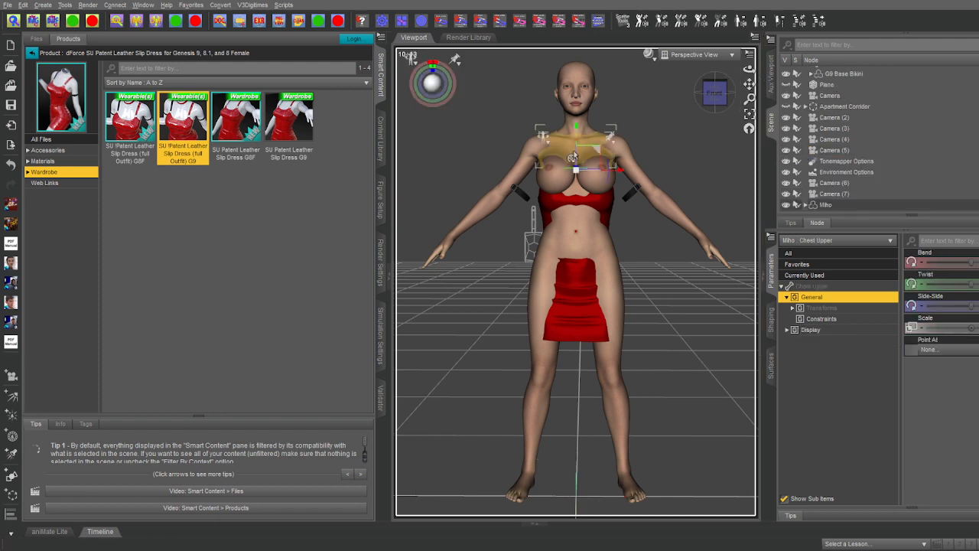
key("Delete")
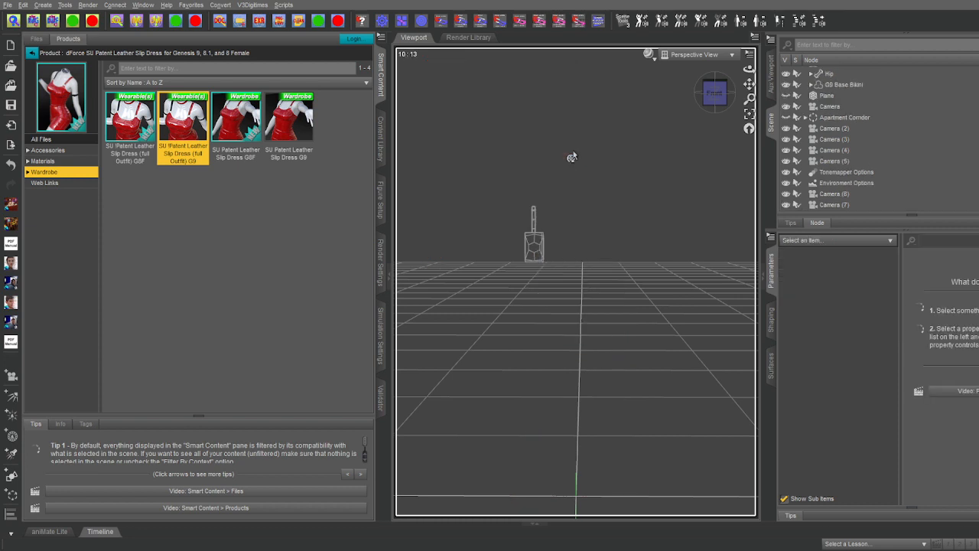
left_click(382, 138)
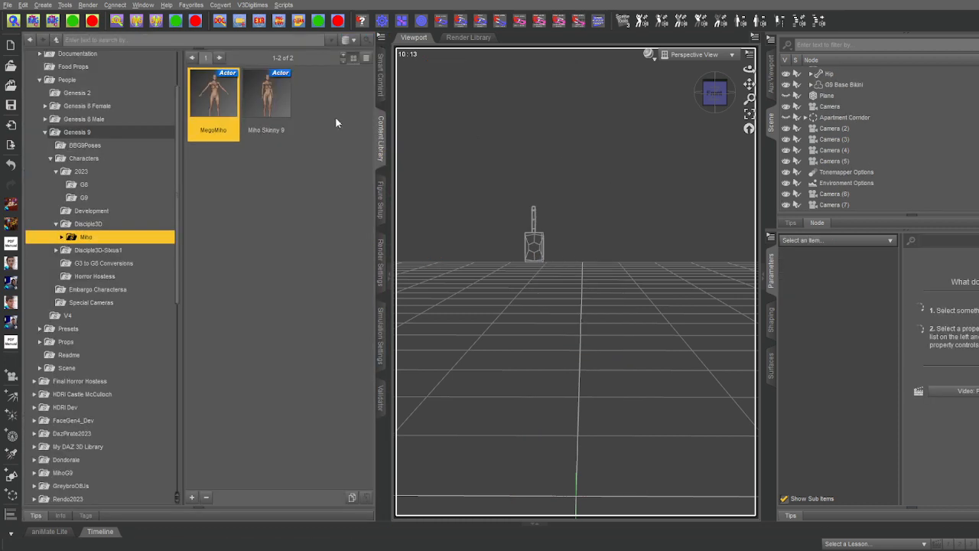
left_click(260, 100)
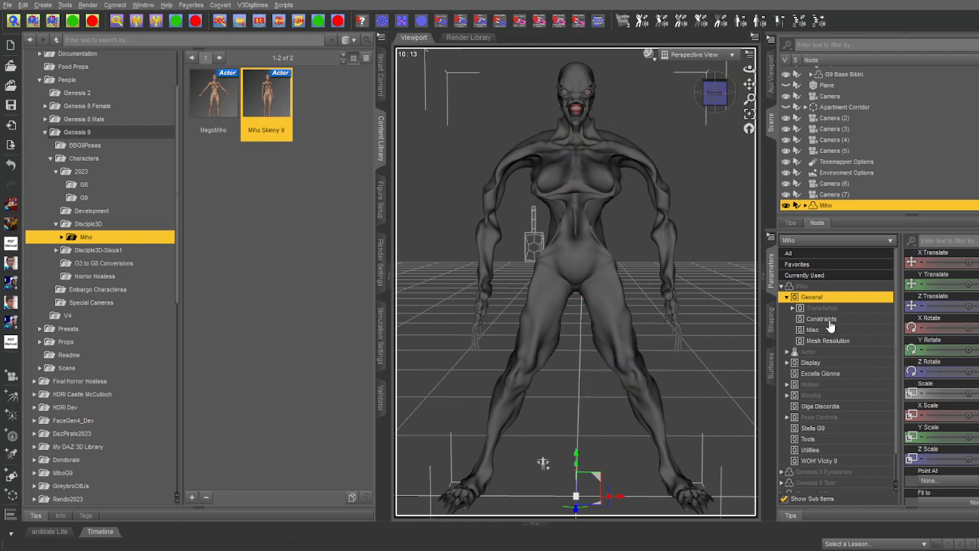
Show Miho's currently used parameters and dial down the Miho and Miho Breast Enlargement morphs.
left_click(822, 274)
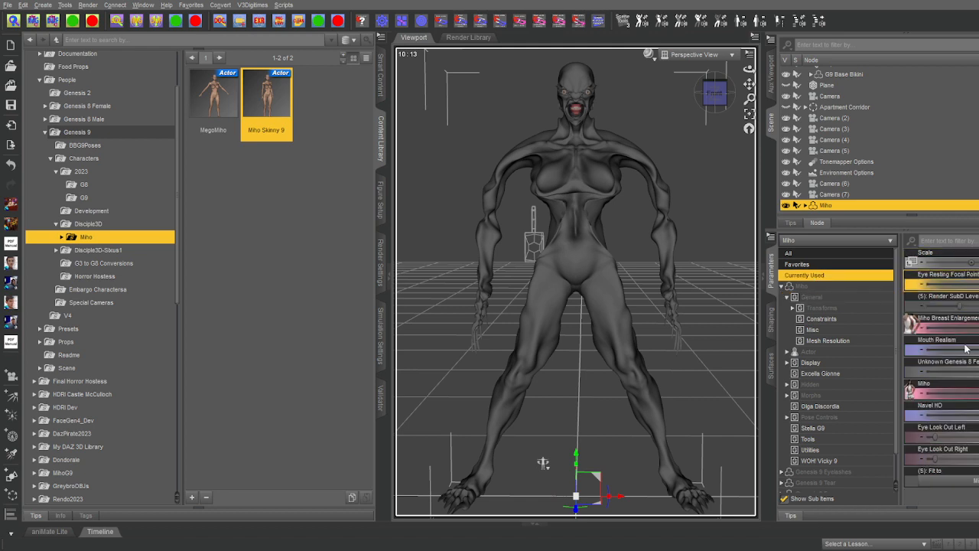
mouse_move(978, 329)
left_mouse_down()
mouse_move(729, 335)
mouse_move(978, 331)
left_mouse_up()
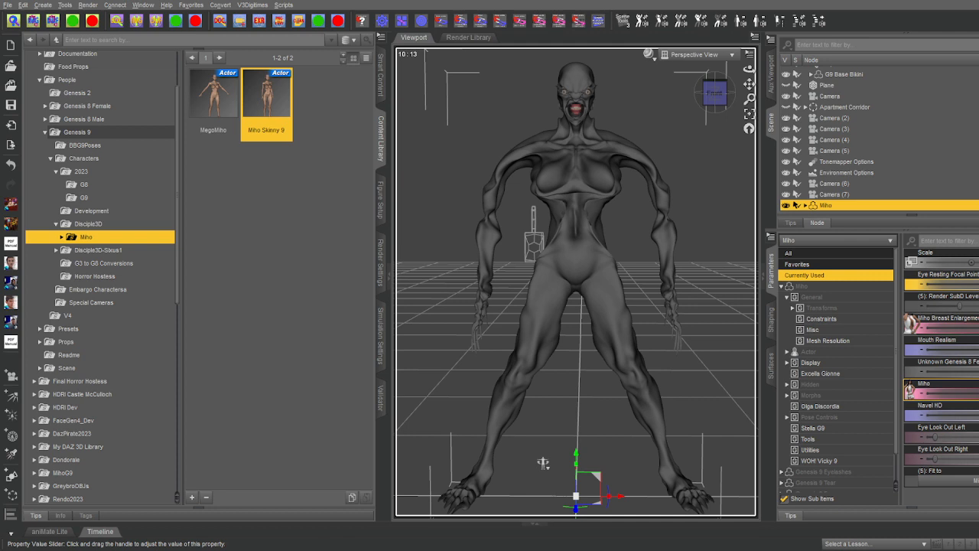
left_click_drag(978, 393, 672, 393)
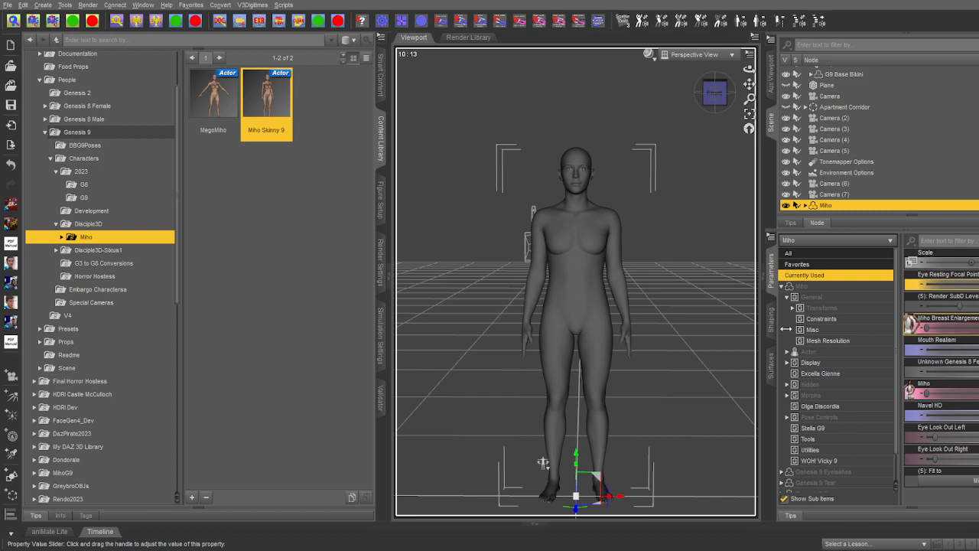
left_click_drag(785, 329, 731, 342)
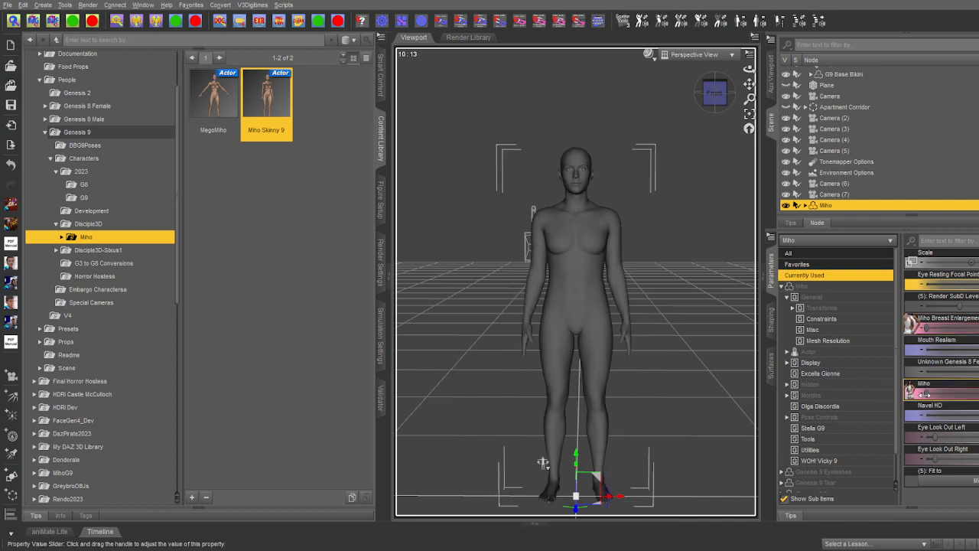
left_click_drag(925, 395, 455, 386)
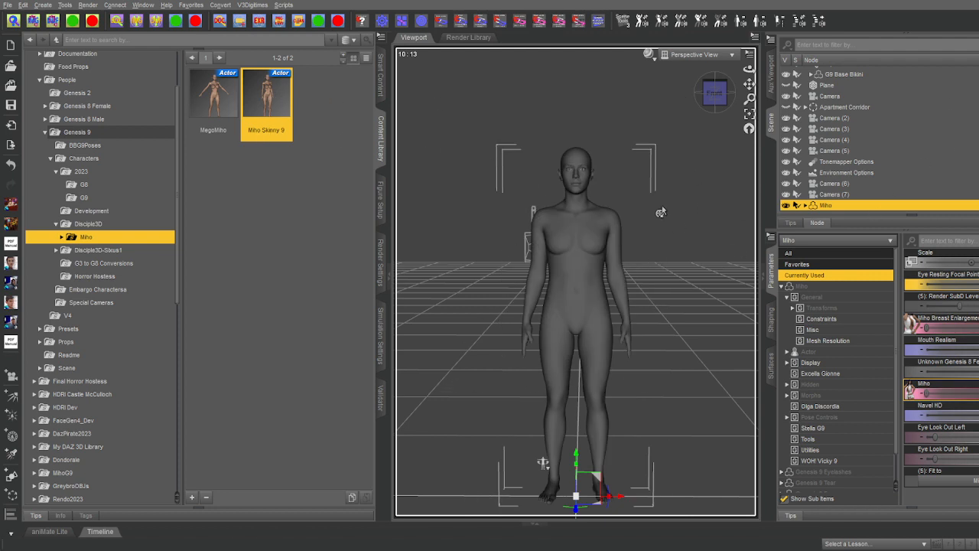
Delete the Miho Skinny 9 figure from the scene.
left_click(591, 222)
left_click(580, 293)
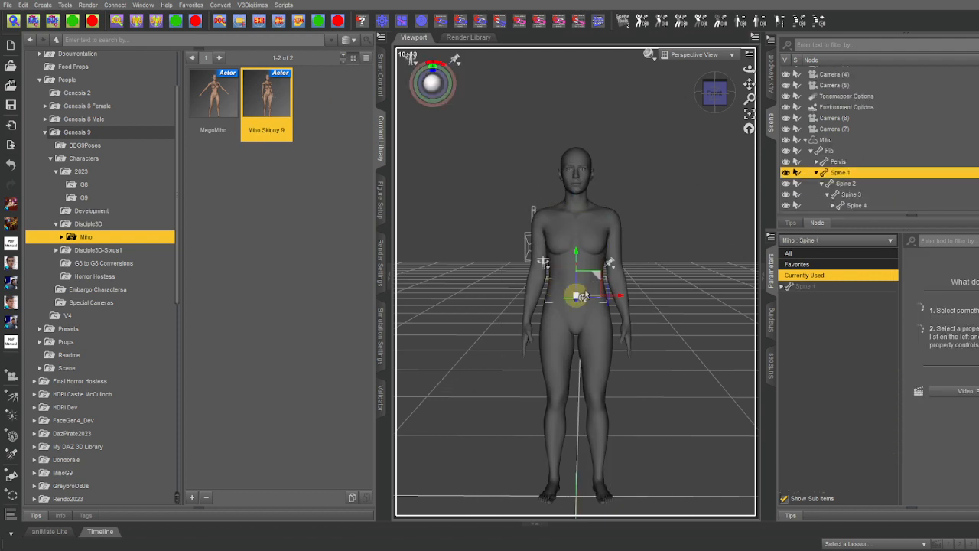
key("Delete")
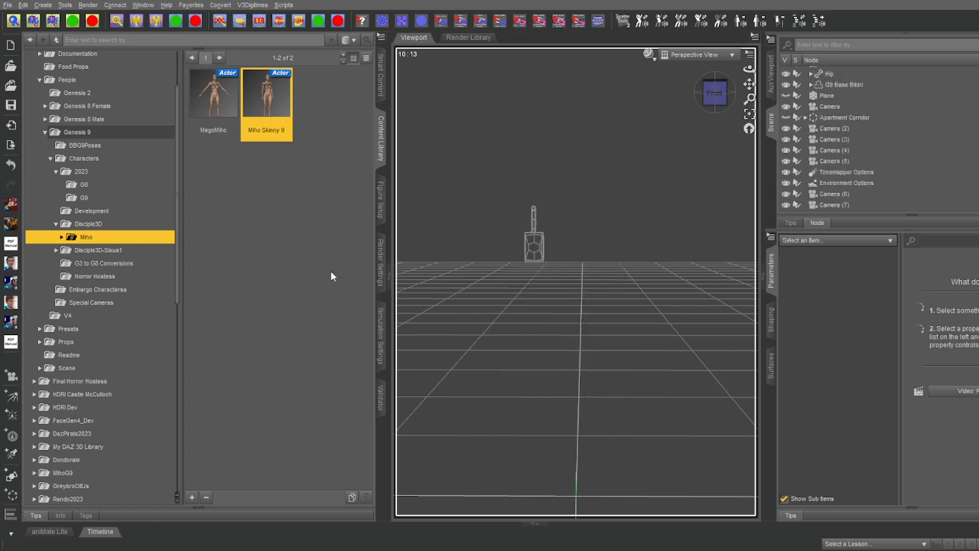
Load Miho 2023 Genesis 9 from the Miho folder under Disciple3D-Sixus1, and delete the figure again.
left_click(115, 252)
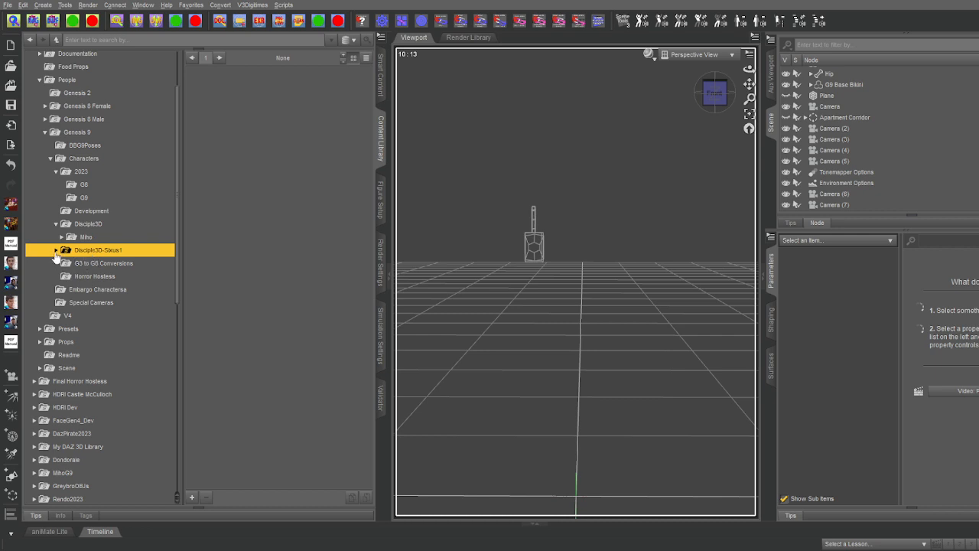
left_click(56, 251)
left_click(80, 263)
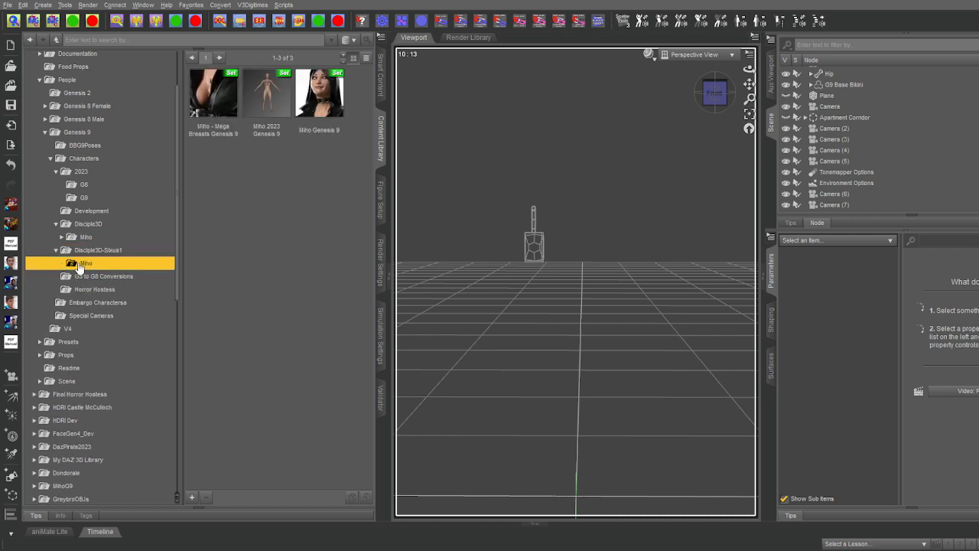
left_click(268, 102)
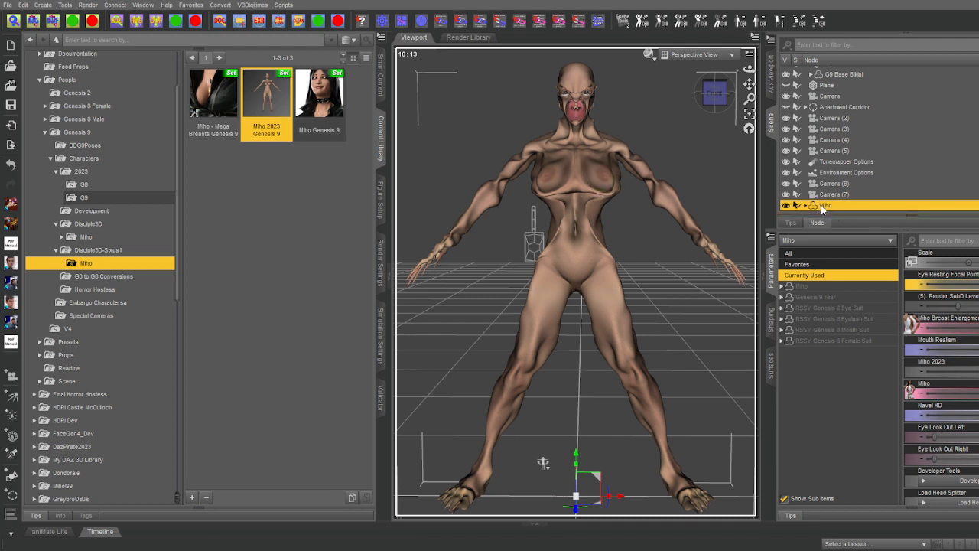
key("Delete")
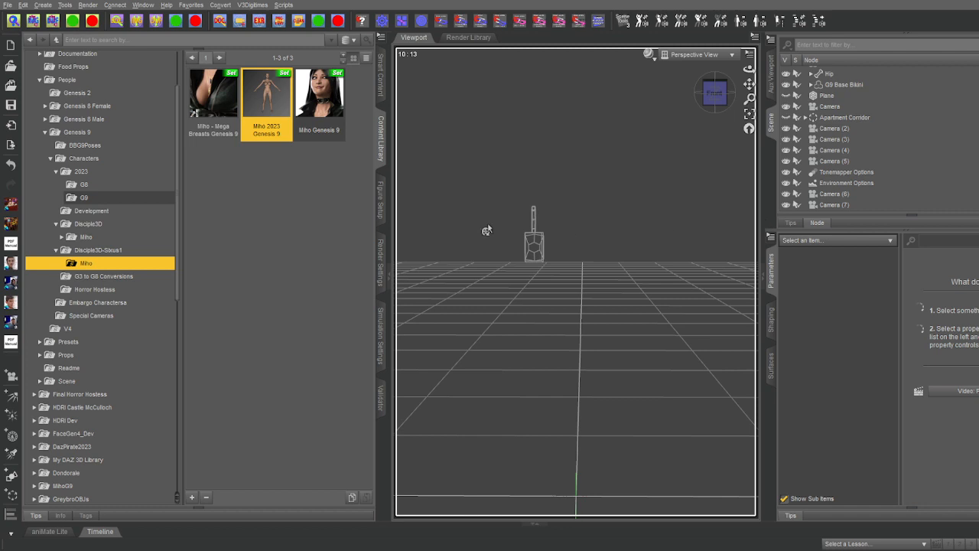
Look through the G3 to G8 Conversions, Disciple3D-Sixus1 and Genesis 9 folders for another character to load.
left_click(121, 276)
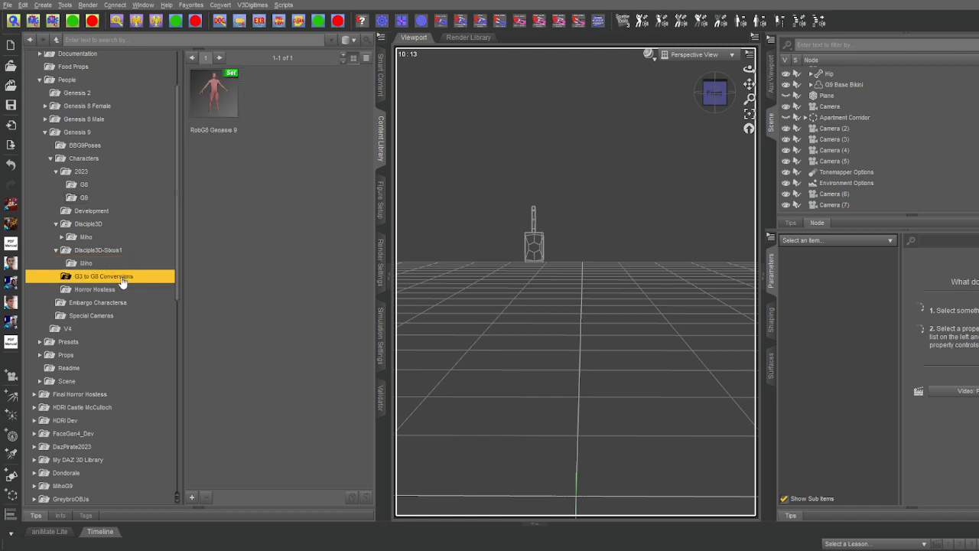
left_click(98, 250)
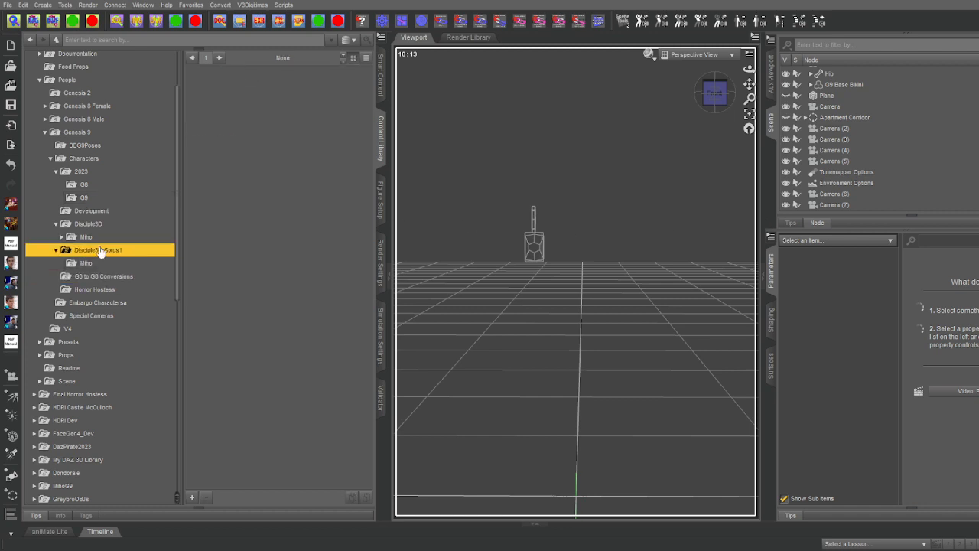
left_click(67, 133)
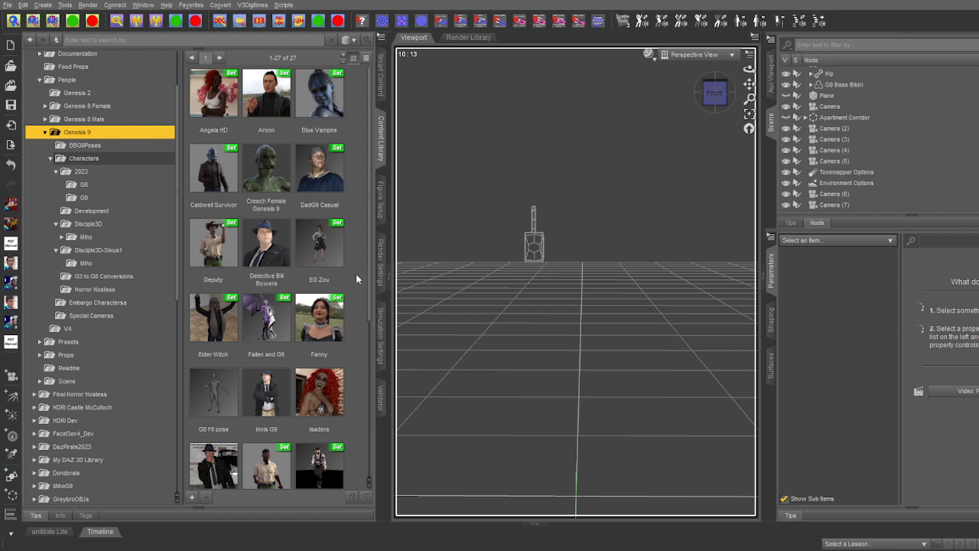
scroll(356, 276, "down", 3)
scroll(356, 278, "down", 1)
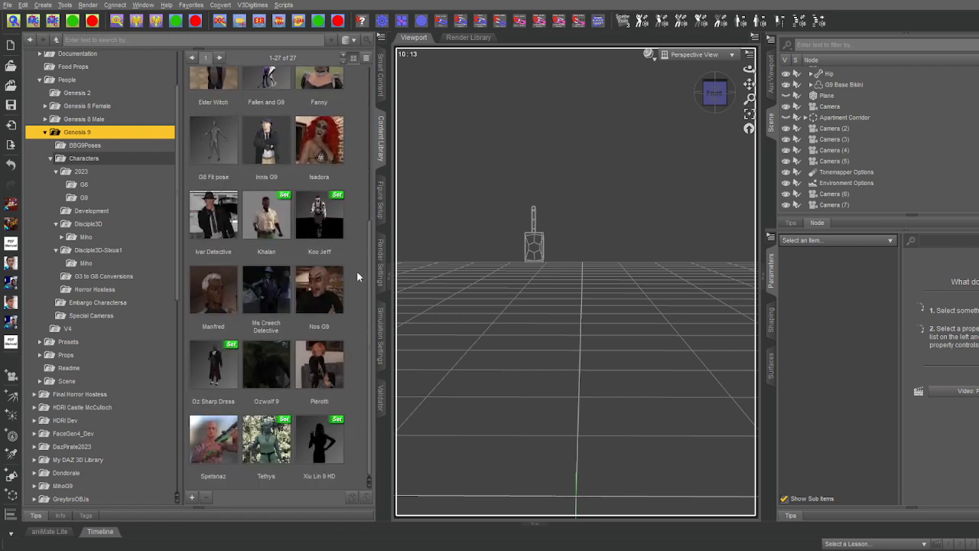
scroll(356, 272, "up", 3)
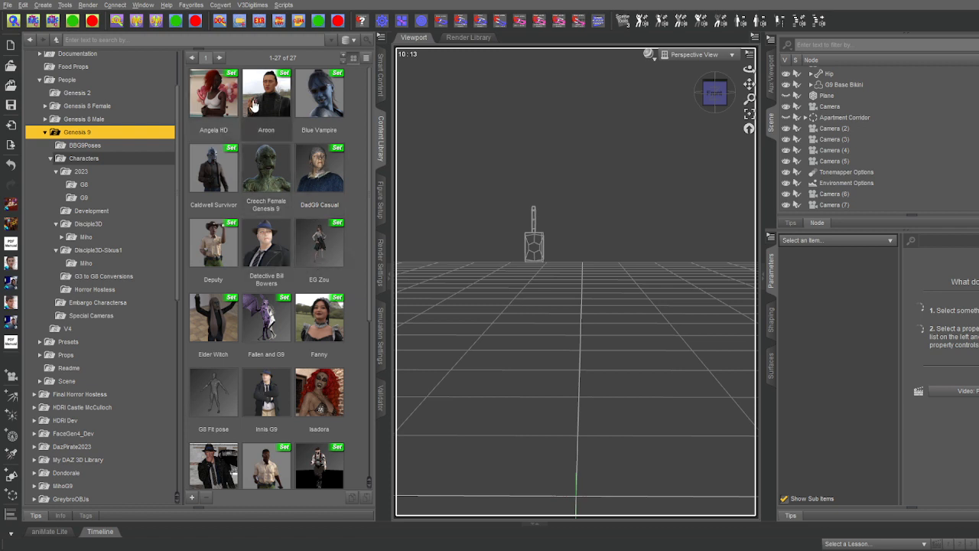
Load the G9 Fem Ninja character from the 2023 G9 folder and delete the figure again.
scroll(253, 105, "down", 5)
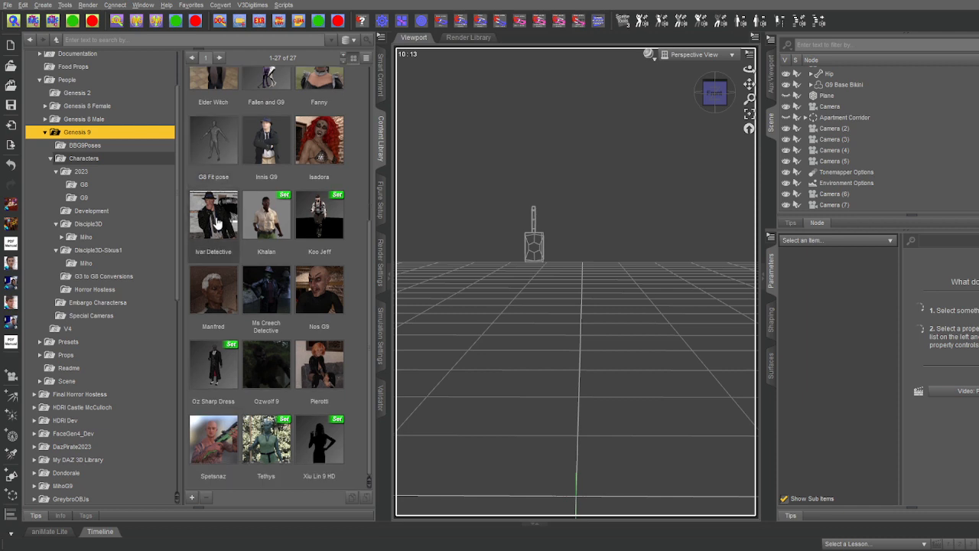
scroll(216, 222, "up", 5)
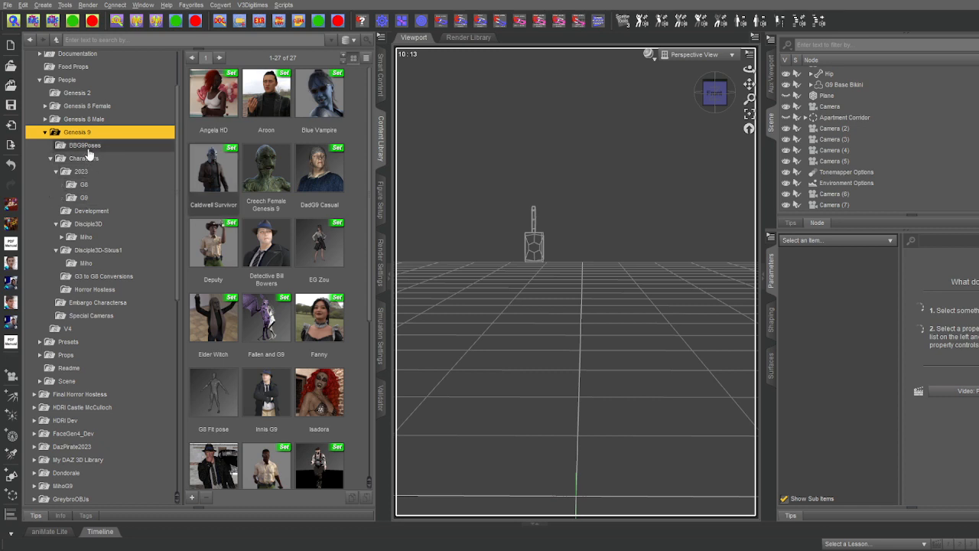
left_click(85, 198)
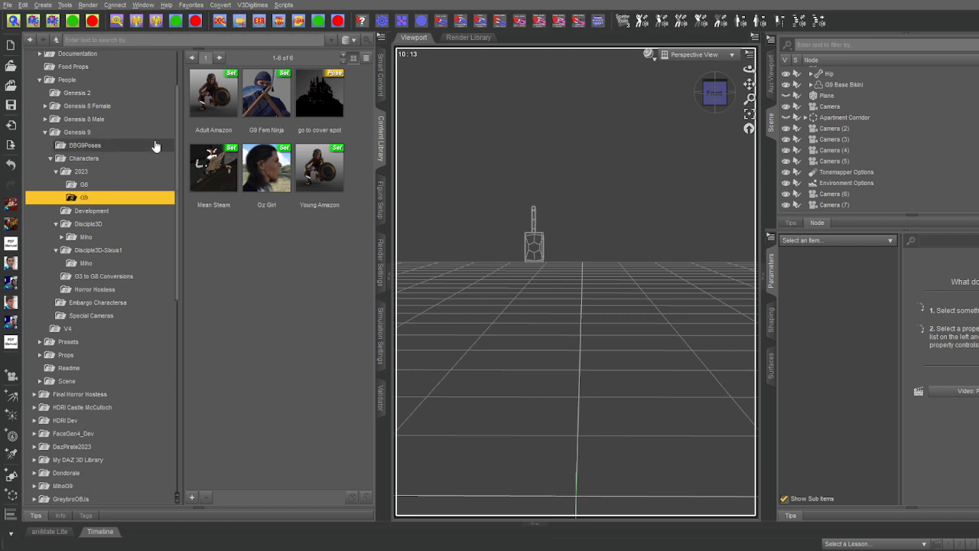
left_click(267, 93)
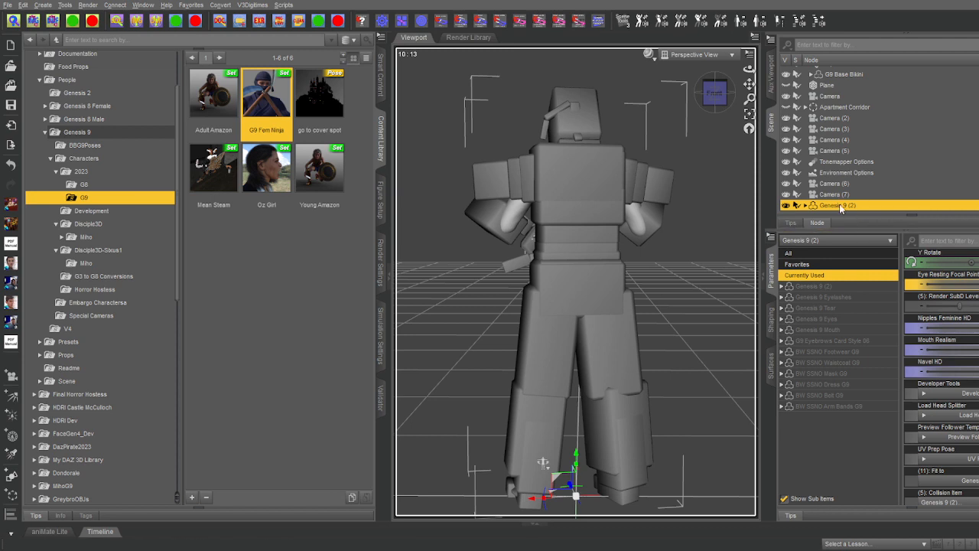
key("Delete")
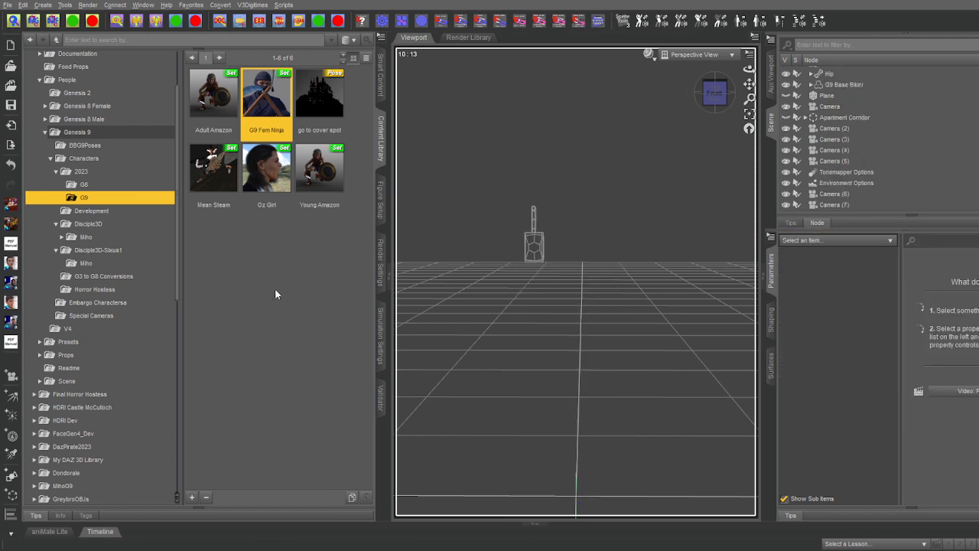
left_click(276, 292)
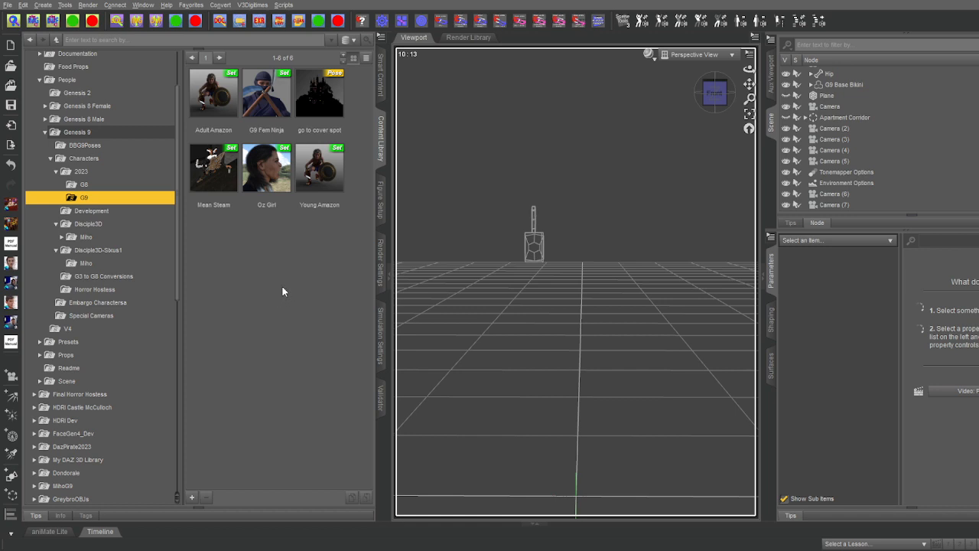
Find the Horror Hostess folder among the Genesis 9 characters and load HH2023 Genesis 9 into the scene.
left_click(84, 185)
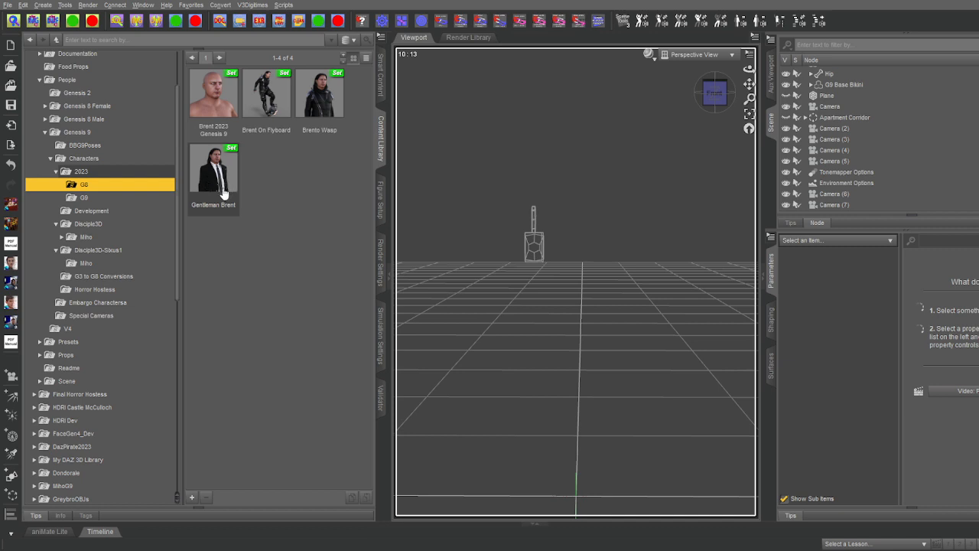
left_click(80, 171)
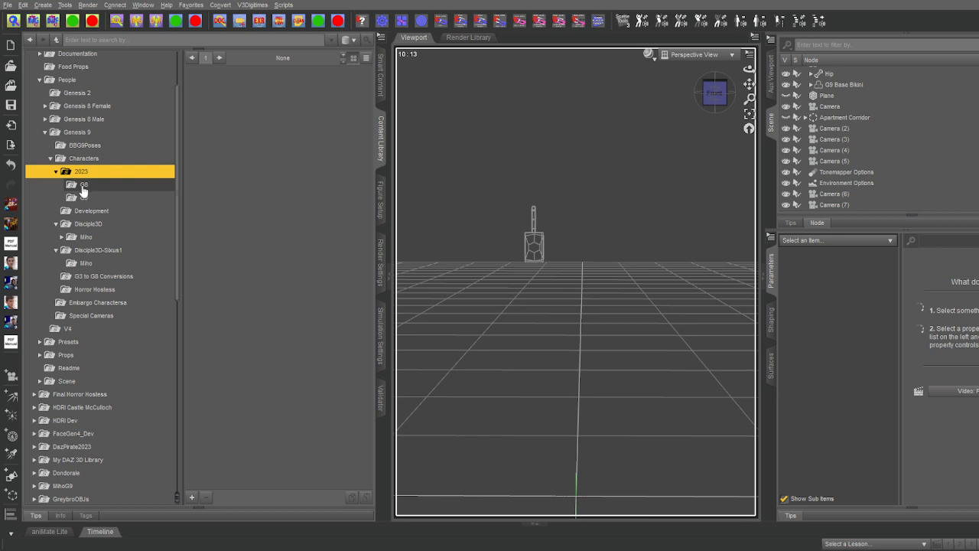
left_click(83, 187)
left_click(79, 202)
left_click(81, 211)
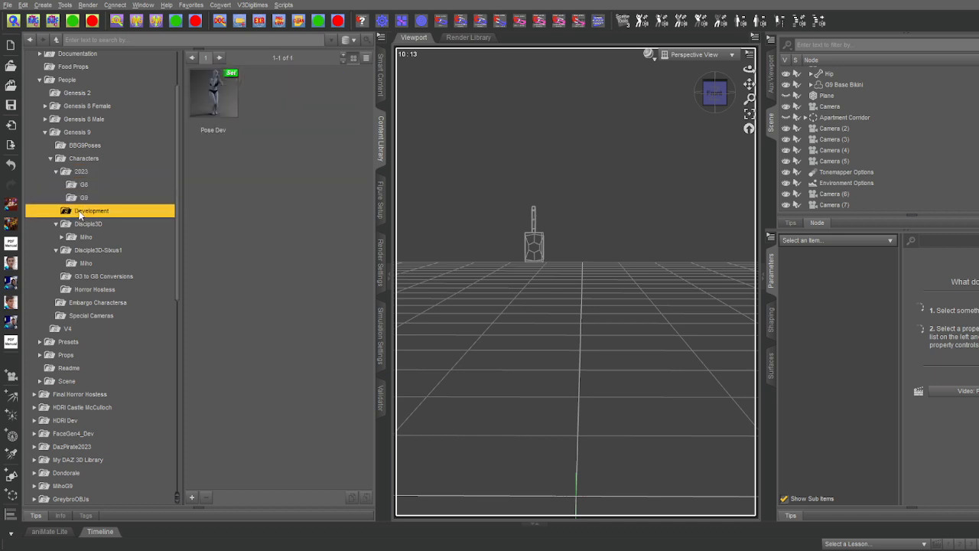
left_click(86, 223)
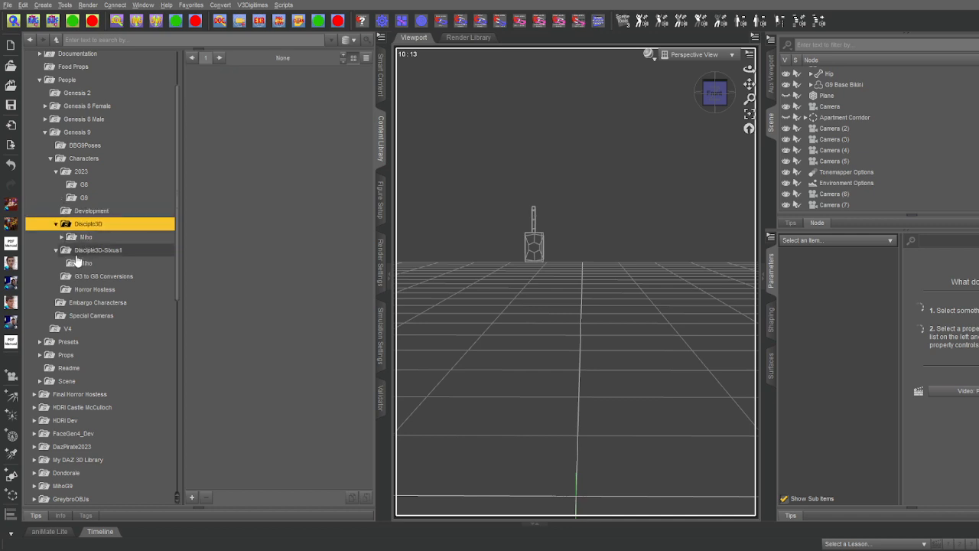
left_click(87, 291)
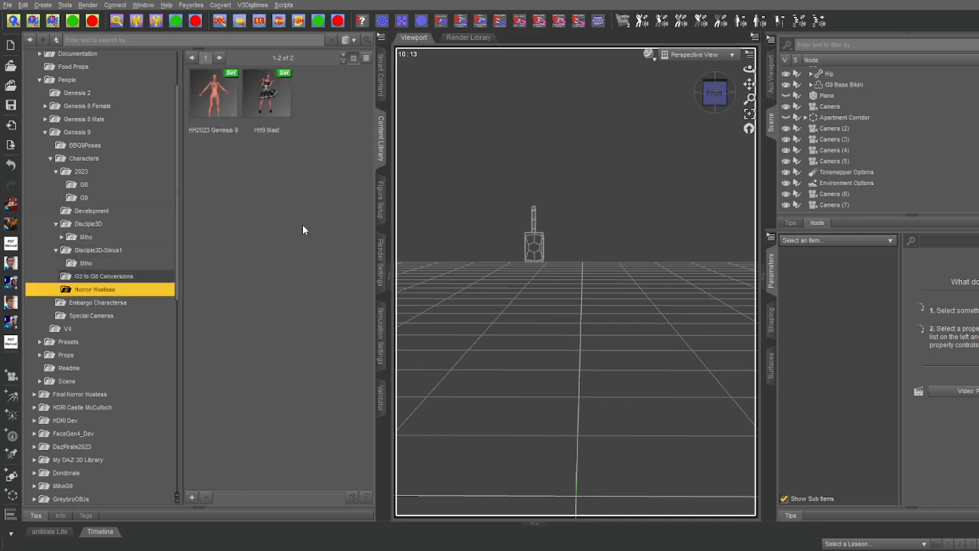
left_click(214, 91)
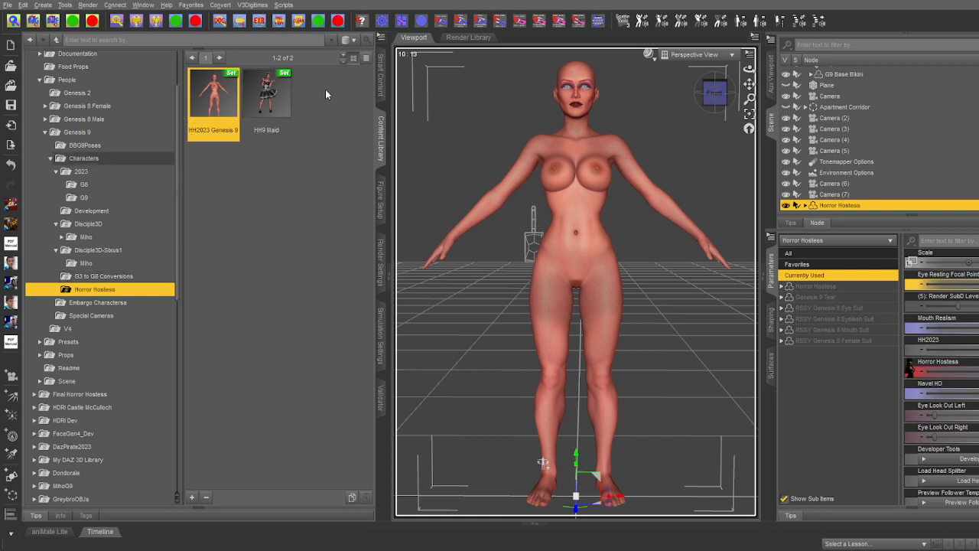
Look through the smart content Wardrobe products compatible with the Horror Hostess figure for a suitable outfit.
left_click(380, 74)
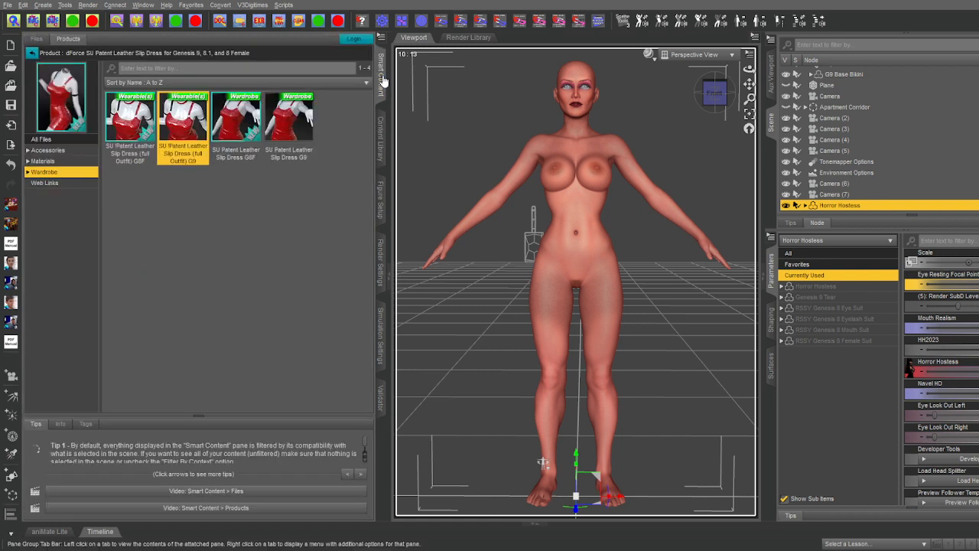
left_click(31, 54)
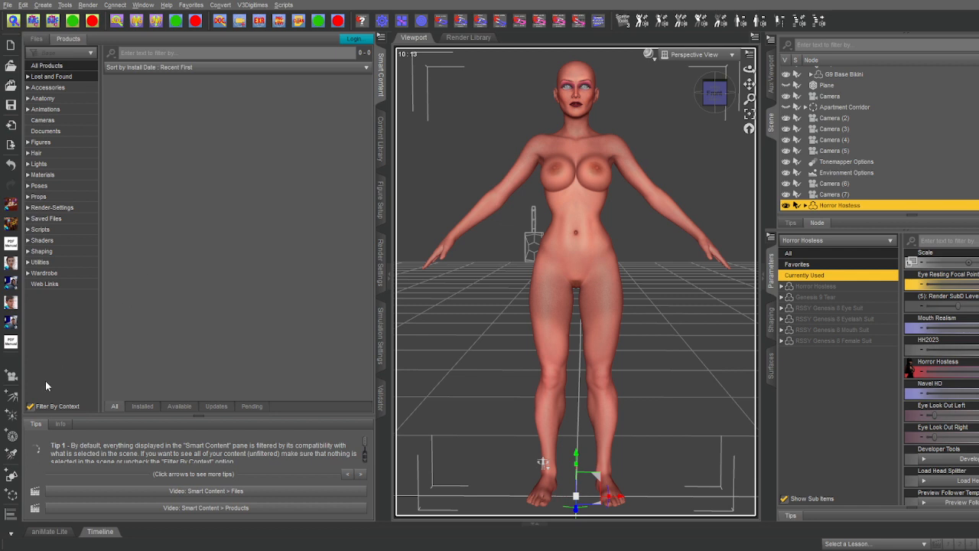
left_click(39, 66)
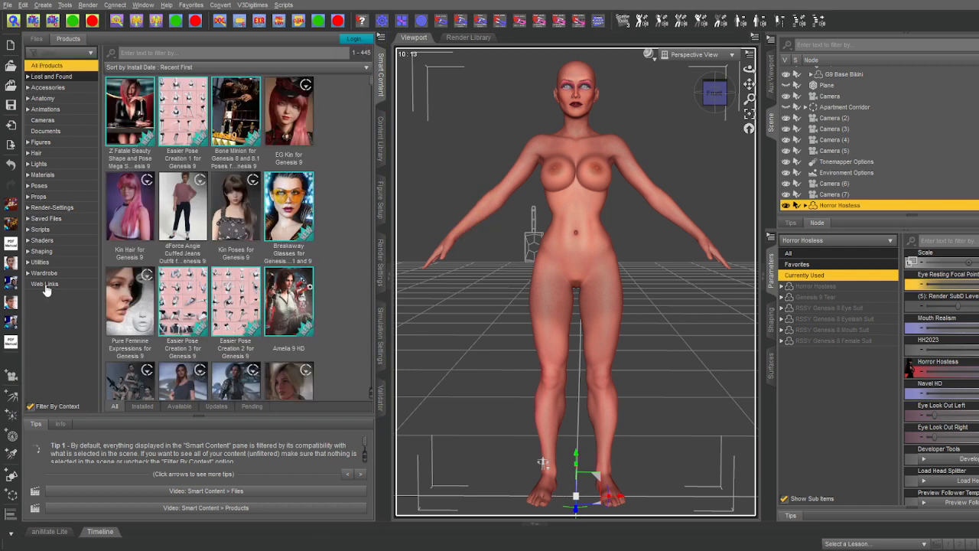
left_click(43, 273)
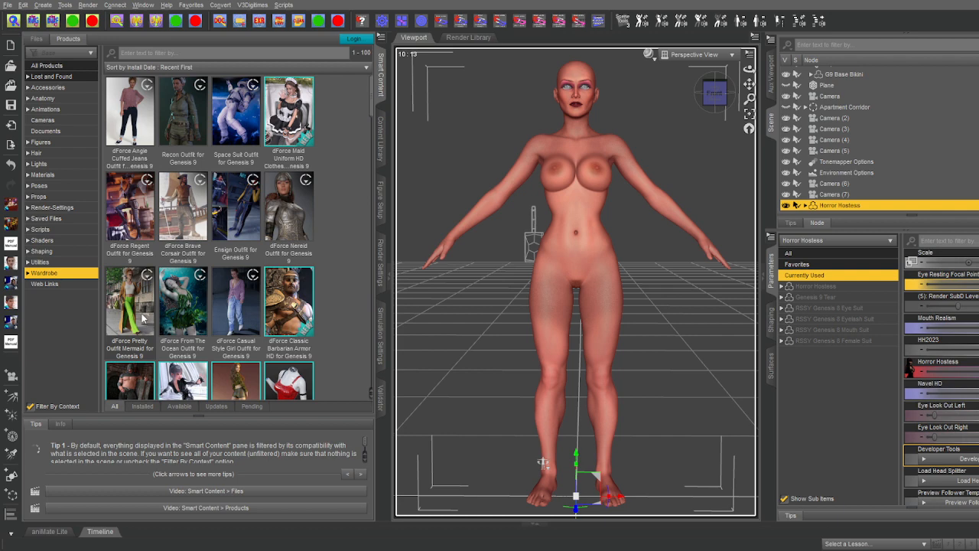
scroll(142, 318, "down", 3)
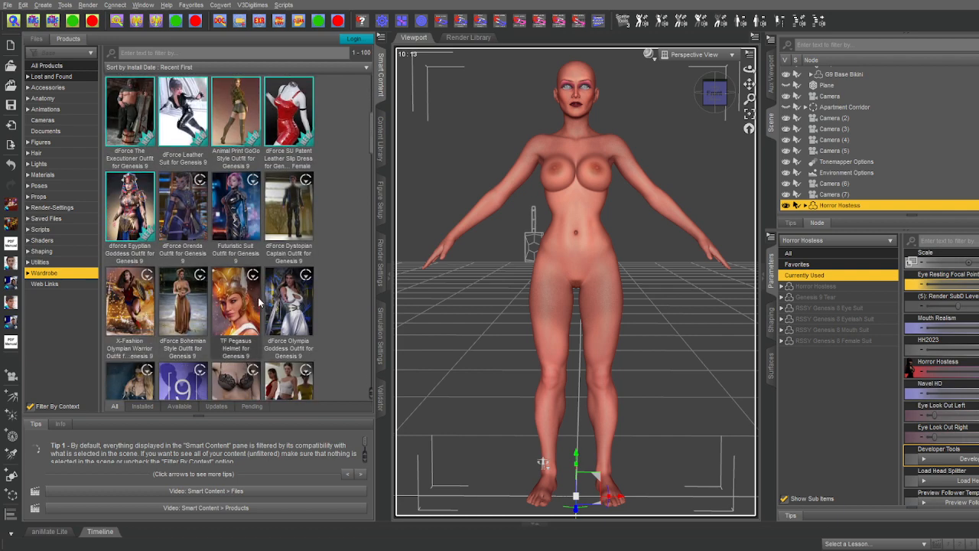
scroll(303, 304, "down", 3)
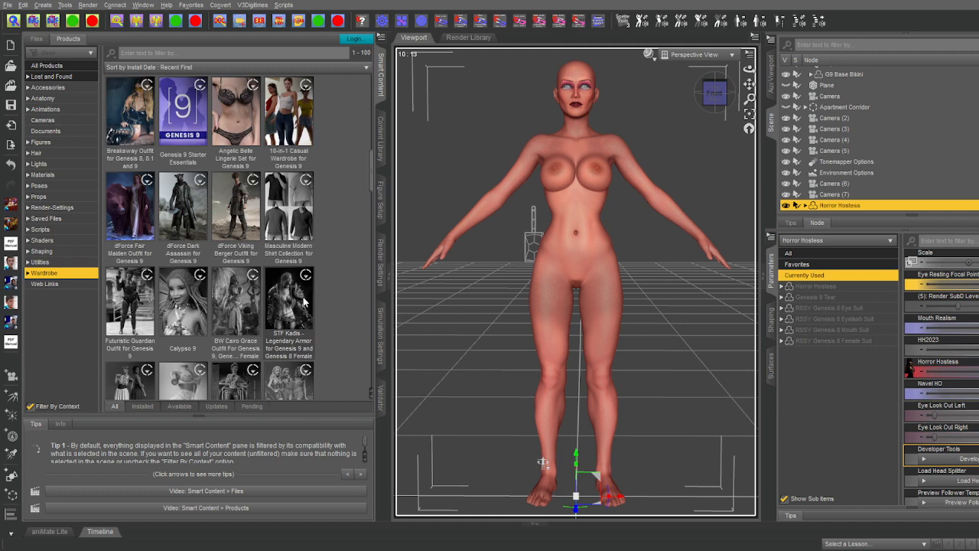
scroll(304, 299, "down", 3)
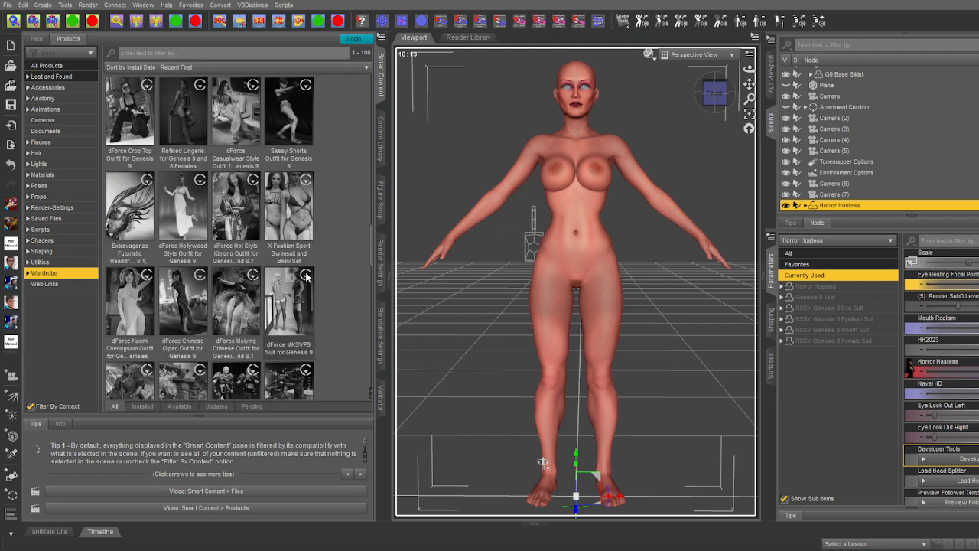
scroll(306, 277, "down", 3)
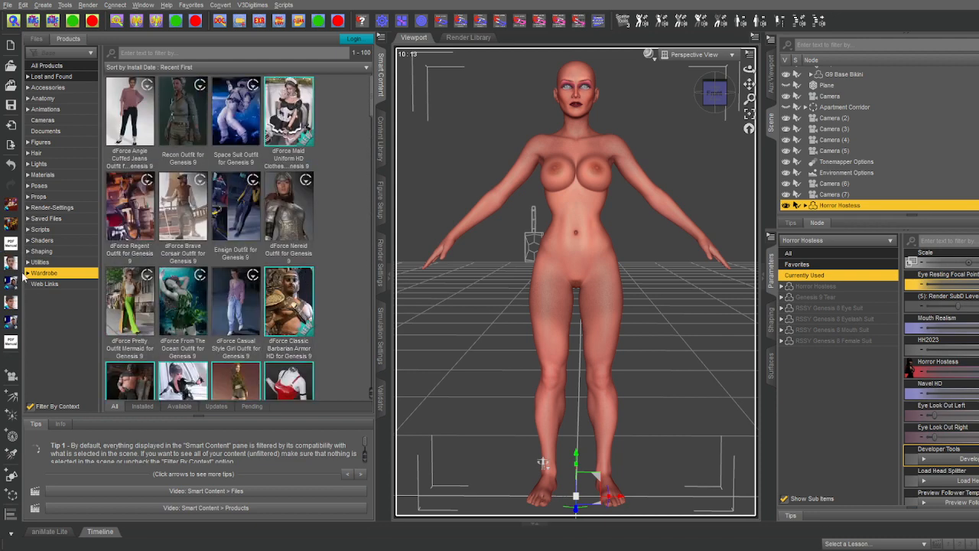
Narrow the wardrobe products to Outerwear and open the dForce Dystopian Captain Outfit for Genesis 9.
left_click(27, 273)
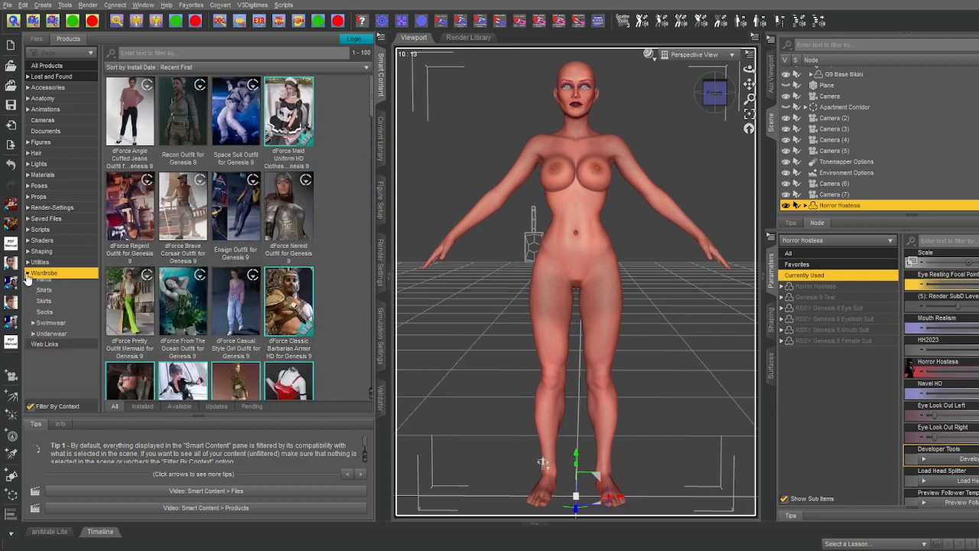
scroll(48, 286, "down", 1)
left_click(46, 305)
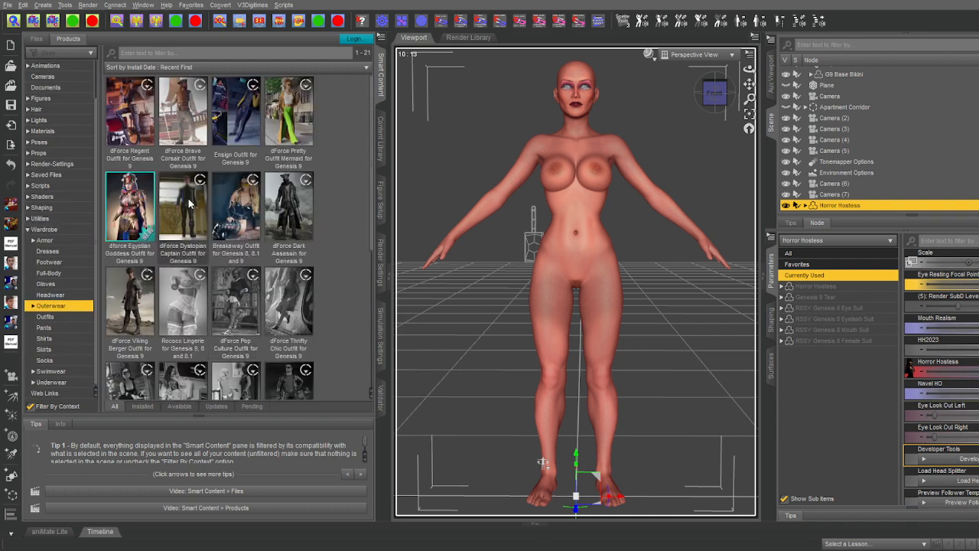
left_click(191, 203)
Add the Dystopian Captain Jacket to the Horror Hostess figure and delete the jacket again.
left_click(138, 108)
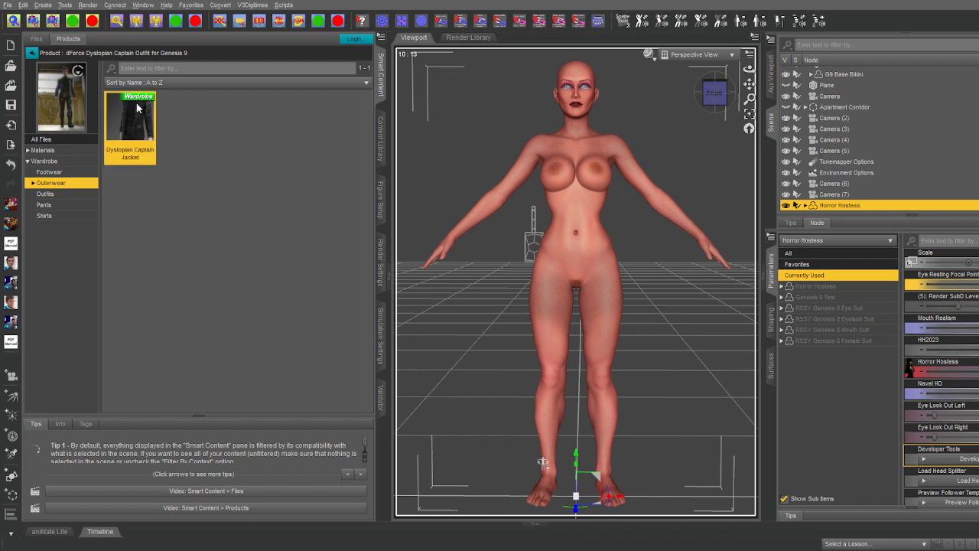
double_click(137, 108)
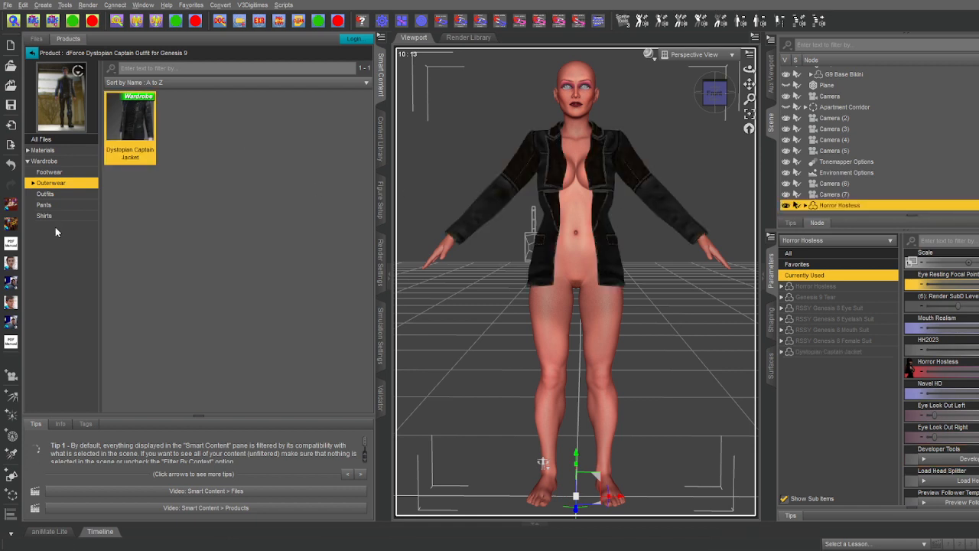
left_click(805, 205)
scroll(842, 197, "down", 1)
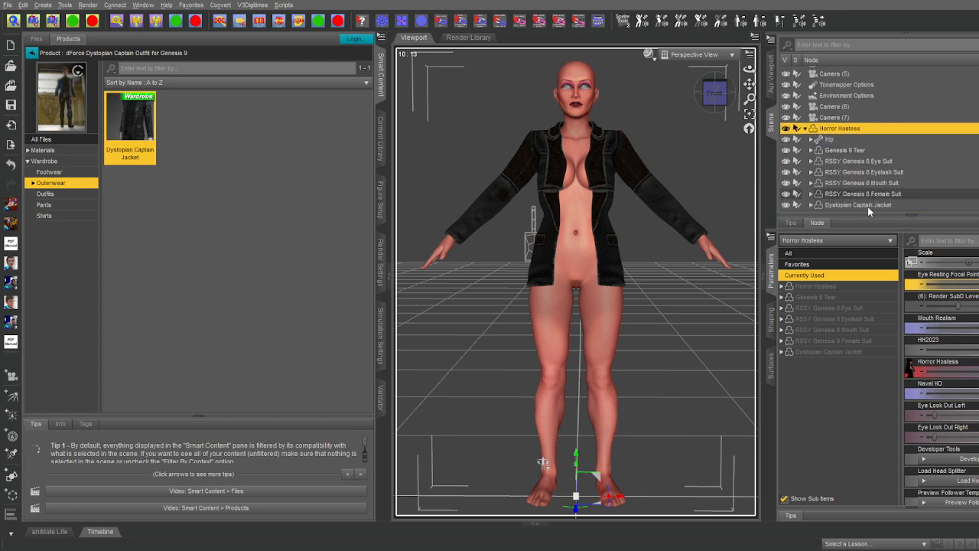
left_click(868, 205)
key("Delete")
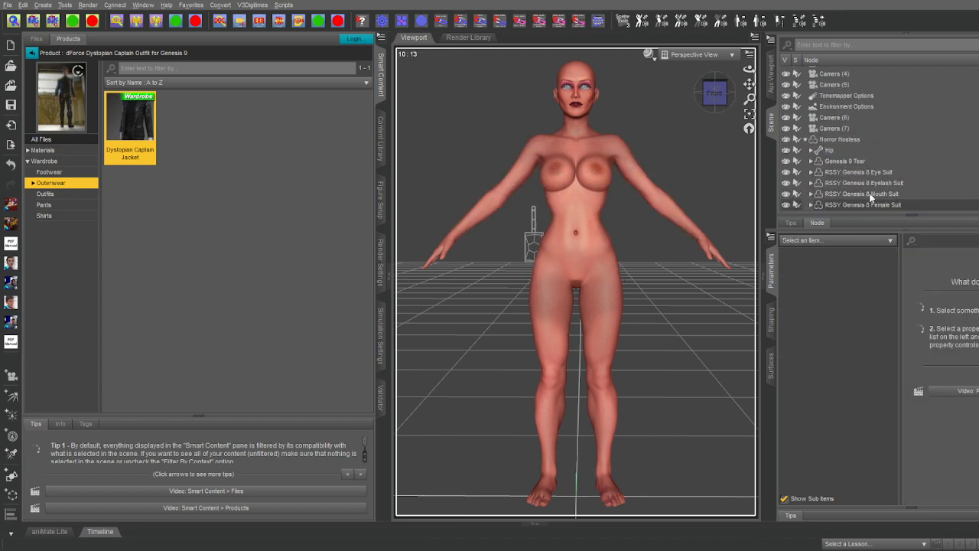
Dress the Horror Hostess figure in the complete Dystopian Captain Outfit from the product's Wardrobe files.
left_click(840, 139)
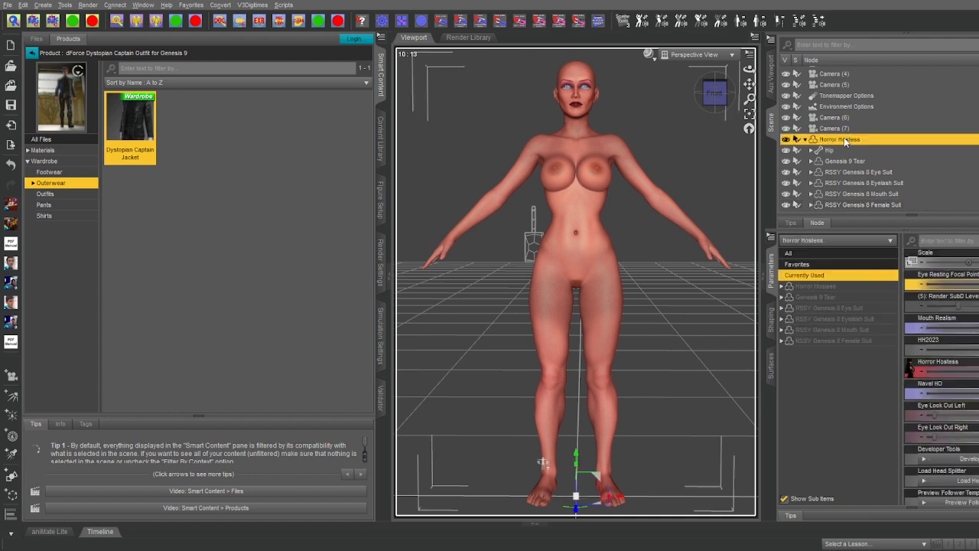
left_click(44, 161)
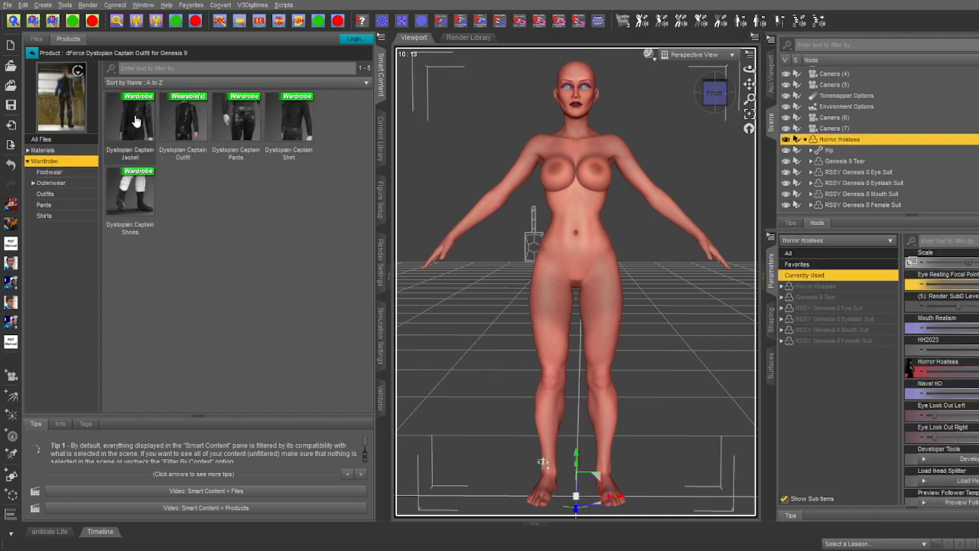
left_click(194, 124)
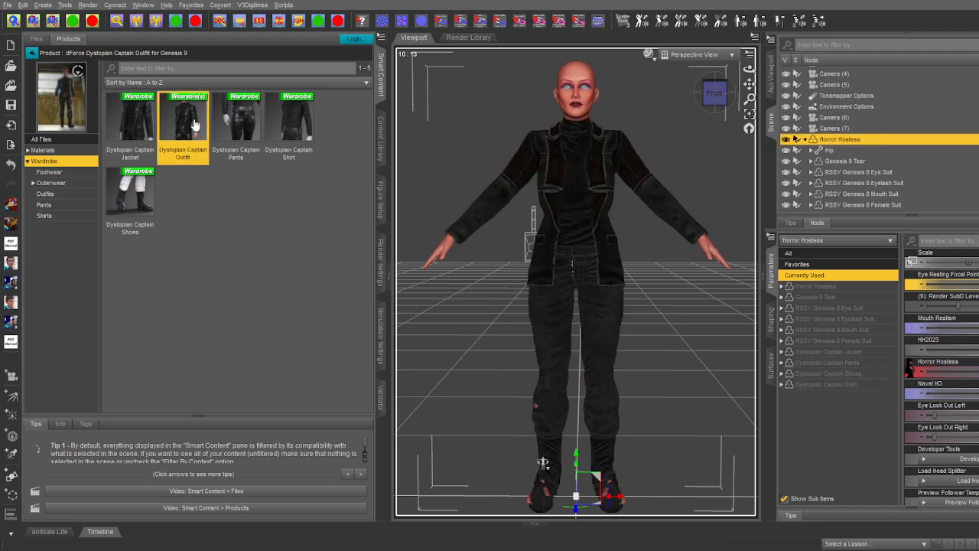
Look through the Genesis 8 Female characters in the Disciple3D2022 content library for material presets.
left_click(31, 52)
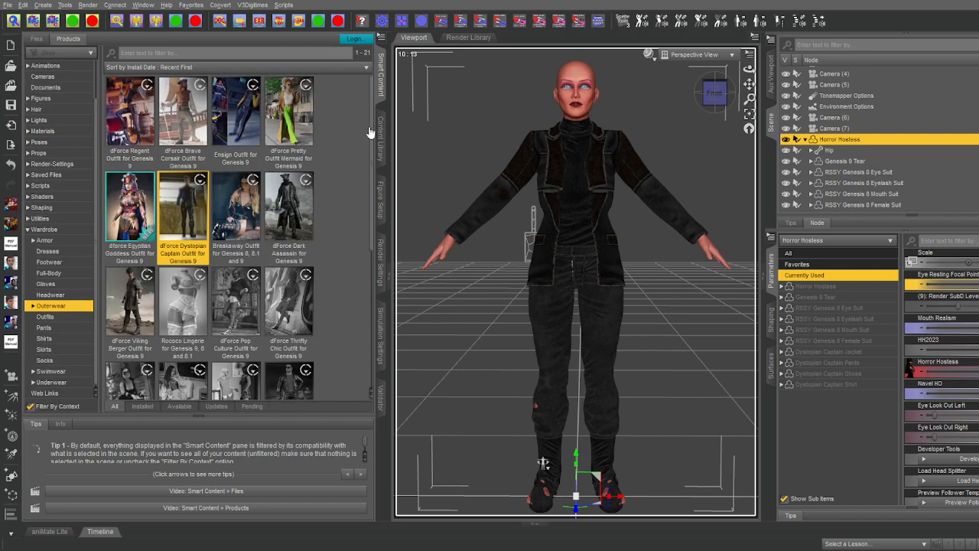
left_click(380, 136)
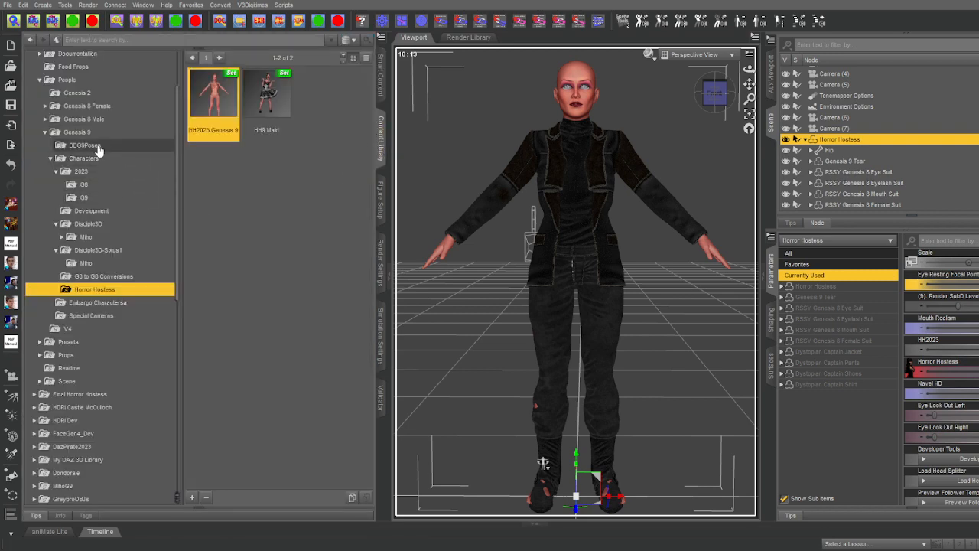
left_click(44, 119)
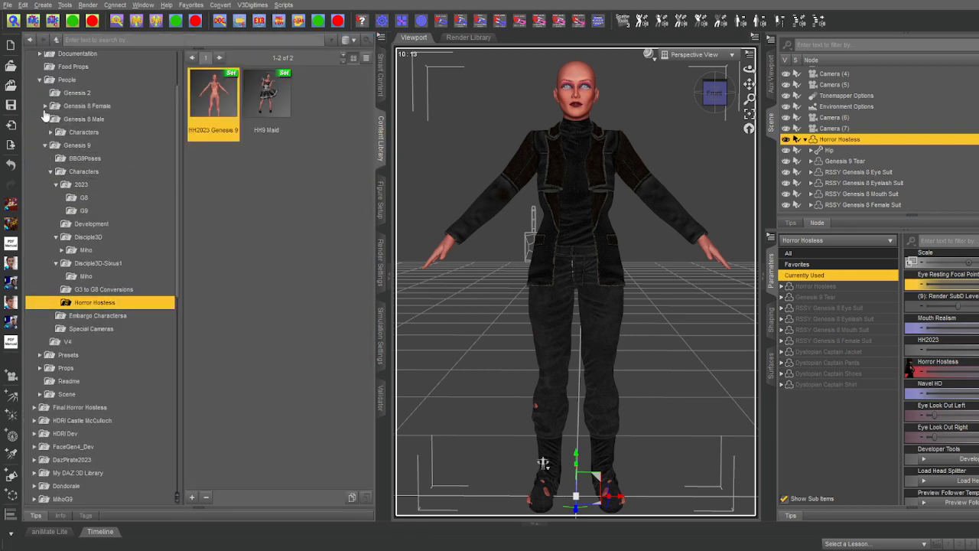
left_click(44, 106)
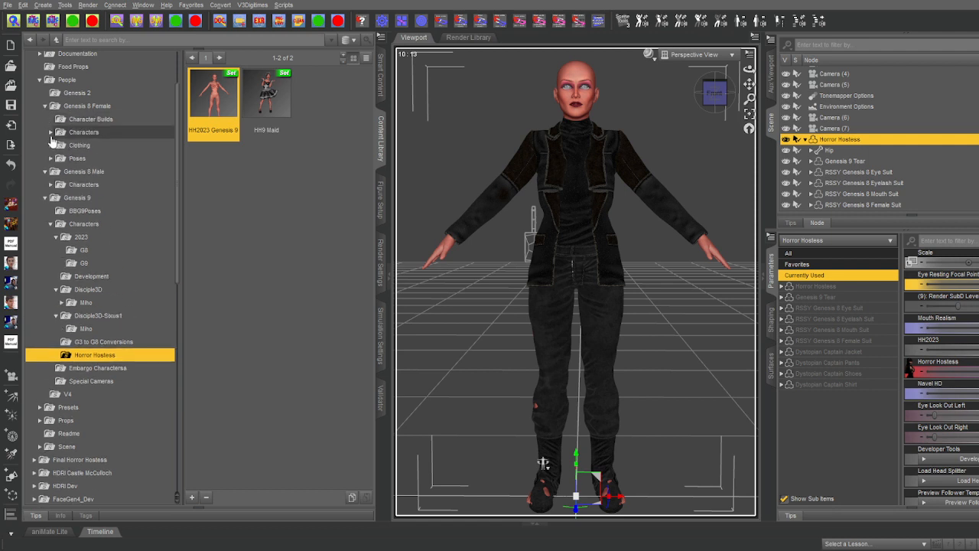
left_click(51, 132)
scroll(40, 101, "up", 5)
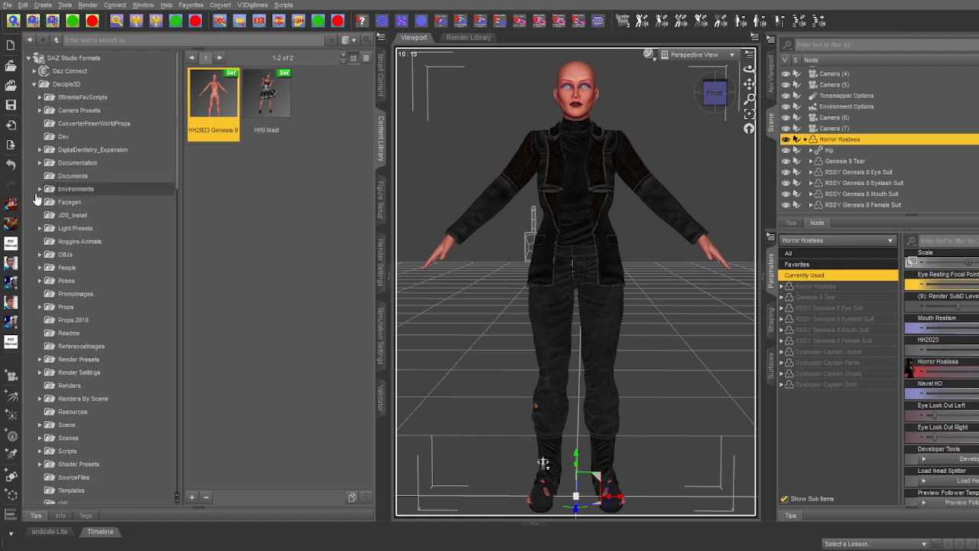
Examine the Demon Israfel skin and glowing vein presets among the Disciple3D characters for Genesis 8 Female.
scroll(44, 191, "down", 4)
left_click(39, 155)
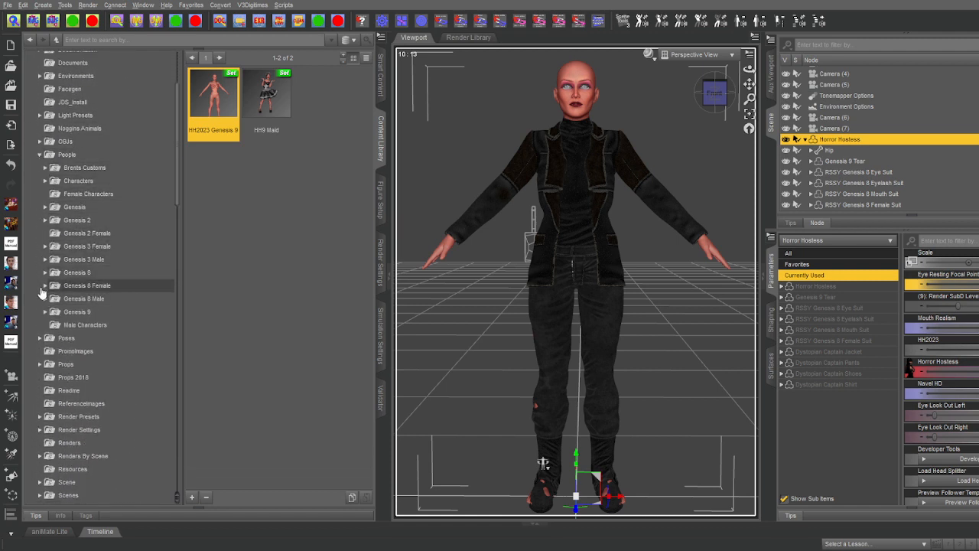
left_click(44, 286)
left_click(50, 312)
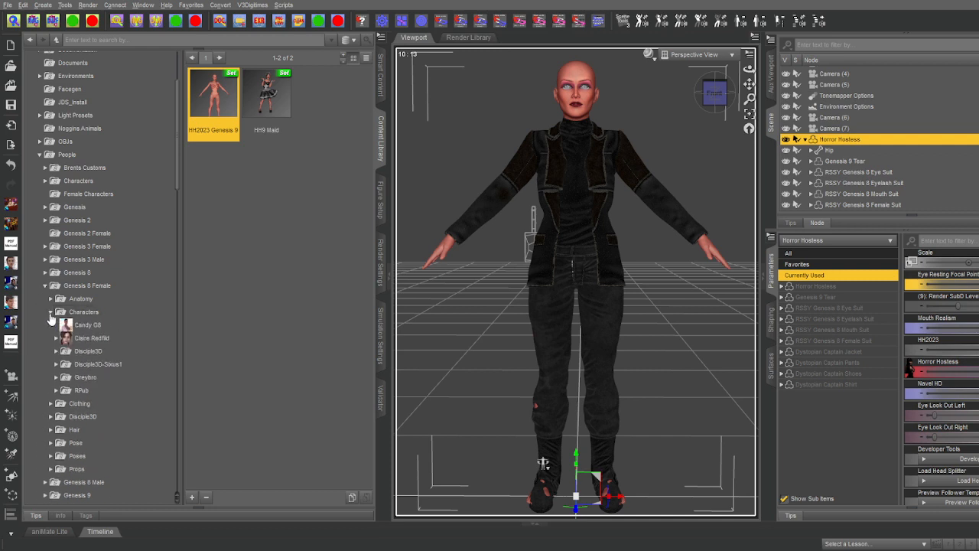
left_click(55, 364)
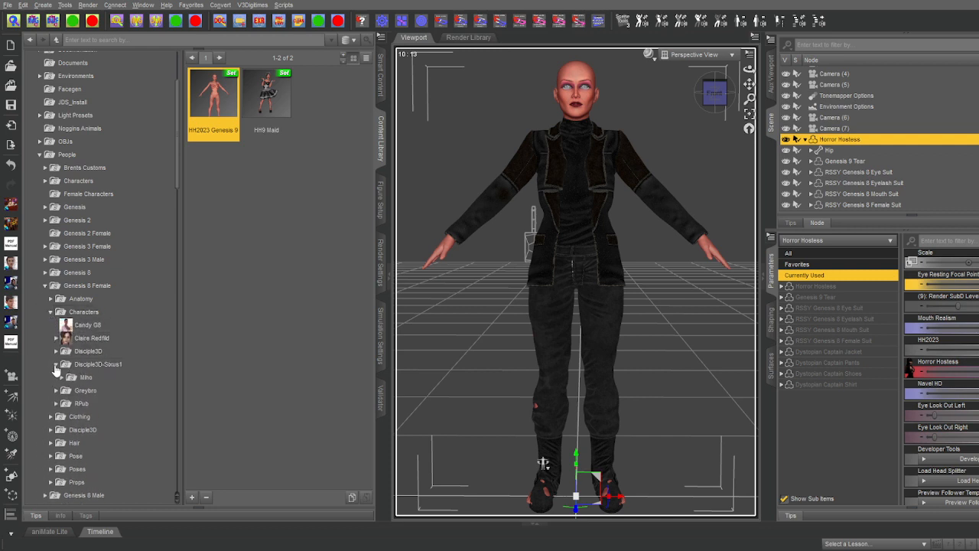
double_click(56, 351)
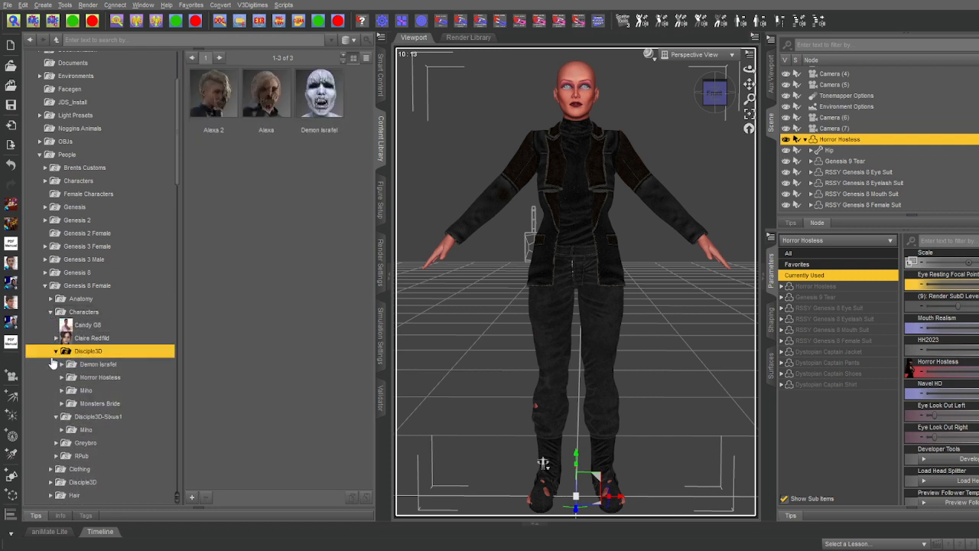
left_click(62, 364)
left_click(104, 365)
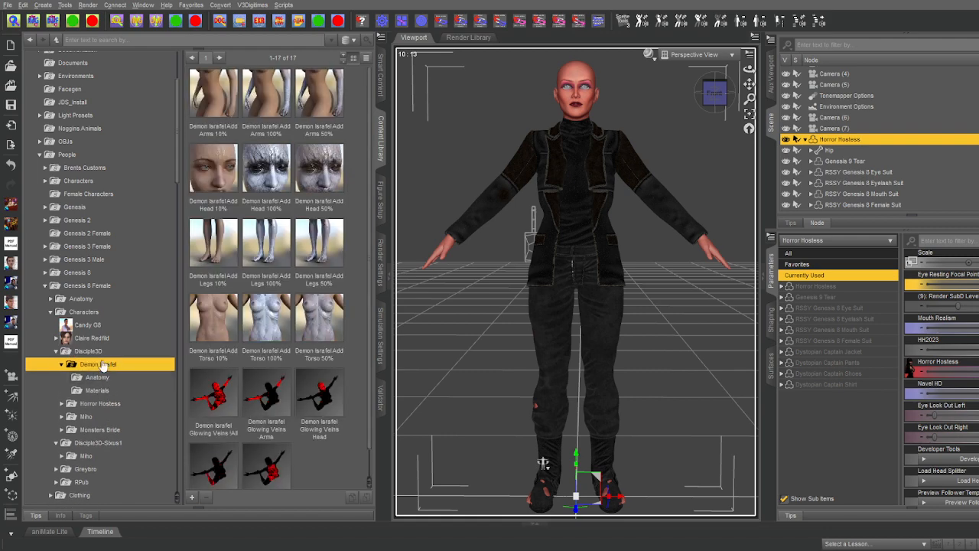
scroll(104, 360, "down", 5)
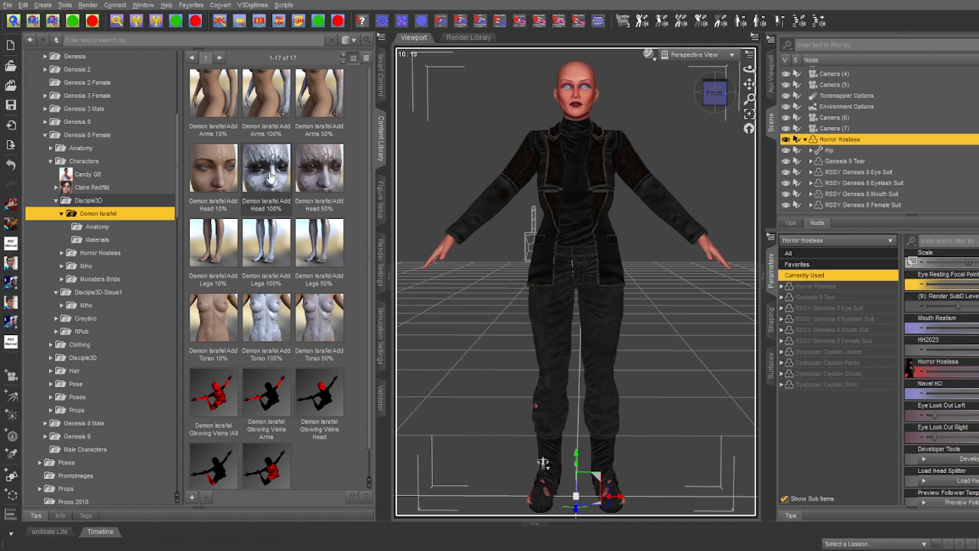
left_click(56, 200)
left_click(56, 202)
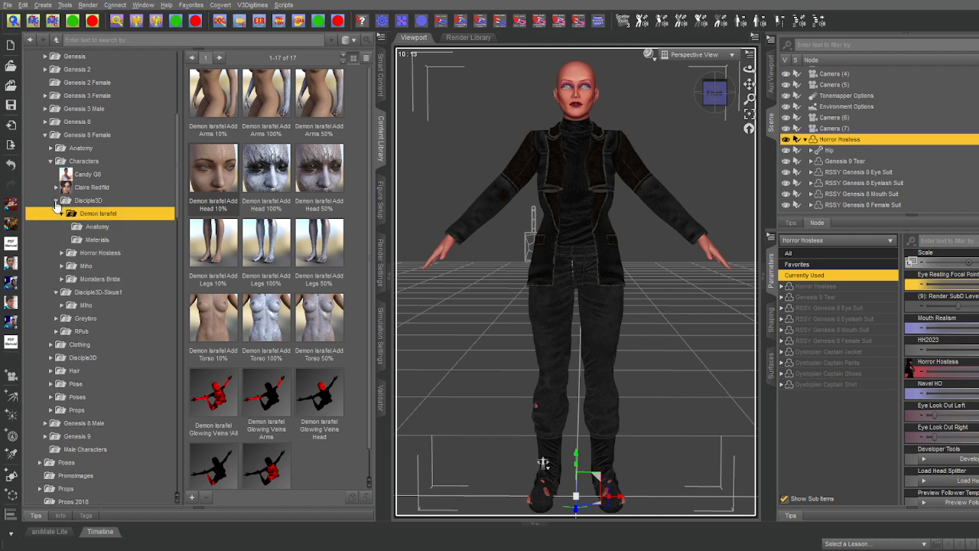
left_click(55, 201)
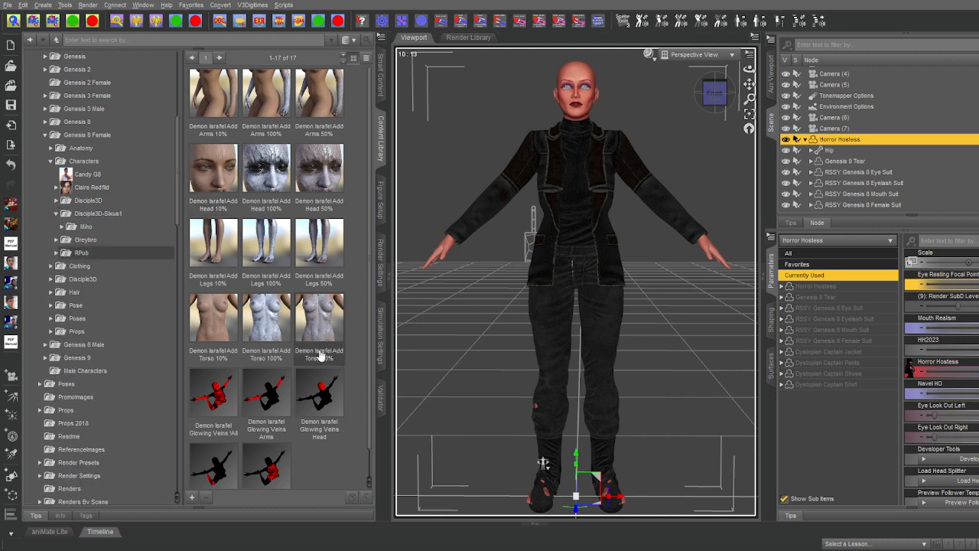
scroll(319, 358, "down", 1)
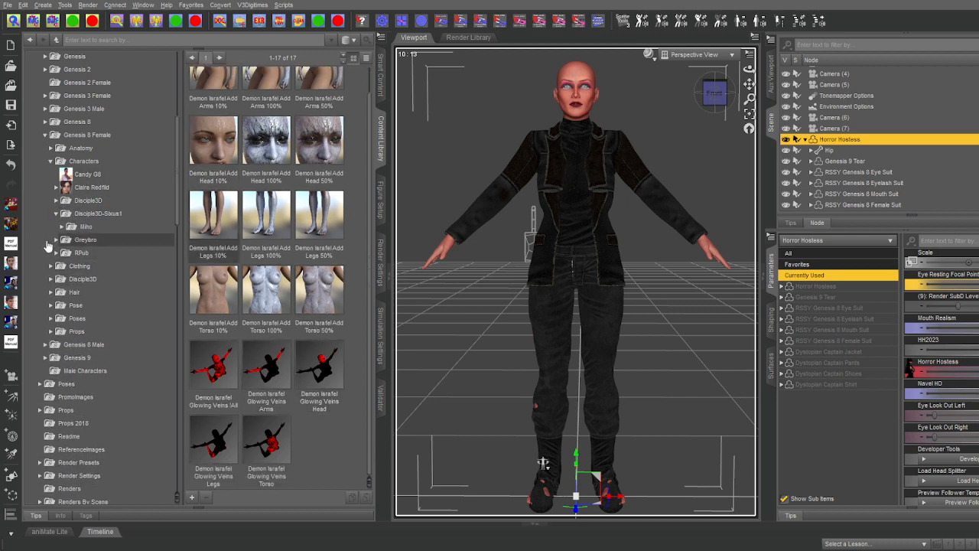
Look at the Disciple3D Horror Hostess clothing for Genesis 8 Female and its outfit material presets.
left_click(50, 266)
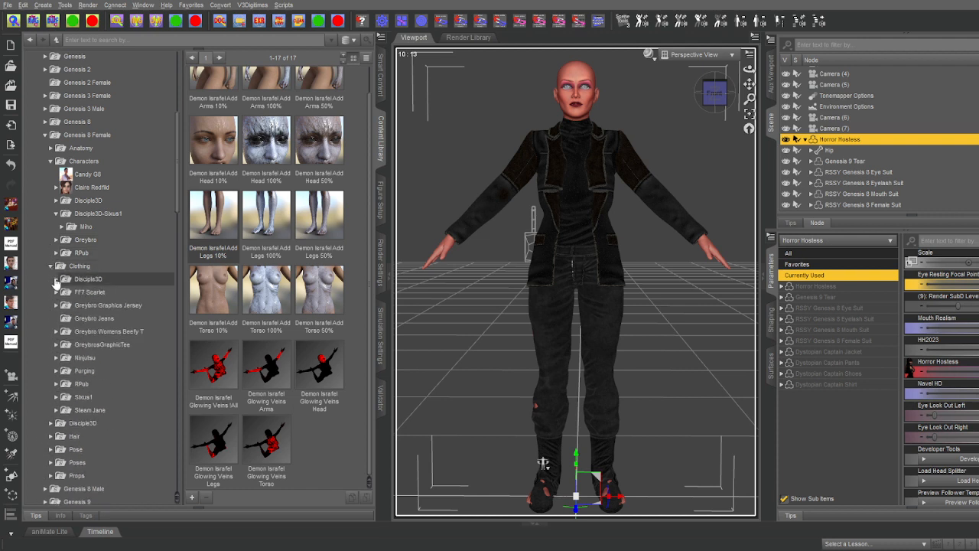
left_click(61, 279)
left_click(96, 293)
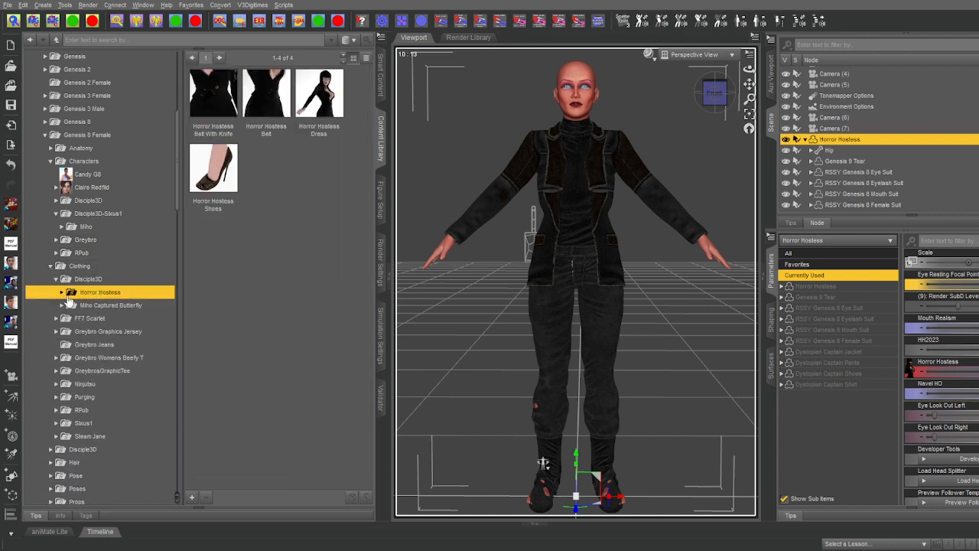
left_click(61, 292)
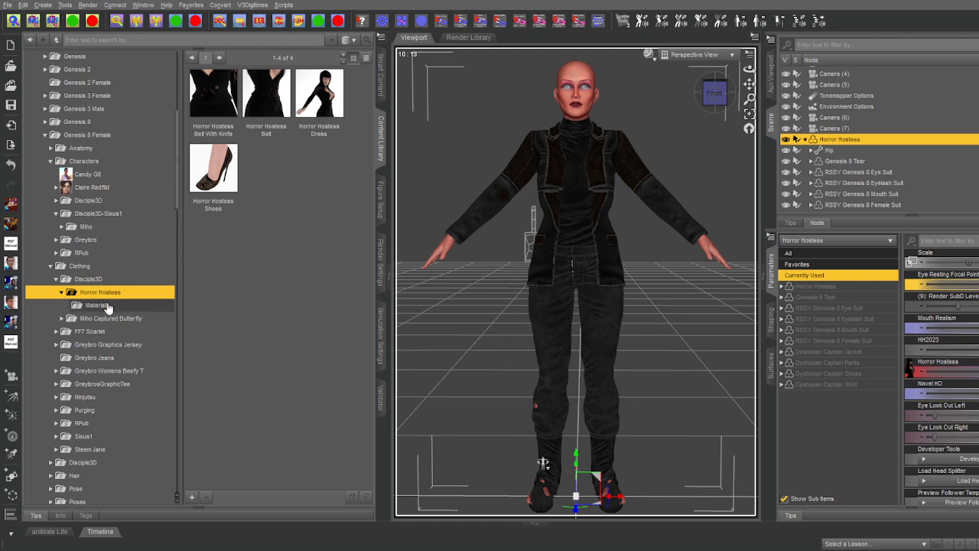
left_click(107, 306)
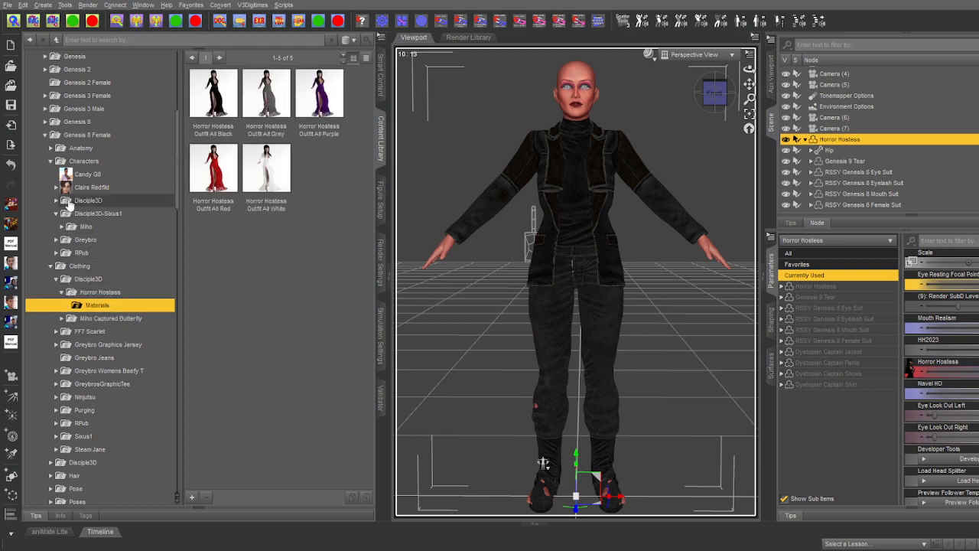
Add the Horror Hostess Hair dForce from the Genesis 8 Female hair content to the Horror Hostess figure.
left_click(50, 267)
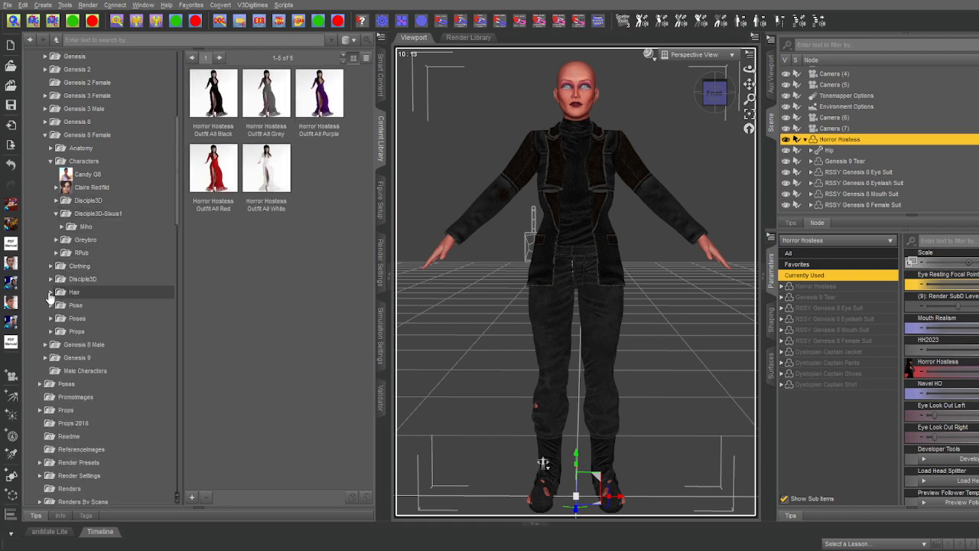
left_click(51, 292)
left_click(82, 305)
left_click(91, 319)
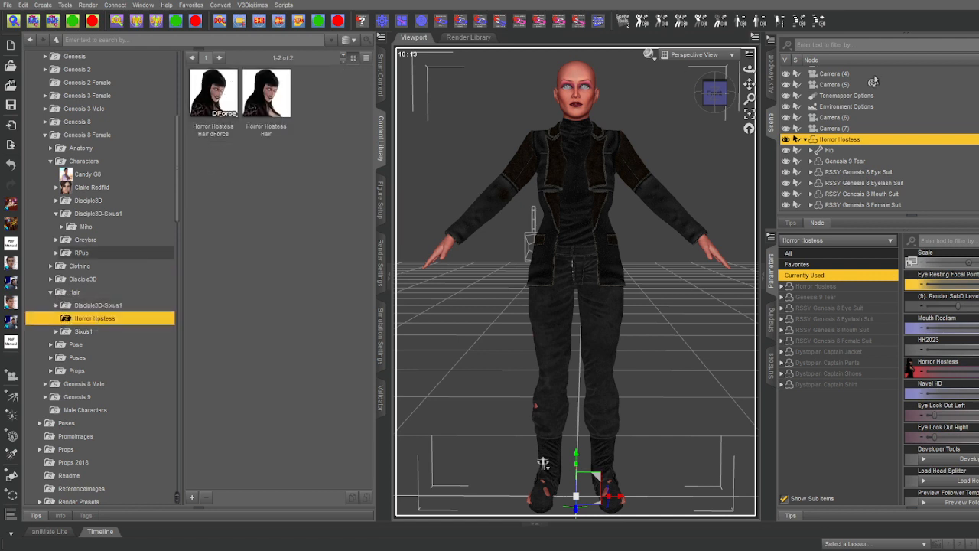
left_click(219, 89)
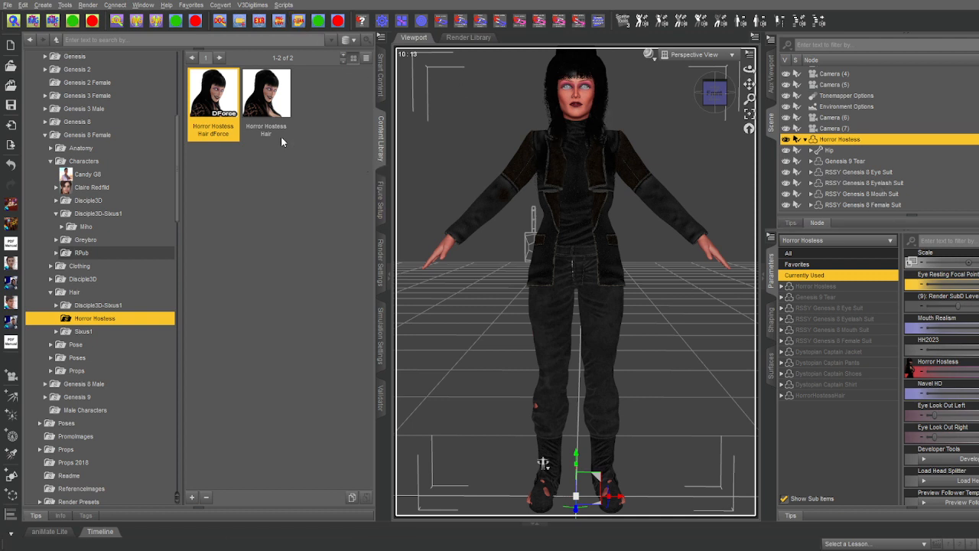
Apply the goto Door pose from the Disciple3D2022 Genesis 9 embargo characters folder to the Horror Hostess figure.
left_click(45, 135)
scroll(87, 251, "up", 7)
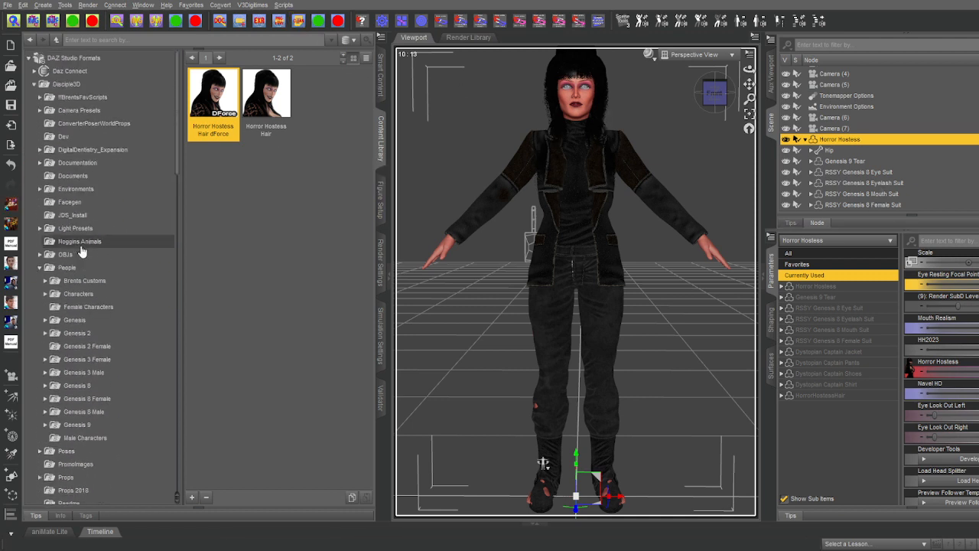
left_click(34, 85)
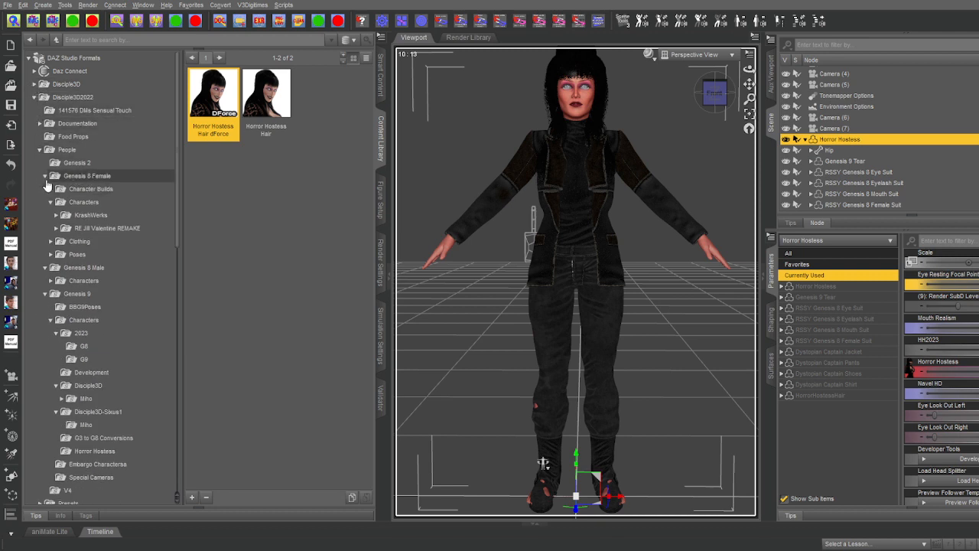
left_click(45, 176)
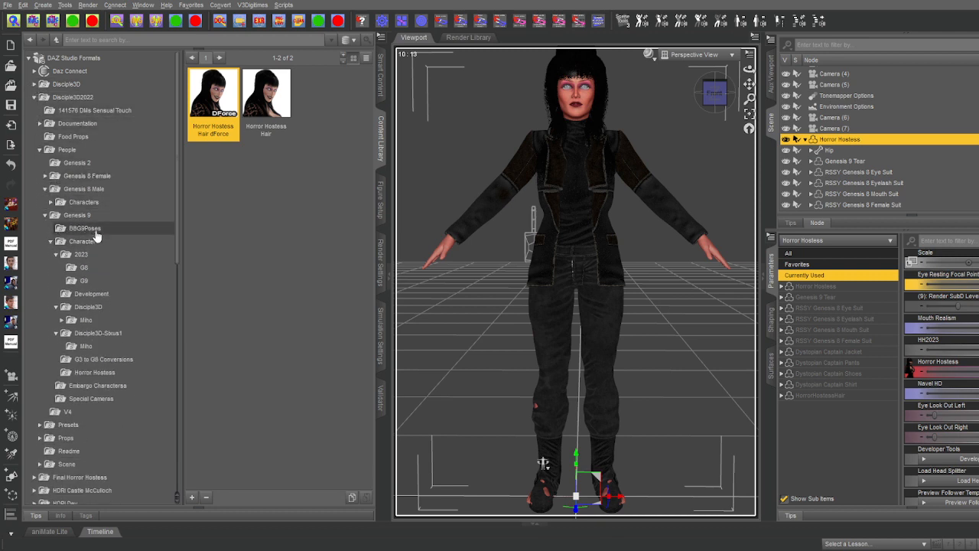
left_click(95, 230)
left_click(91, 241)
left_click(83, 256)
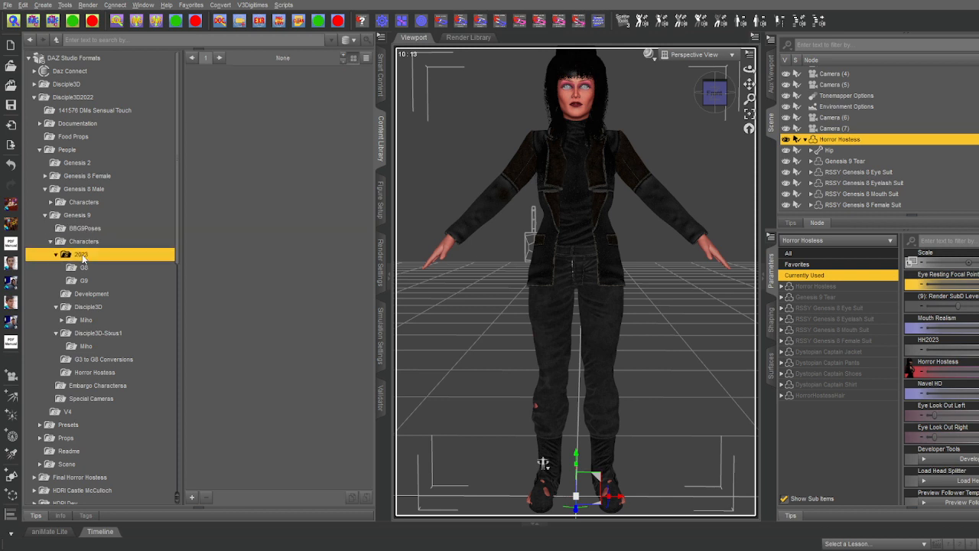
left_click(86, 281)
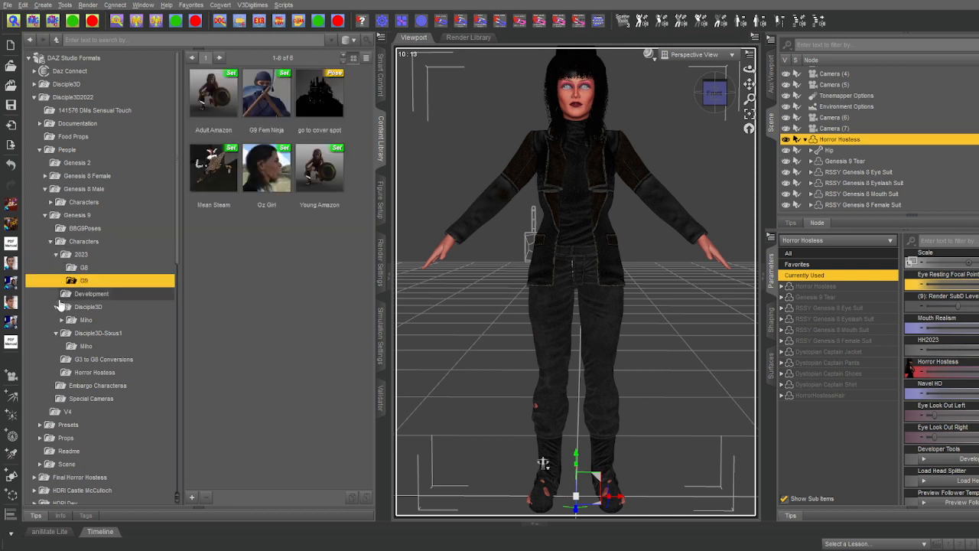
scroll(130, 353, "down", 3)
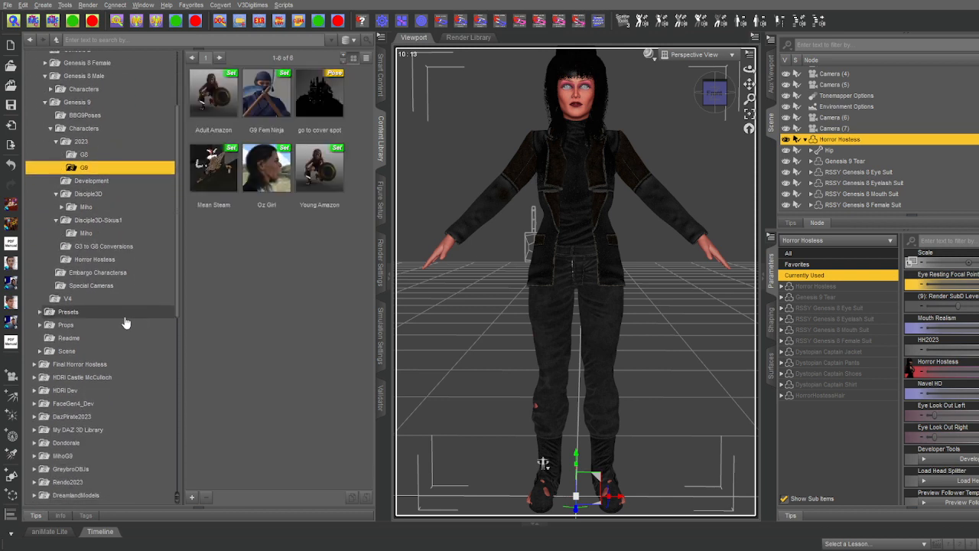
left_click(103, 274)
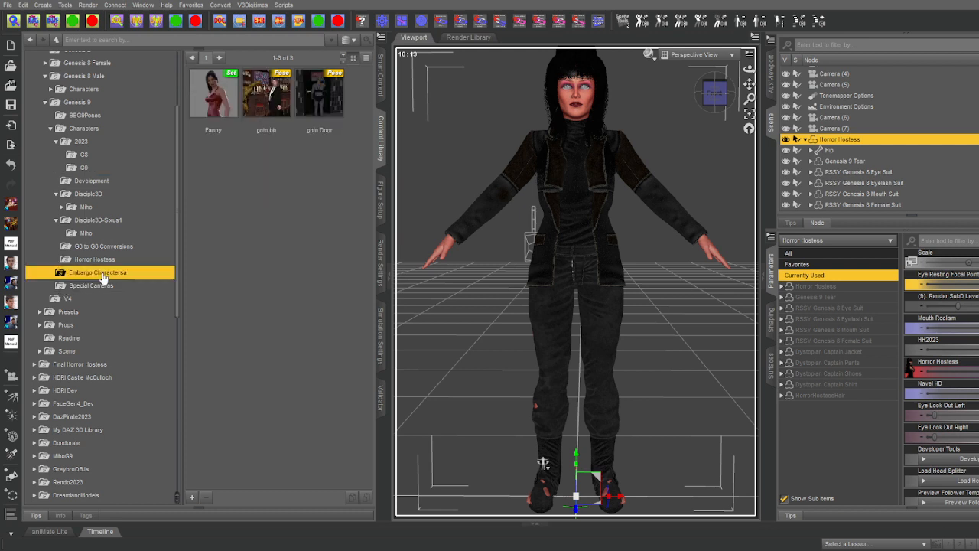
double_click(319, 95)
Show the Apartment Corridor, select the Genesis 9 figure and frame it at the fire exit door.
scroll(830, 139, "up", 3)
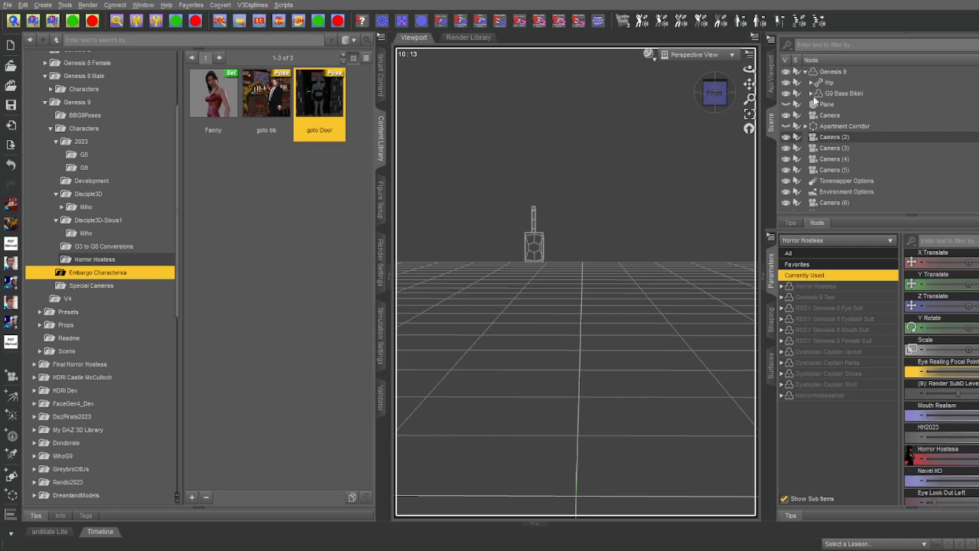
left_click(786, 126)
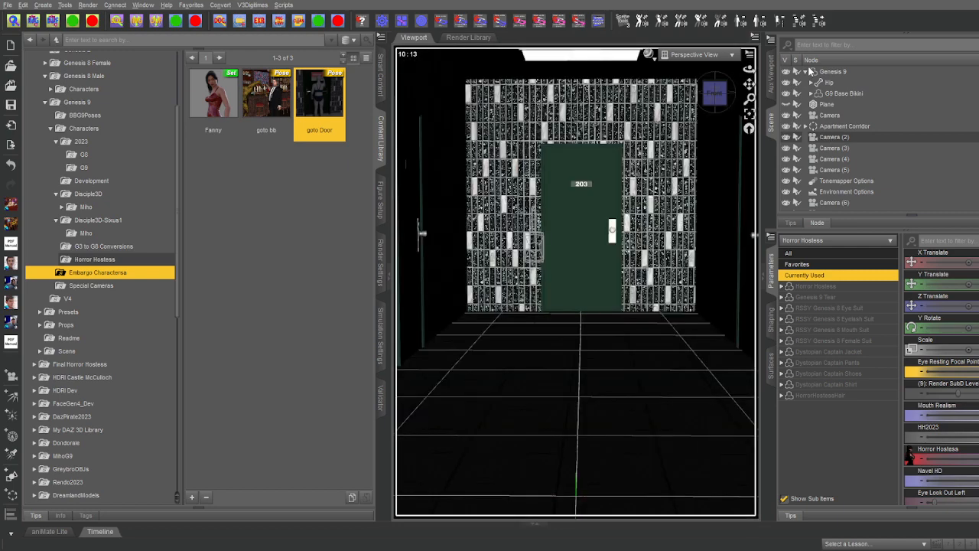
left_click(831, 72)
left_click(806, 71)
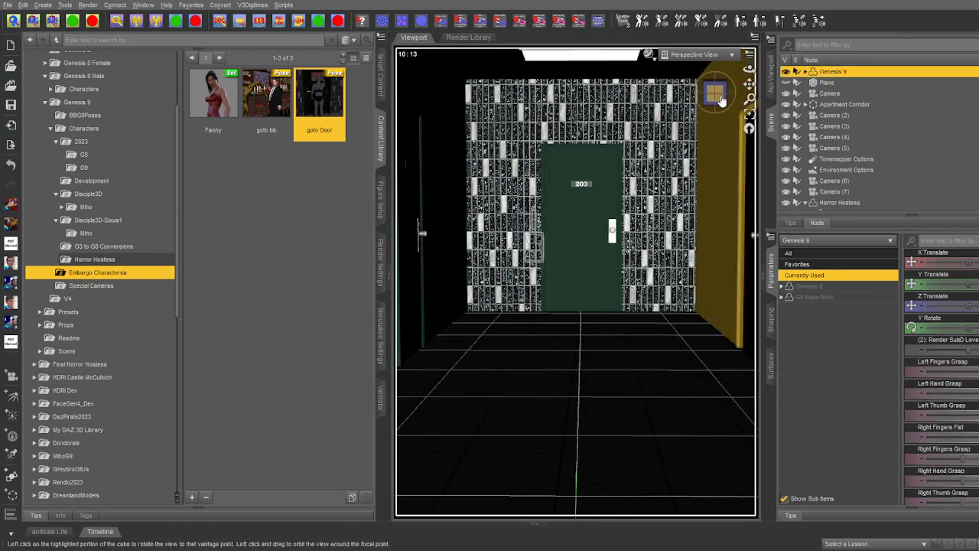
left_click(750, 115)
left_click(715, 94)
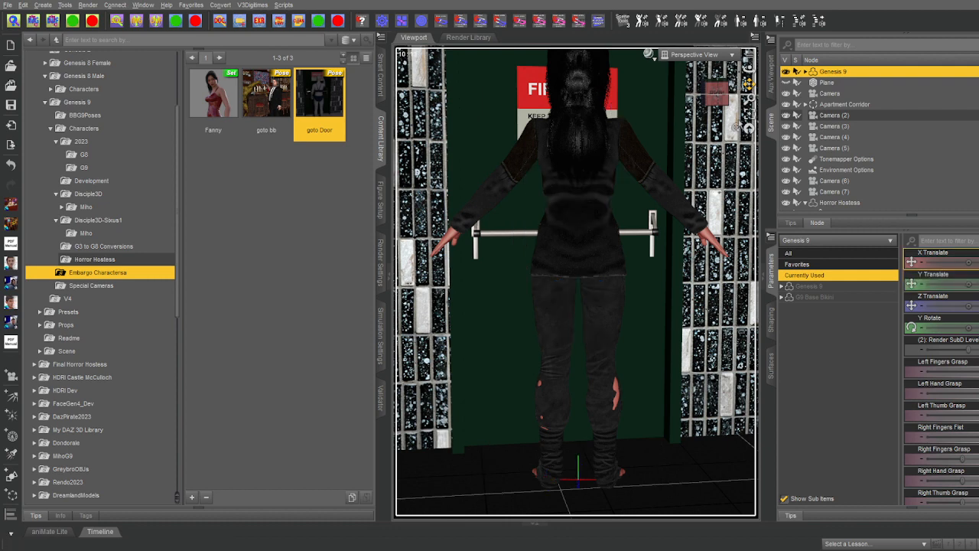
Apply the Fearful 03 pose from the Genesis 9 Fearful Poses folder to the selected Genesis 9 figure.
scroll(131, 323, "down", 9)
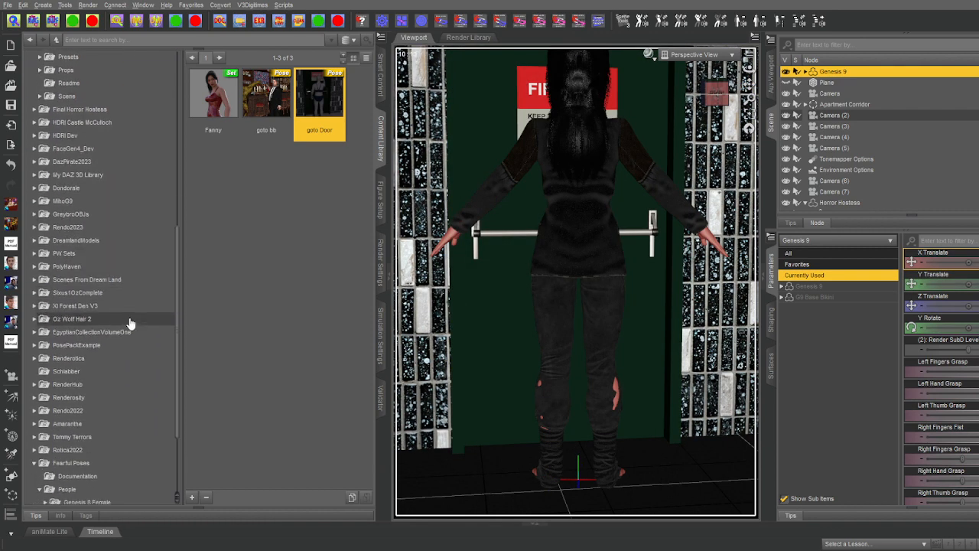
left_click(76, 432)
left_click(86, 418)
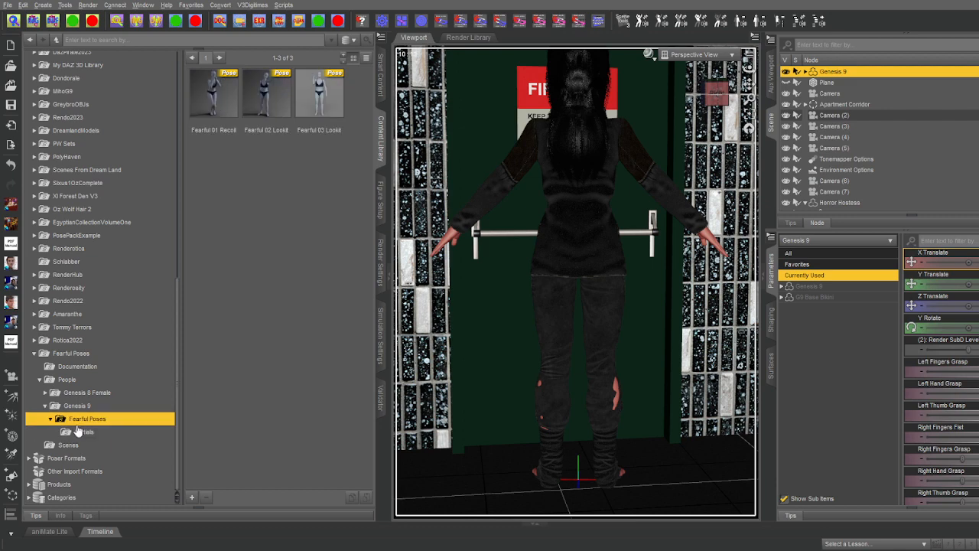
double_click(333, 91)
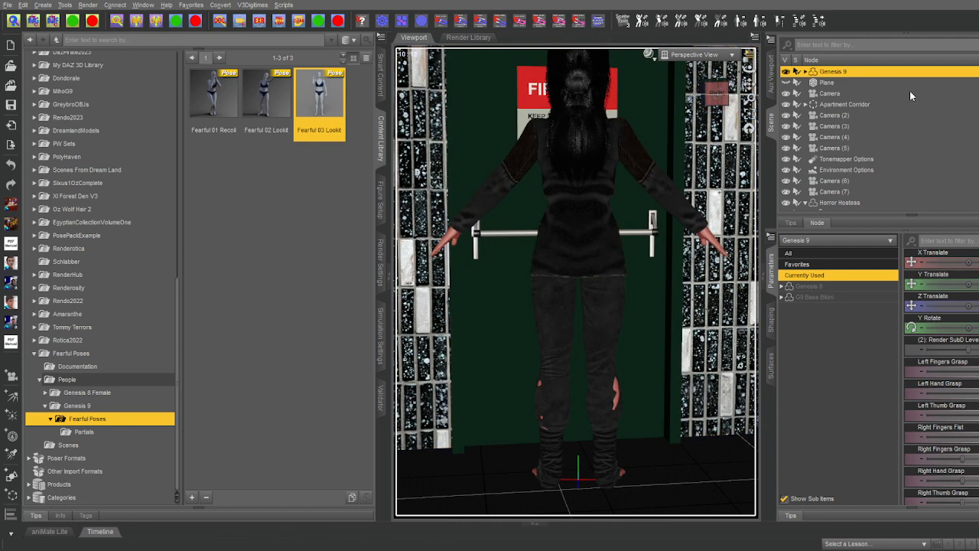
Select the Horror Hostess figure at the fire exit door and open the render settings.
left_click(833, 202)
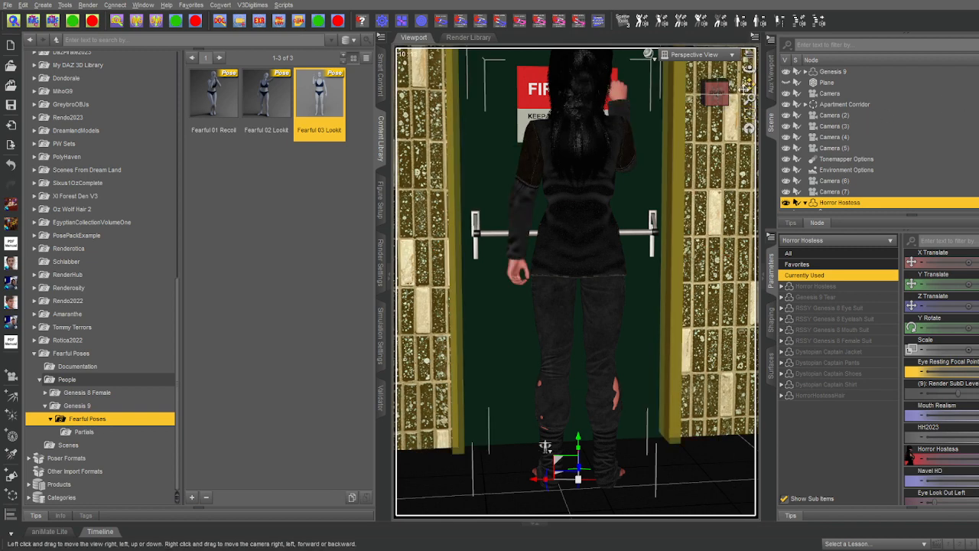
left_click_drag(748, 83, 750, 129)
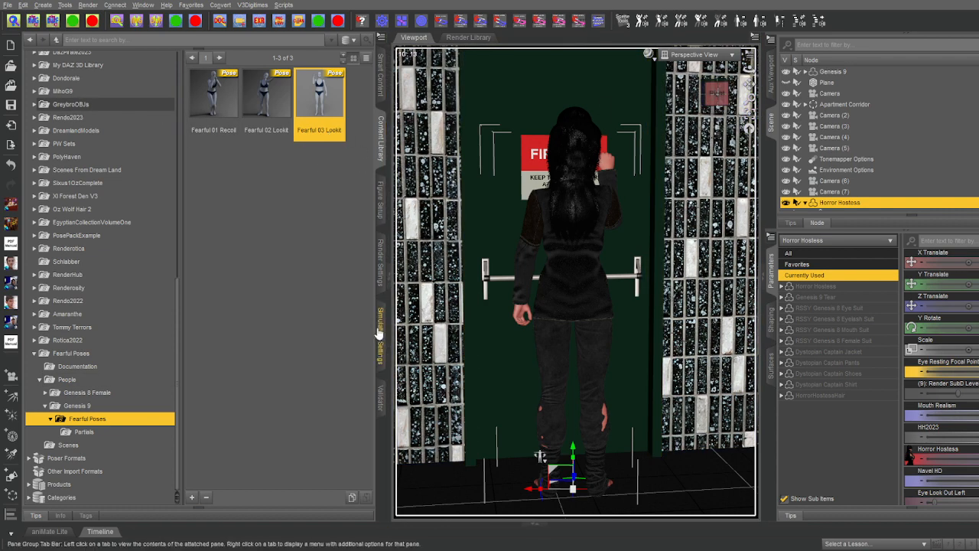
left_click(380, 260)
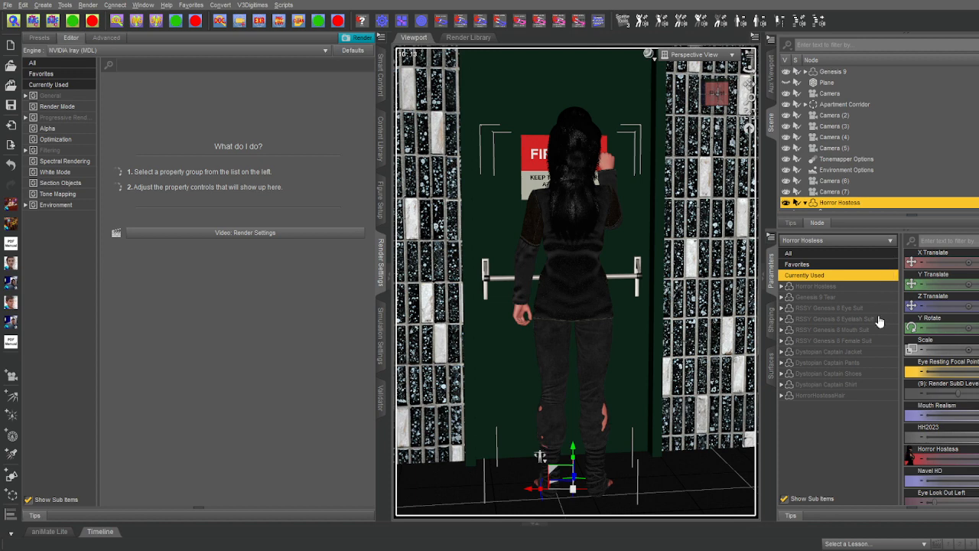
middle_click_drag(717, 327, 713, 328)
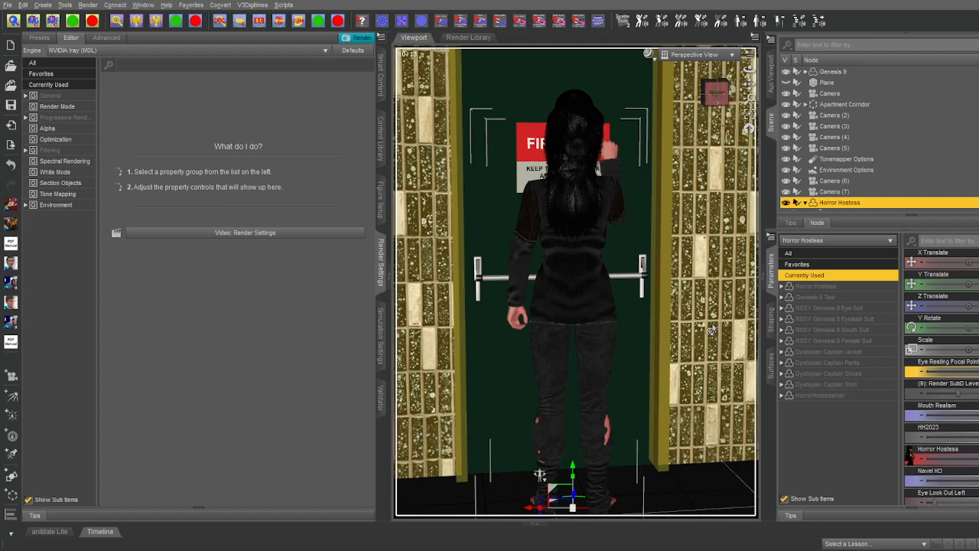
scroll(713, 329, "down", 1)
Hide the Horror Hostess's right leg bones: Right Toes, Right Foot, Right Shin and Right Thigh.
left_click(601, 486)
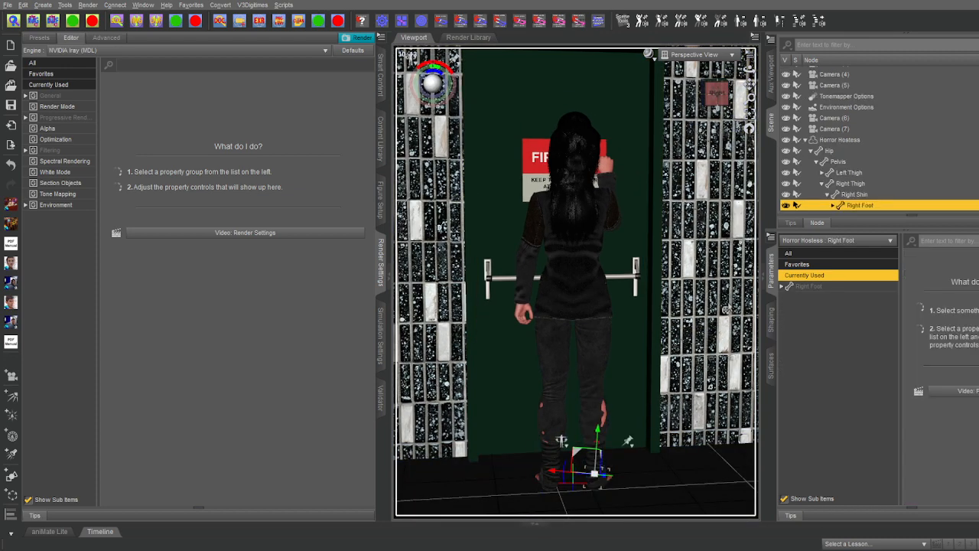
scroll(832, 153, "down", 2)
left_click(832, 147)
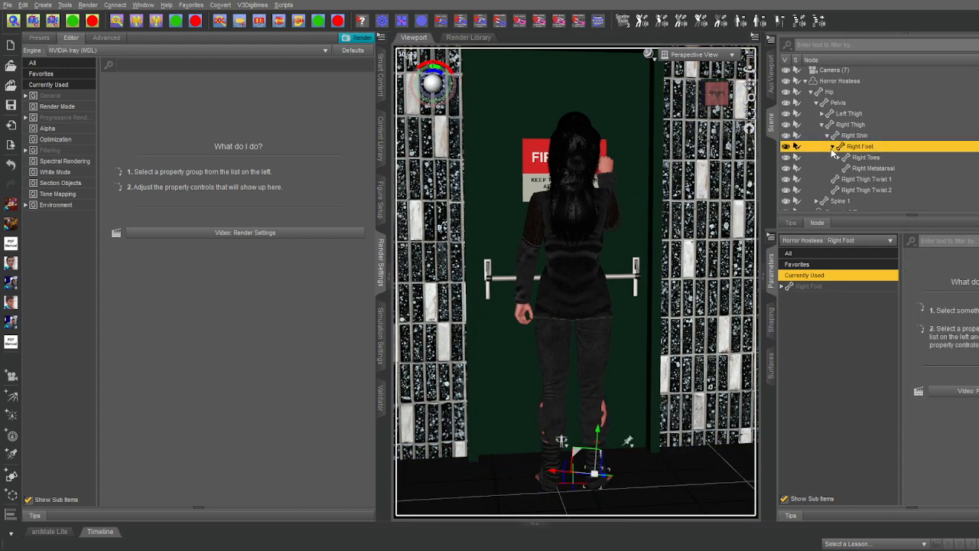
left_click(839, 157)
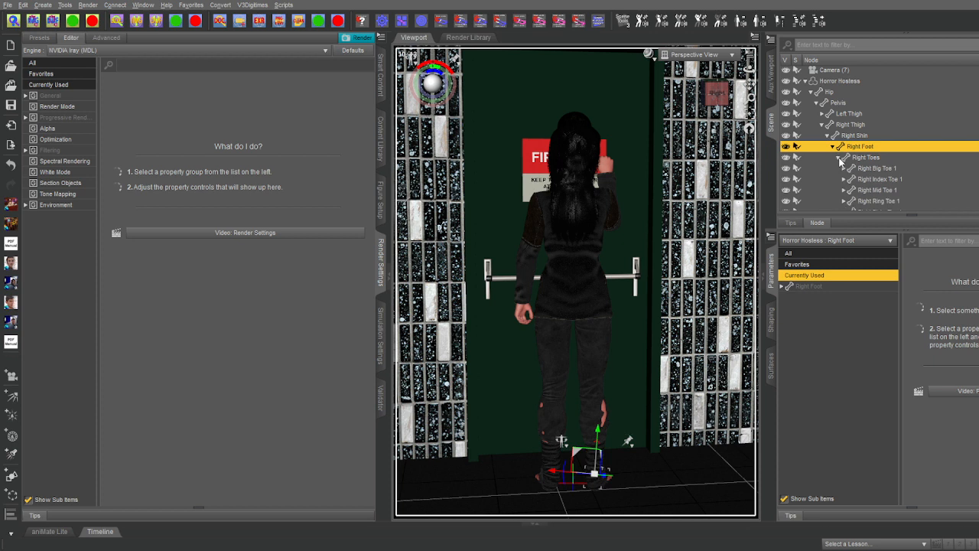
left_click(786, 156)
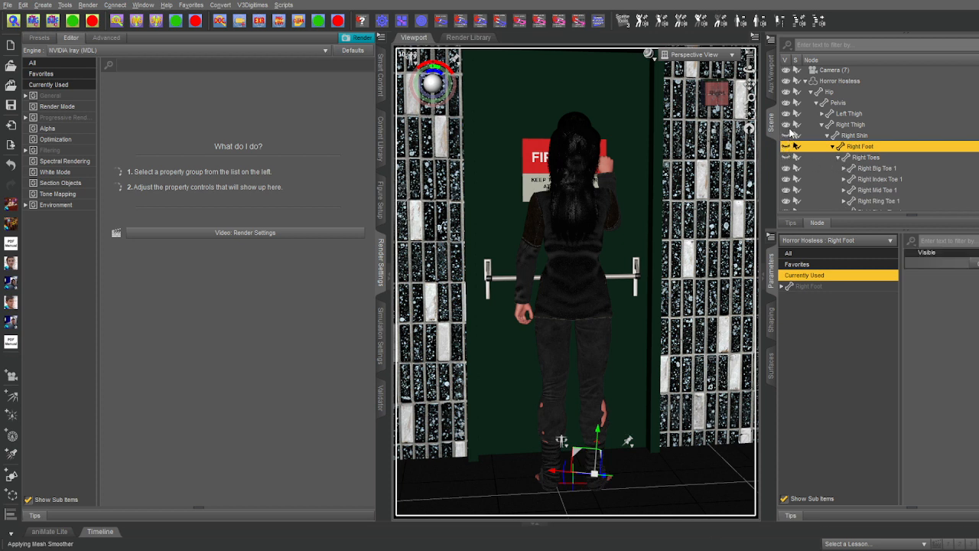
left_click(785, 124)
left_click(785, 135)
Hide the Horror Hostess's individual right toe bones, including Right Pinky Toe 2.
scroll(849, 159, "down", 3)
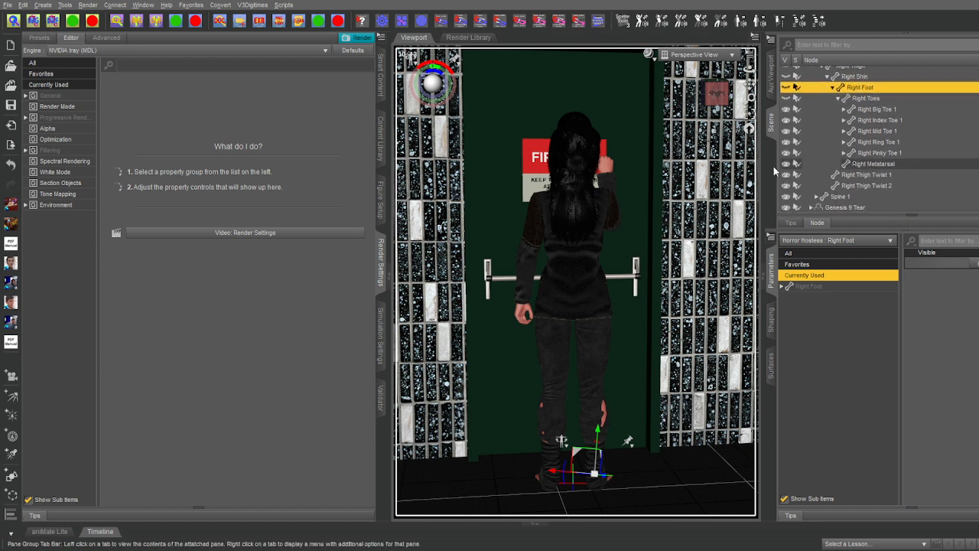
left_click(786, 153)
left_click(787, 142)
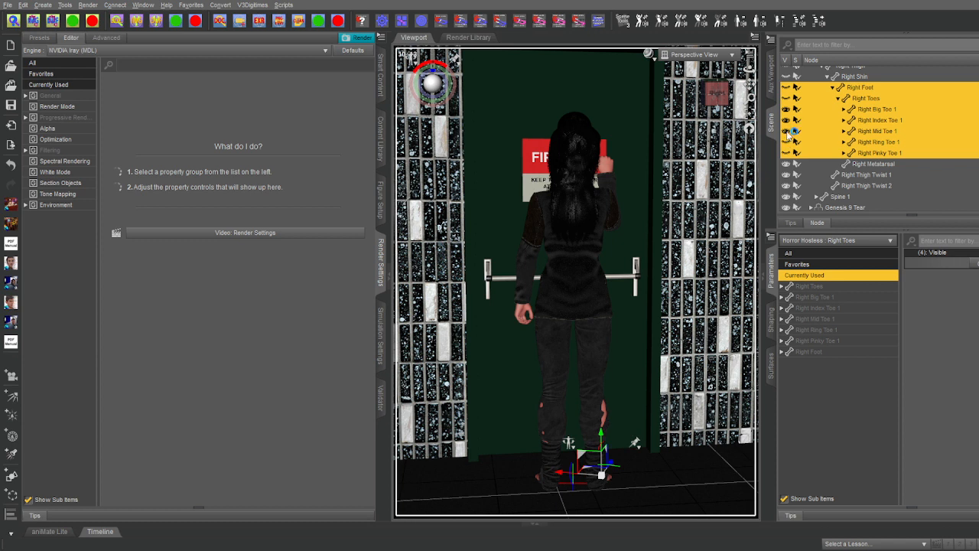
left_click(788, 132)
left_click(788, 120)
left_click(844, 153)
scroll(841, 153, "down", 2)
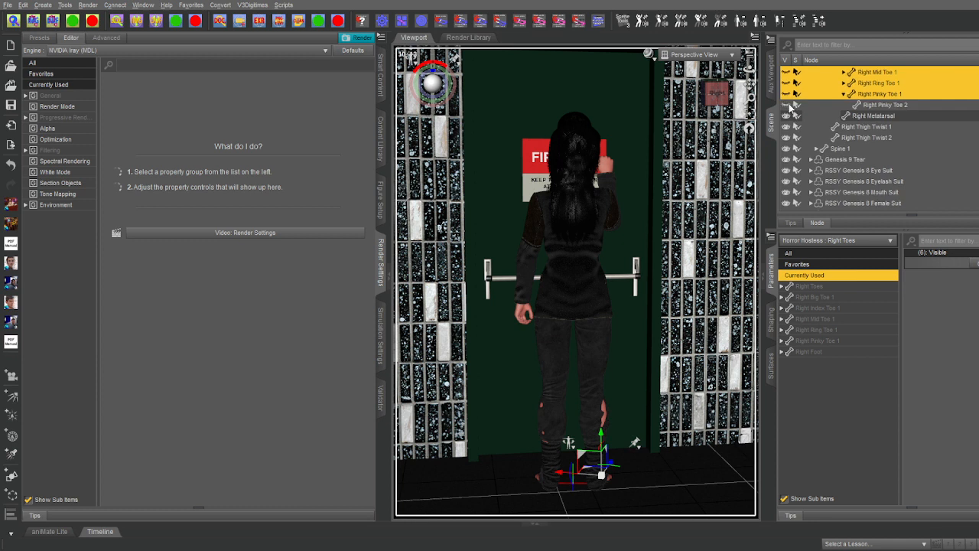
Collapse the Horror Hostess's Hip hierarchy and hide the Dystopian Captain Pants.
scroll(796, 115, "up", 10)
left_click(812, 122)
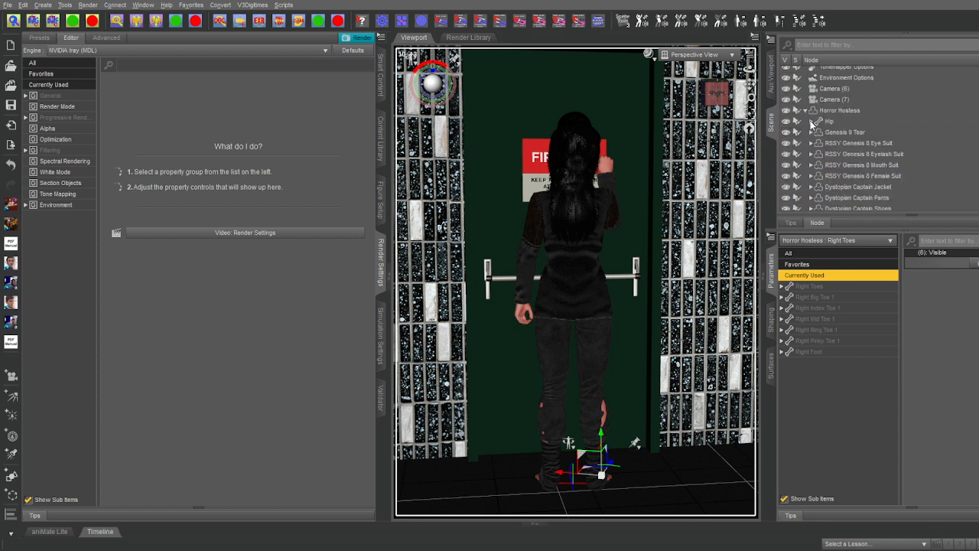
scroll(812, 126, "down", 1)
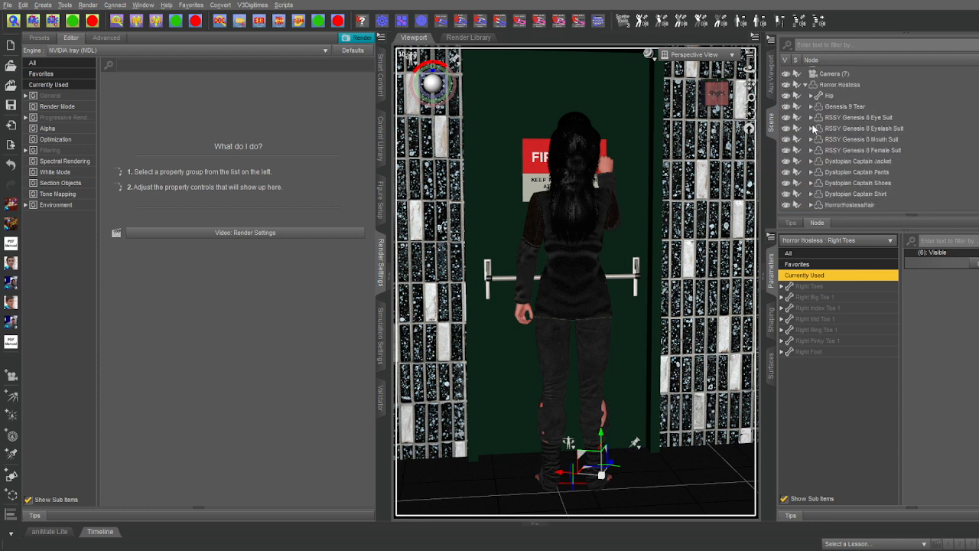
left_click(786, 172)
Select the Right Shin and inspect its parameters and shaping options and the Horror Hostess surfaces.
left_click(592, 423)
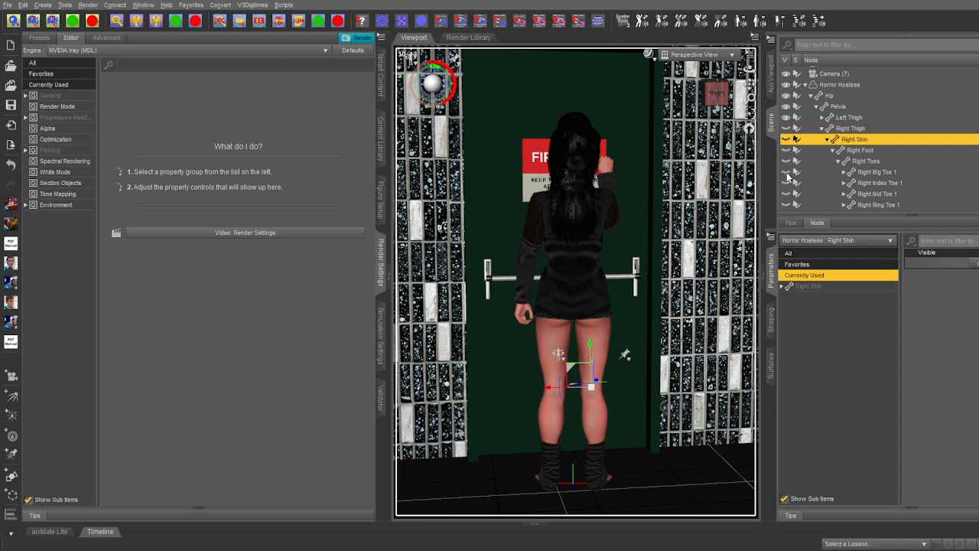
left_click(799, 287)
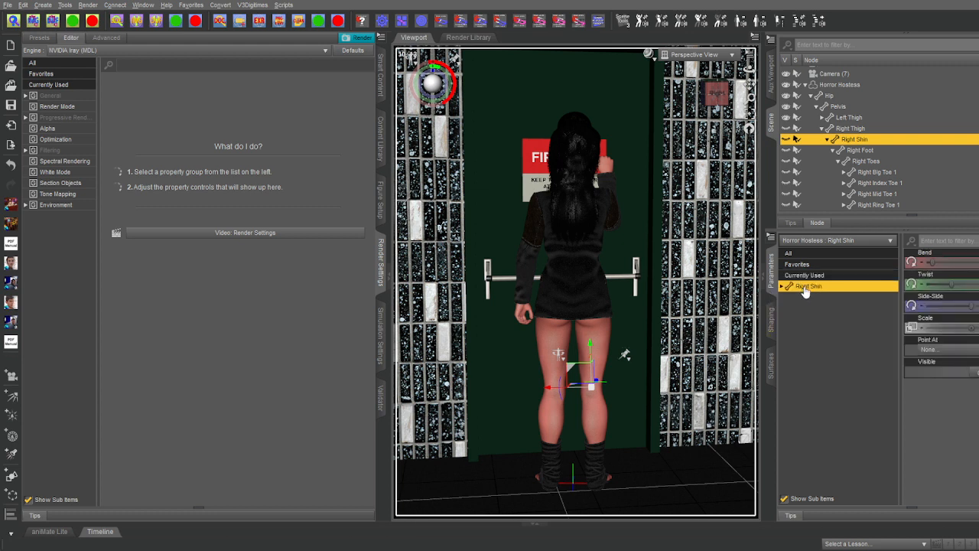
left_click(771, 317)
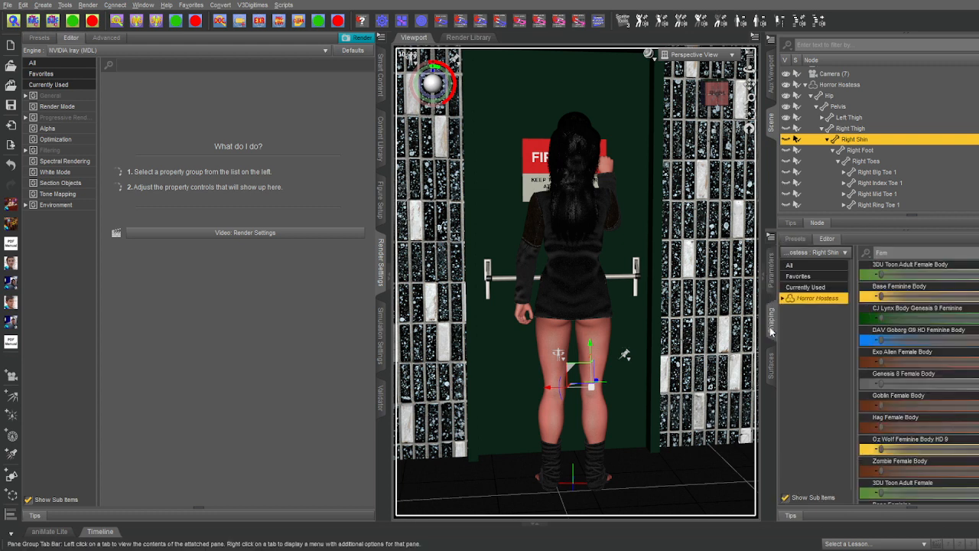
left_click(773, 369)
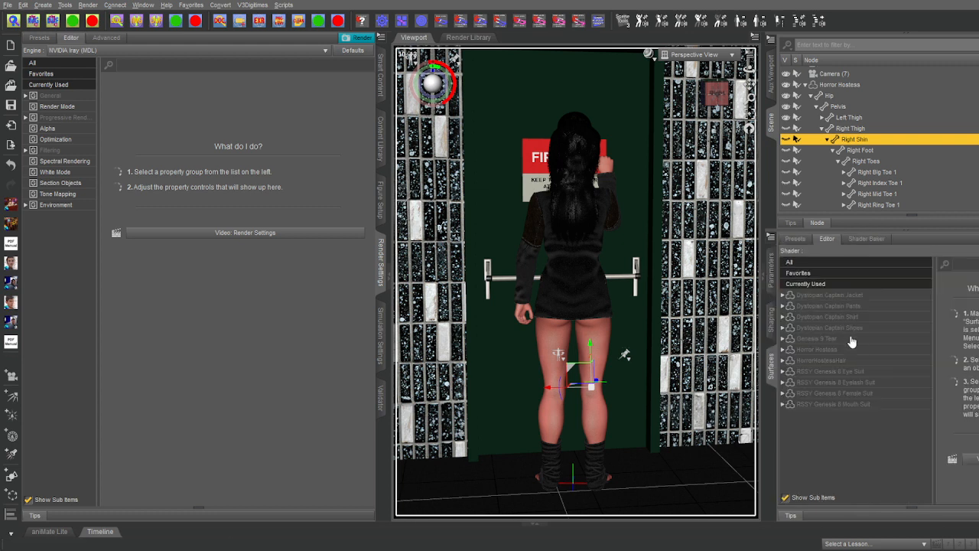
left_click(825, 350)
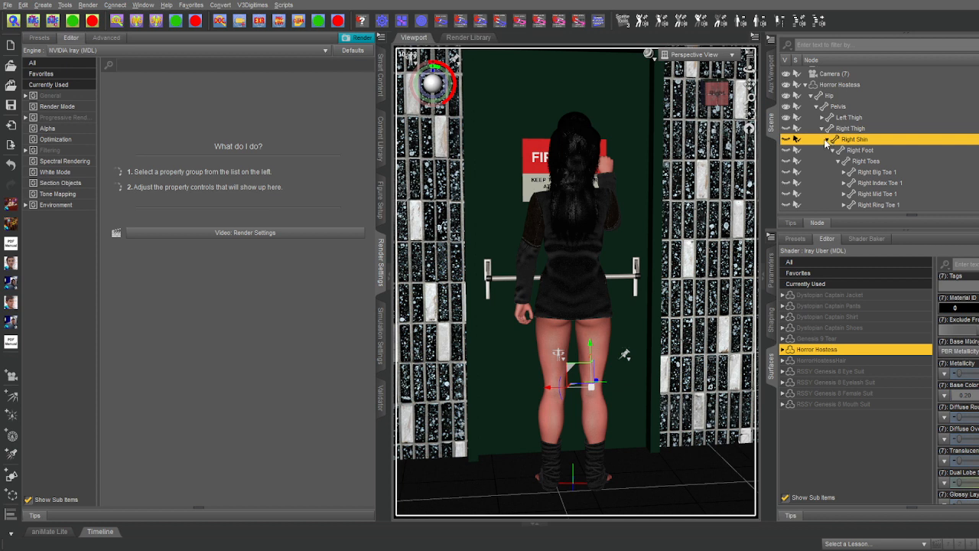
Make the Horror Hostess's right thigh, shin, foot and toe bones visible again.
left_click(806, 85)
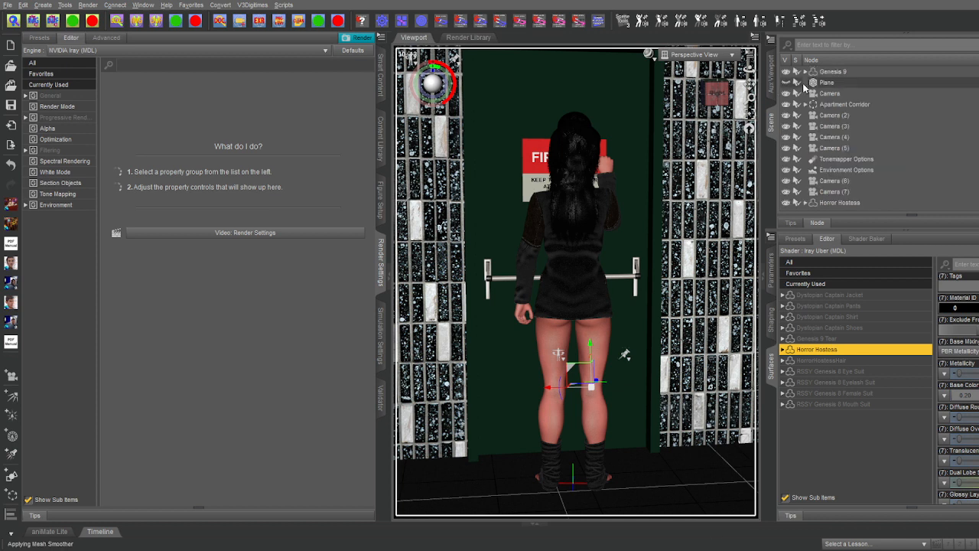
left_click(785, 203)
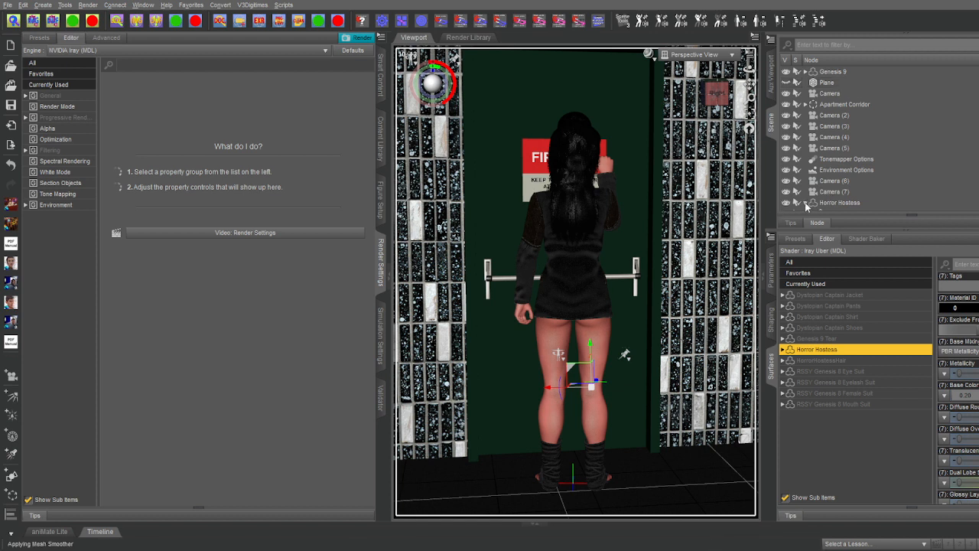
left_click(805, 202)
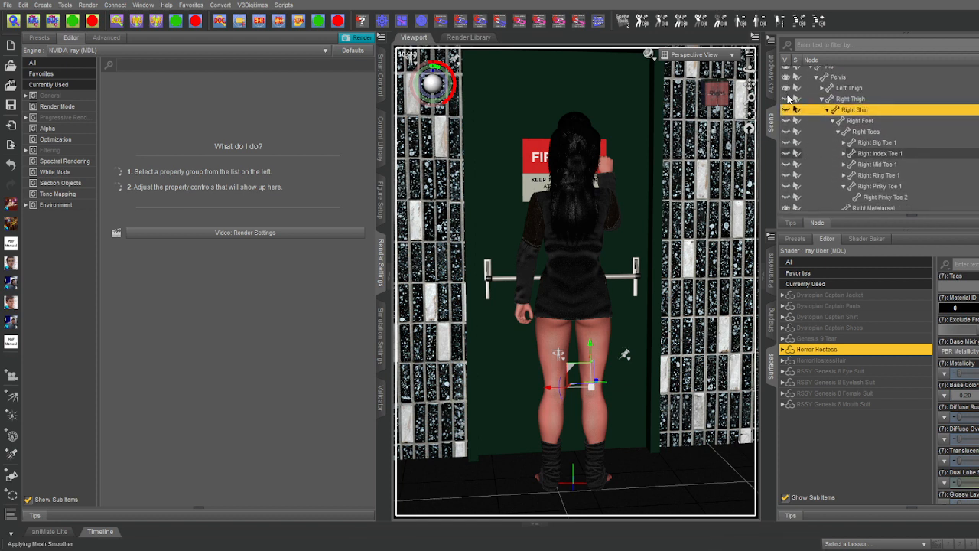
left_click(786, 121, "ctrl")
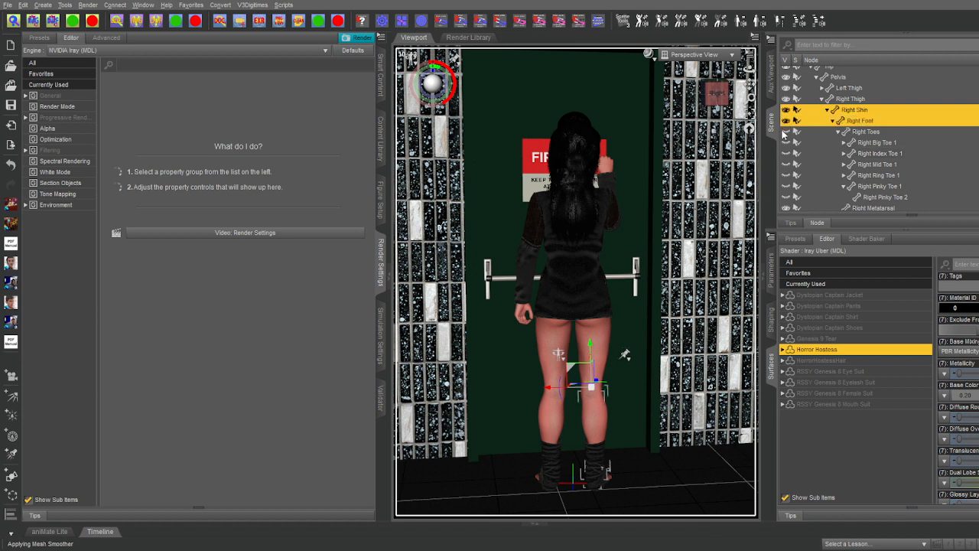
left_click(786, 155)
left_click(785, 165)
left_click(785, 176)
left_click(785, 196)
scroll(895, 178, "down", 1)
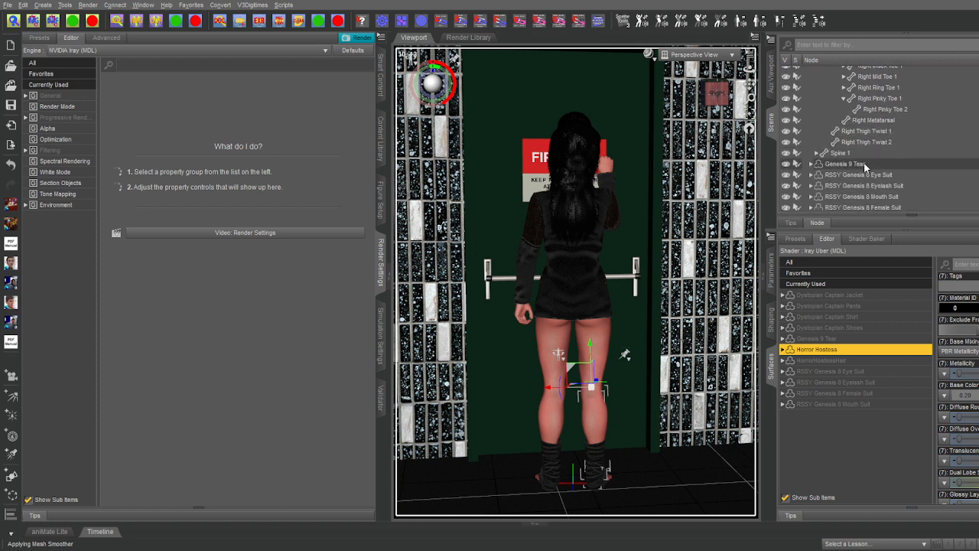
Make the Dystopian Captain Pants visible again on the Horror Hostess.
scroll(863, 163, "up", 4)
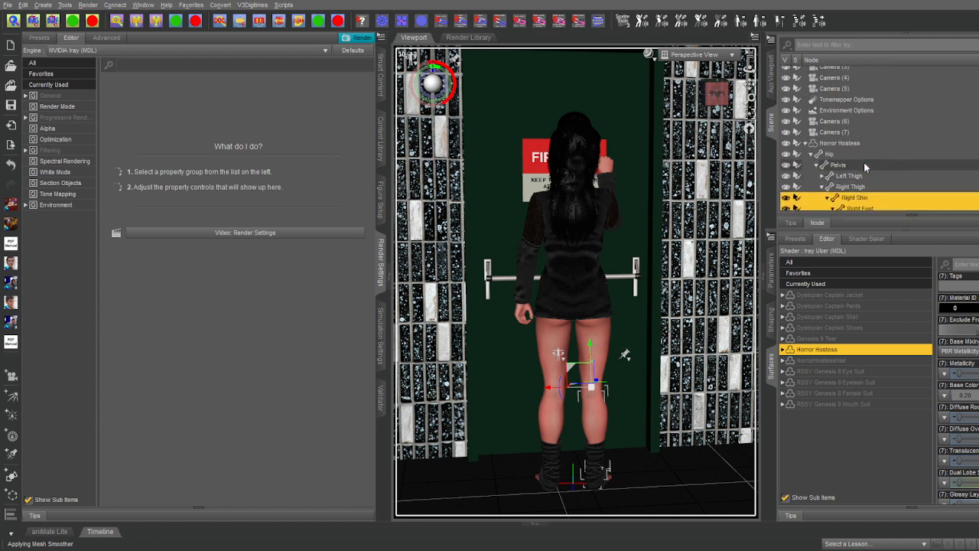
left_click(811, 154)
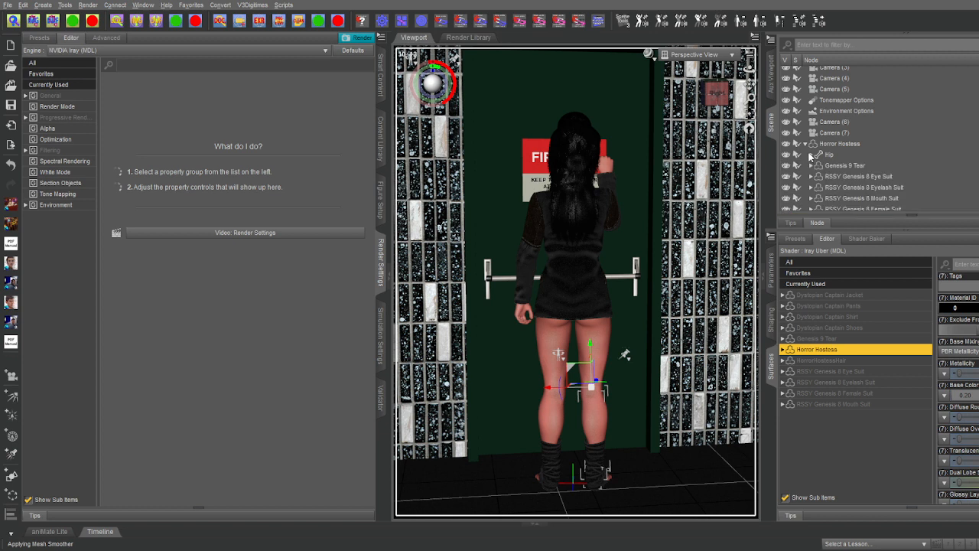
scroll(809, 156, "down", 2)
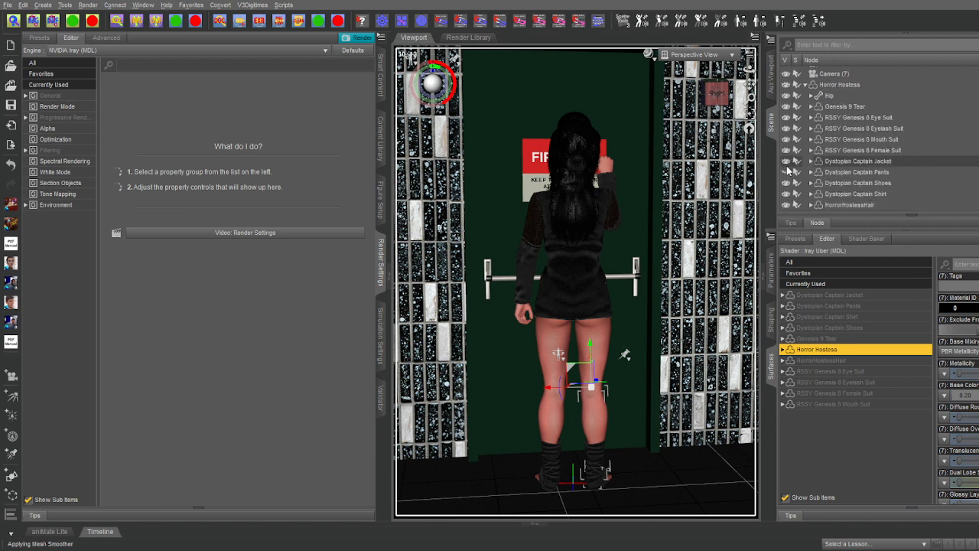
left_click(787, 172)
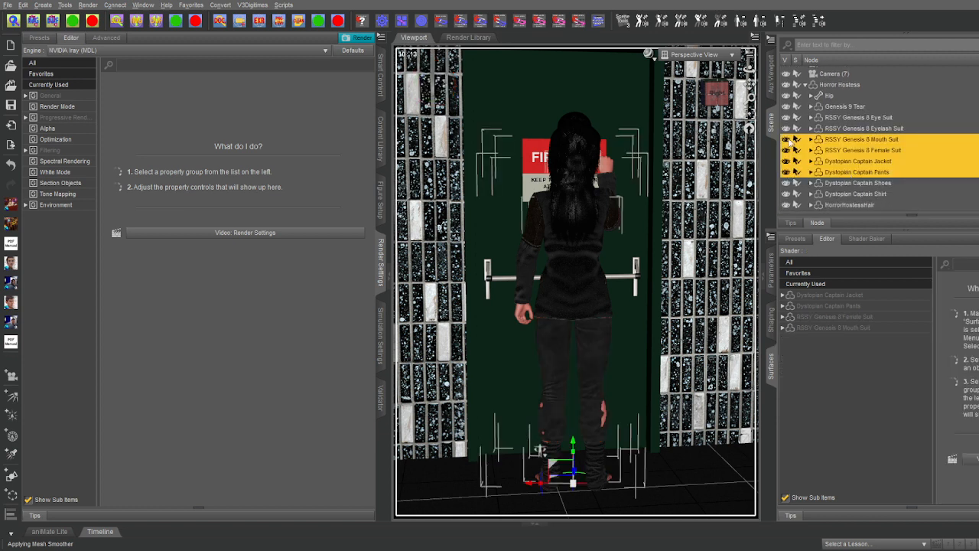
Increase the body_bs_ExpandAll adjustment of the Dystopian Captain Pants so they cover the legs.
left_click(866, 129)
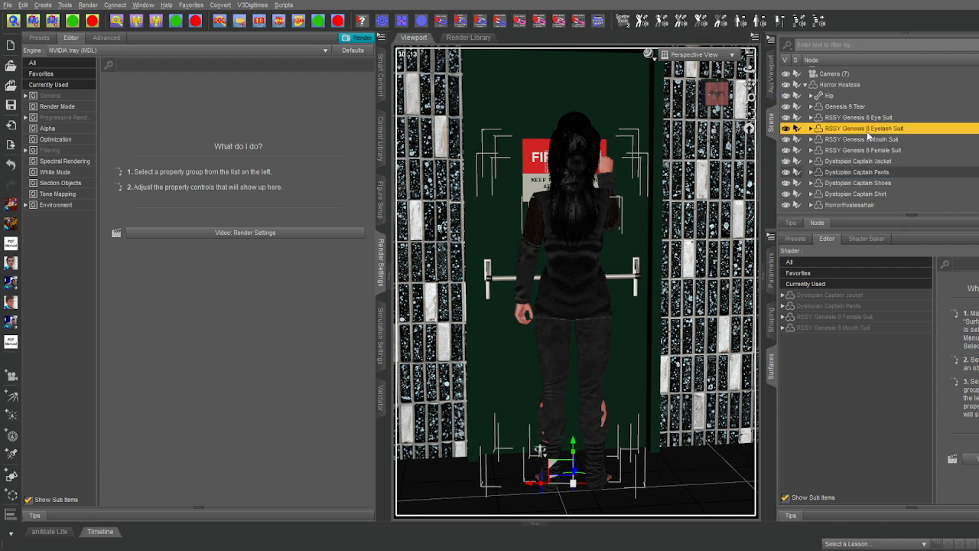
left_click(870, 173)
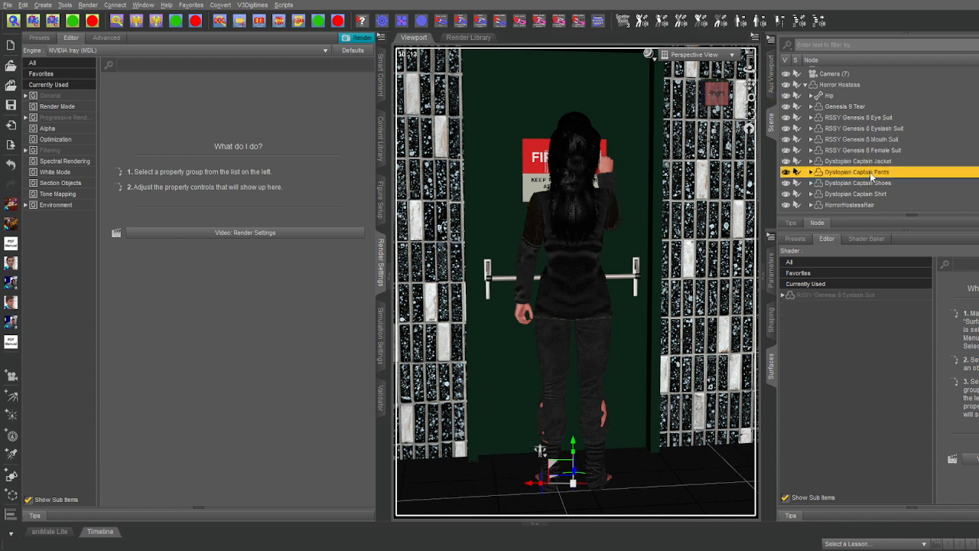
left_click(772, 283)
left_click(807, 396)
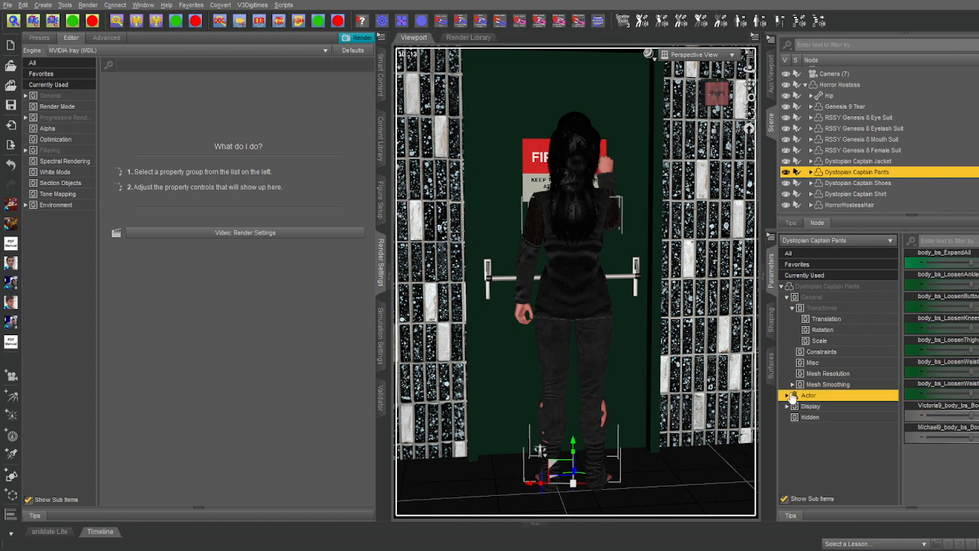
left_click_drag(972, 262, 978, 262)
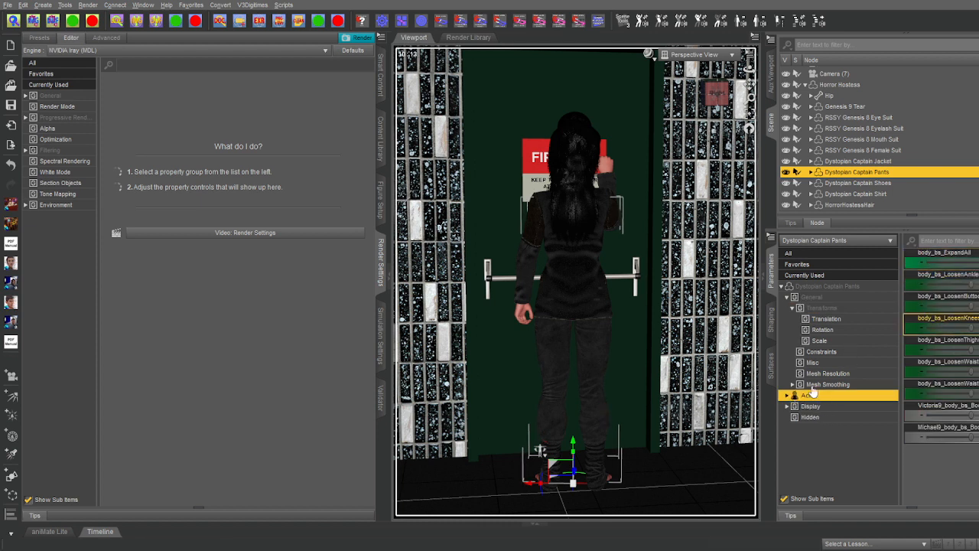
Increase the body_bs_ExpandAll and ankle-loosening adjustments of the Dystopian Captain Shoes and open their Adjustments group.
left_click(865, 183)
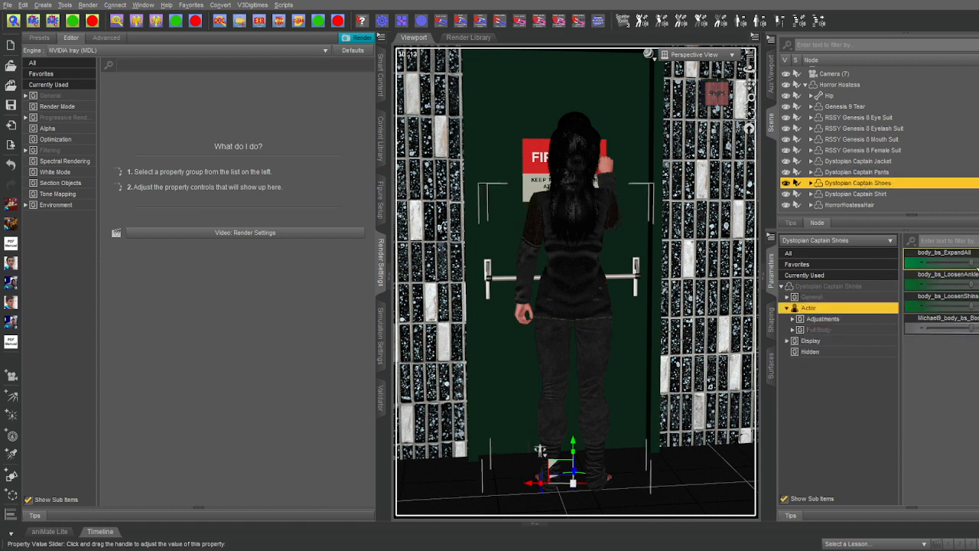
left_click_drag(973, 262, 978, 262)
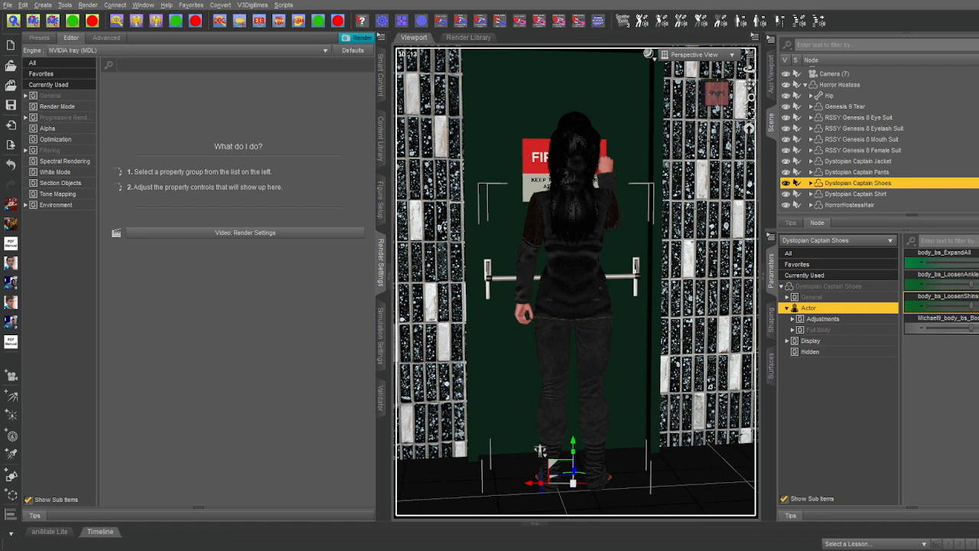
left_click_drag(972, 284, 978, 284)
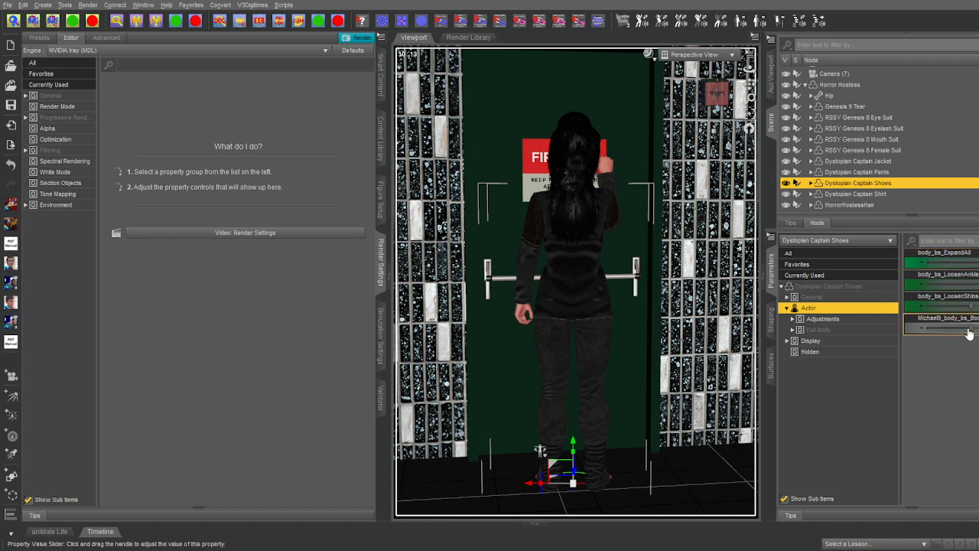
left_click(825, 319)
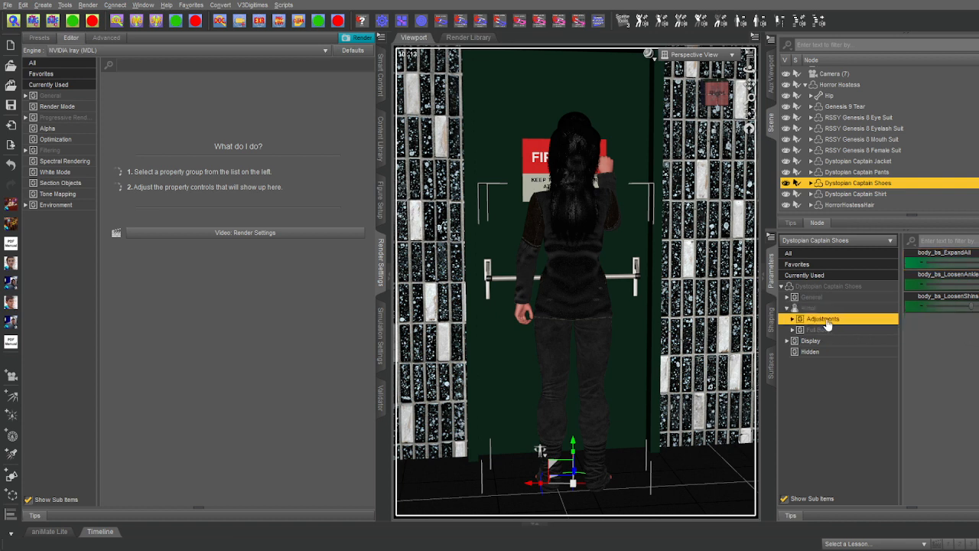
Hide the Apartment Corridor environment in the scene, leaving the Horror Hostess visible.
left_click(792, 330)
left_click(791, 331)
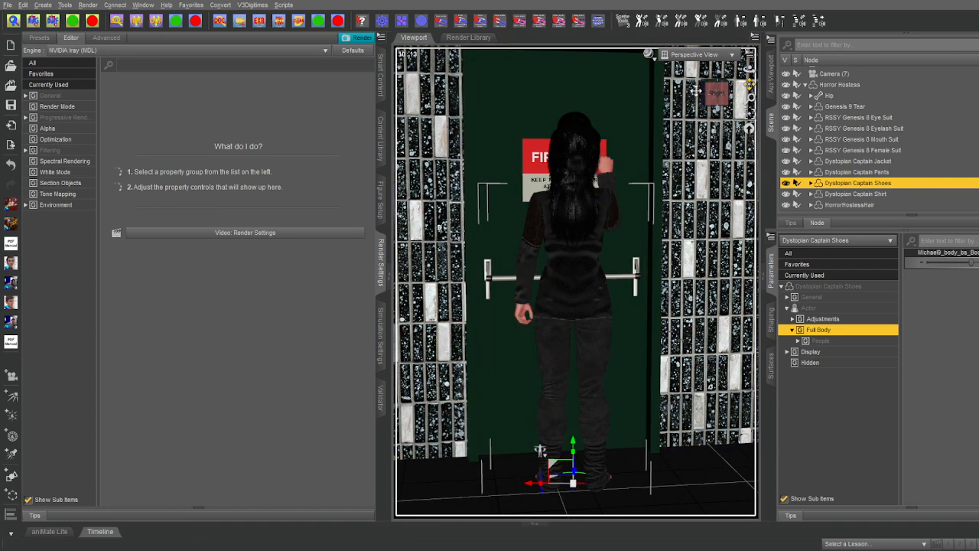
left_click_drag(717, 104, 736, 106)
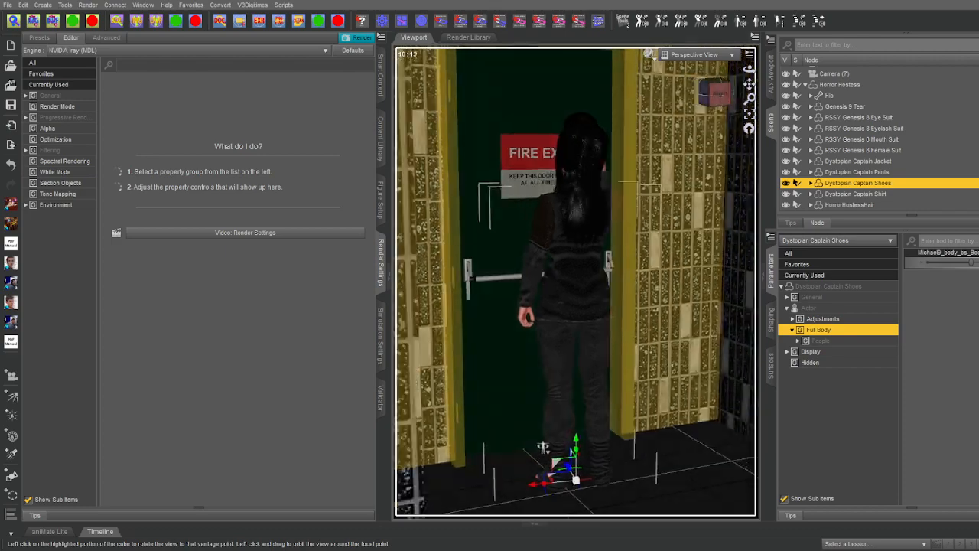
left_click(719, 94)
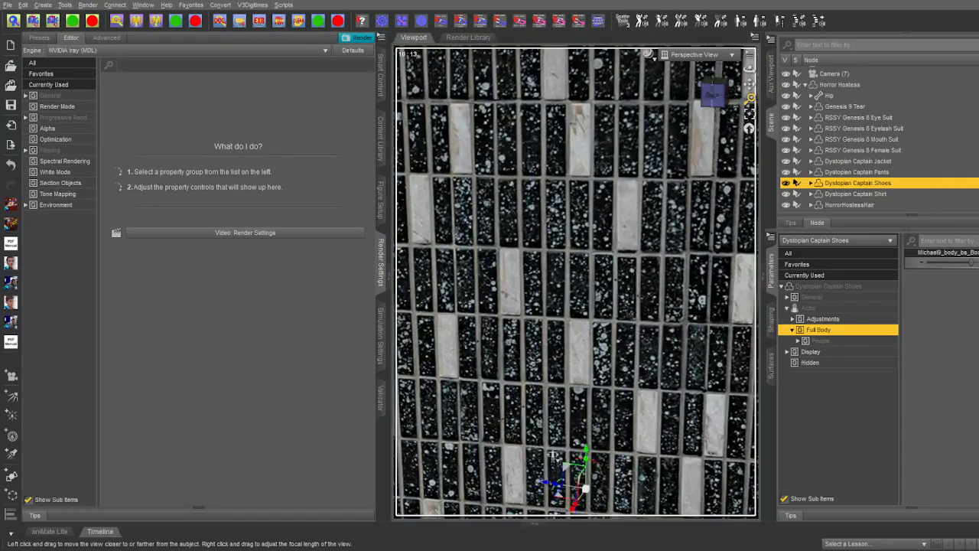
left_click_drag(552, 456, 612, 58)
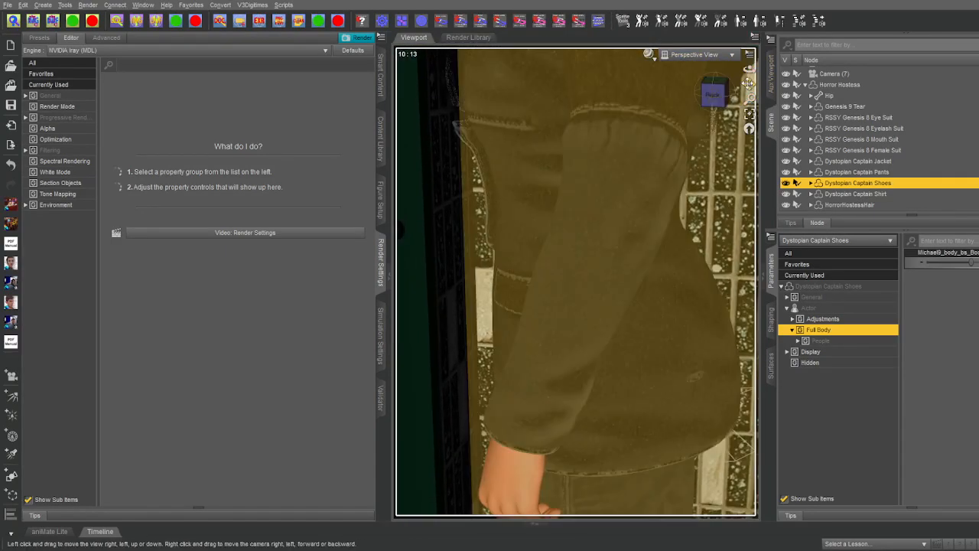
left_click_drag(749, 83, 750, 148)
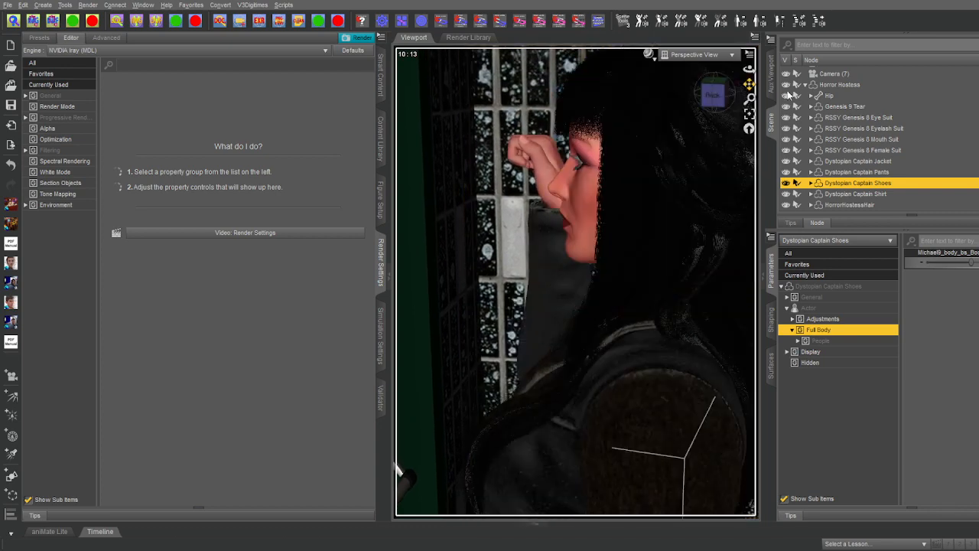
left_click(805, 84)
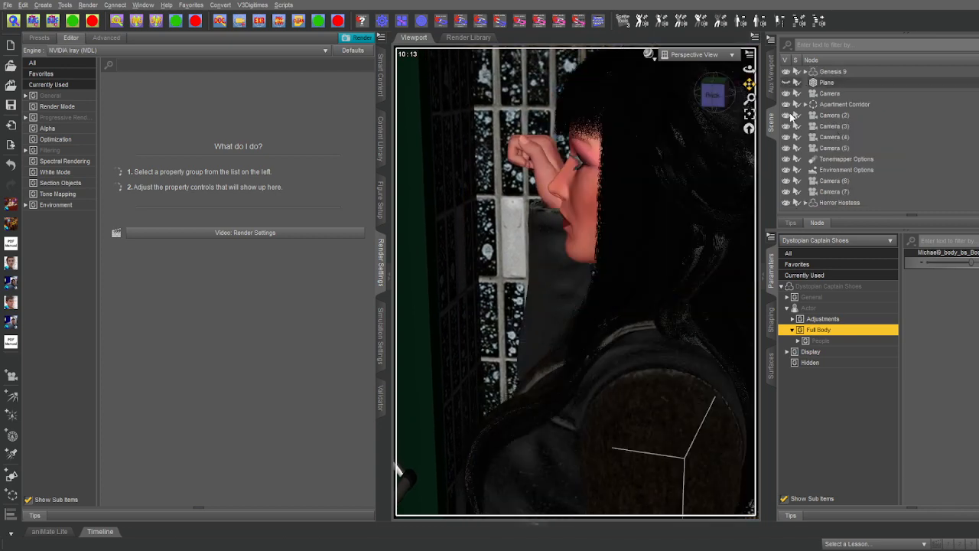
left_click(786, 104)
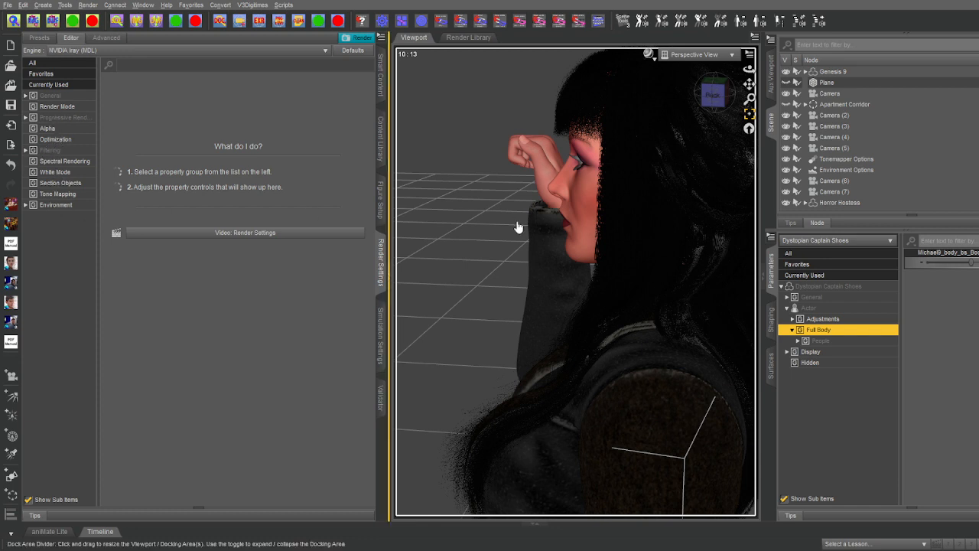
Run a dForce simulation of the scene for the current frame using the existing simulation settings.
left_click(380, 329)
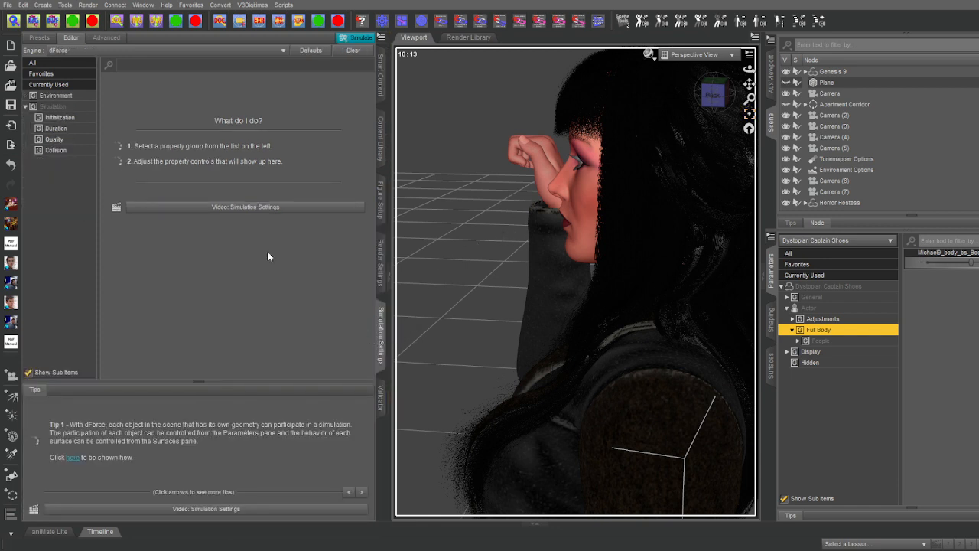
left_click(58, 107)
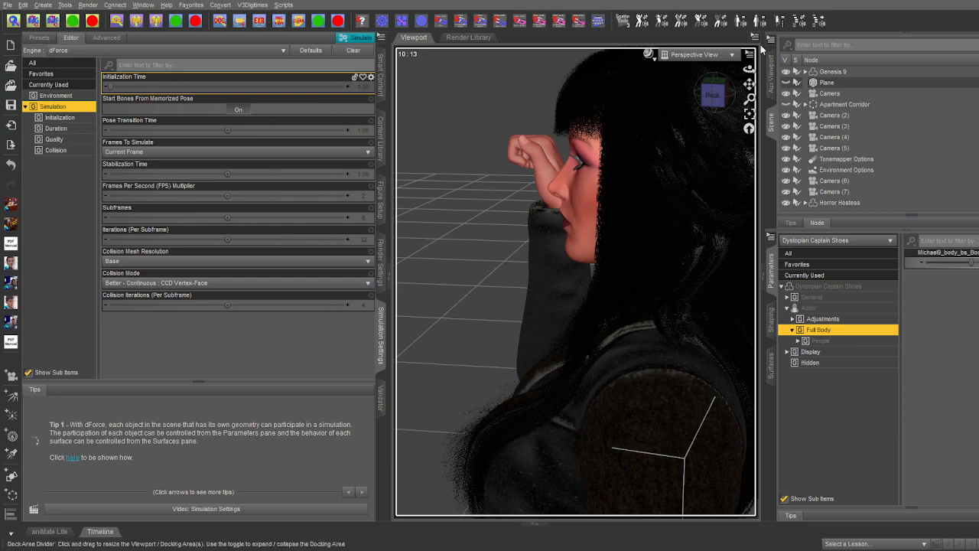
left_click_drag(749, 99, 548, 106)
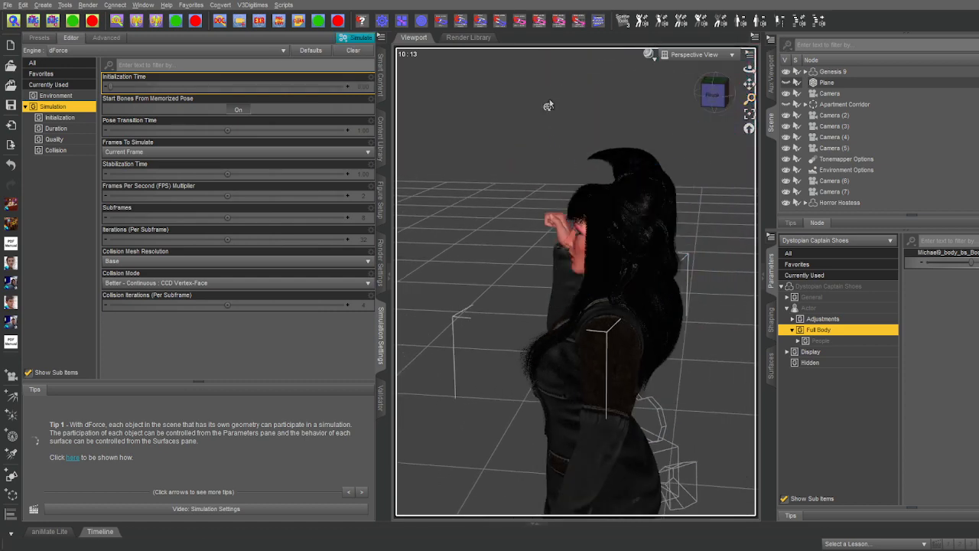
left_click(353, 41)
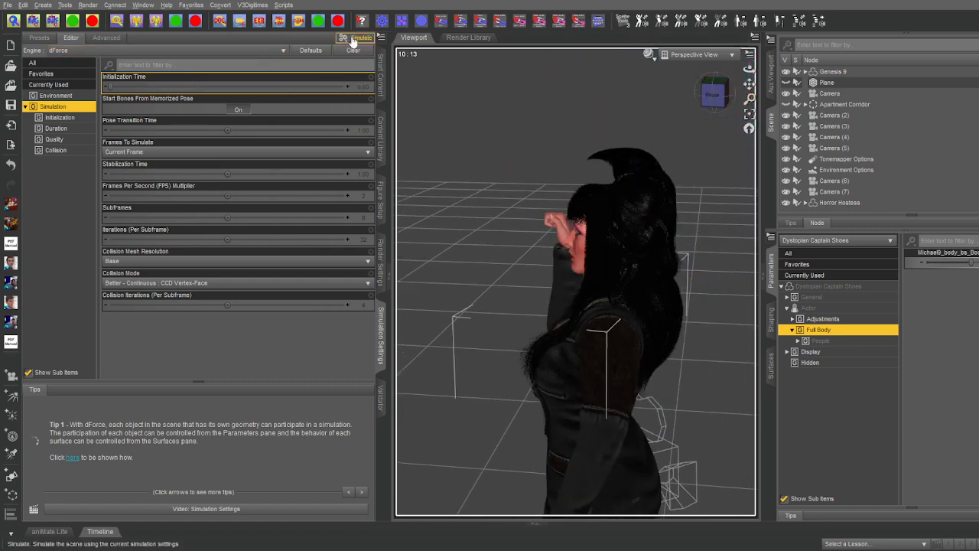
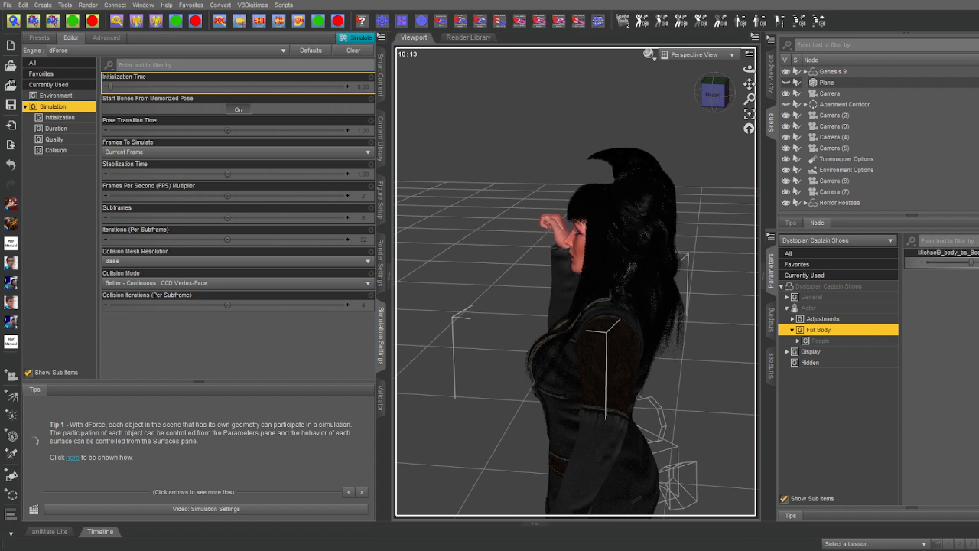
Delete HorrorHostessHair and the HorrorHostessScalp from the Horror Hostess.
left_click(805, 203)
scroll(818, 194, "down", 2)
scroll(818, 195, "down", 2)
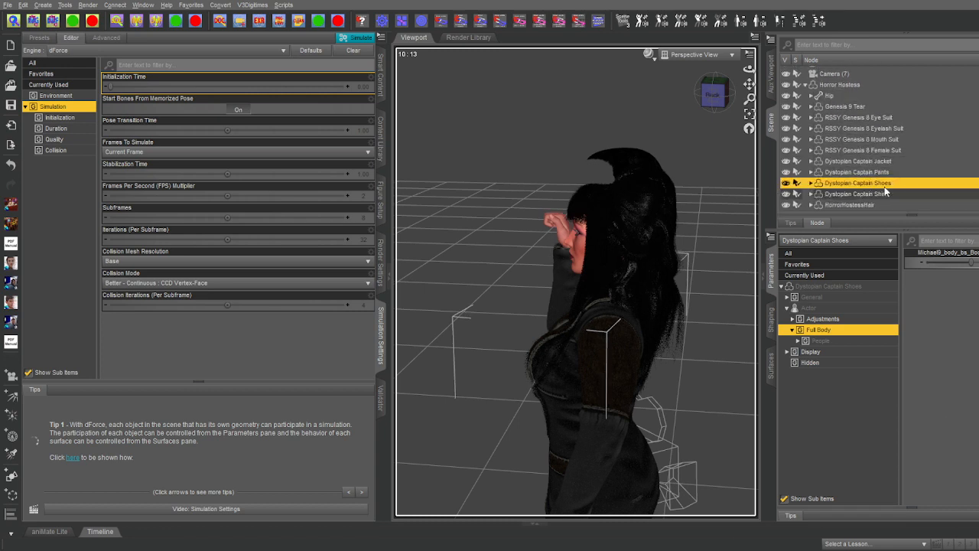
left_click(868, 205)
key("Delete")
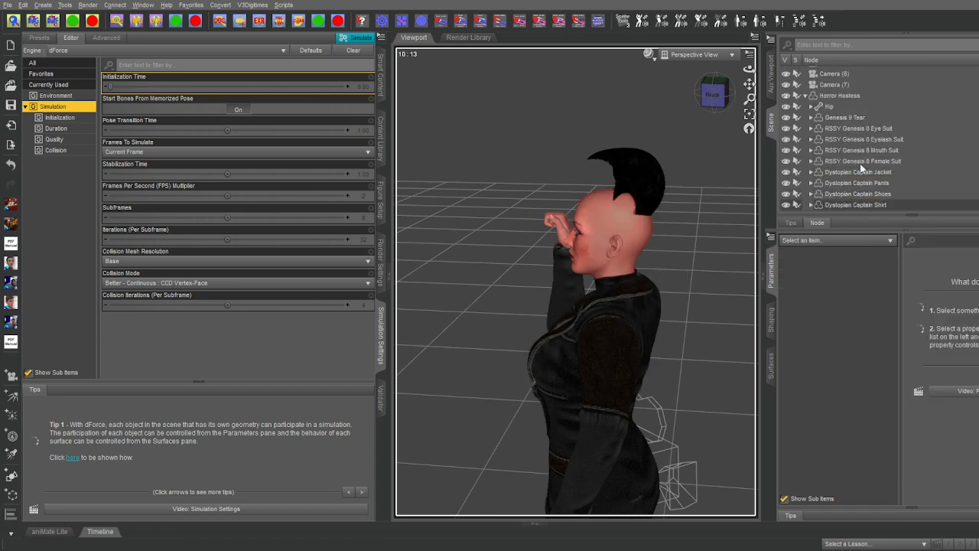
left_click(628, 176)
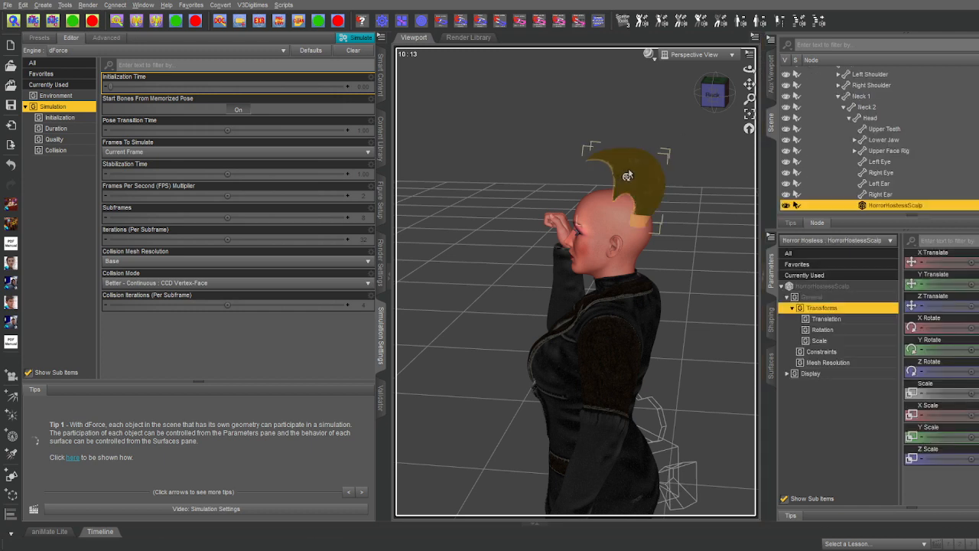
key("Delete")
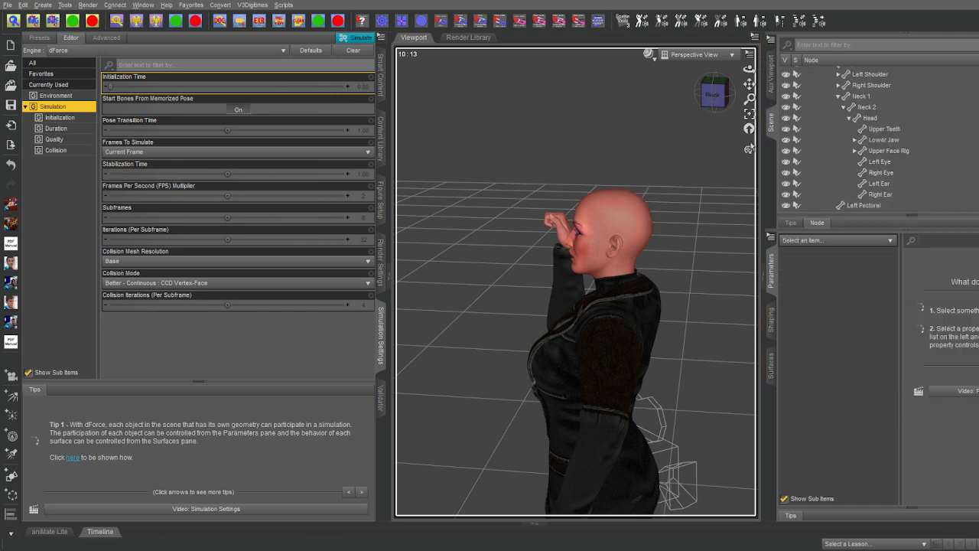
Load the non-dForce Horror Hostess Hair onto the Horror Hostess's head from the Disciple3D Genesis 8 Female hair folder.
left_click(870, 118)
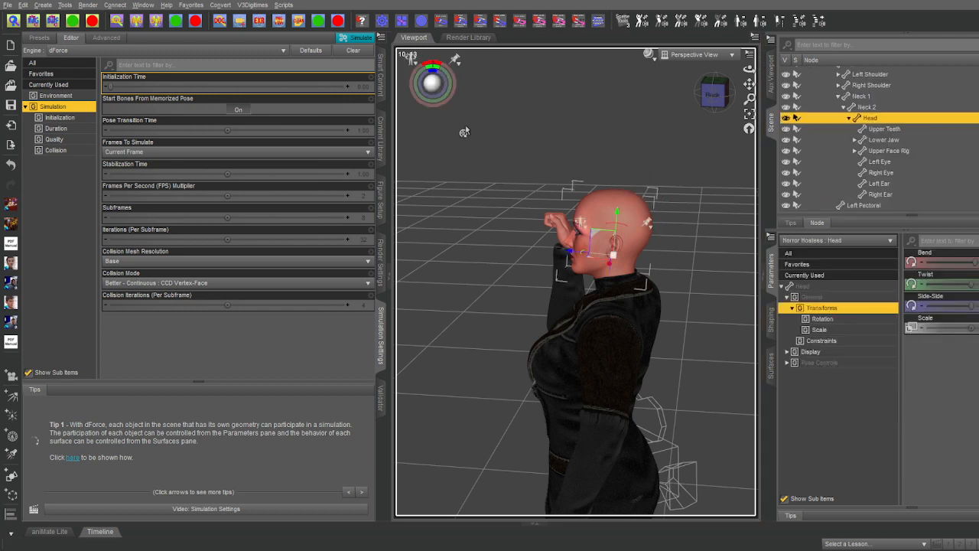
left_click(378, 136)
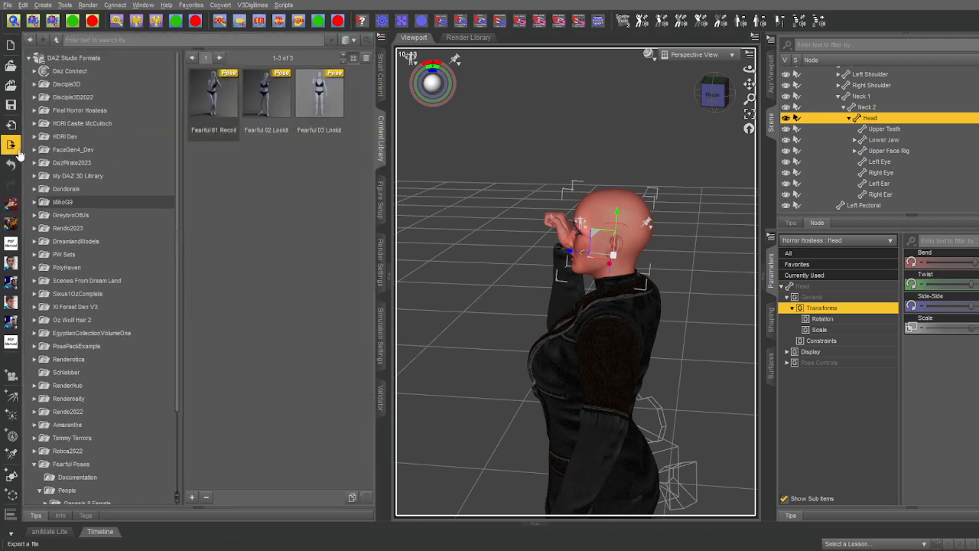
left_click(37, 85)
left_click(34, 85)
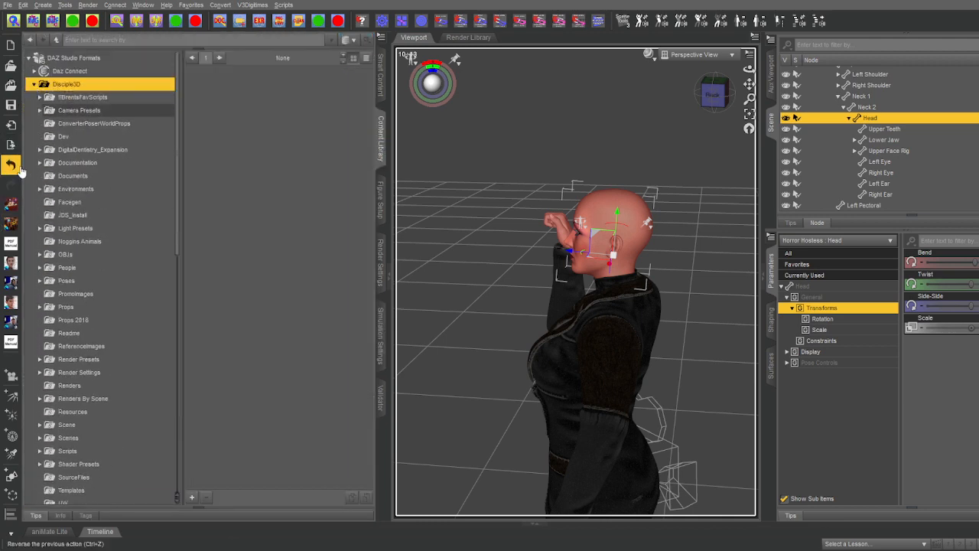
scroll(39, 222, "down", 1)
left_click(40, 229)
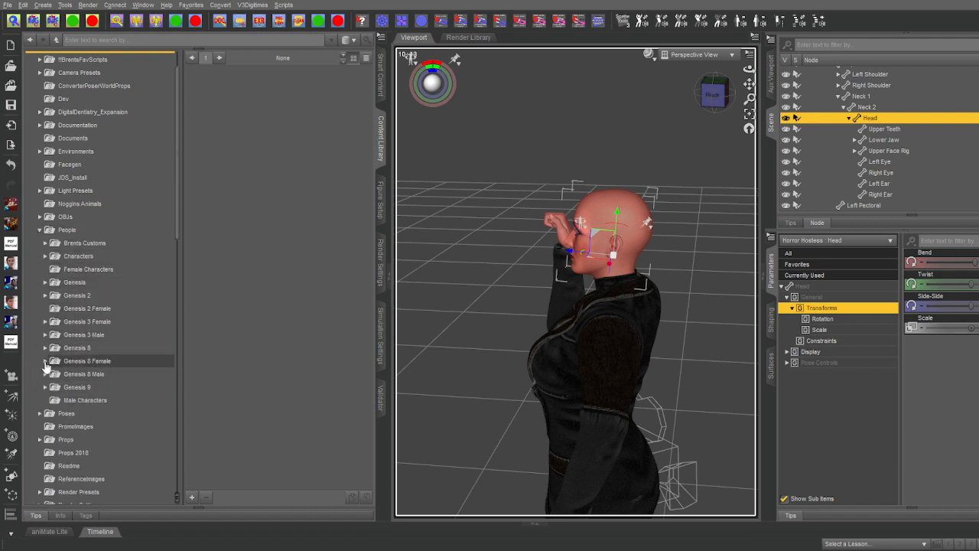
left_click(45, 361)
scroll(49, 344, "down", 4)
left_click(54, 279)
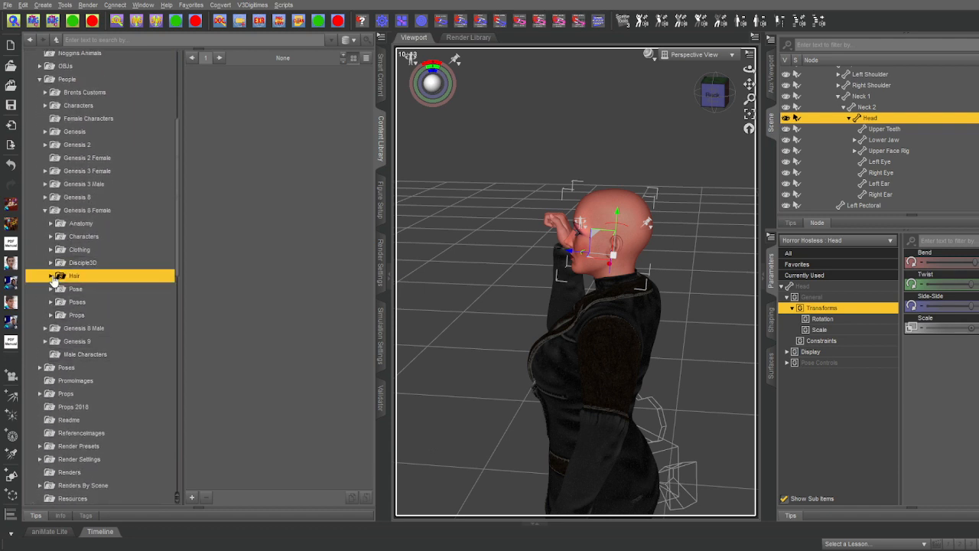
left_click(51, 276)
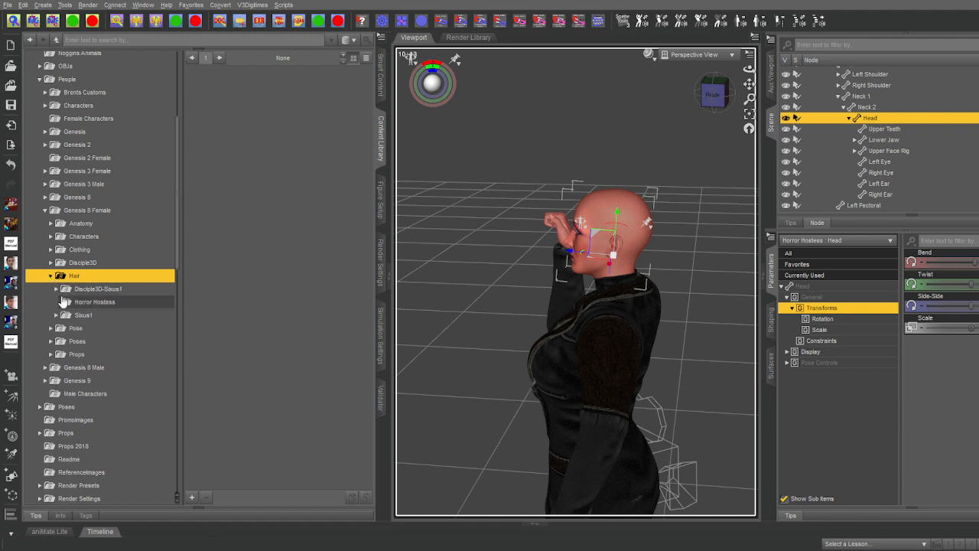
left_click(64, 302)
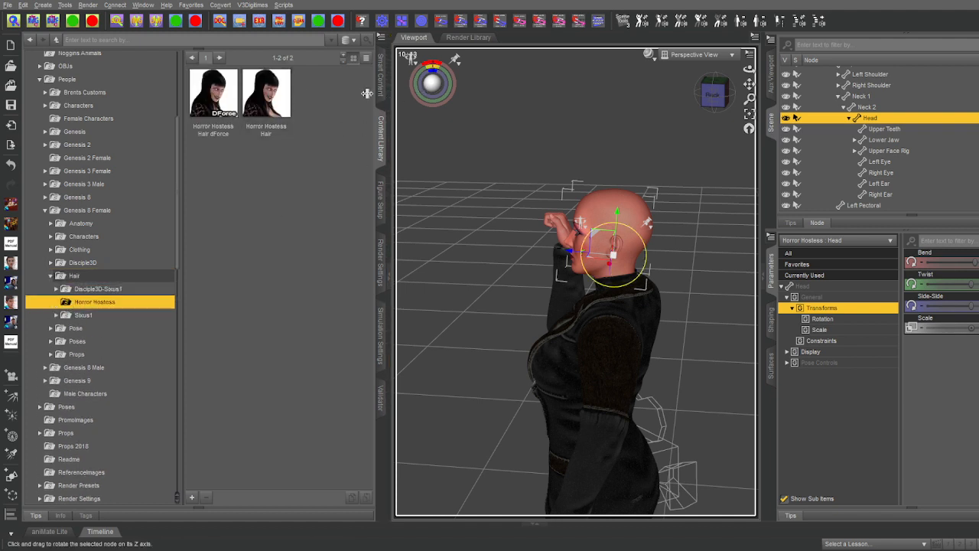
double_click(266, 96)
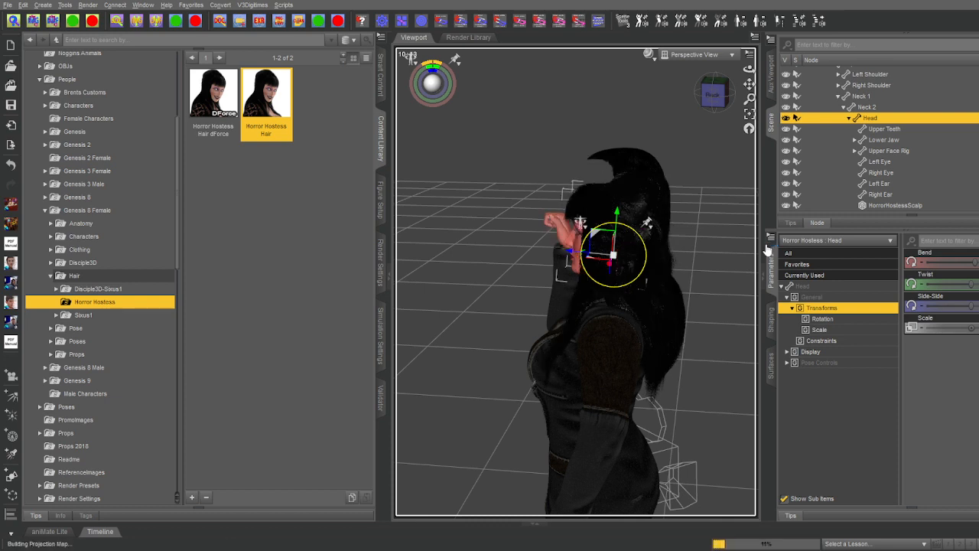
Move HorrorHostessScalp down under the hair and parent it to the Horror Hostess's Head bone.
left_click(610, 162)
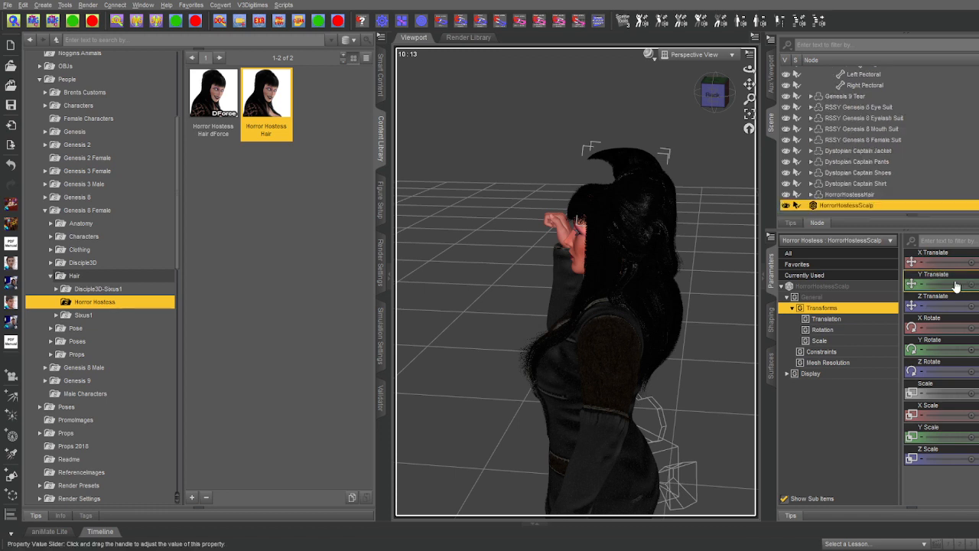
mouse_move(971, 284)
left_mouse_down()
mouse_move(959, 284)
mouse_move(970, 282)
left_mouse_up()
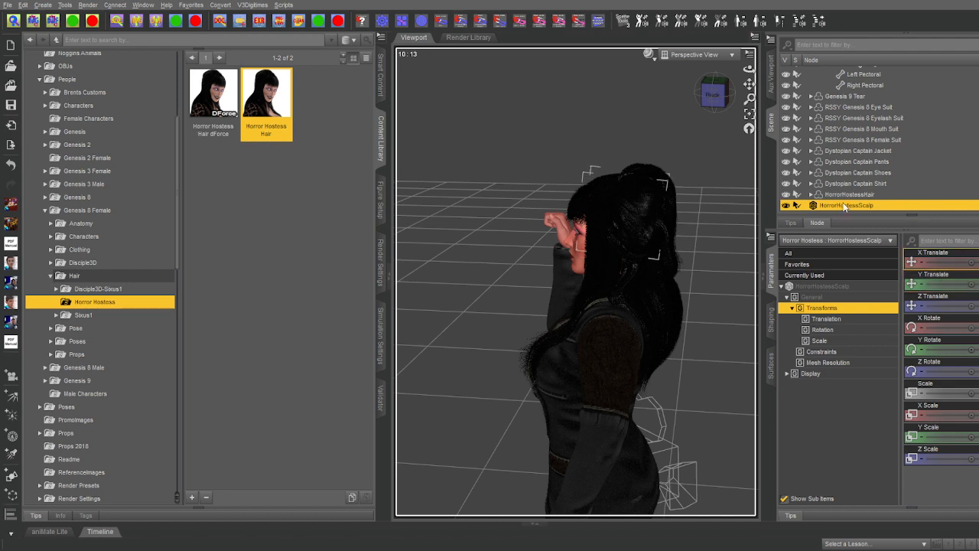
left_click_drag(845, 205, 869, 122)
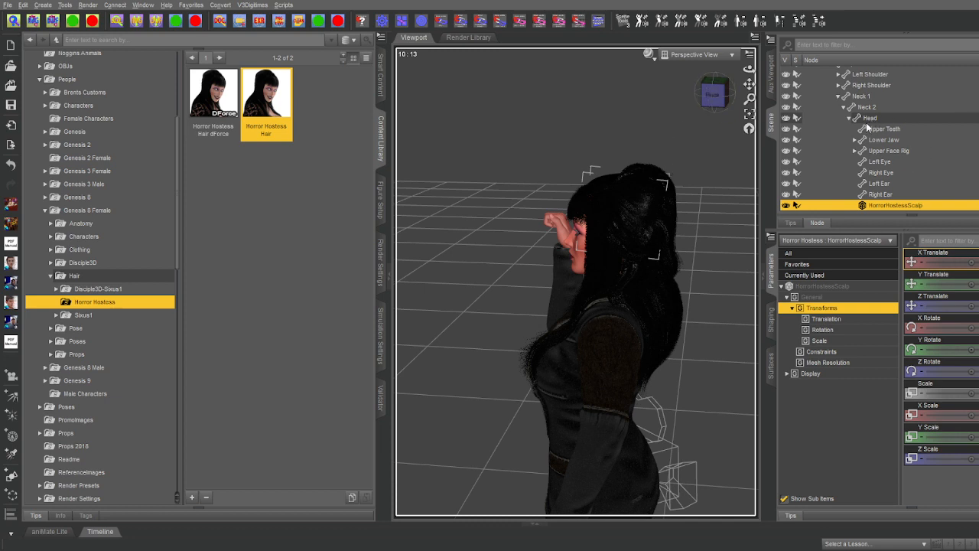
Hide the Genesis 9 Tear and the RSSY Genesis 8 Eyelash Suit on the Horror Hostess.
left_click(713, 94)
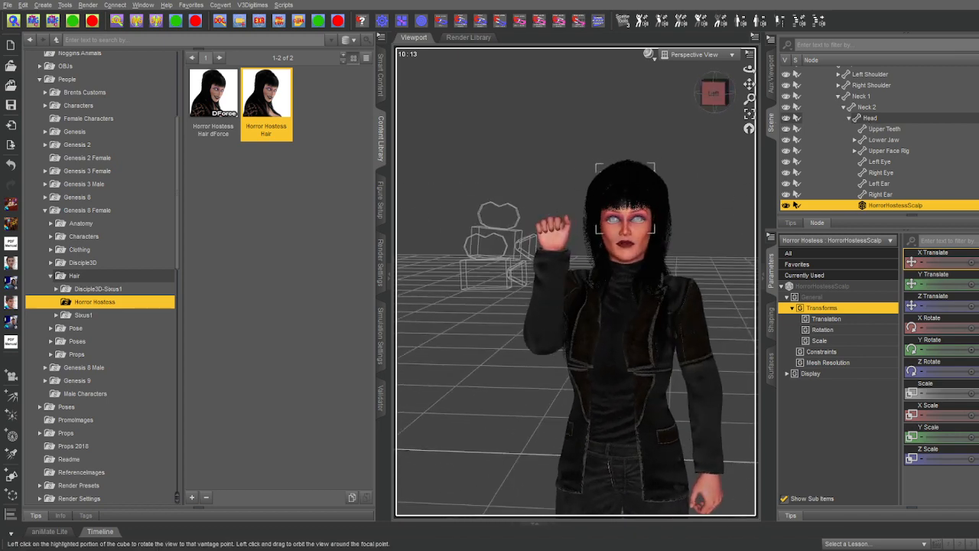
left_click(849, 119)
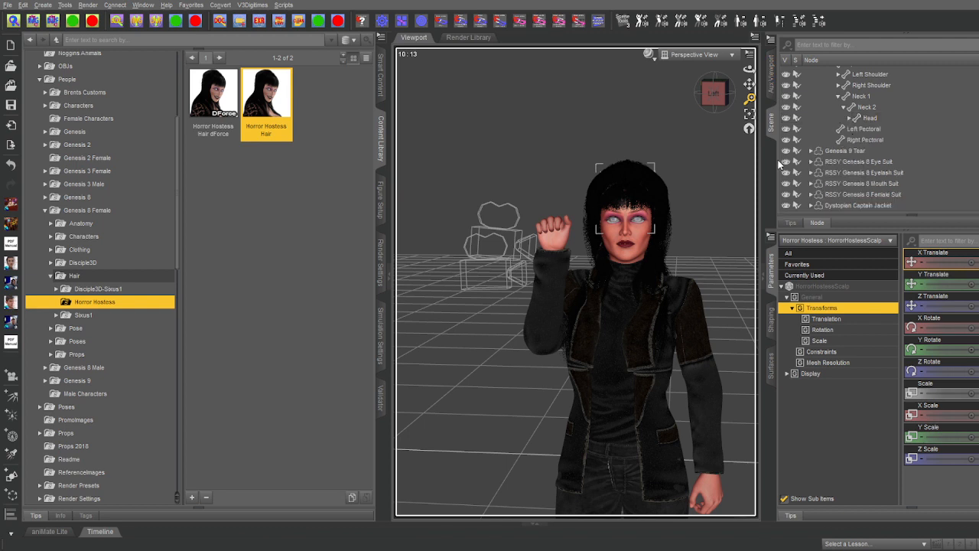
left_click(784, 152)
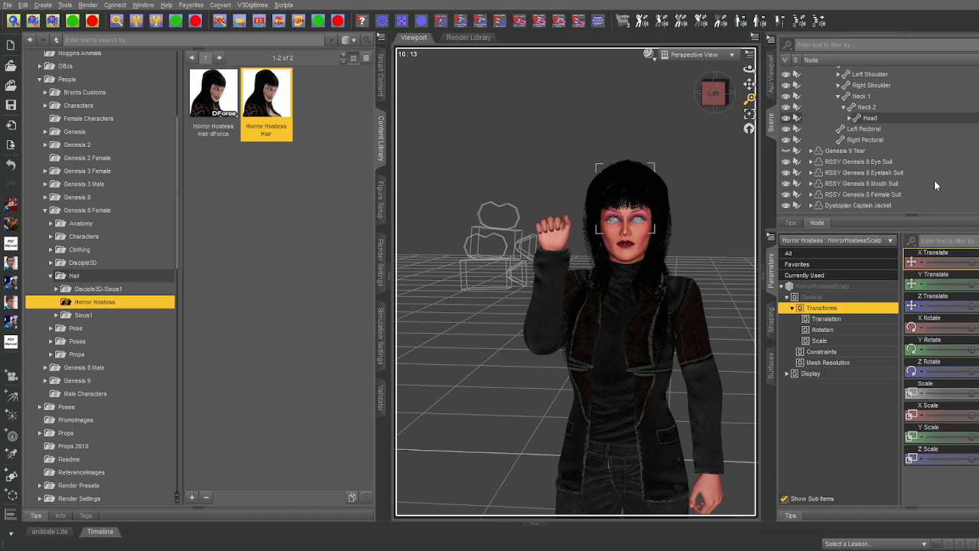
left_click(787, 163)
left_click(785, 174)
left_click(823, 163, "shift")
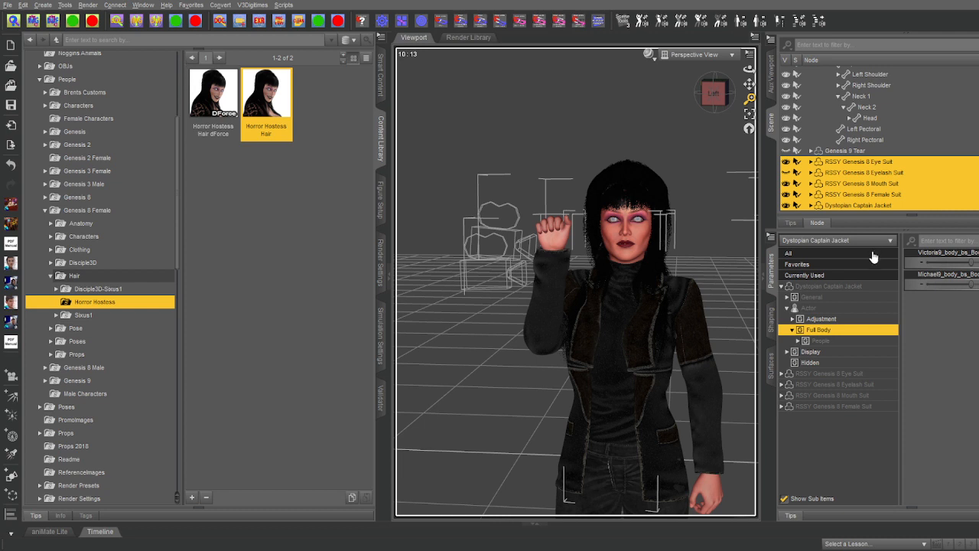
Apply a Pure Feminine full-face expression to the Horror Hostess's head from the Expressions pose controls.
scroll(877, 150, "down", 10)
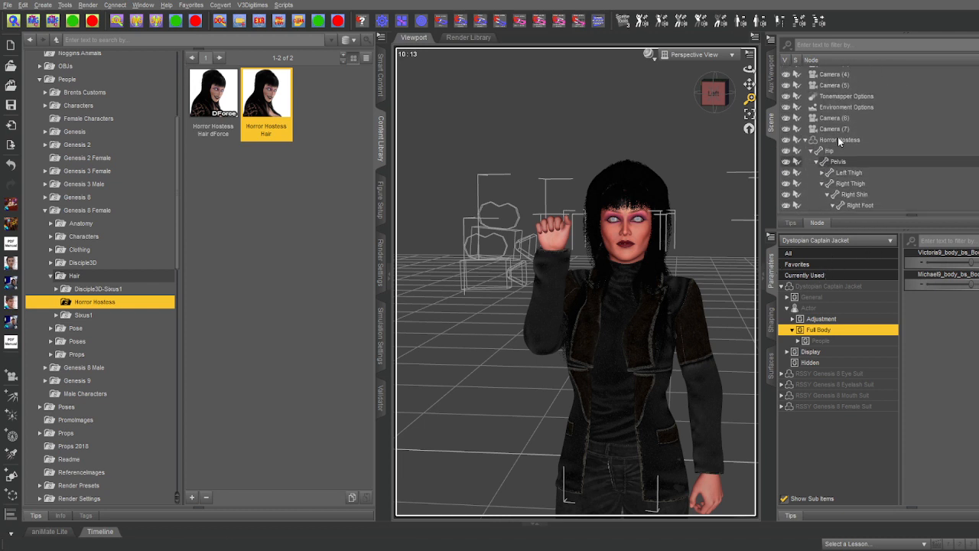
left_click(811, 142)
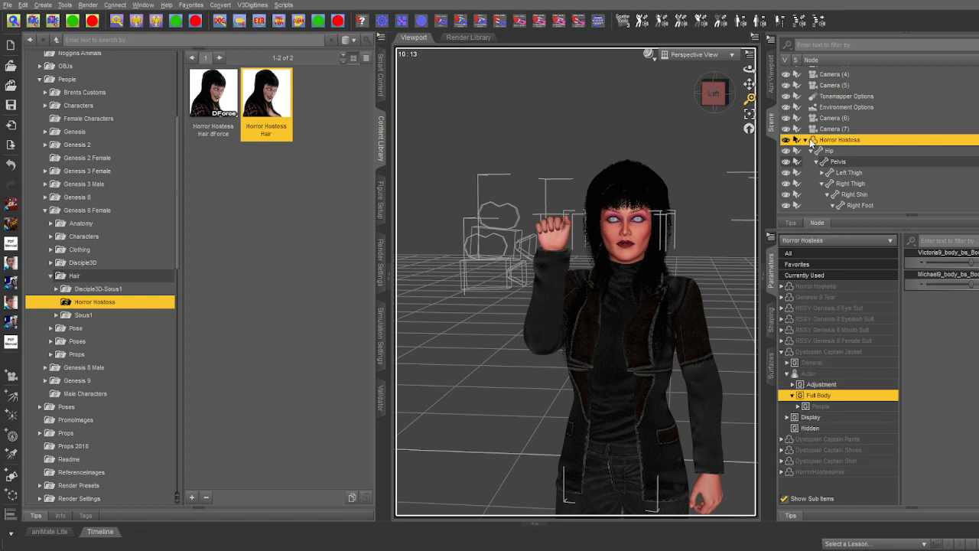
left_click(627, 243)
left_click(804, 363)
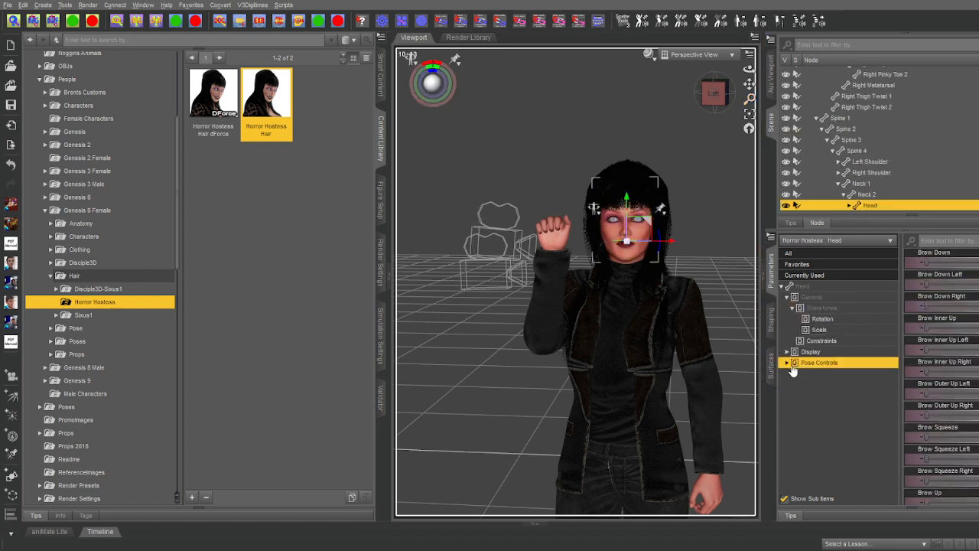
left_click(787, 363)
left_click(793, 374)
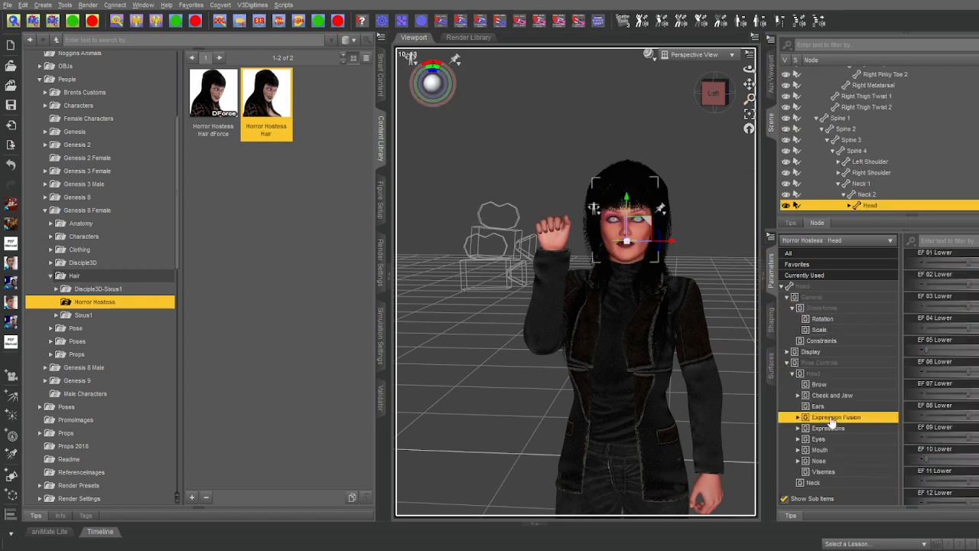
left_click(832, 418)
left_click(799, 428)
left_click(798, 428)
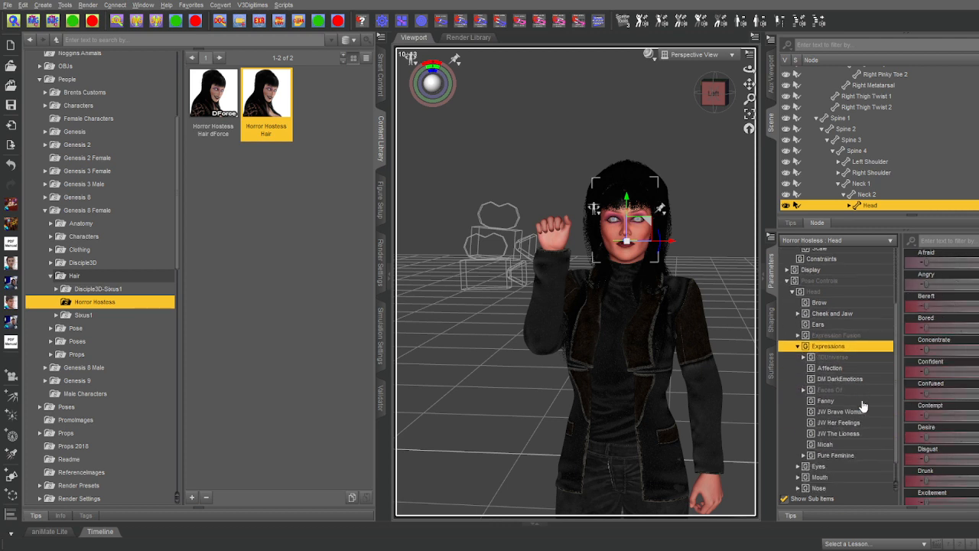
scroll(849, 423, "down", 3)
left_click(839, 432)
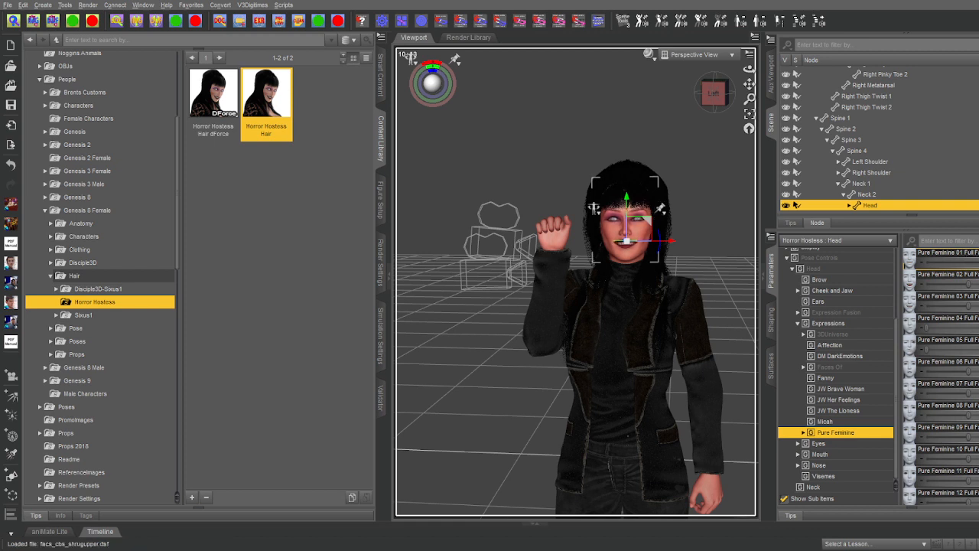
Open the Horror Hostess's mouth by increasing the Up-Down rotation of her Lower Jaw bone.
scroll(849, 193, "down", 3)
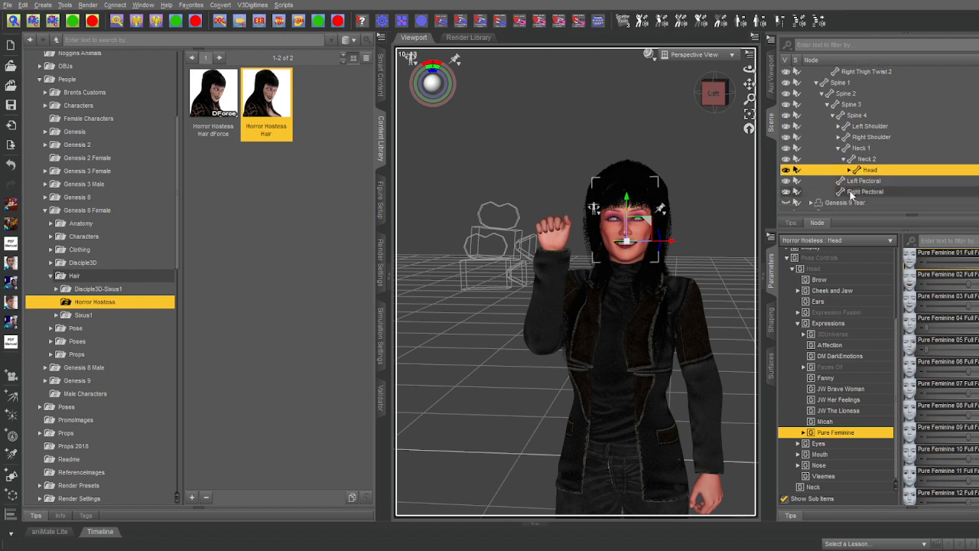
left_click(849, 147)
left_click(884, 169)
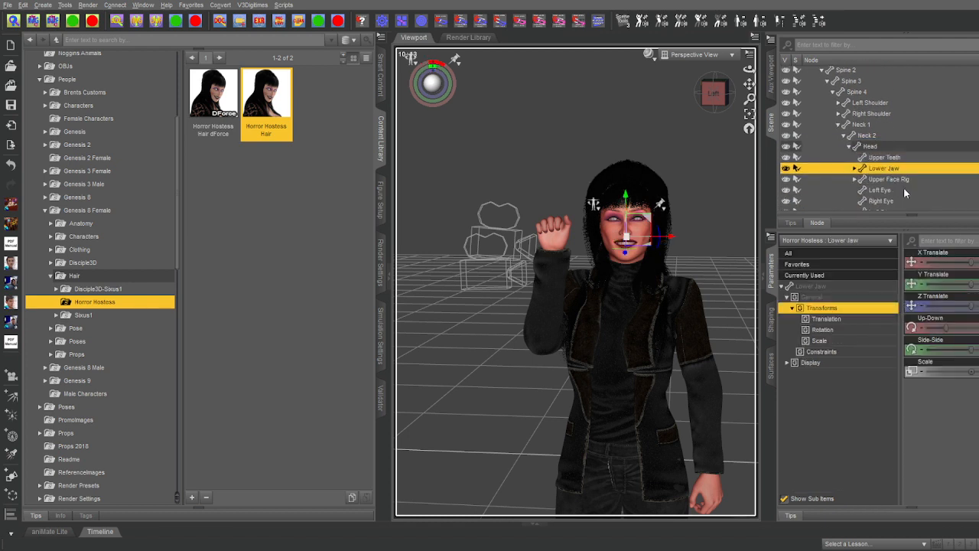
left_click_drag(945, 327, 960, 328)
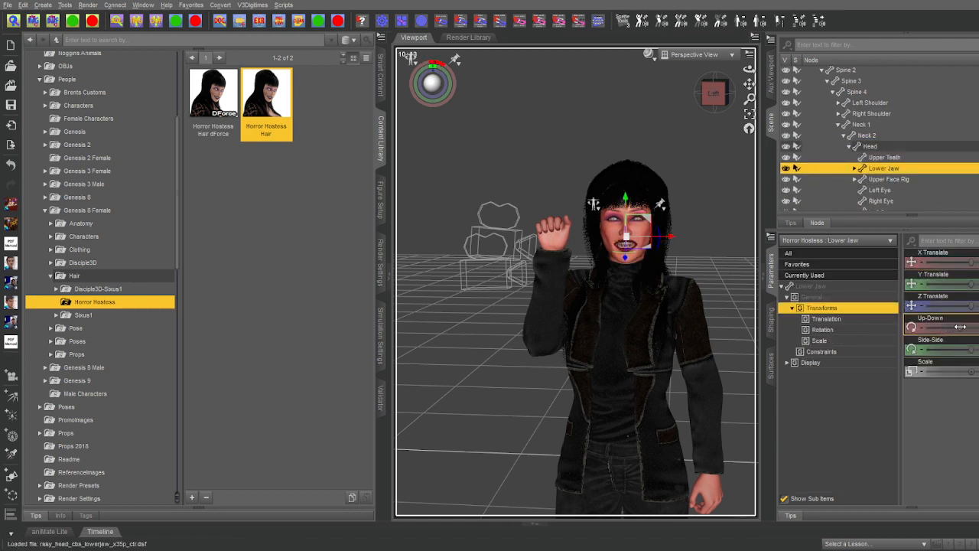
left_click_drag(748, 84, 728, 92)
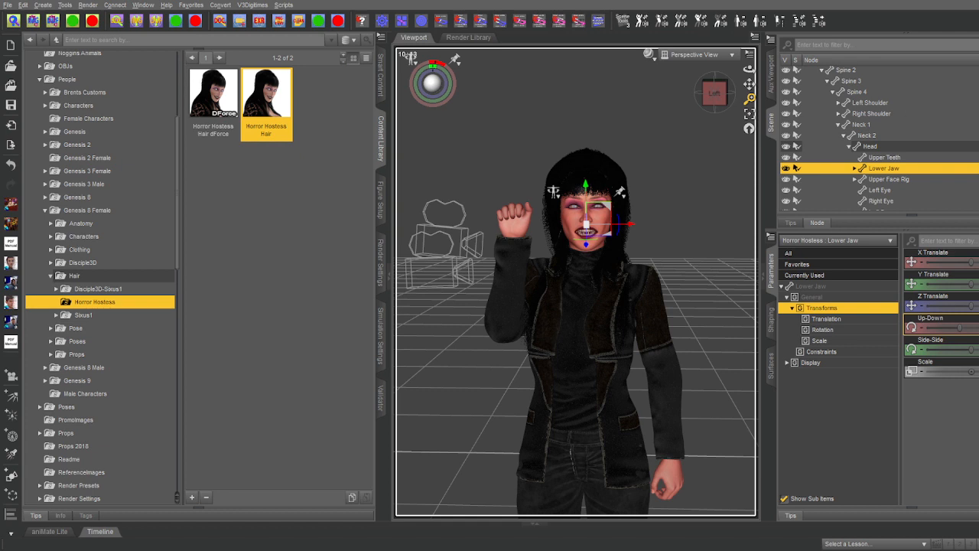
Collapse the Horror Hostess hierarchy in the scene and make the Apartment Corridor visible.
scroll(846, 86, "up", 10)
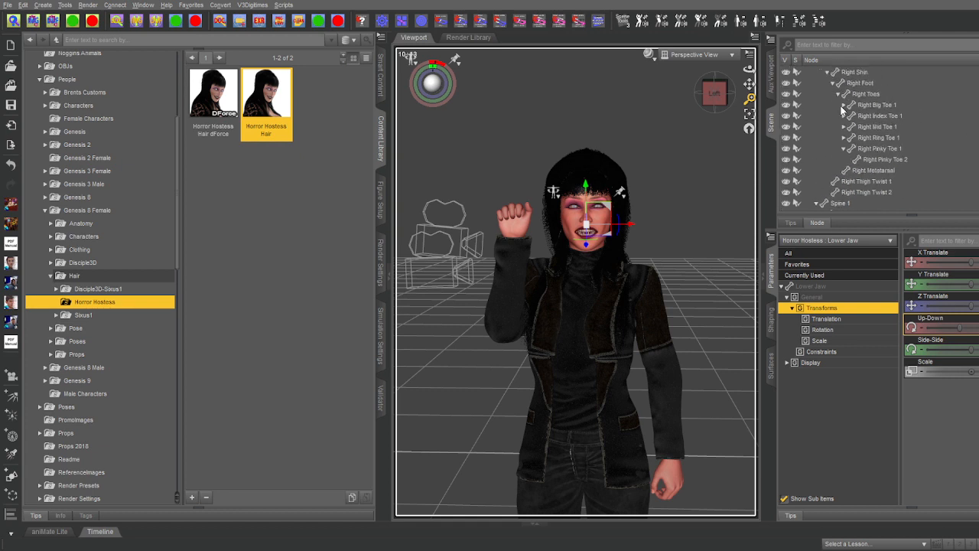
scroll(846, 85, "up", 2)
left_click(807, 163)
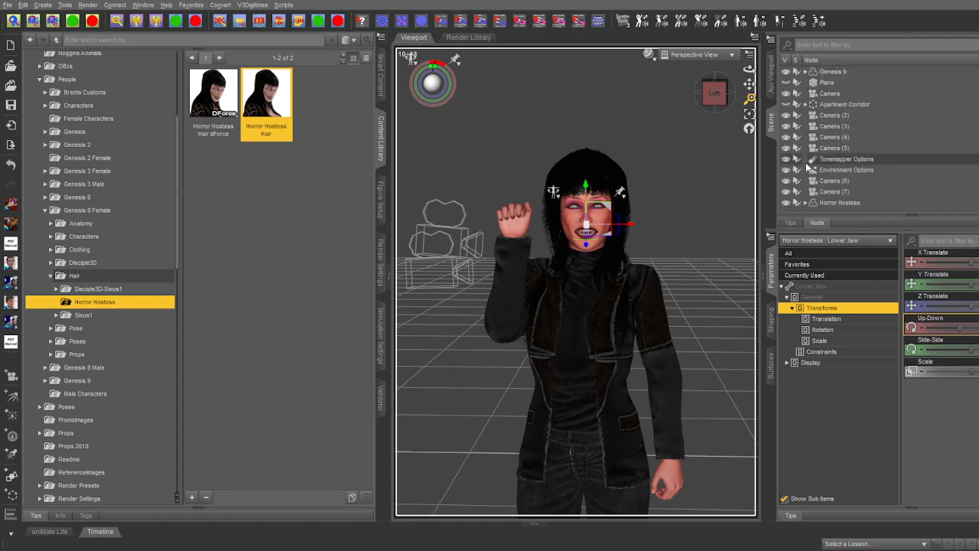
left_click(786, 105)
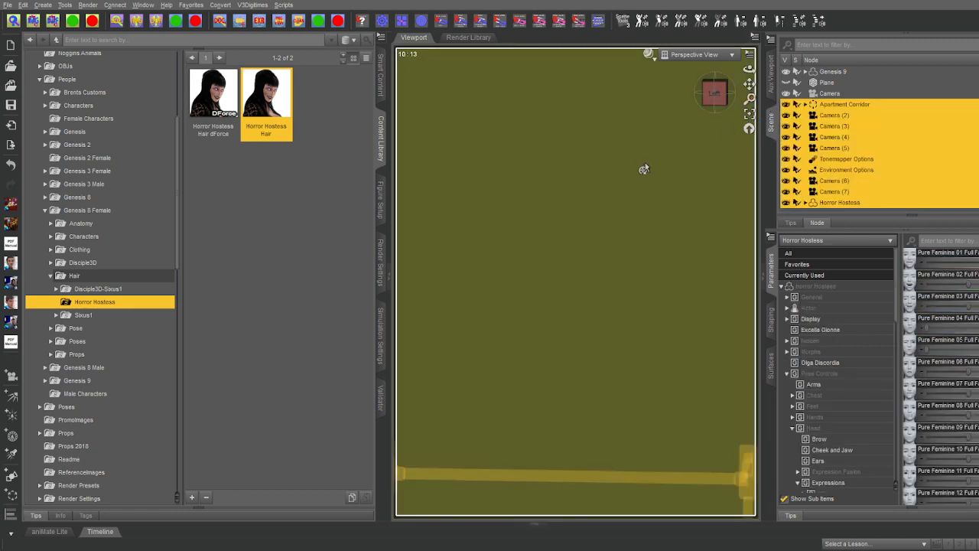
Hide Door06 under Wall04 of the Apartment Corridor so it does not block the view of the Horror Hostess.
left_click(631, 259)
left_click_drag(750, 99, 750, 80)
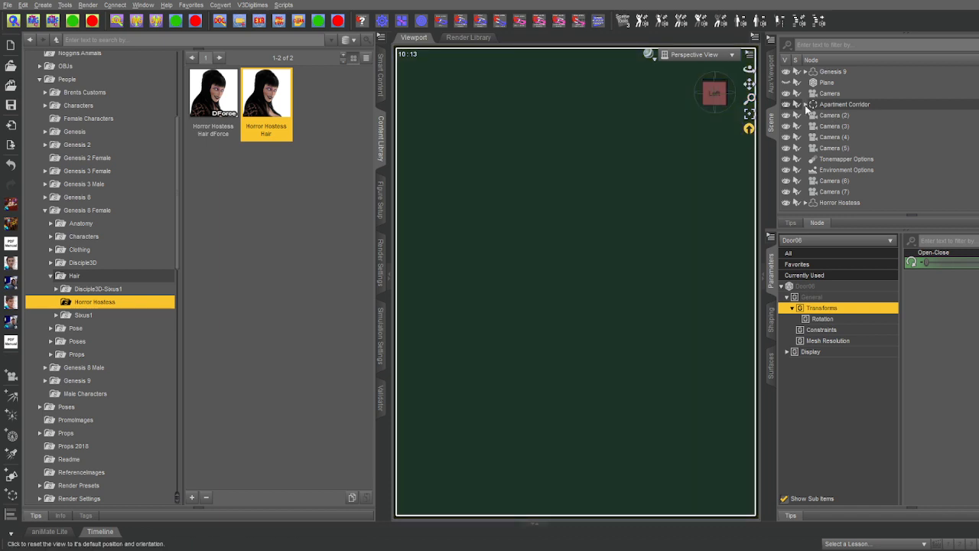
left_click(805, 104)
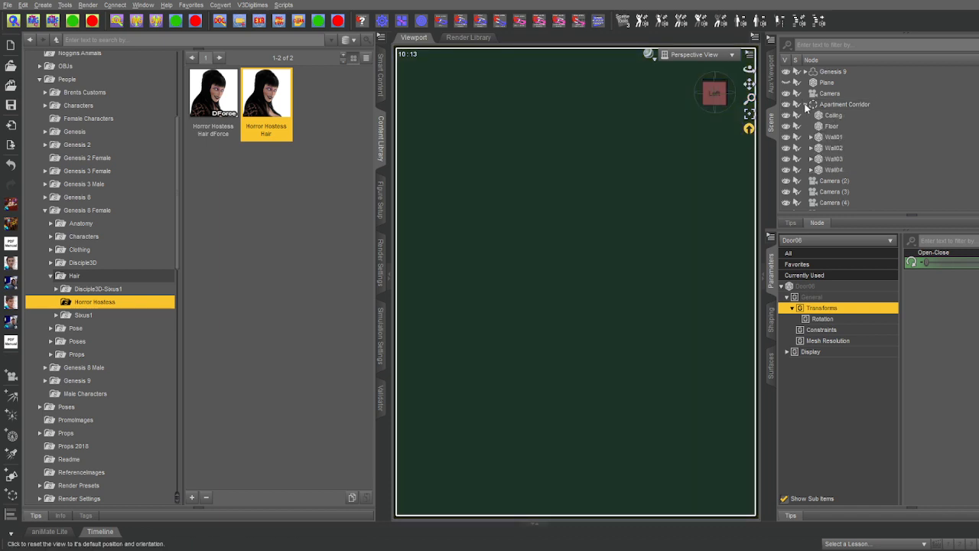
left_click(810, 137)
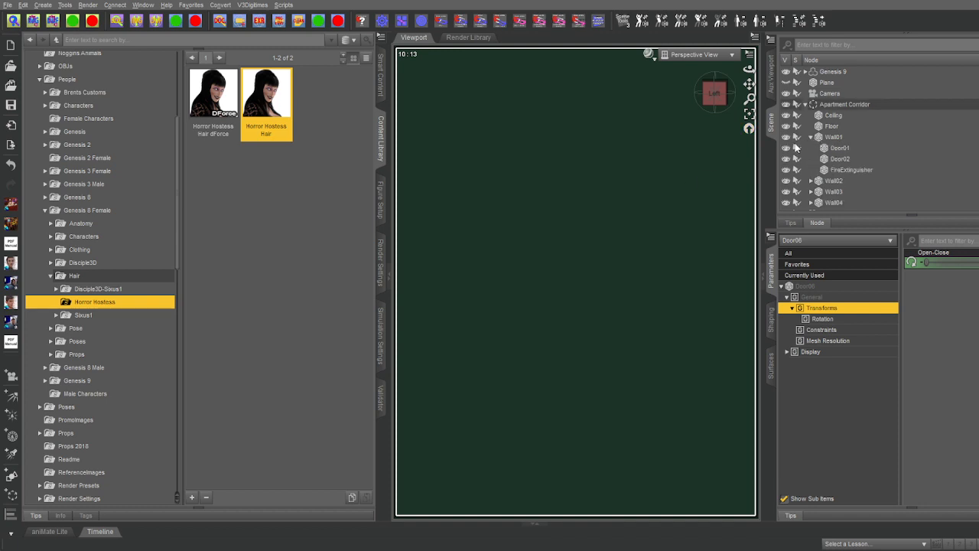
left_click(810, 181)
left_click(727, 92)
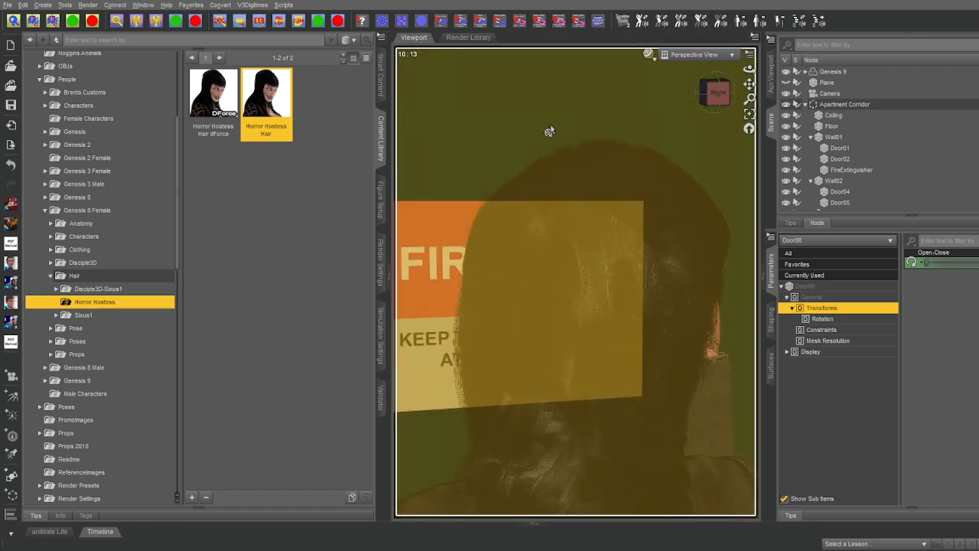
left_click(510, 133)
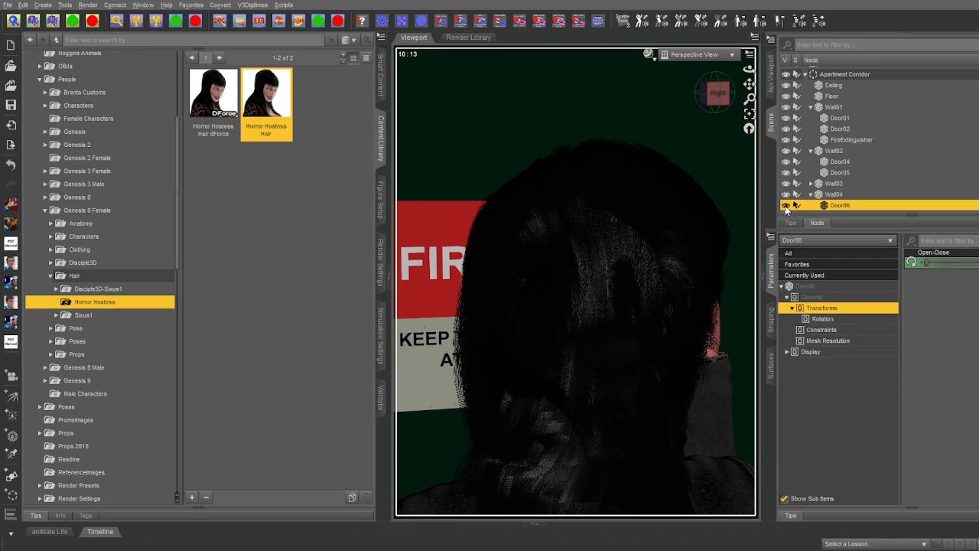
left_click(786, 206)
Frame the Horror Hostess from the front at the doorway and adjust the Twist of her Right Hand.
left_click_drag(715, 94, 753, 94)
left_click(712, 92)
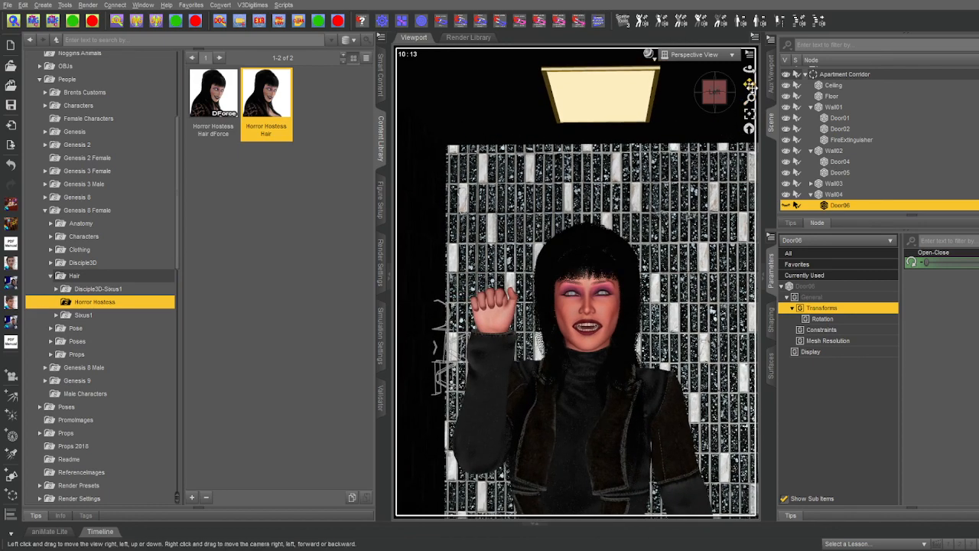
mouse_move(748, 89)
left_mouse_down()
mouse_move(750, 75)
mouse_move(714, 102)
mouse_move(751, 97)
mouse_move(749, 71)
mouse_move(751, 92)
left_mouse_up()
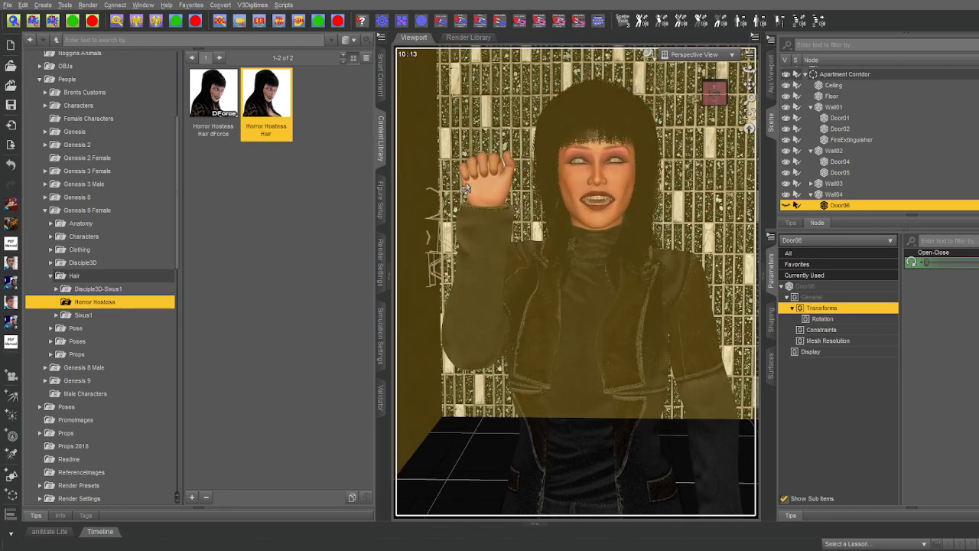
left_click(485, 201)
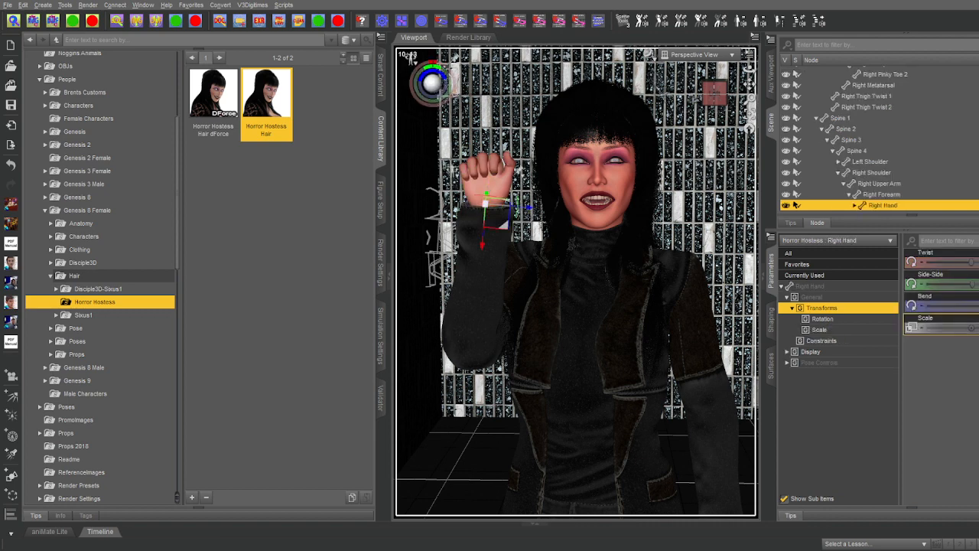
left_click_drag(971, 262, 926, 260)
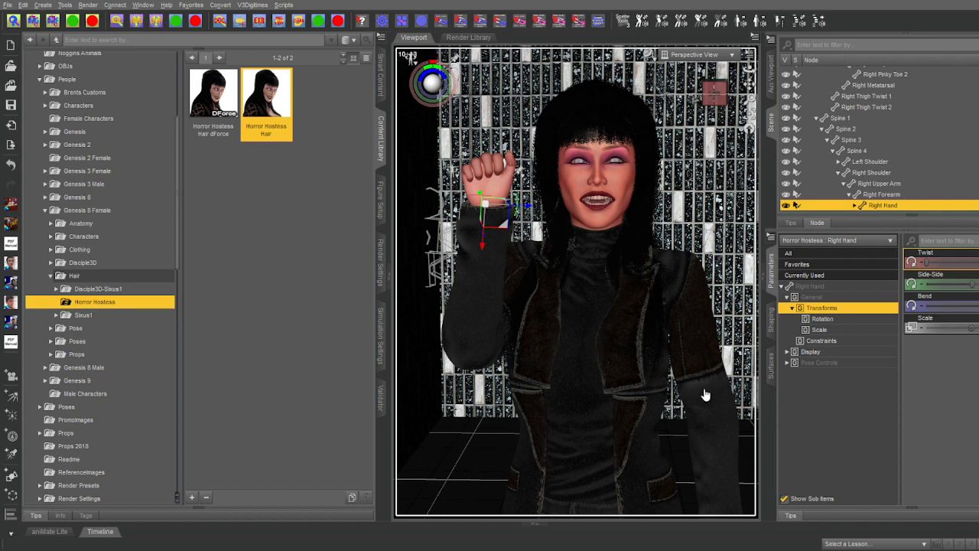
Create a camera named Knock Cam from the current view, look through it and switch to the Iray preview.
left_click(743, 415)
left_click(836, 414)
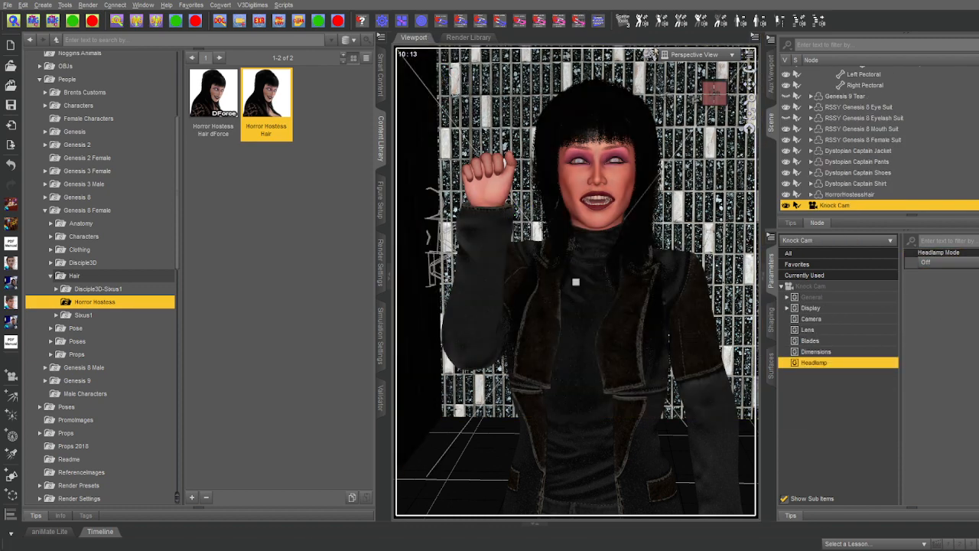
left_click(679, 233)
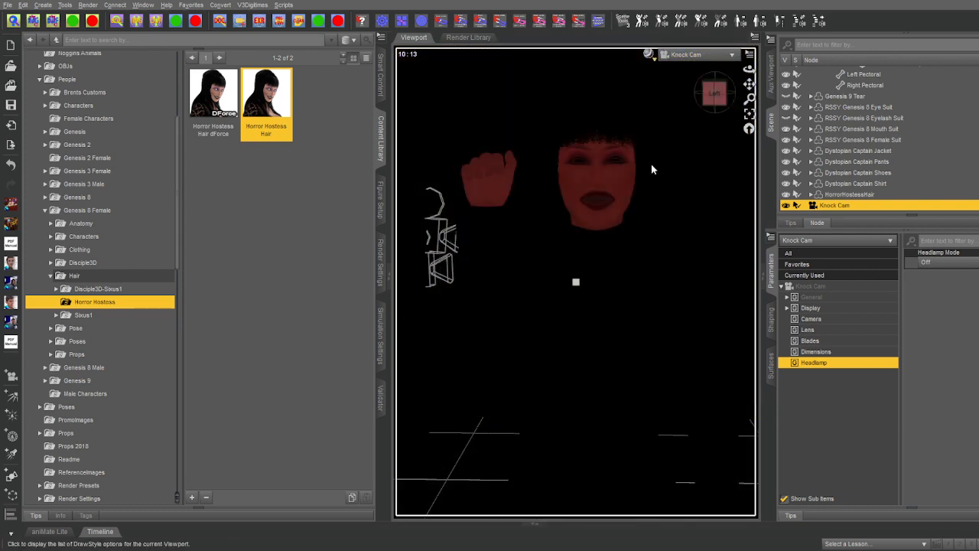
key("ctrl+0")
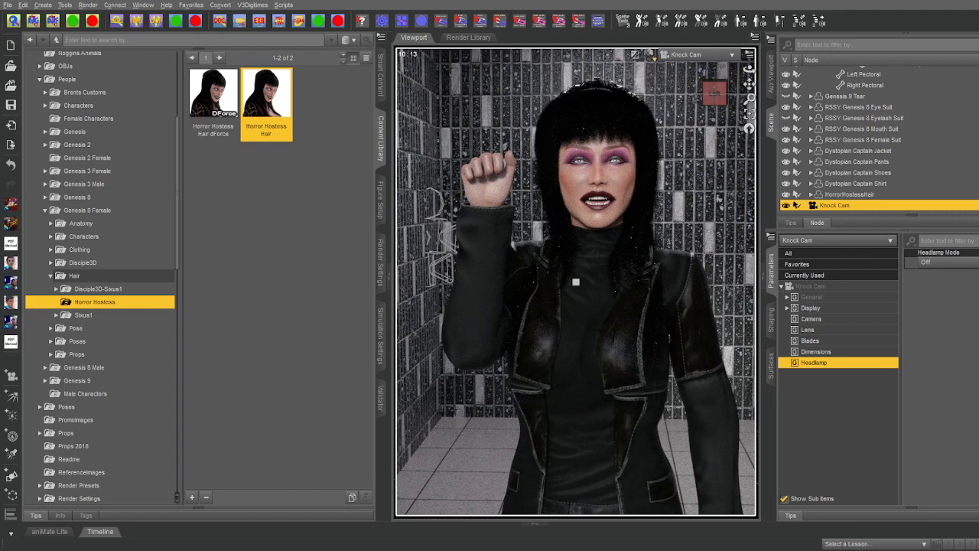
Turn on Knock Cam's headlamp and reduce its Headlamp Intensity.
left_click(925, 262)
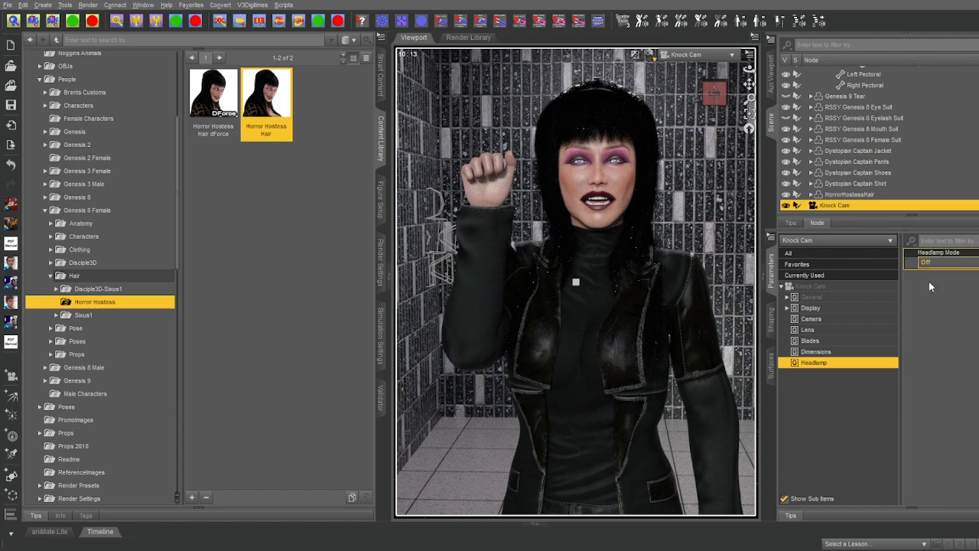
left_click(929, 281)
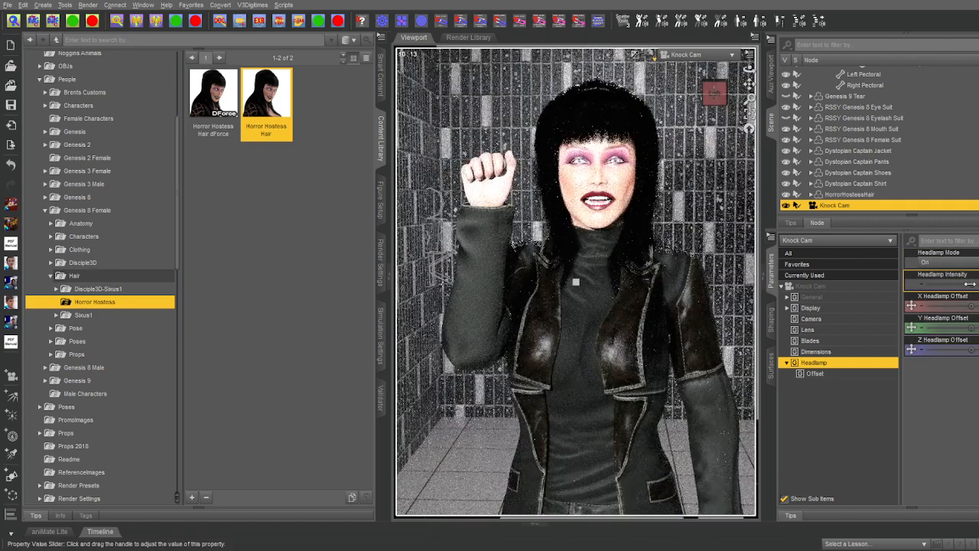
left_click_drag(958, 284, 973, 284)
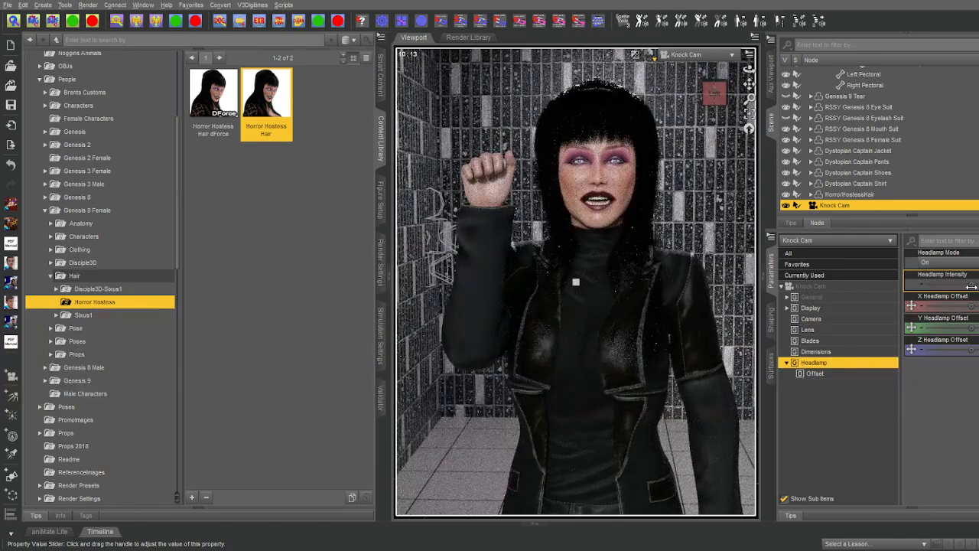
left_click_drag(972, 286, 960, 286)
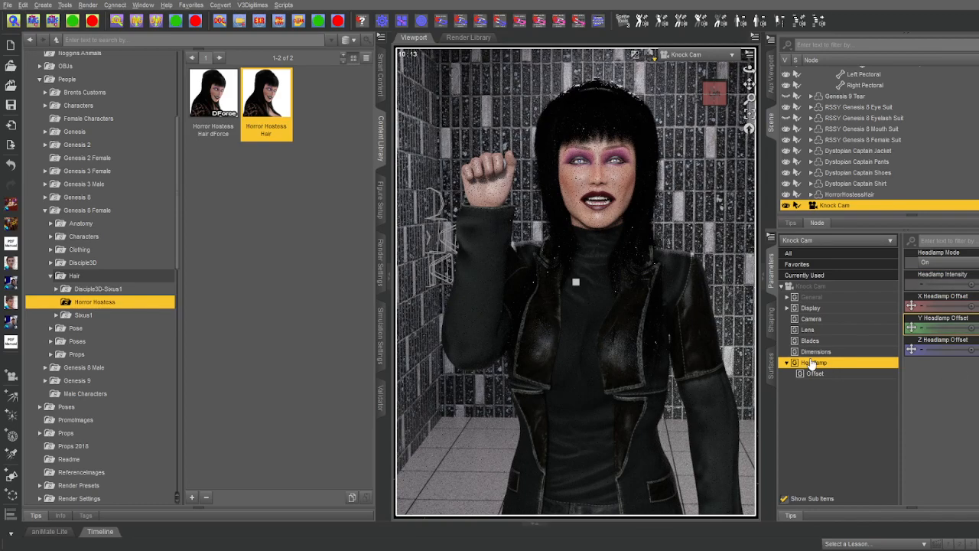
left_click(943, 283)
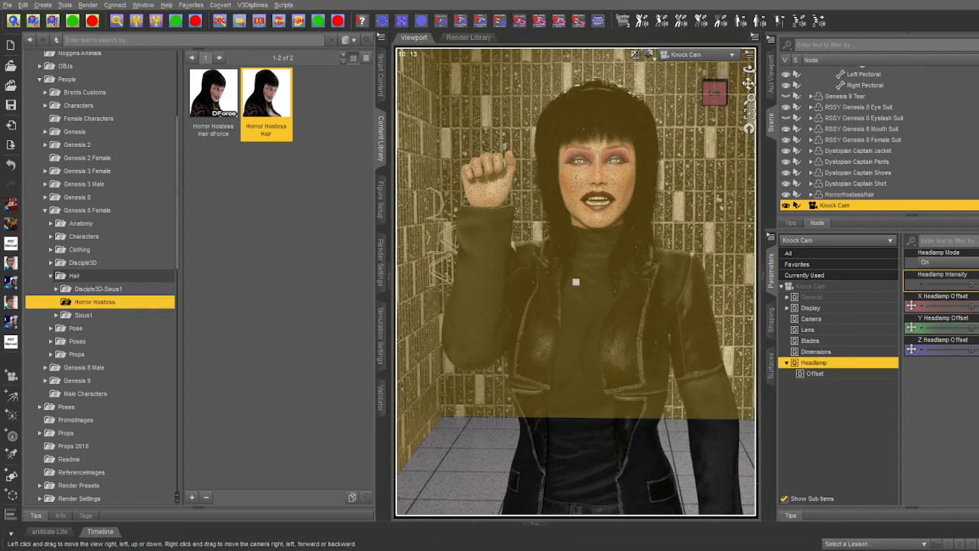